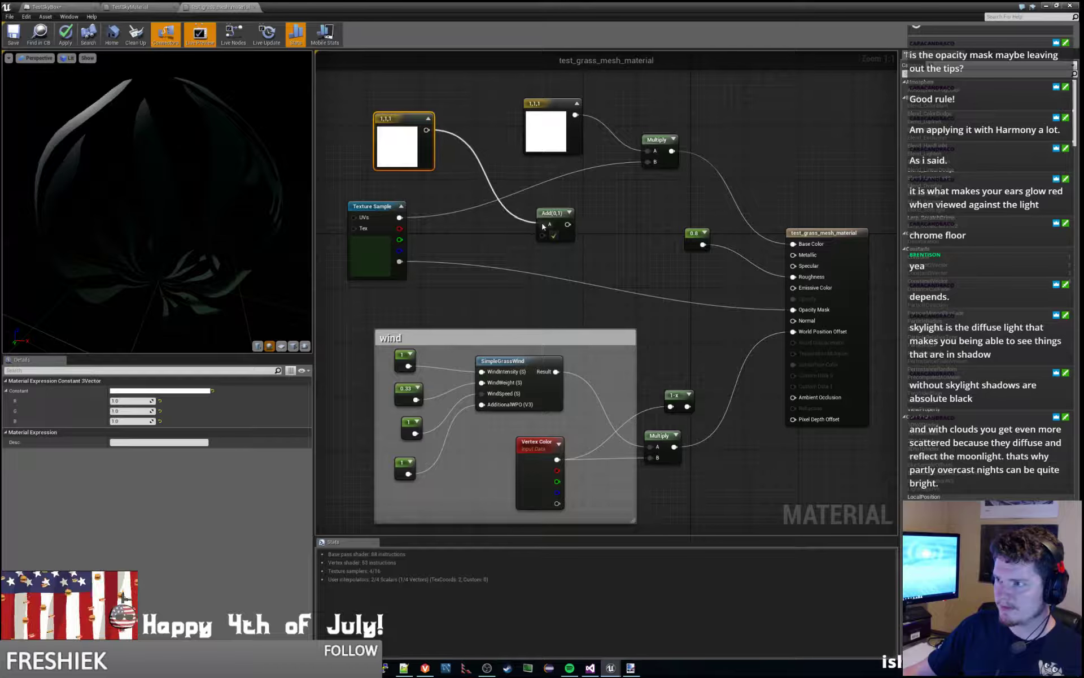
Add the white 1,1,1 constant to the texture colour through an Add node feeding the base-colour Multiply, and apply the material.
drag(543, 226, 518, 206)
mouse_move(648, 162)
ctrl+mouse_down()
mouse_move(551, 195)
mouse_move(523, 228)
mouse_move(648, 162)
ctrl+mouse_up()
drag(523, 206, 490, 180)
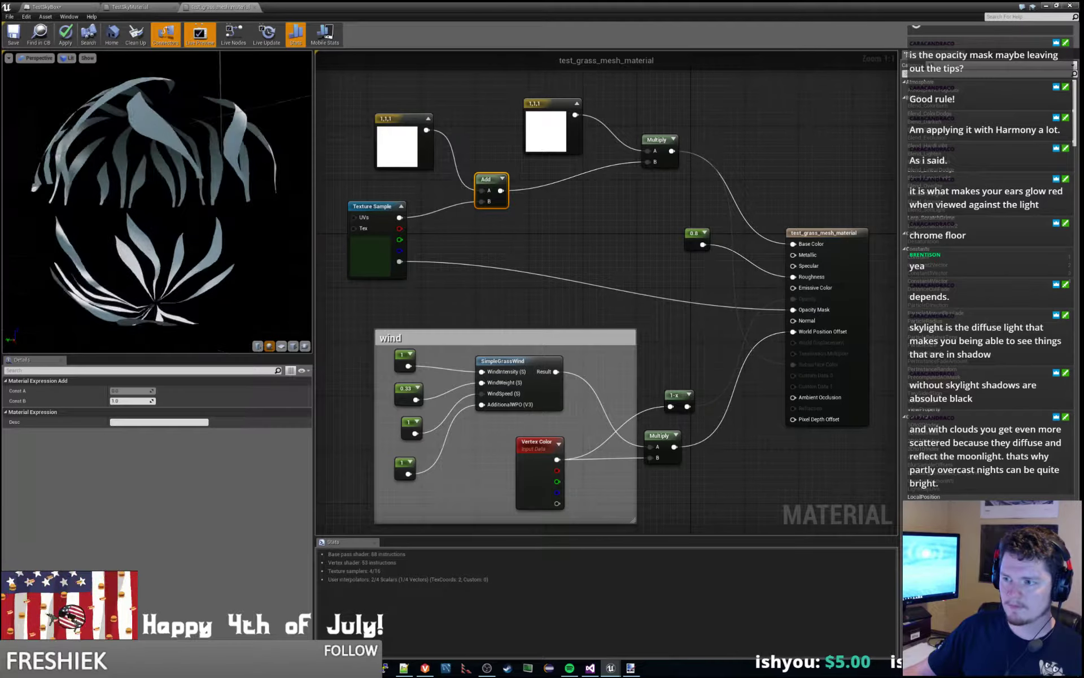
drag(192, 186, 96, 215)
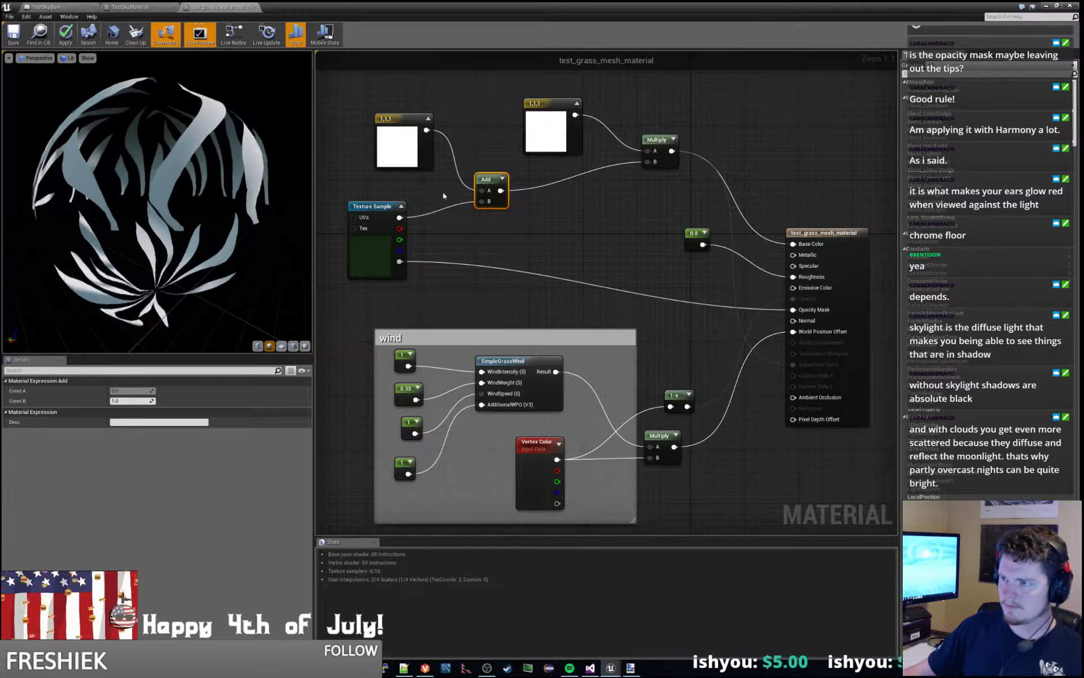
right_drag(442, 195, 498, 235)
drag(450, 161, 442, 167)
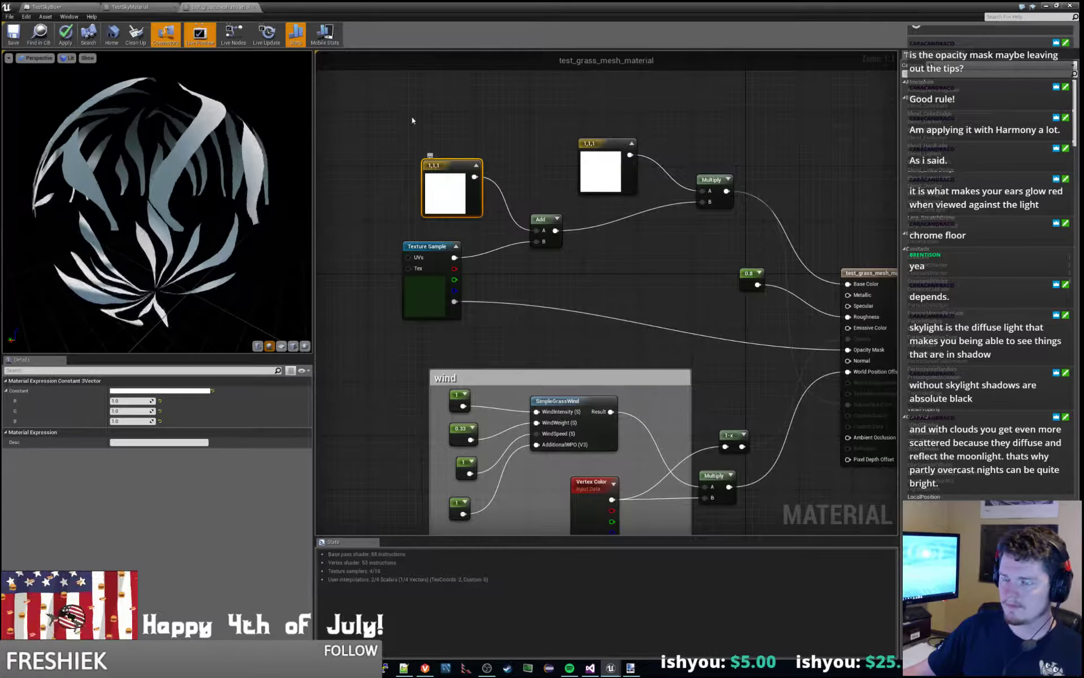
click(65, 34)
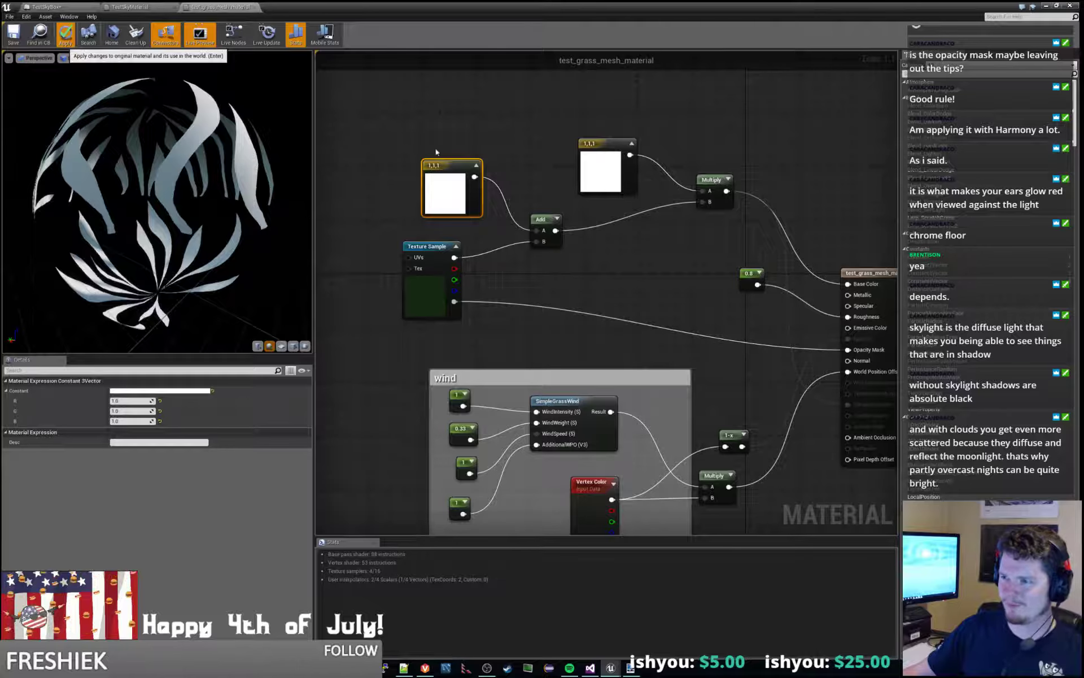
Return to the level and run the character across the grass in play mode to check the updated material.
drag(473, 6, 1083, 144)
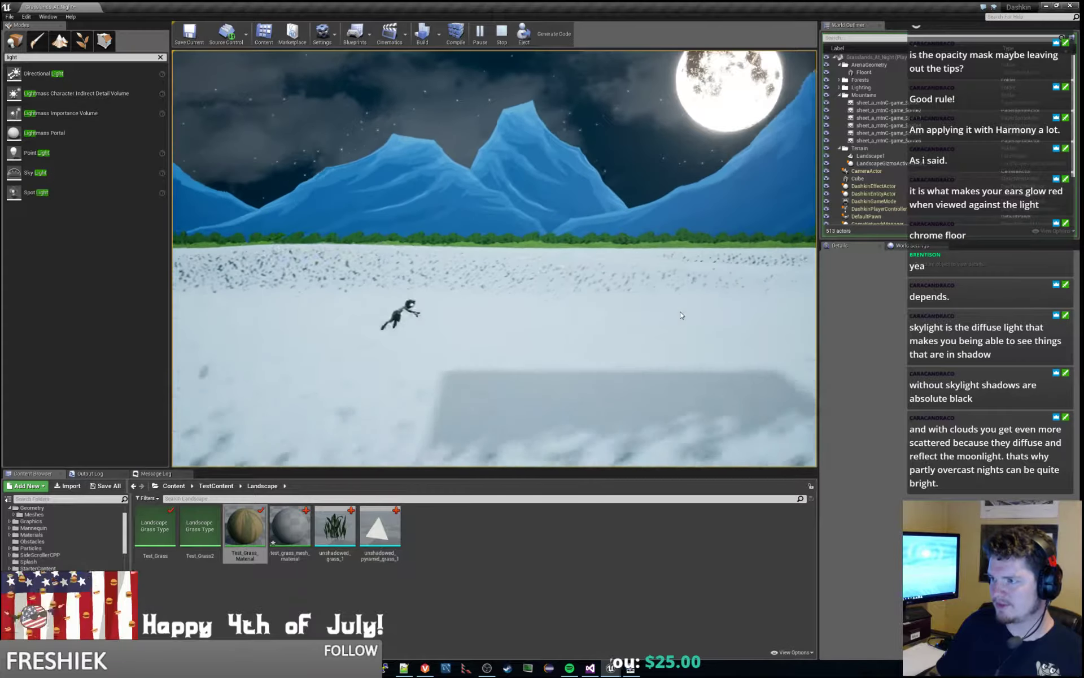
key(a)
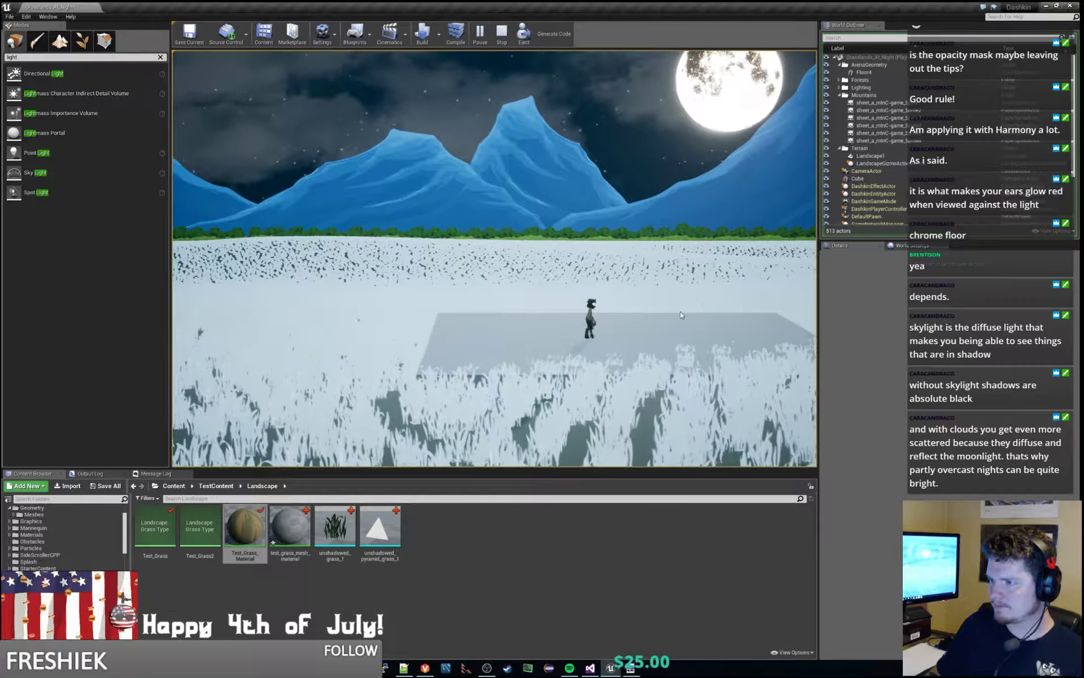
key(a)
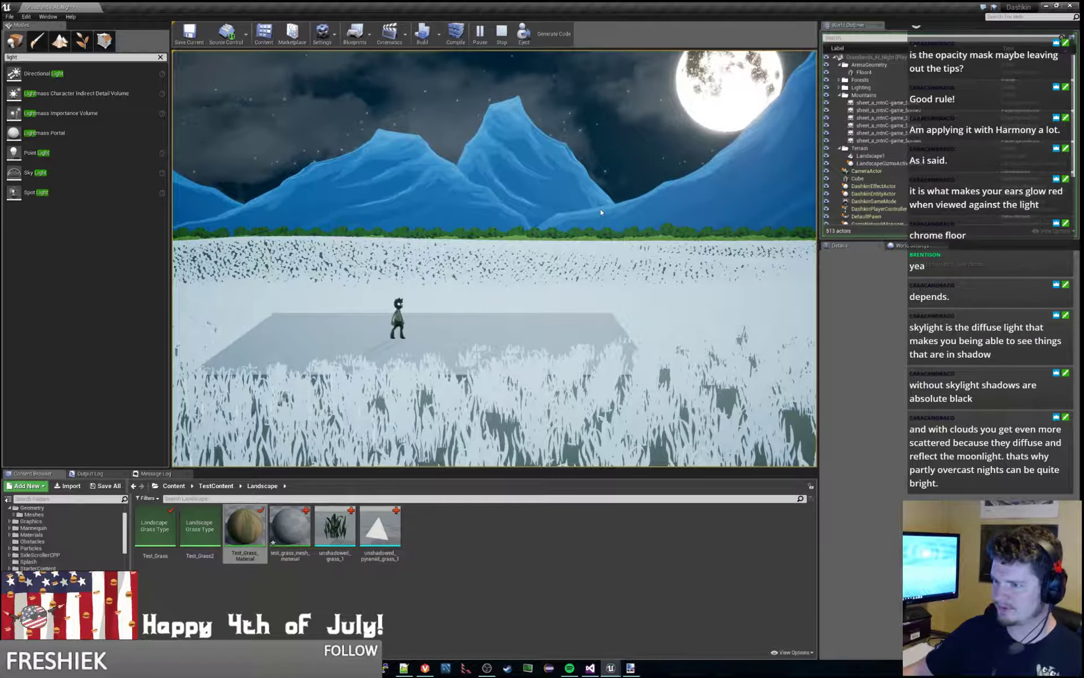
key(Escape)
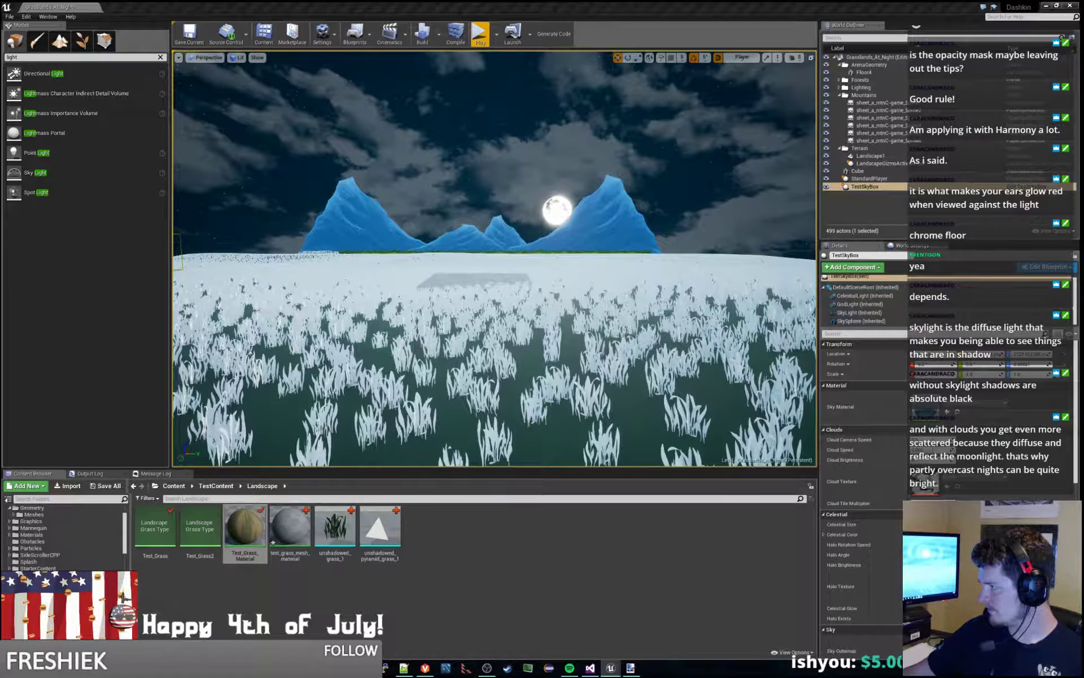
Dim the night lighting through TestSkyBox's CelestialLight and SkyLight components.
drag(1083, 222, 1083, 301)
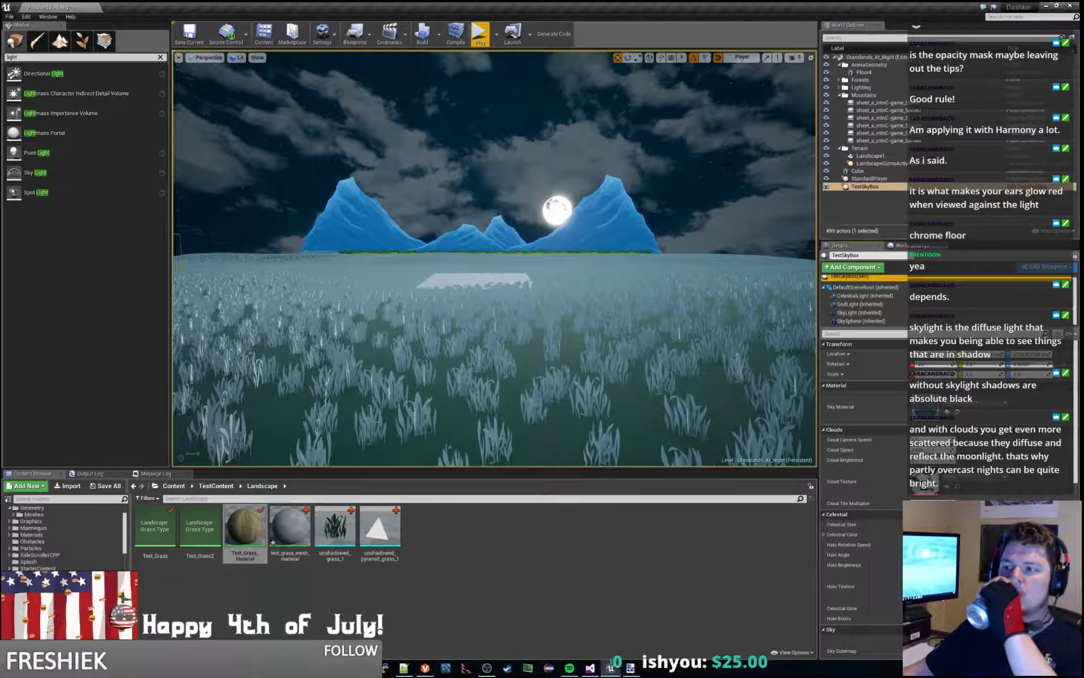
click(884, 187)
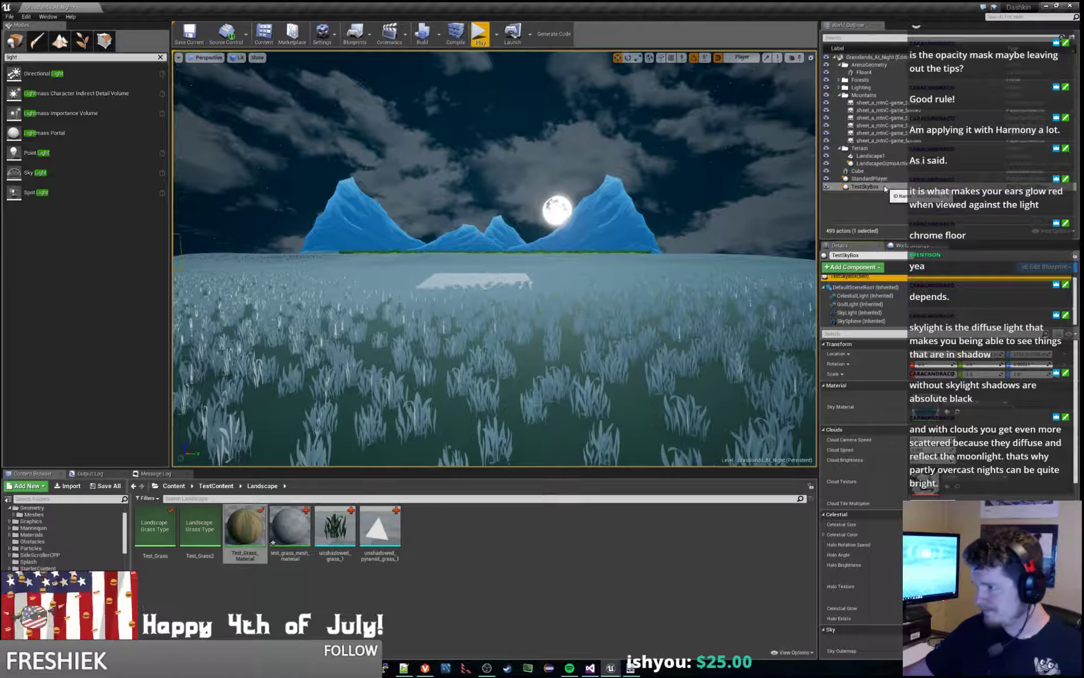
click(881, 296)
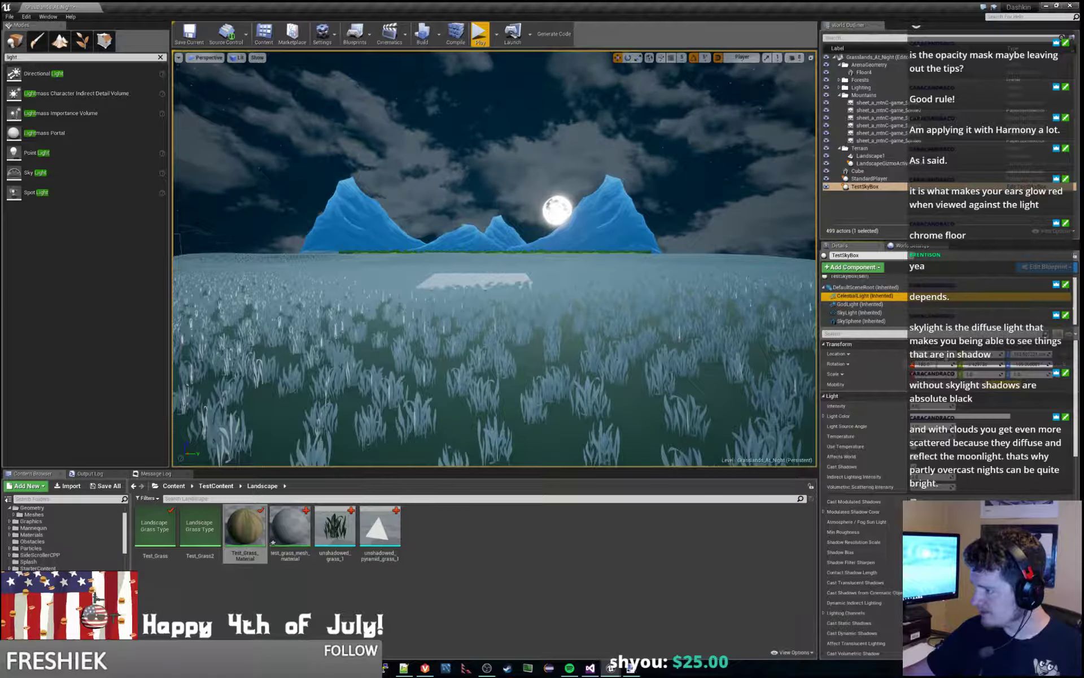
click(862, 314)
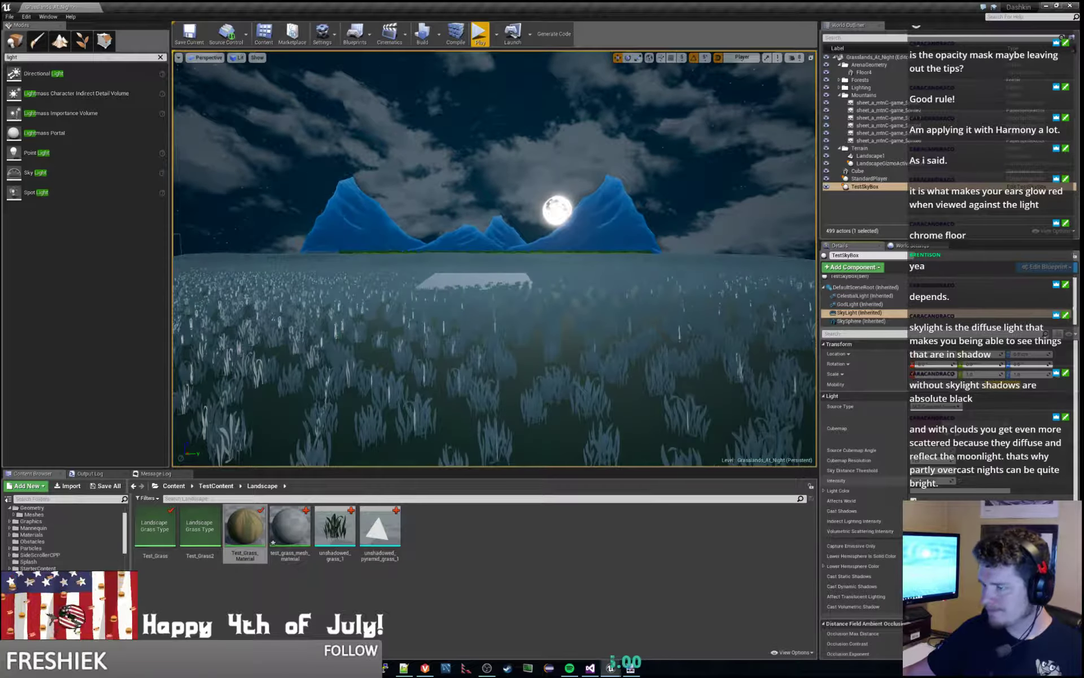
Play the level and move the character past the platforms to check the dimmed lighting.
click(480, 33)
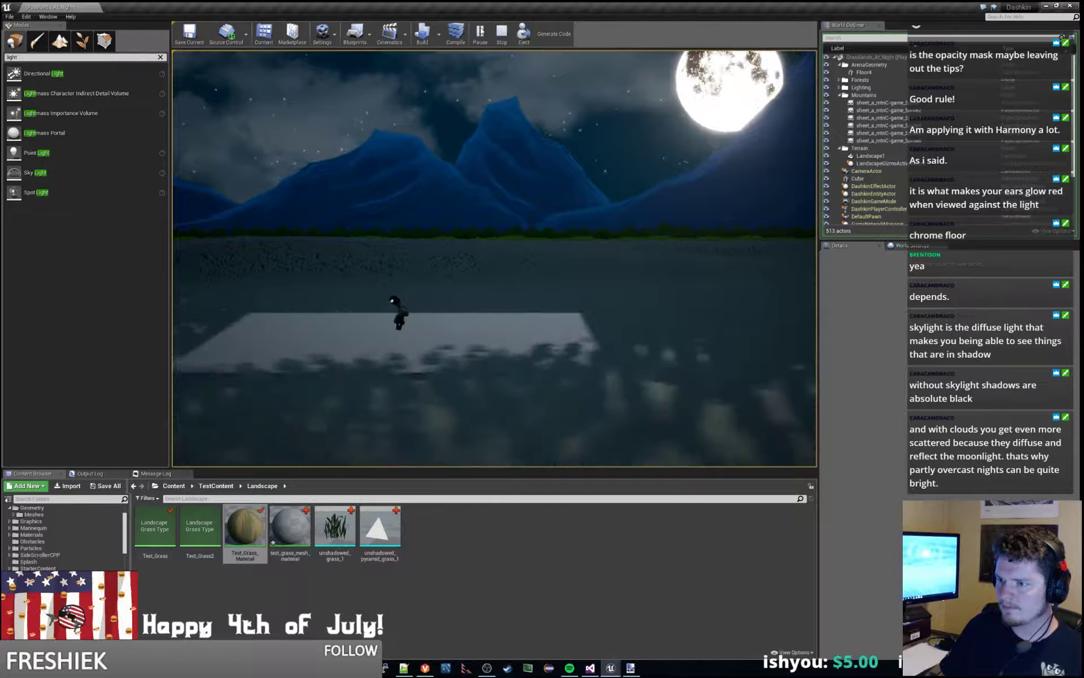
key(d)
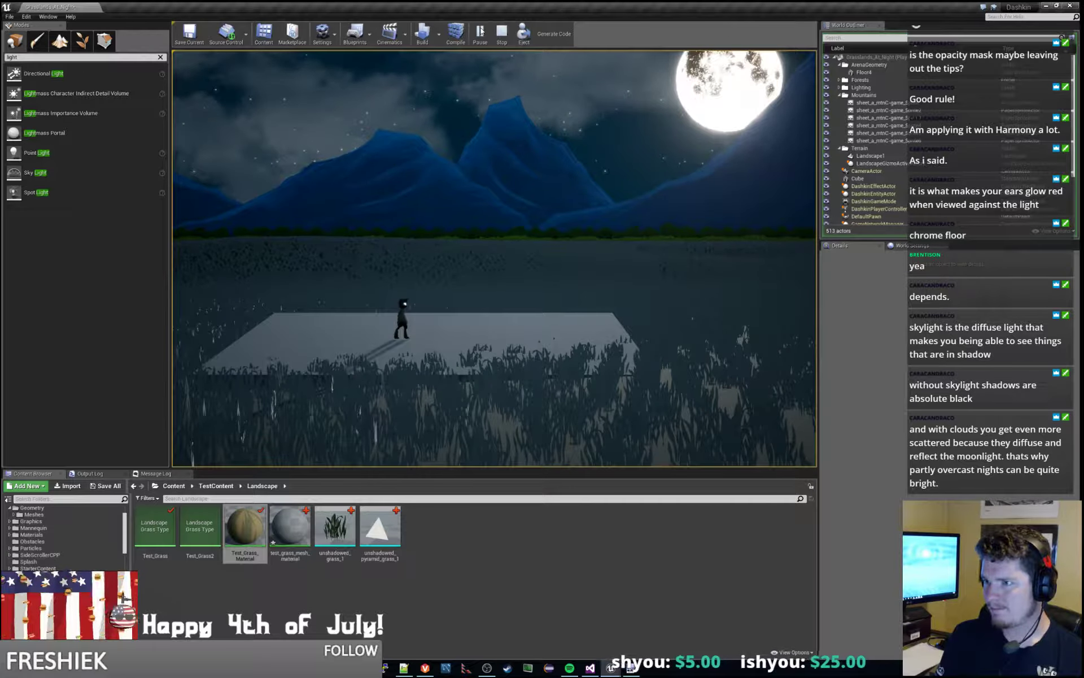
key(d)
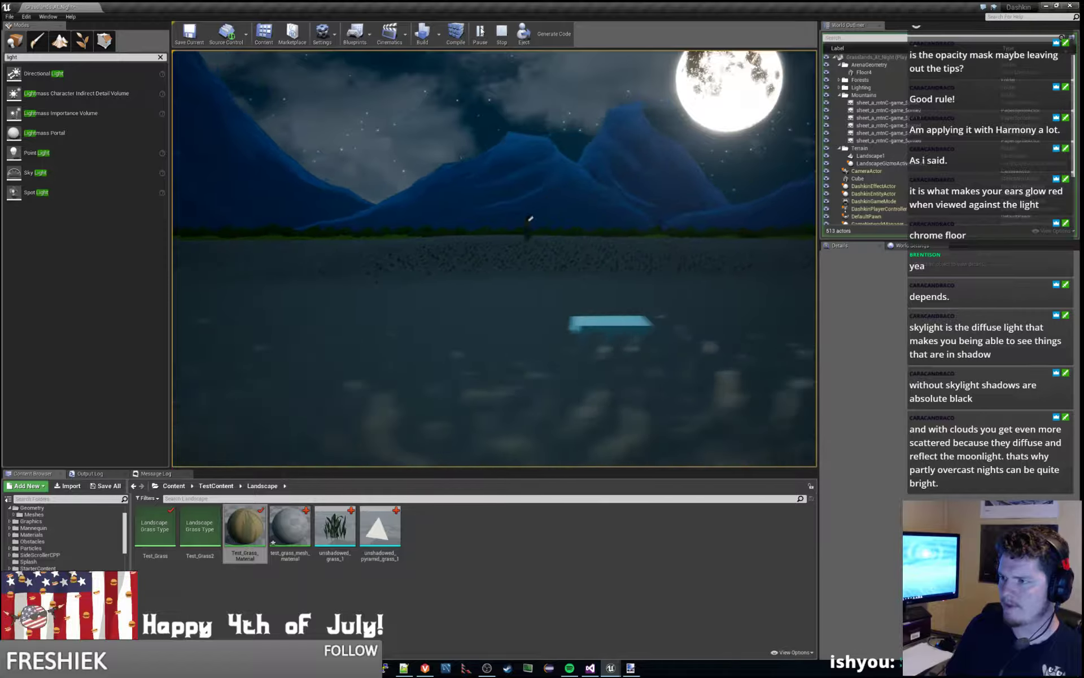
key(Escape)
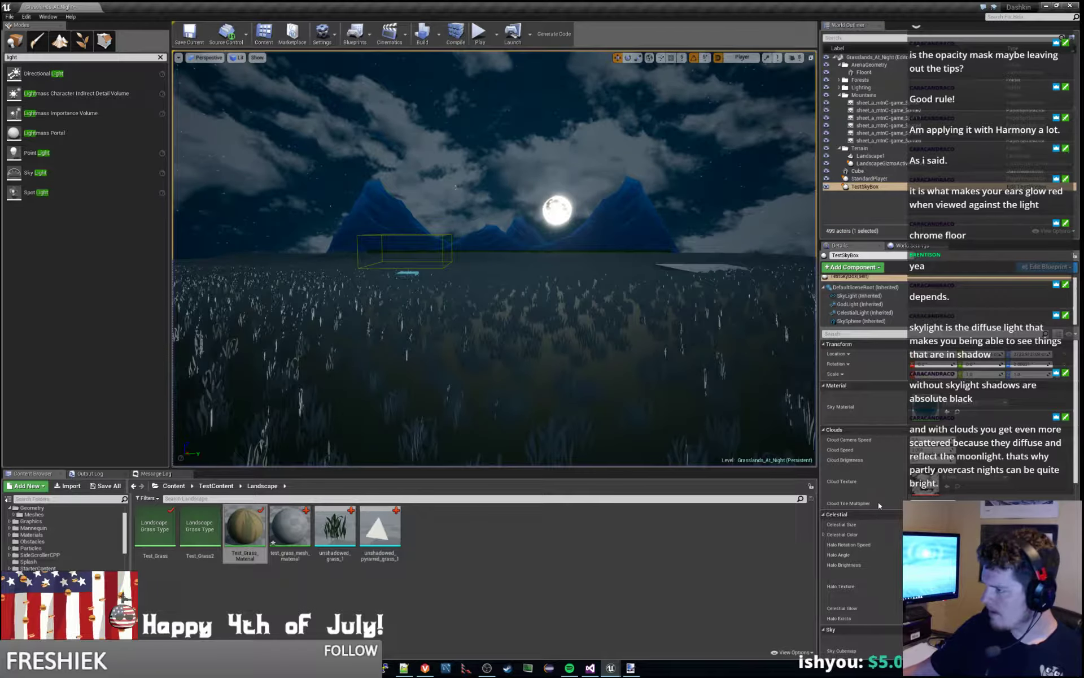
Lower the intensity of TestSkyBox's SkyLight further and test the darker lighting in play mode.
click(862, 296)
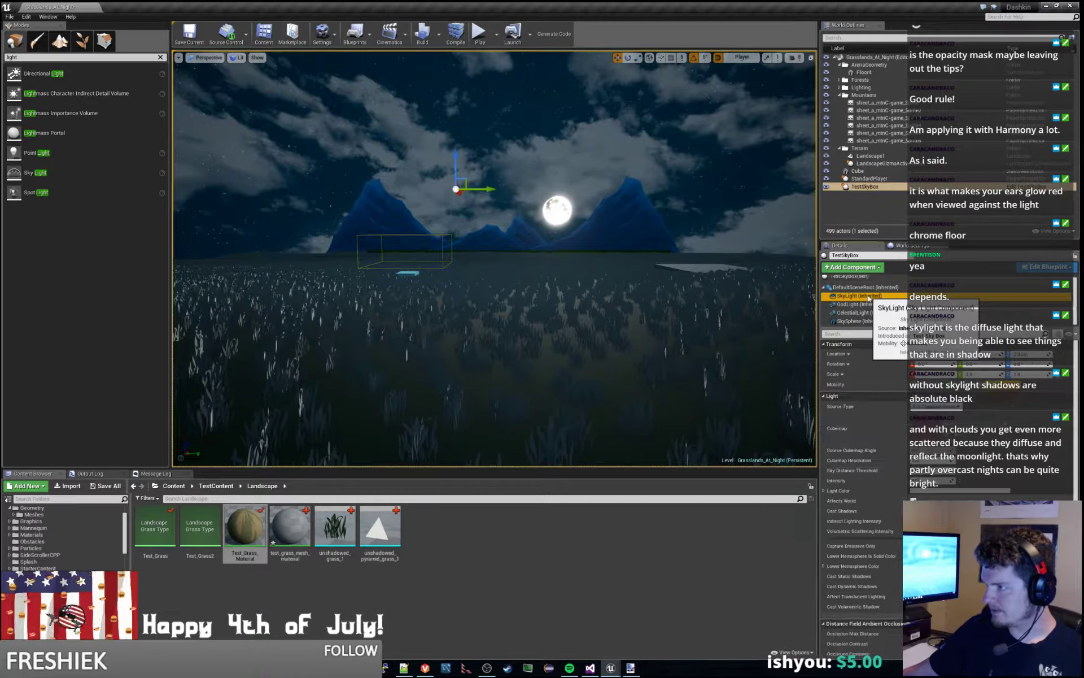
drag(933, 480, 914, 481)
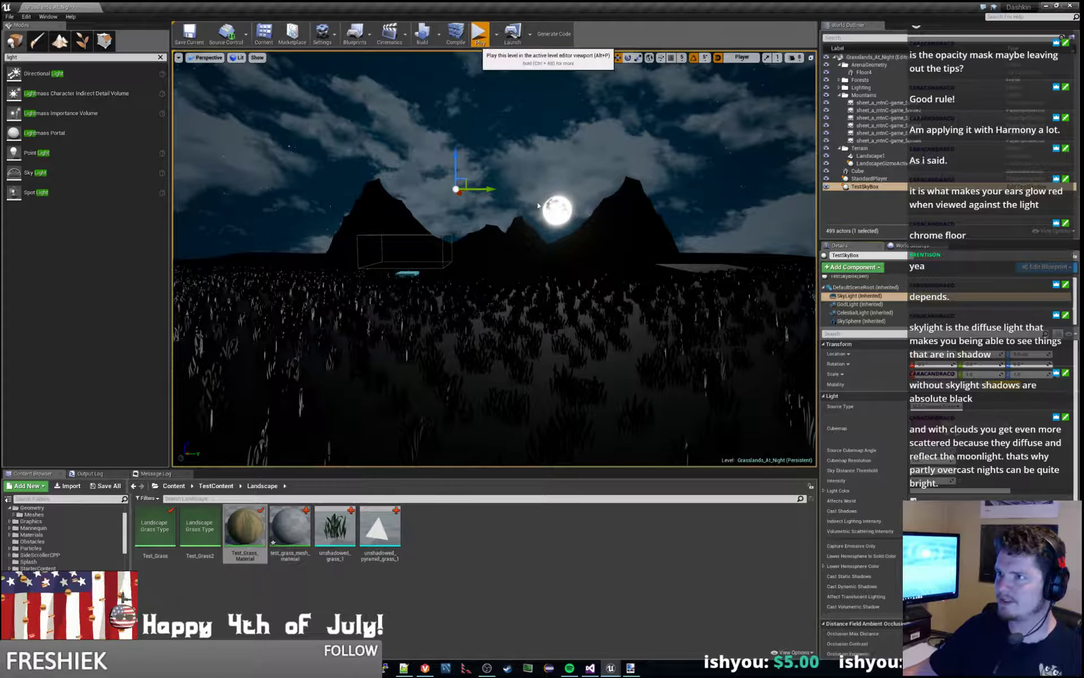
click(479, 34)
key(d)
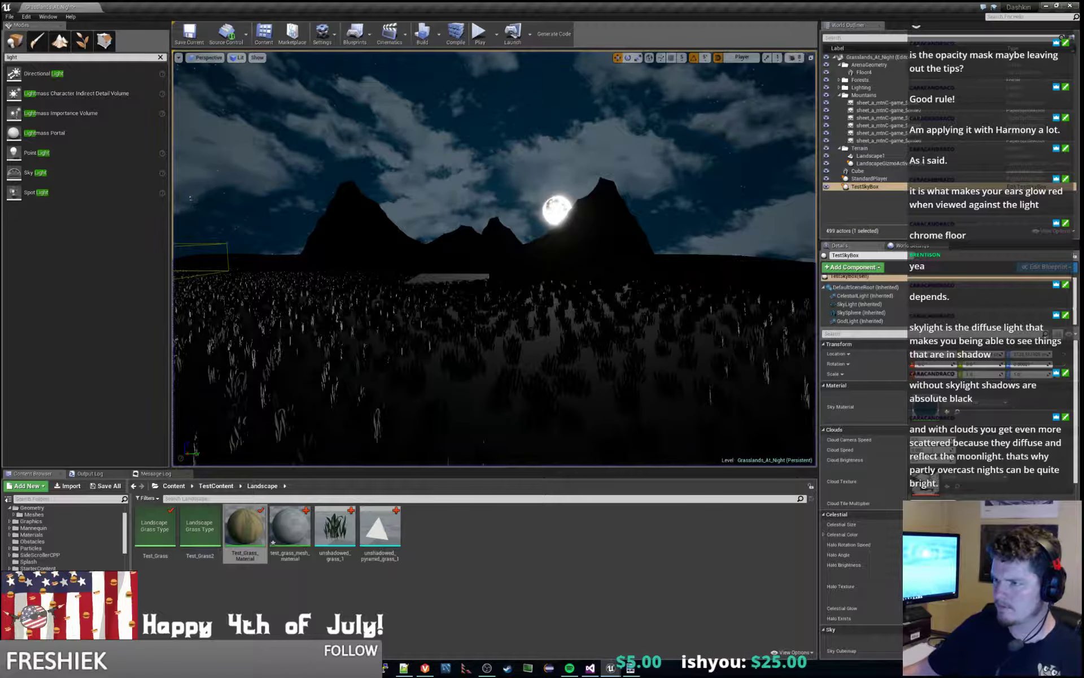
key(Escape)
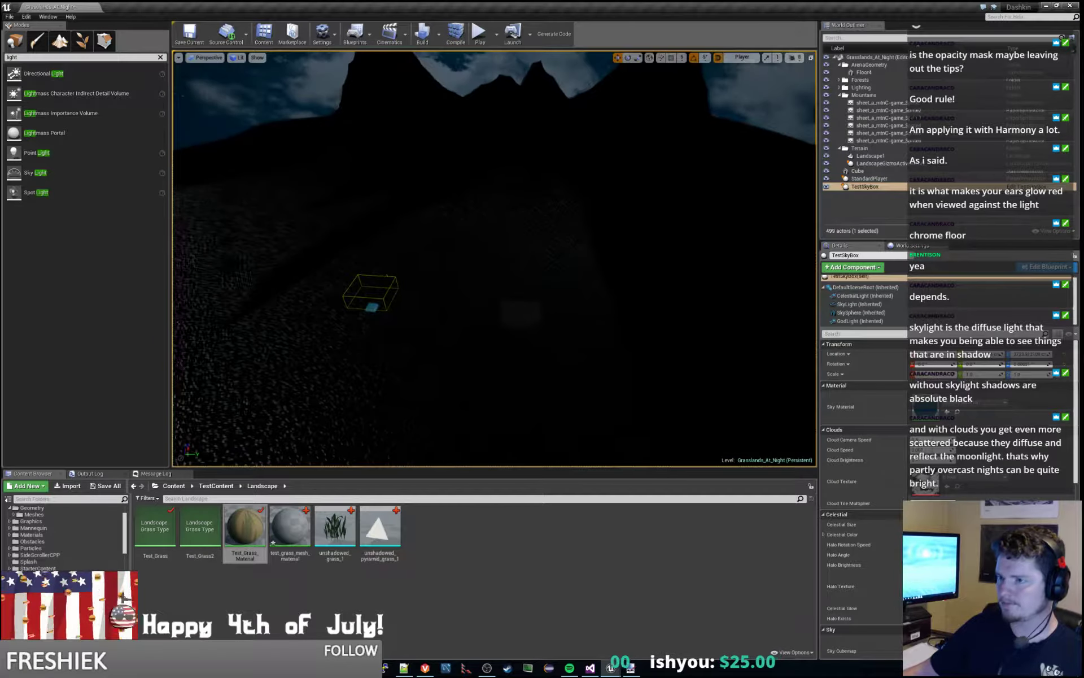
Raise the intensity of TestSkyBox's SkyLight slightly.
key(d)
click(867, 305)
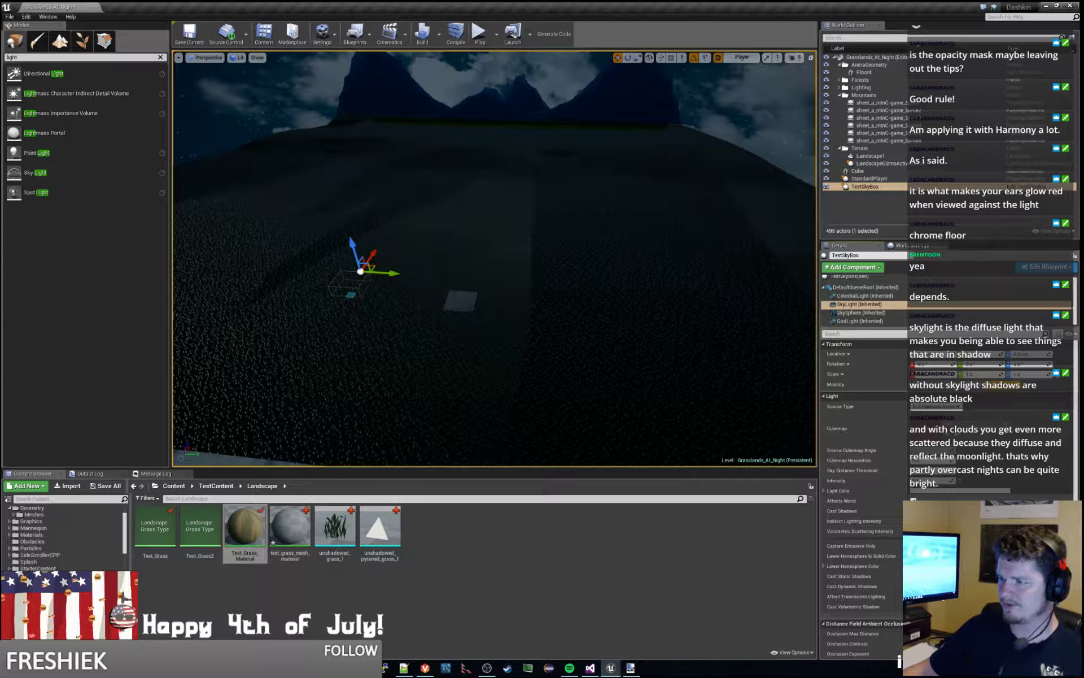
Examine the grass and landscape shading from several angles, comparing moonlit and shadowed areas around the platform.
key(w)
right_drag(494, 259, 516, 235)
key(d)
key(w)
key(d)
key(w)
key(d)
key(a)
key(d)
key(s)
key(w)
key(a)
key(d)
key(s)
key(w)
key(a)
key(s)
key(a)
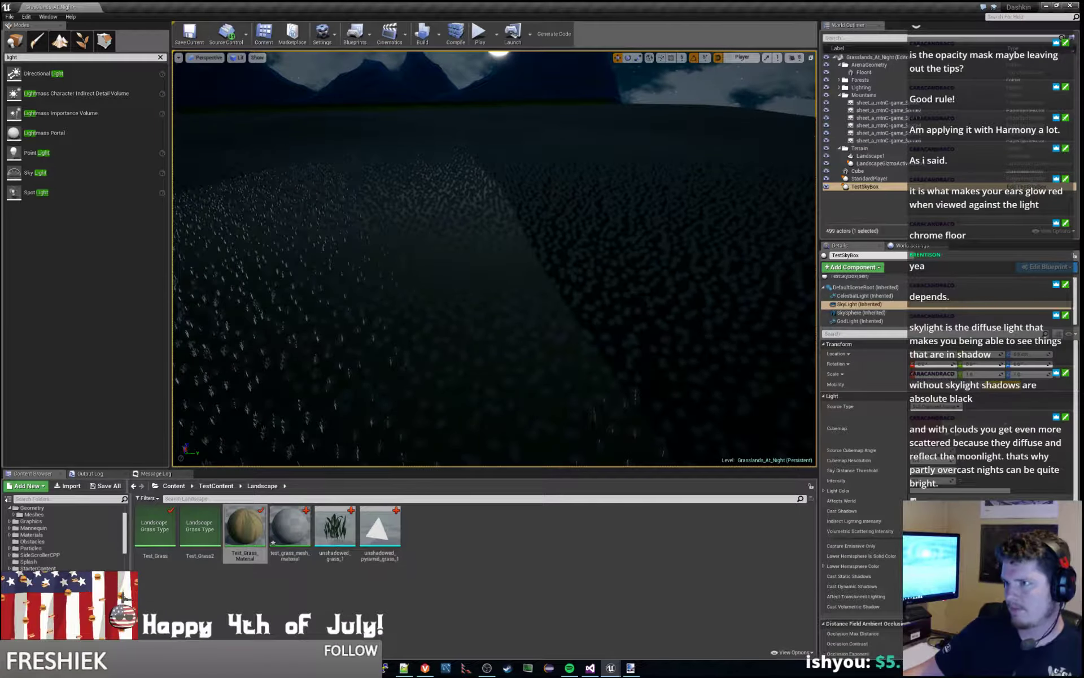
right_drag(494, 259, 494, 274)
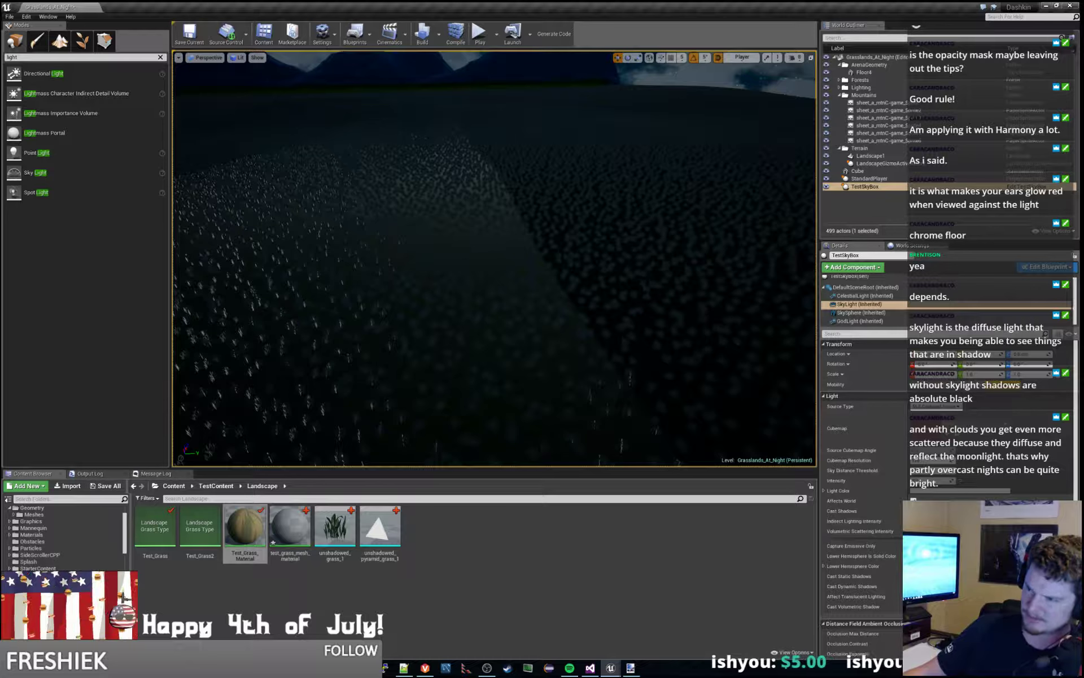
right_drag(494, 258, 438, 248)
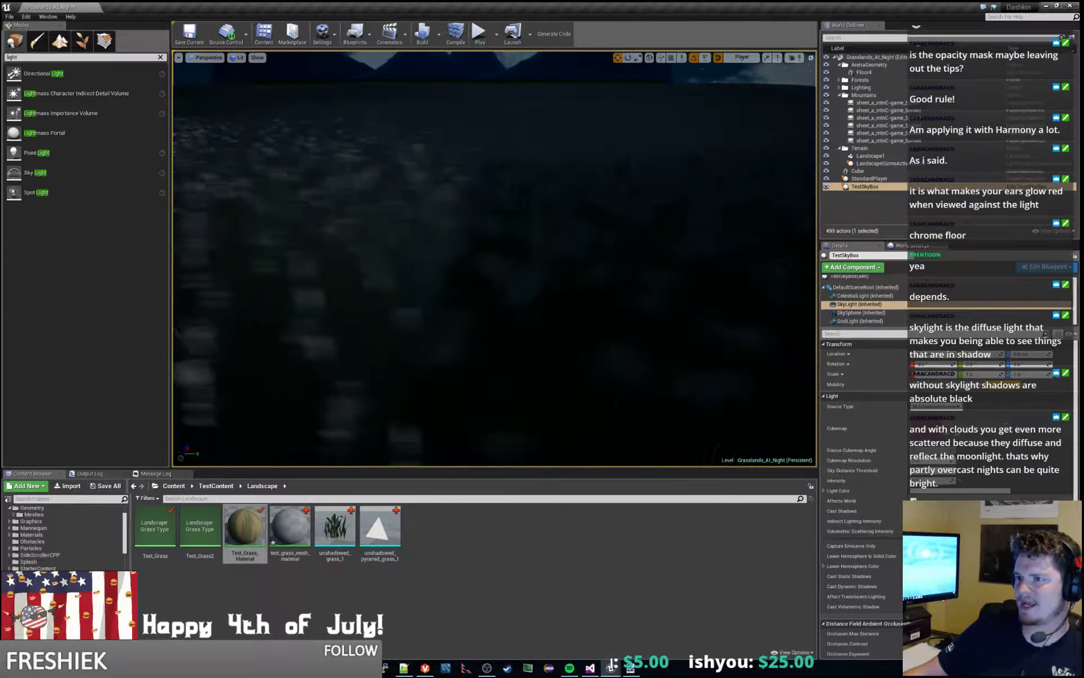
key(s)
mouse_move(495, 260)
right_down()
mouse_move(495, 243)
mouse_move(497, 266)
right_up()
key(a)
key(d)
key(w)
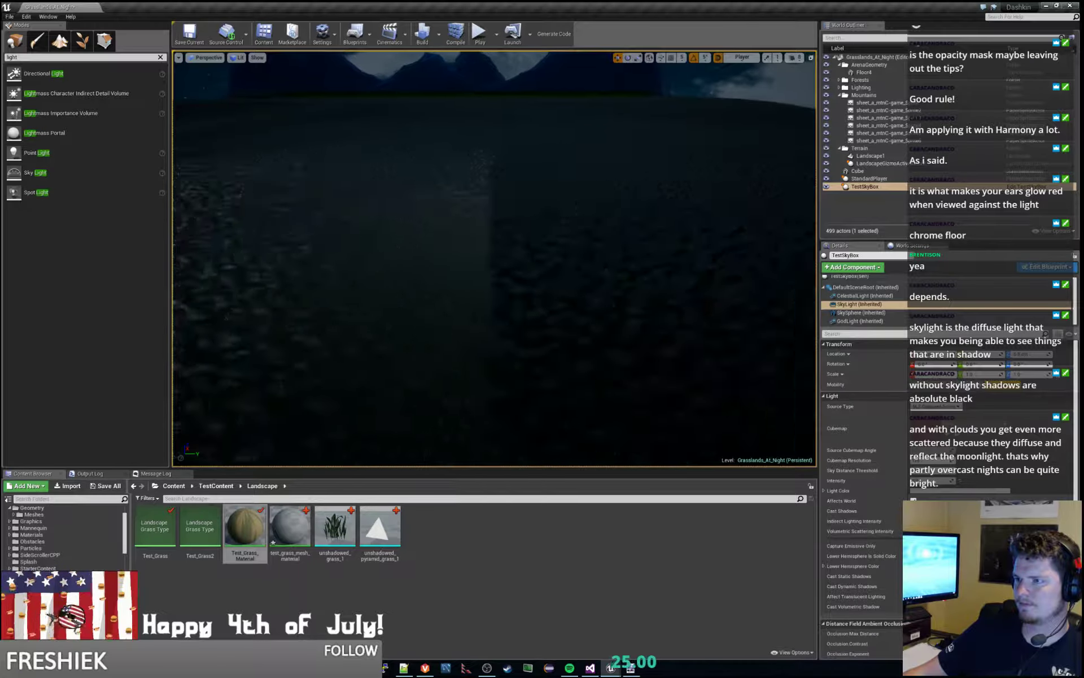
key(s)
right_drag(495, 260, 211, 227)
key(d)
key(w)
key(d)
key(w)
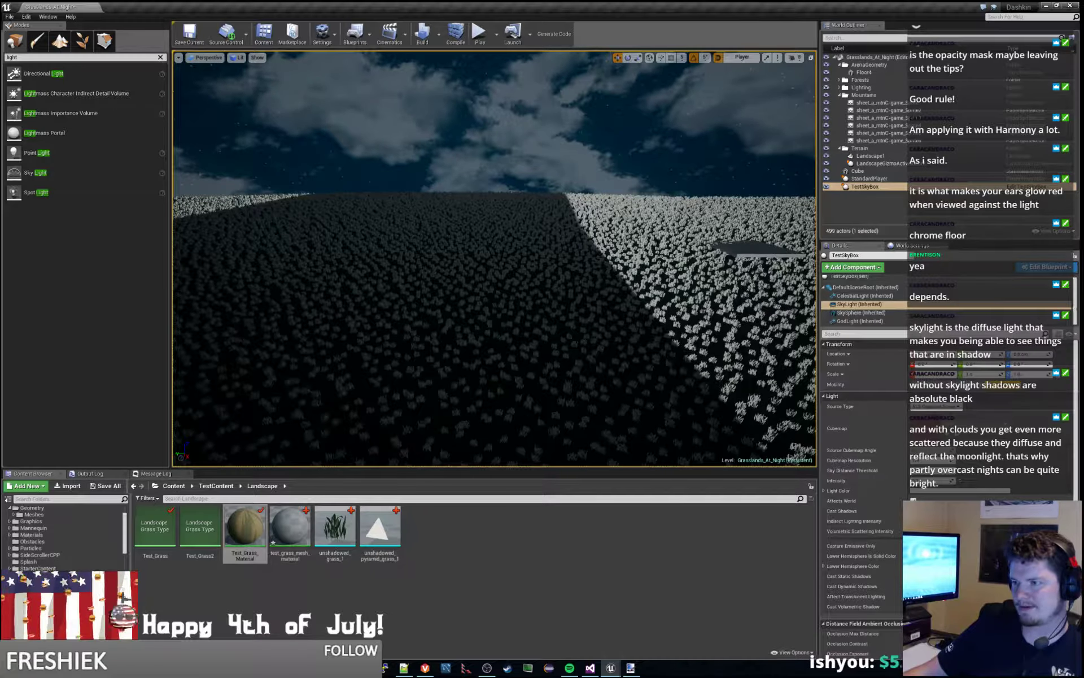
right_drag(495, 260, 796, 251)
right_drag(501, 214, 499, 240)
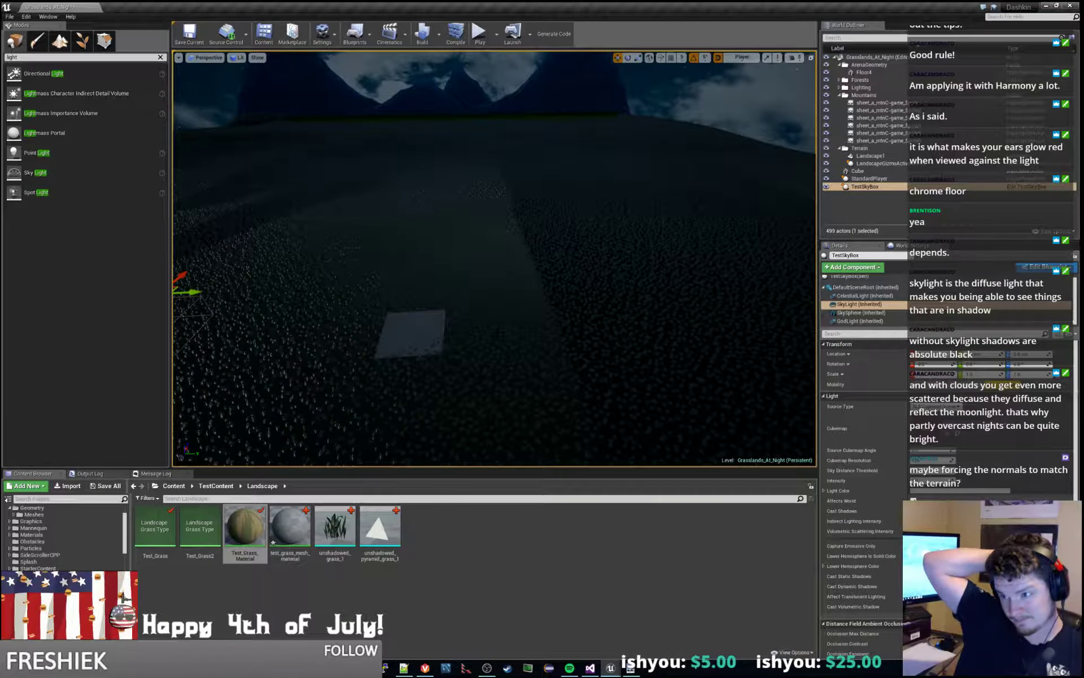
right_drag(495, 259, 457, 271)
key(w)
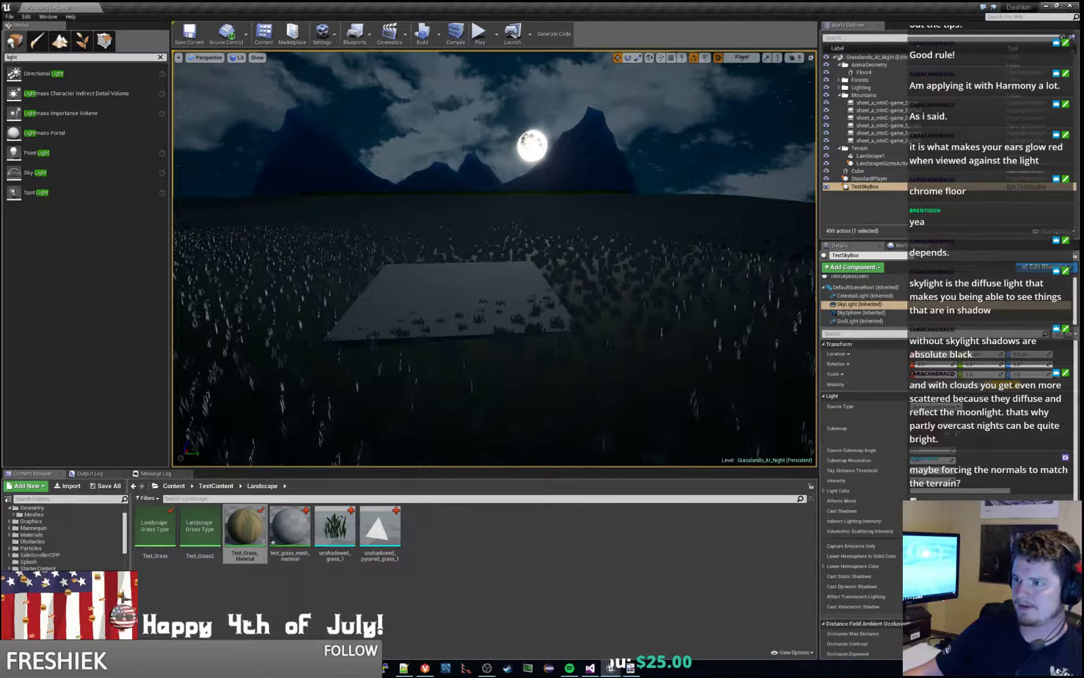
right_drag(544, 304, 528, 317)
key(d)
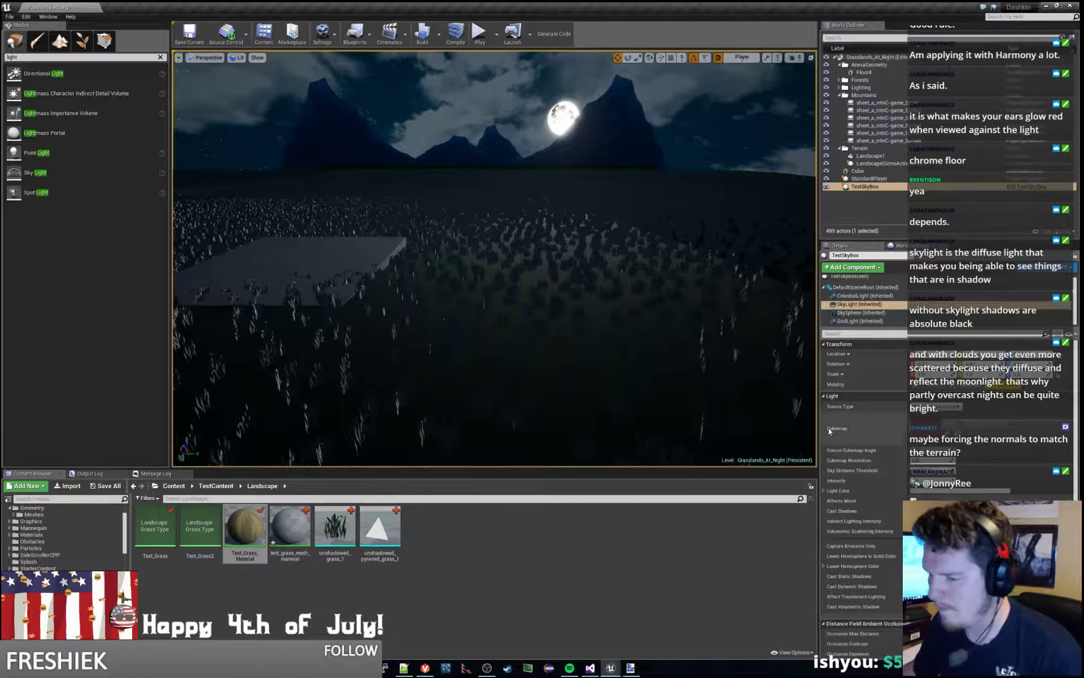
Open the Test_Grass landscape grass type, review its mesh, scale, rotation and surface alignment settings, and return to the level.
click(176, 528)
double_click(175, 529)
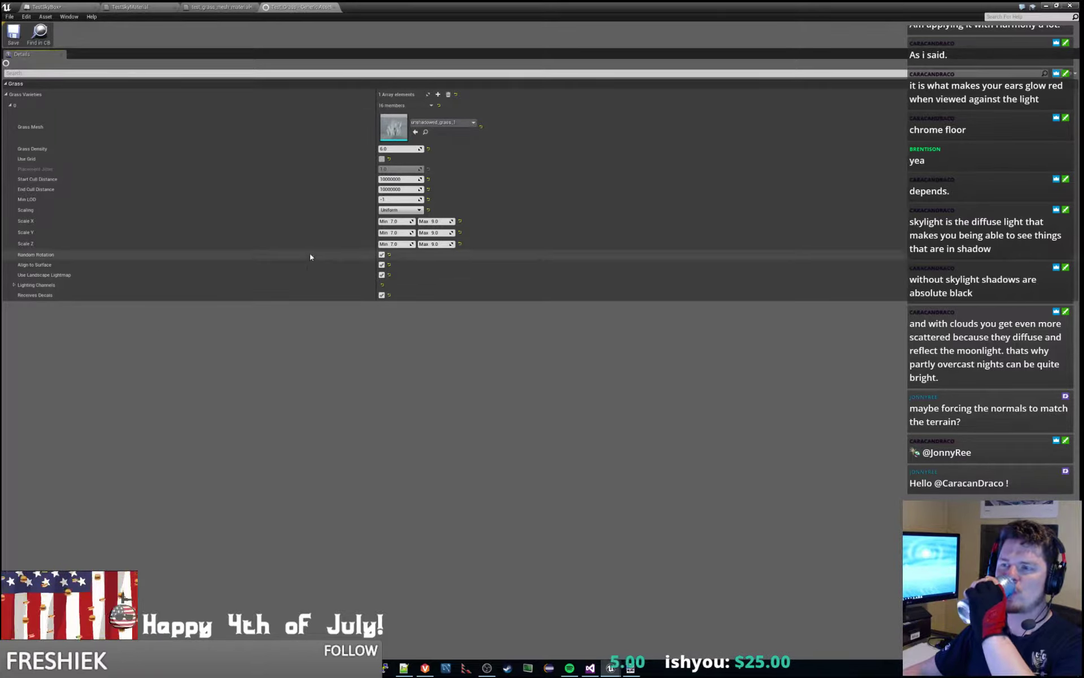
click(1046, 6)
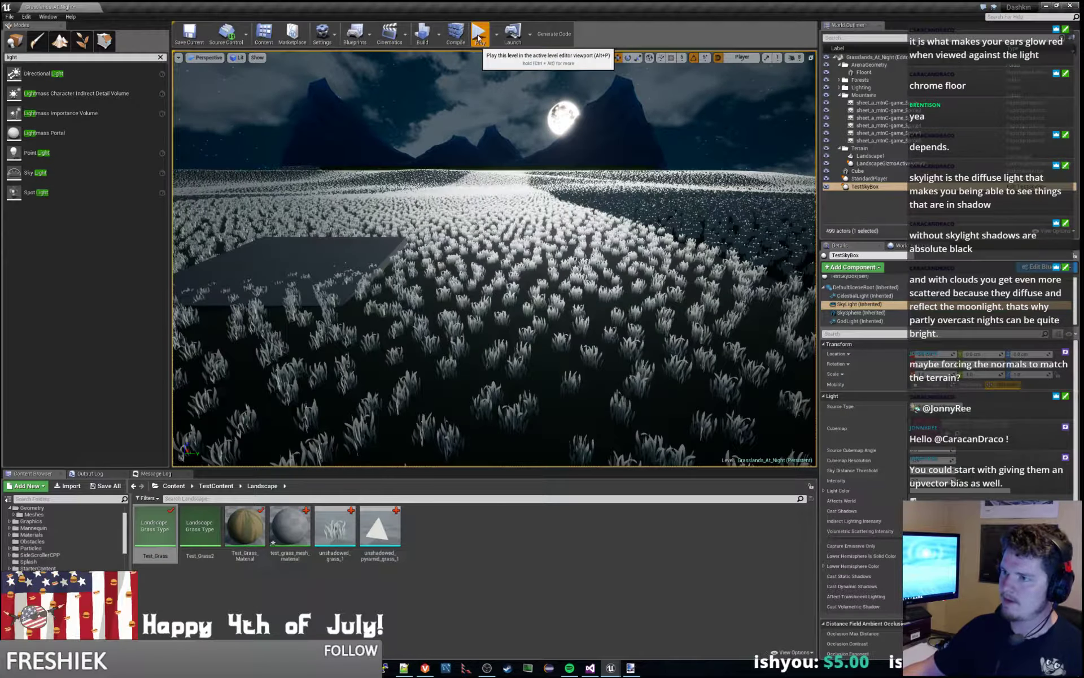
Play the level, running and jumping the character through the grass to compare its lit and shadowed areas.
click(478, 38)
key(d)
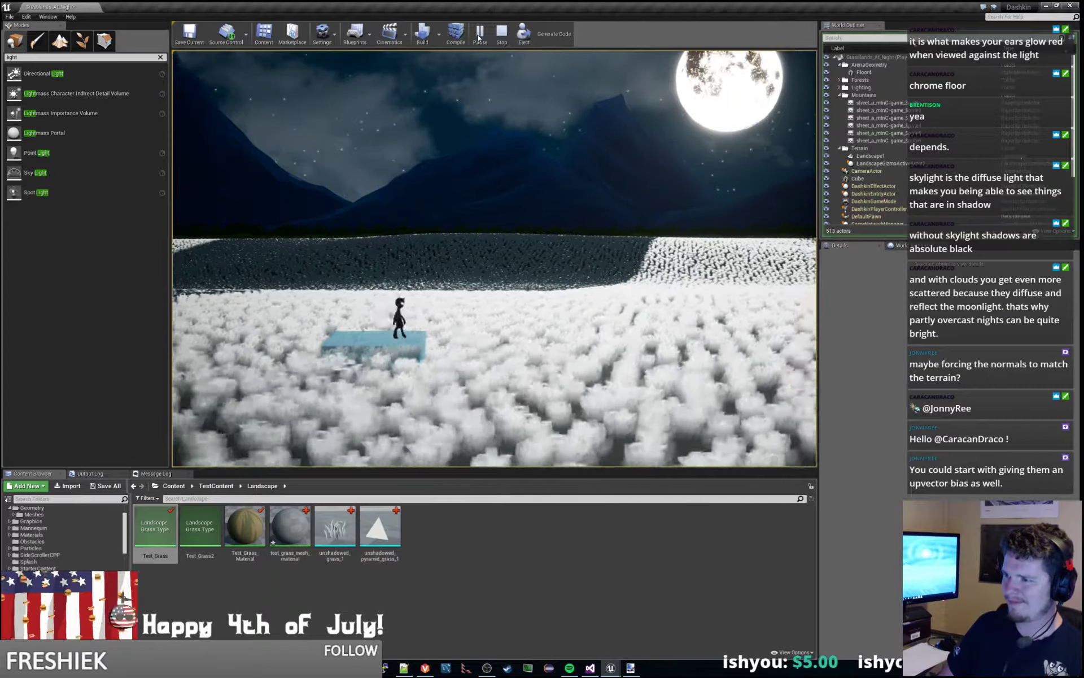
key(space)
key(d)
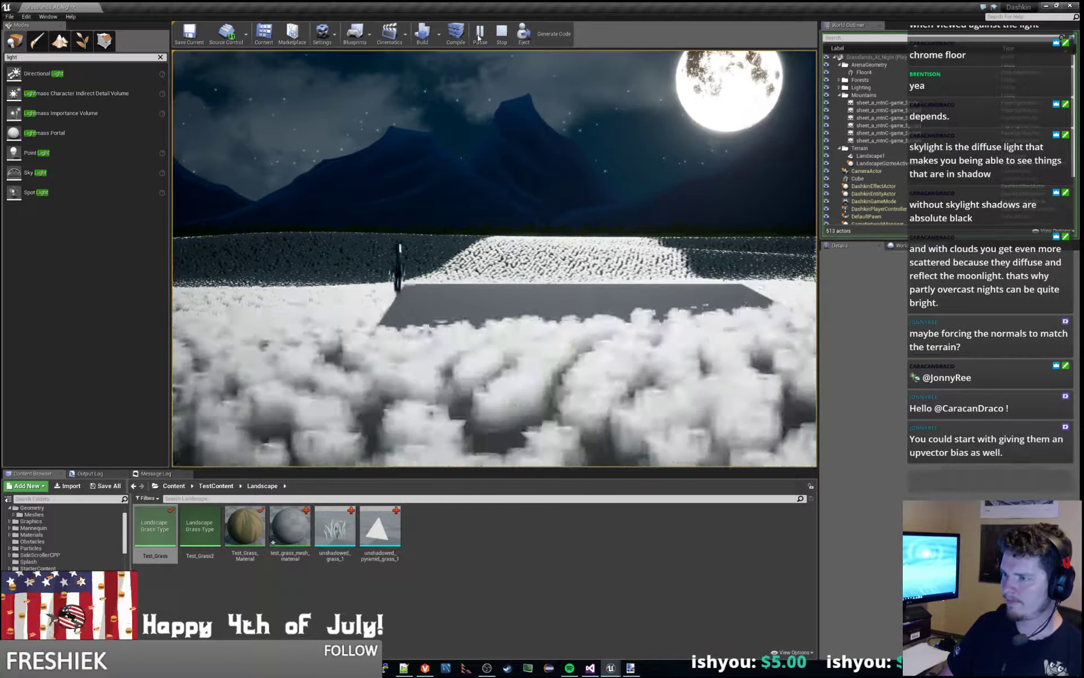
key(space)
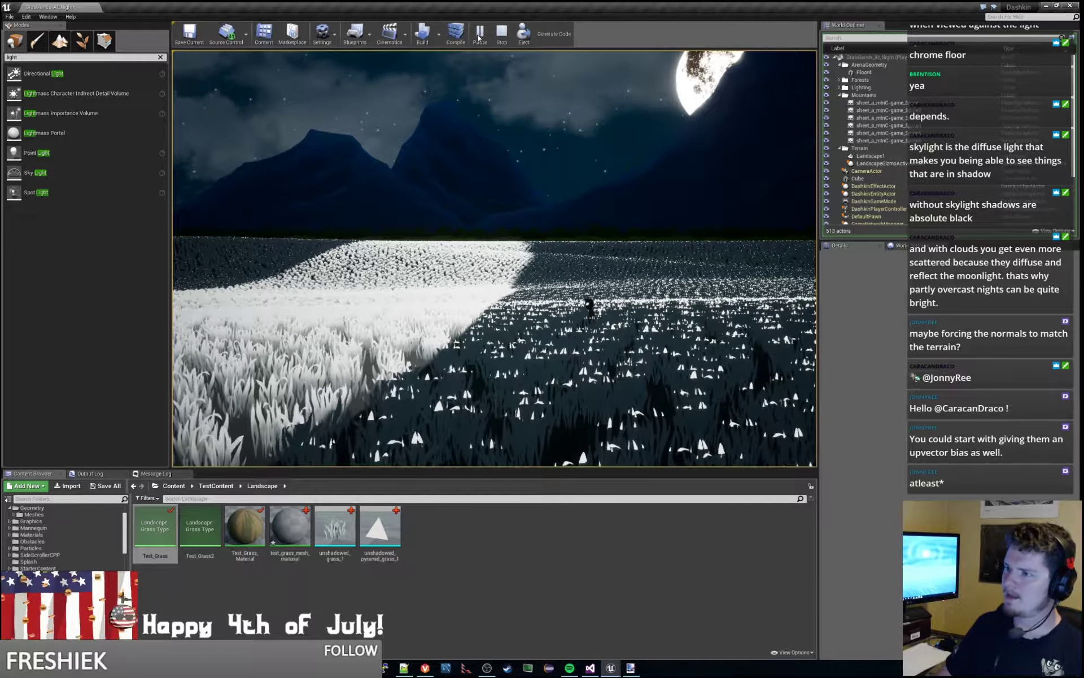
key(Escape)
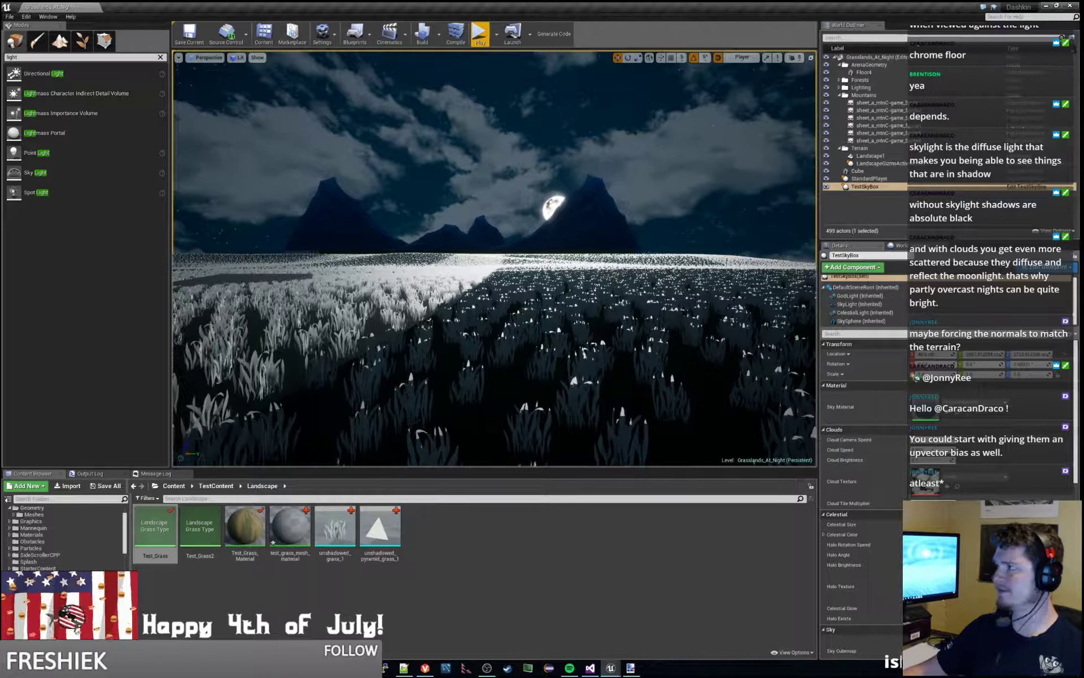
In test_grass_mesh_material, feed the Opacity input from a new Constant node instead of the 1-x node.
click(1046, 6)
right_drag(595, 355, 601, 173)
right_drag(812, 295, 705, 385)
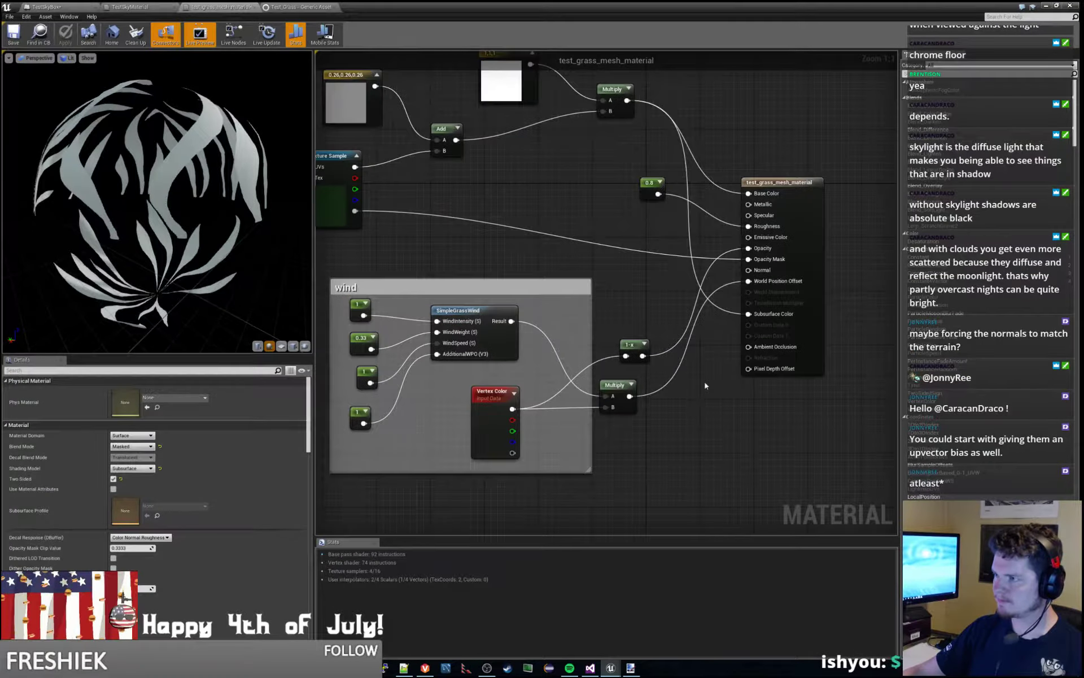
right_drag(641, 210, 630, 276)
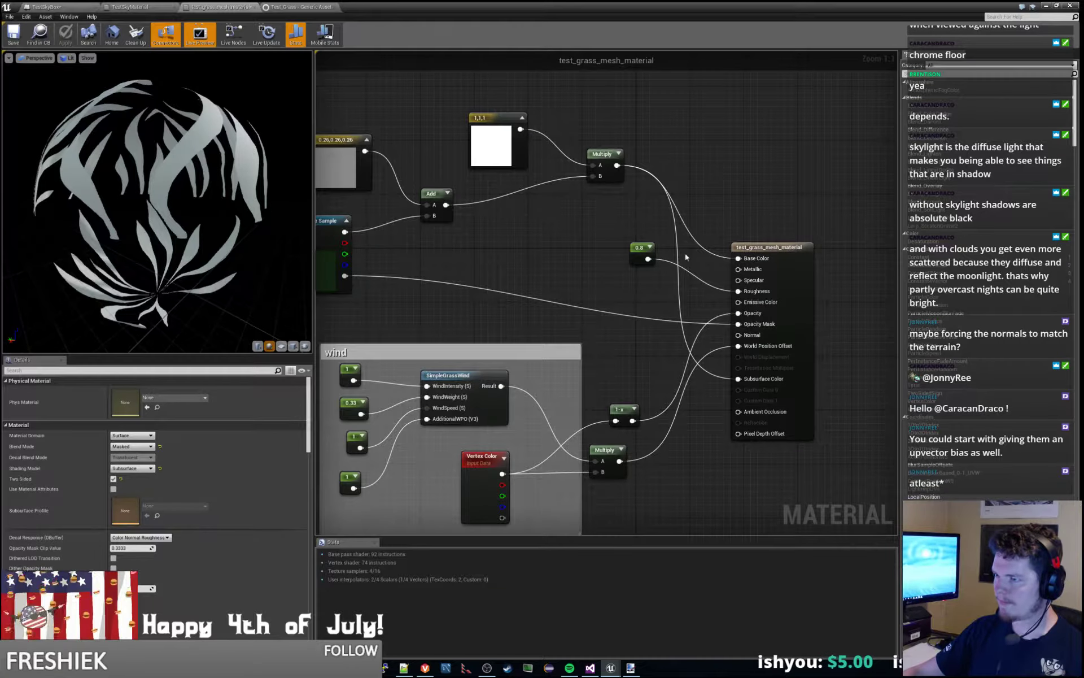
right_drag(554, 289, 589, 224)
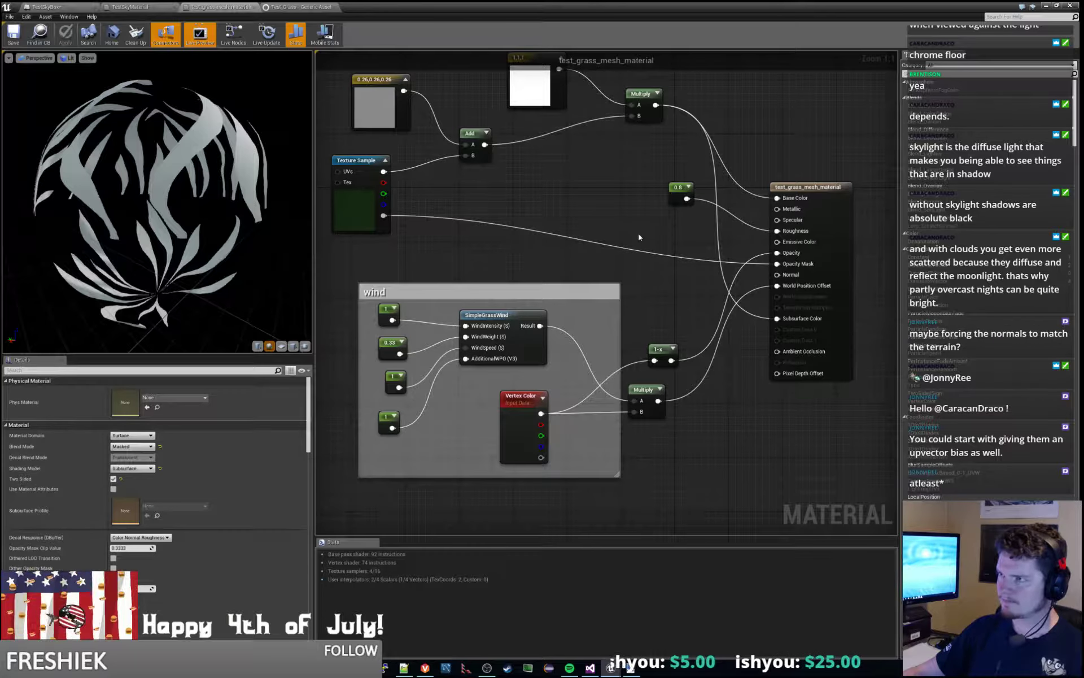
right_drag(640, 237, 616, 254)
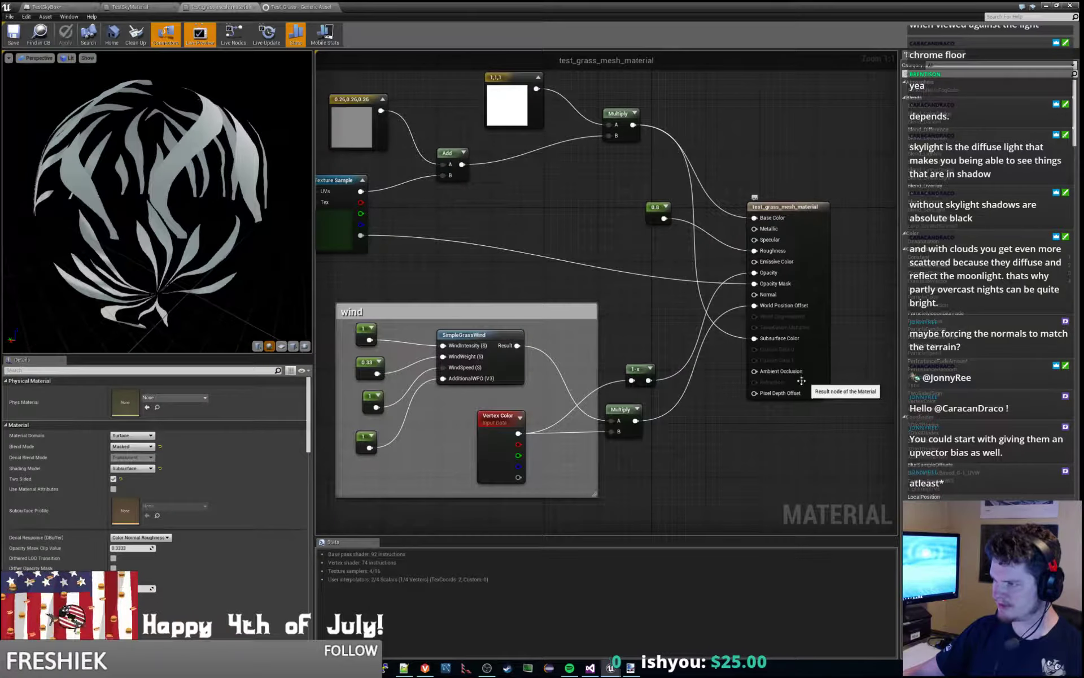
right_drag(745, 348, 730, 351)
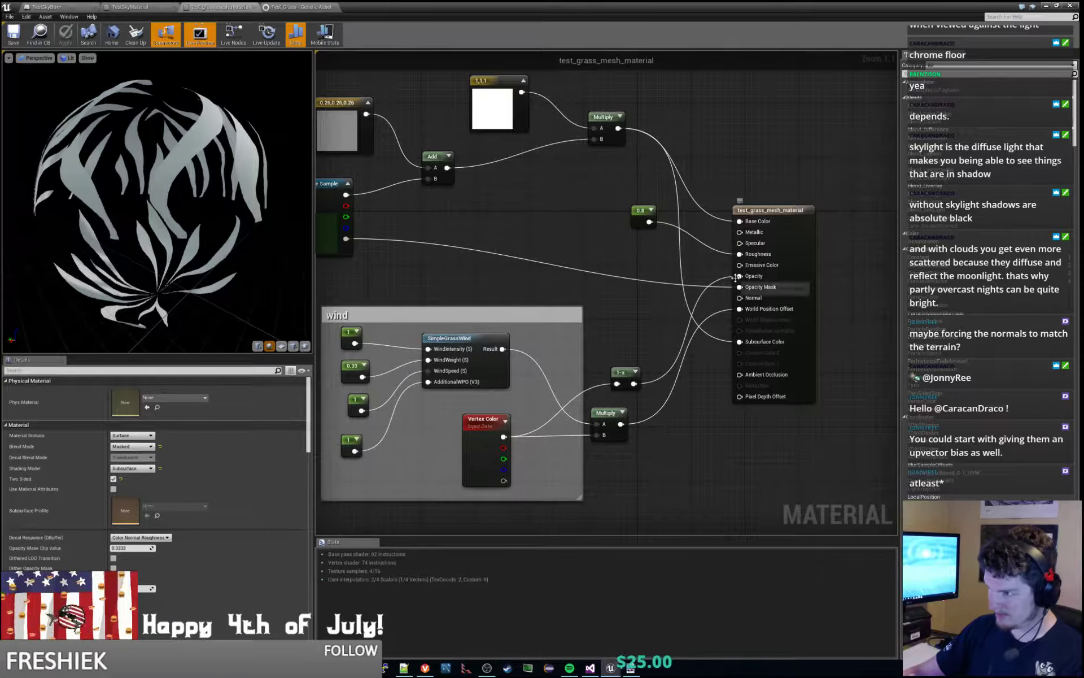
drag(740, 275, 636, 310)
text(constan)
key(Return)
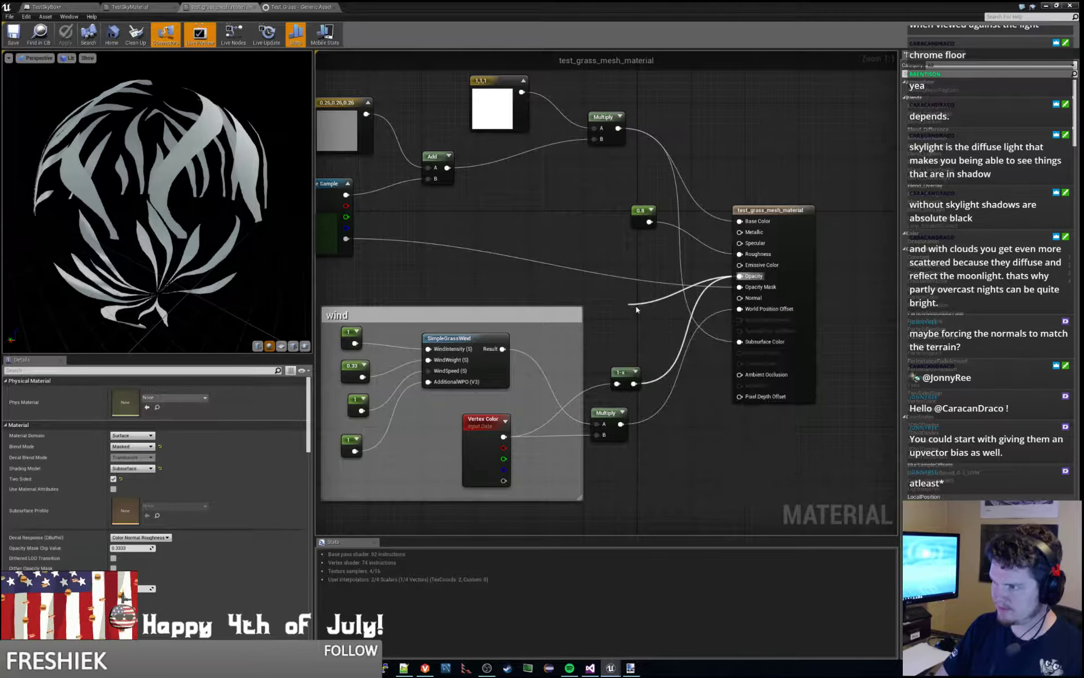
Set the new opacity constant to 0.5 and apply the material changes.
click(131, 391)
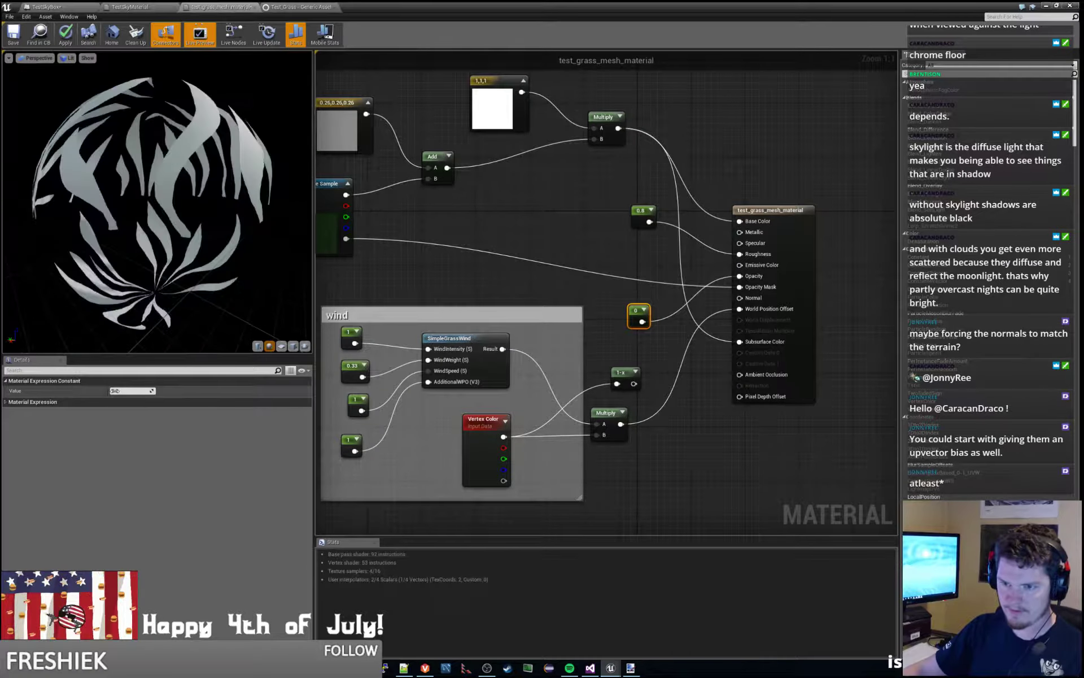
text(0.5)
key(Return)
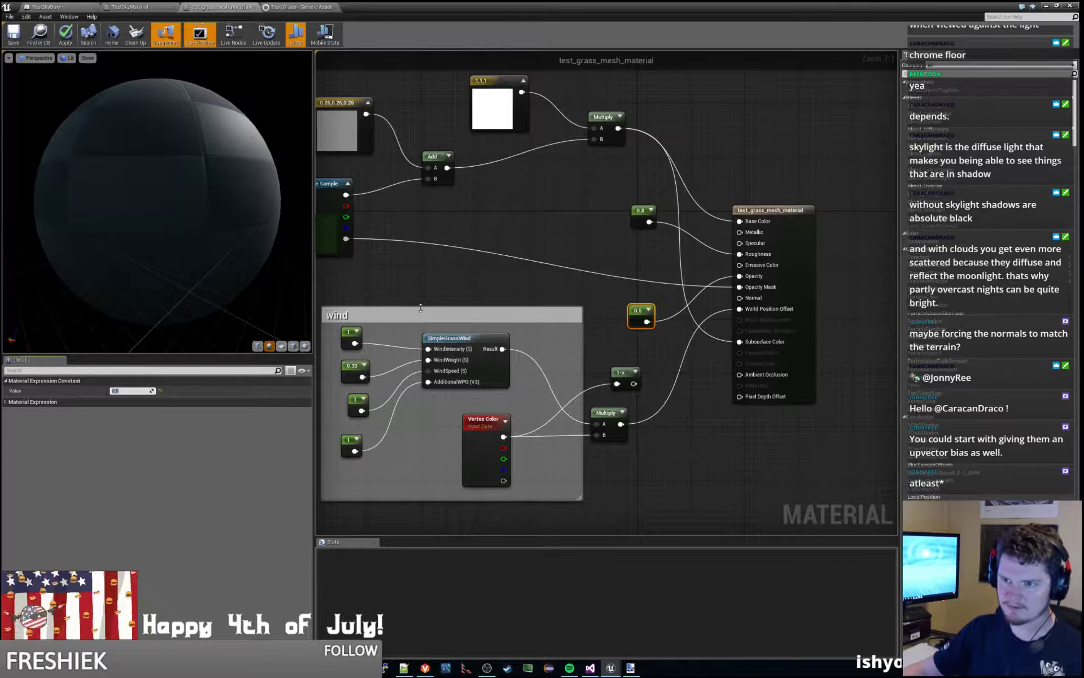
click(65, 34)
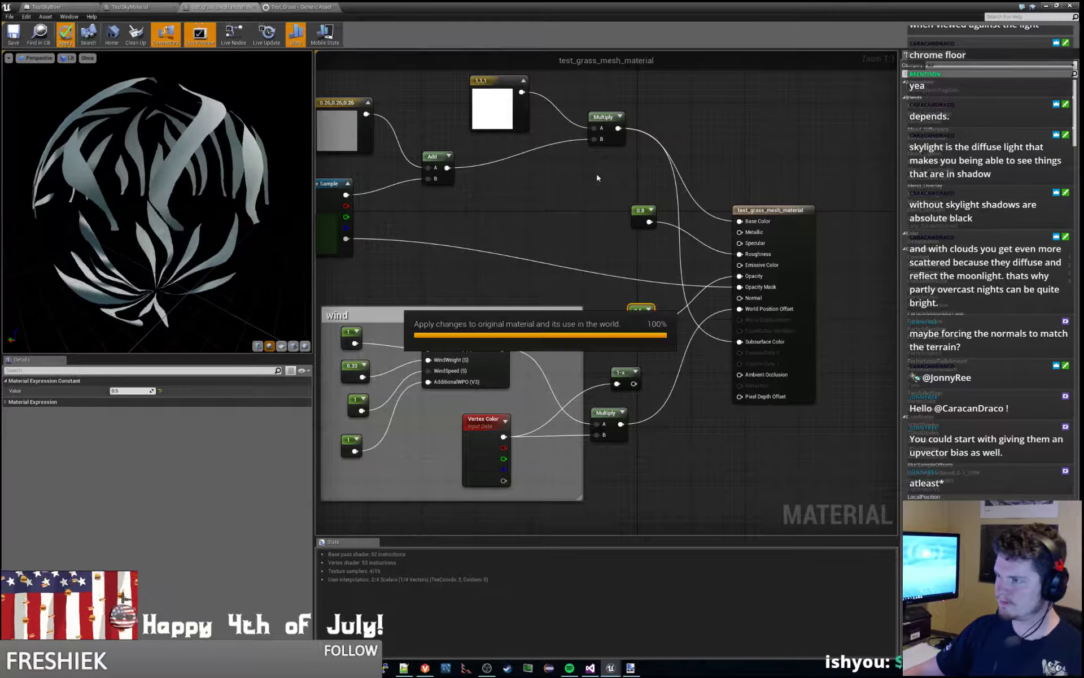
Return to the level and inspect the updated grass shading across the moonlit and shadowed field.
click(1046, 6)
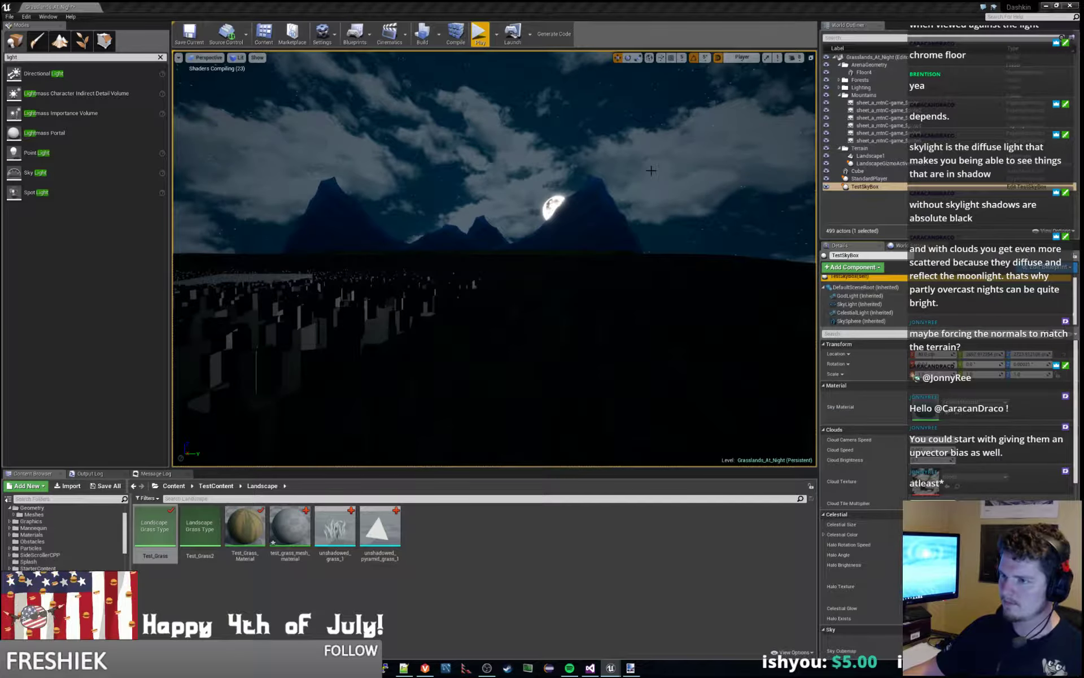
right_drag(628, 209, 631, 247)
key(s)
key(a)
key(d)
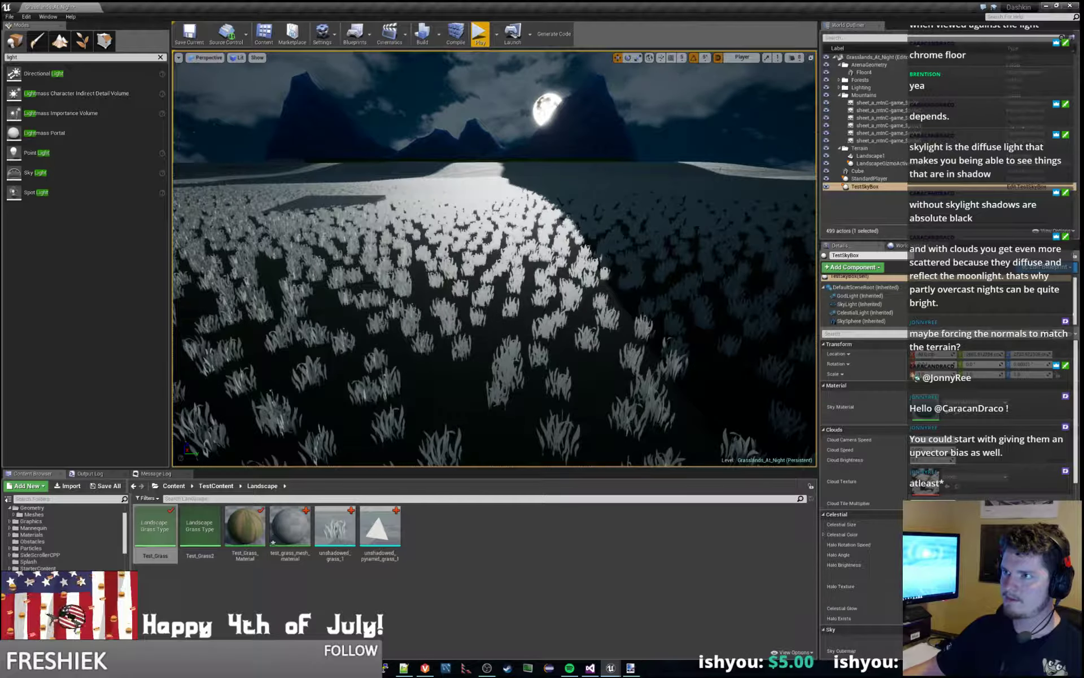
Play the level, running and jumping the character between moonlit and shadowed grass, and stop the session.
click(480, 33)
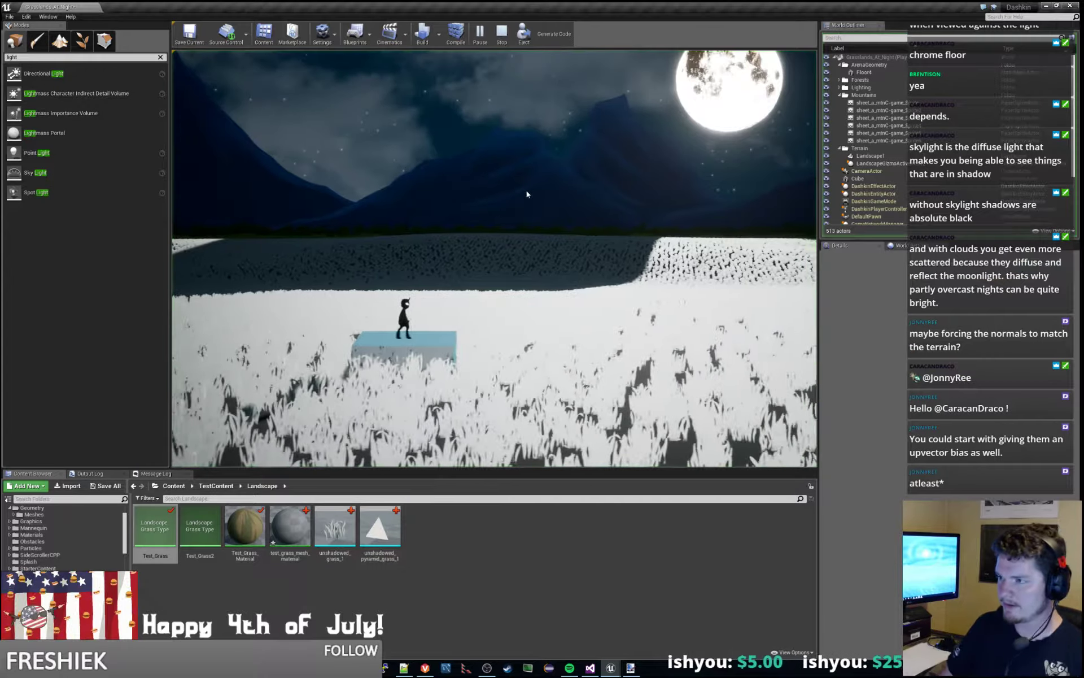
click(526, 191)
key(d)
key(space)
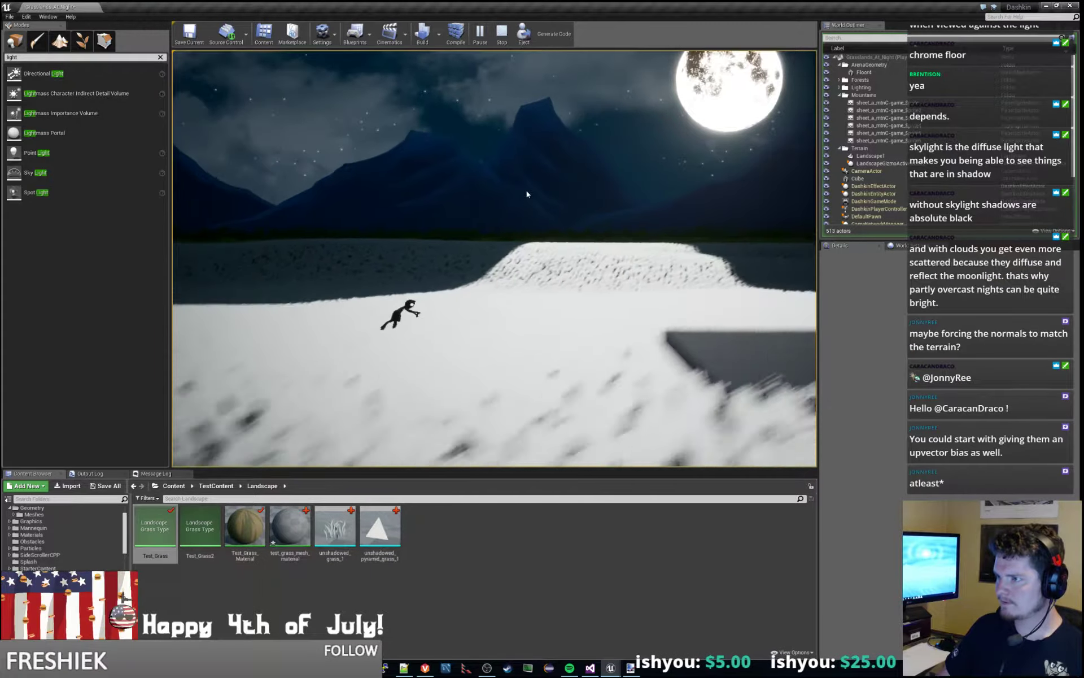
key(d)
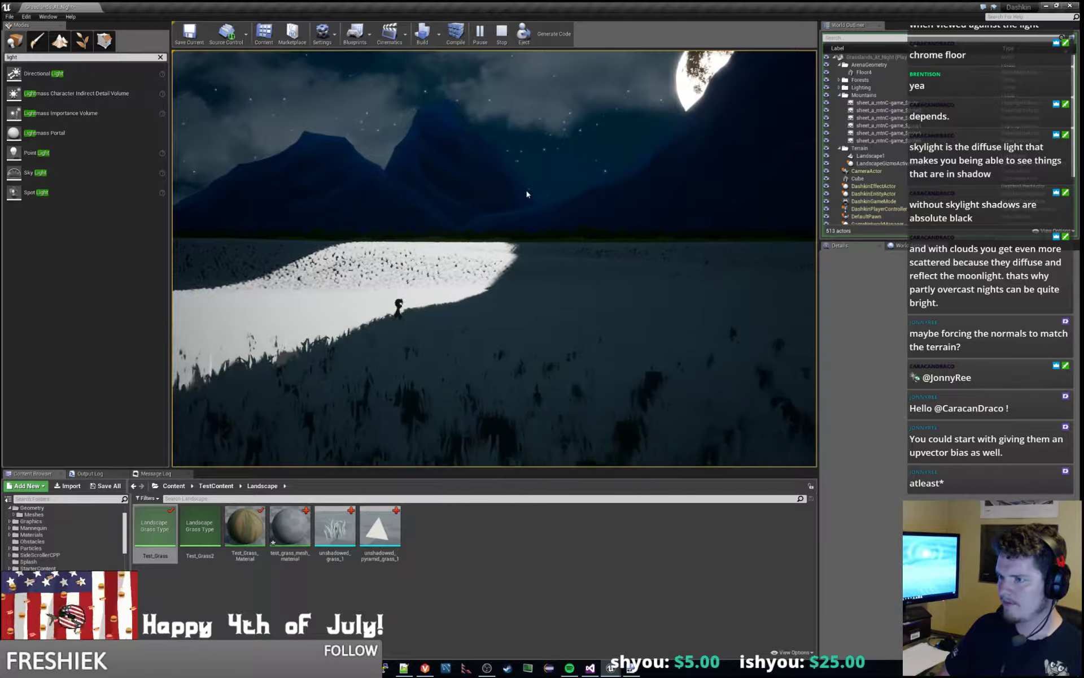
key(a)
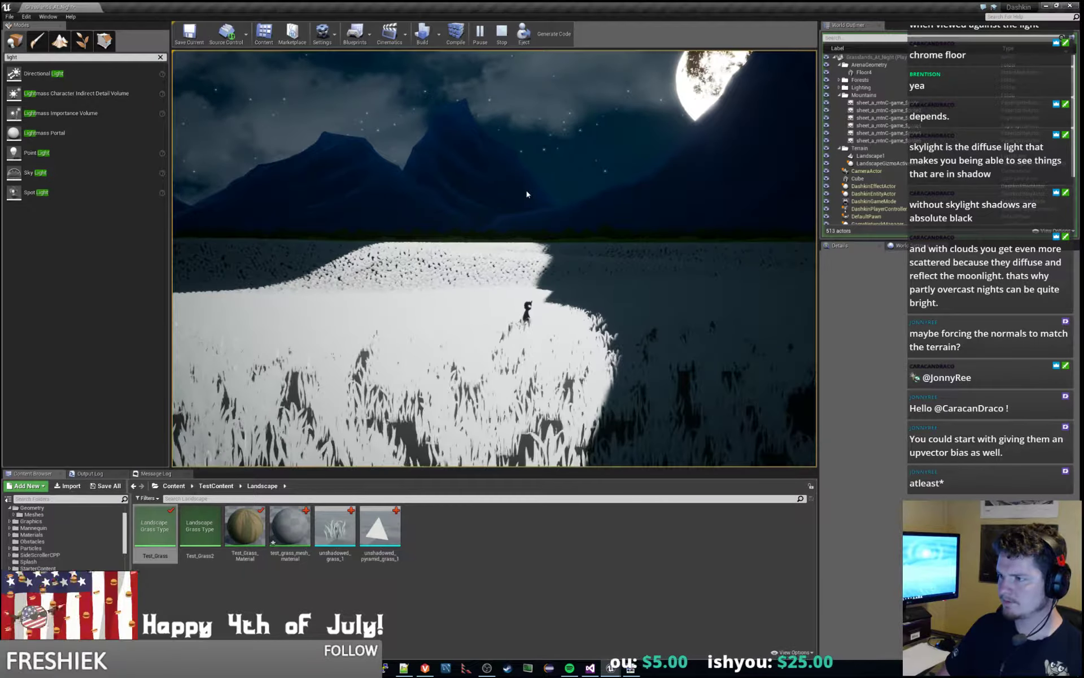
key(a)
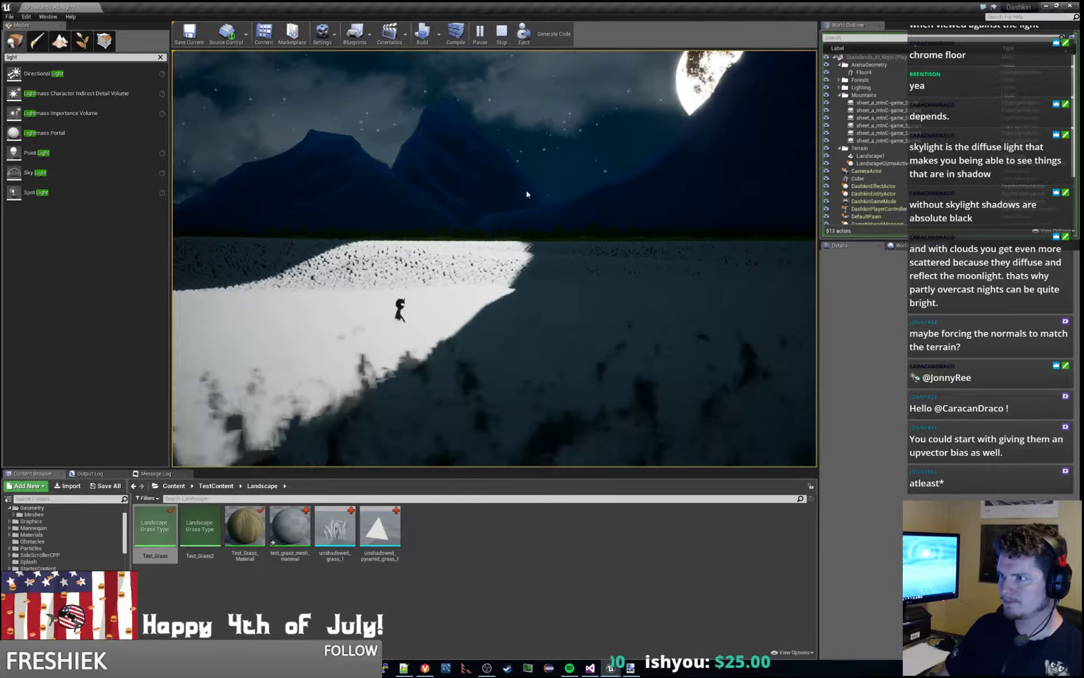
key(d)
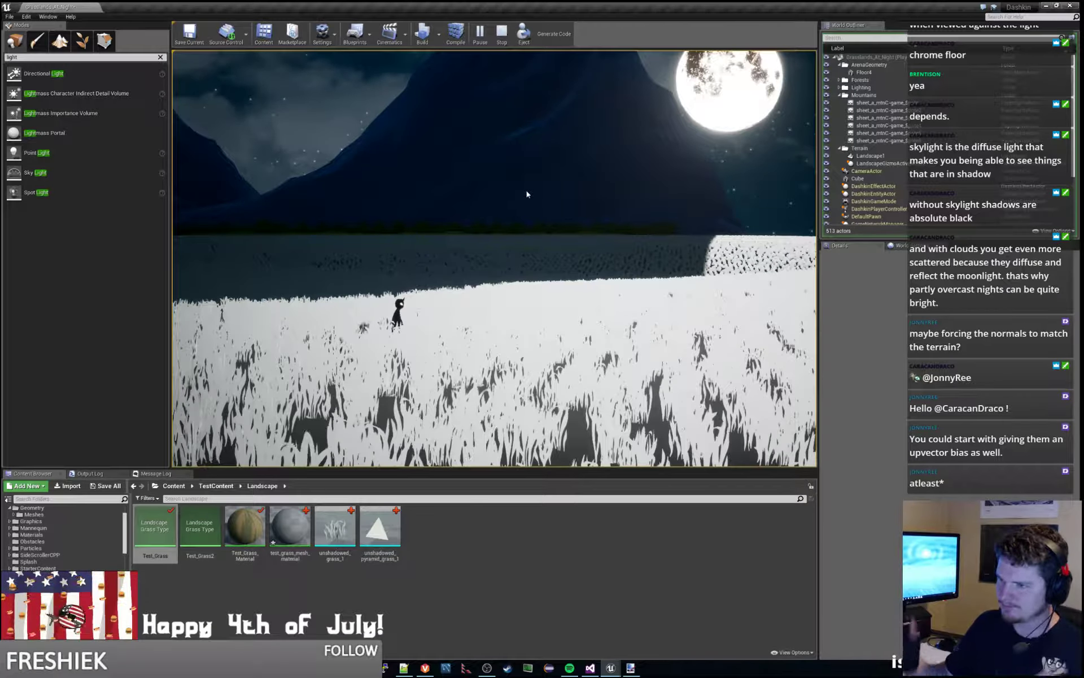
key(a)
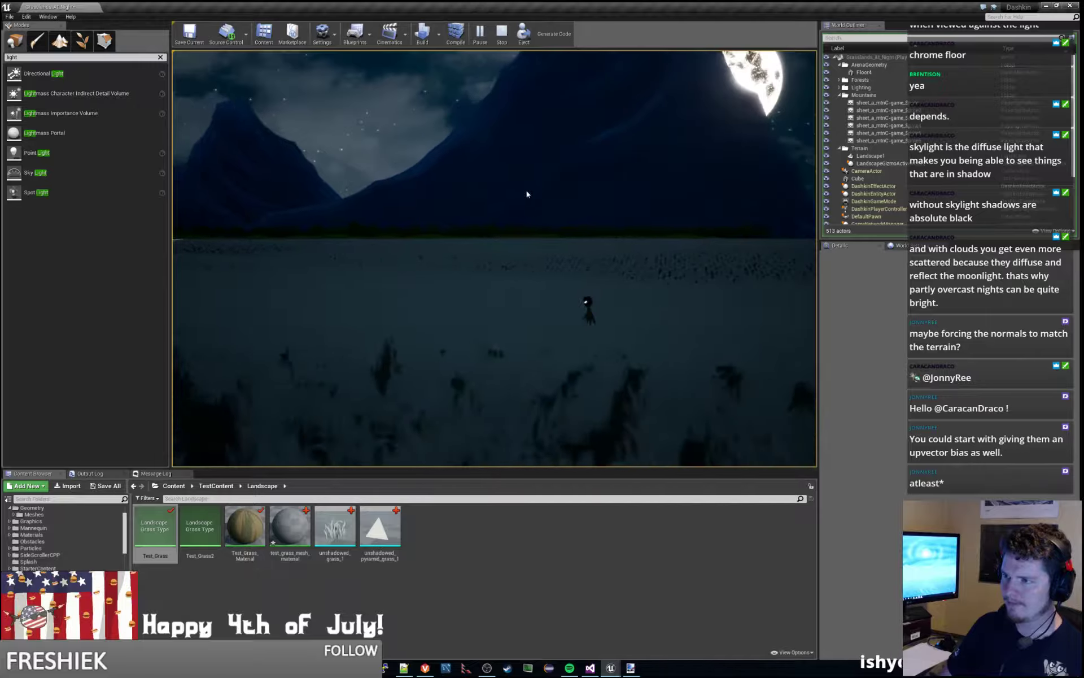
key(d)
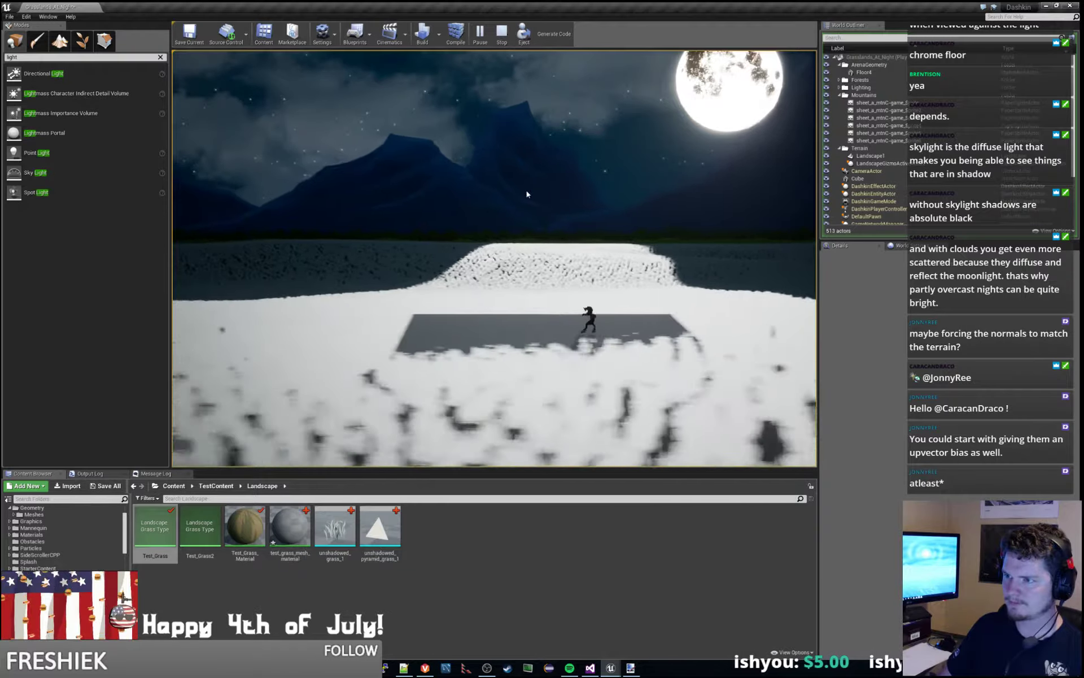
key(Escape)
View the field from above, inspect TestSkyBox's CelestialLight component, and briefly play the level again.
key(s)
mouse_move(494, 259)
right_down()
mouse_move(487, 299)
mouse_move(481, 271)
right_up()
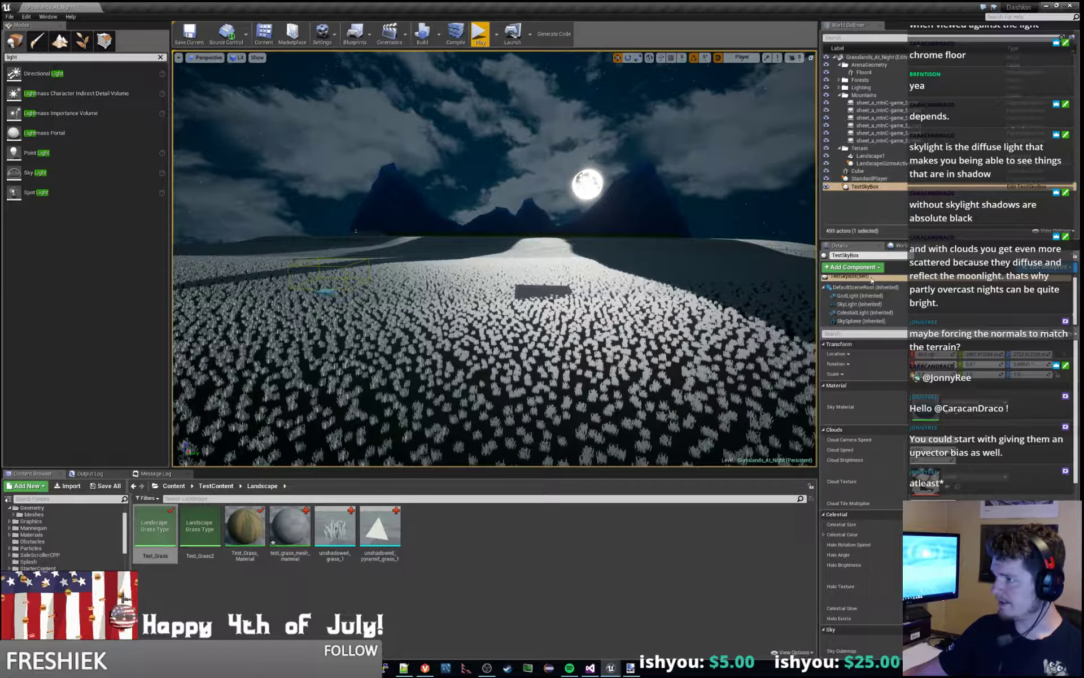
click(864, 312)
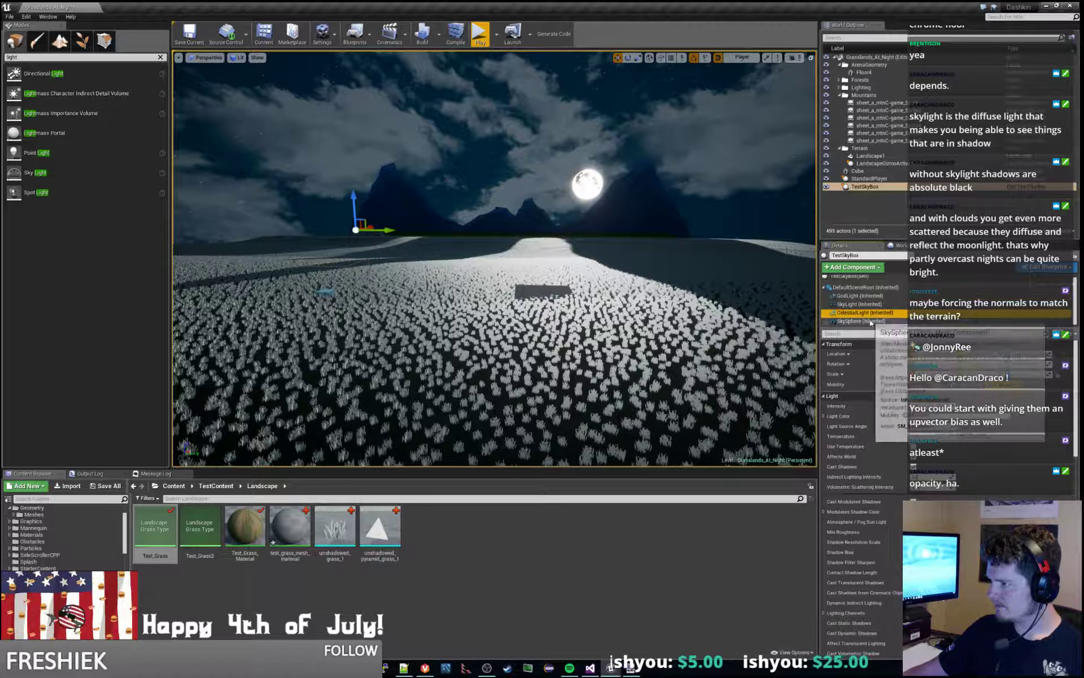
click(480, 34)
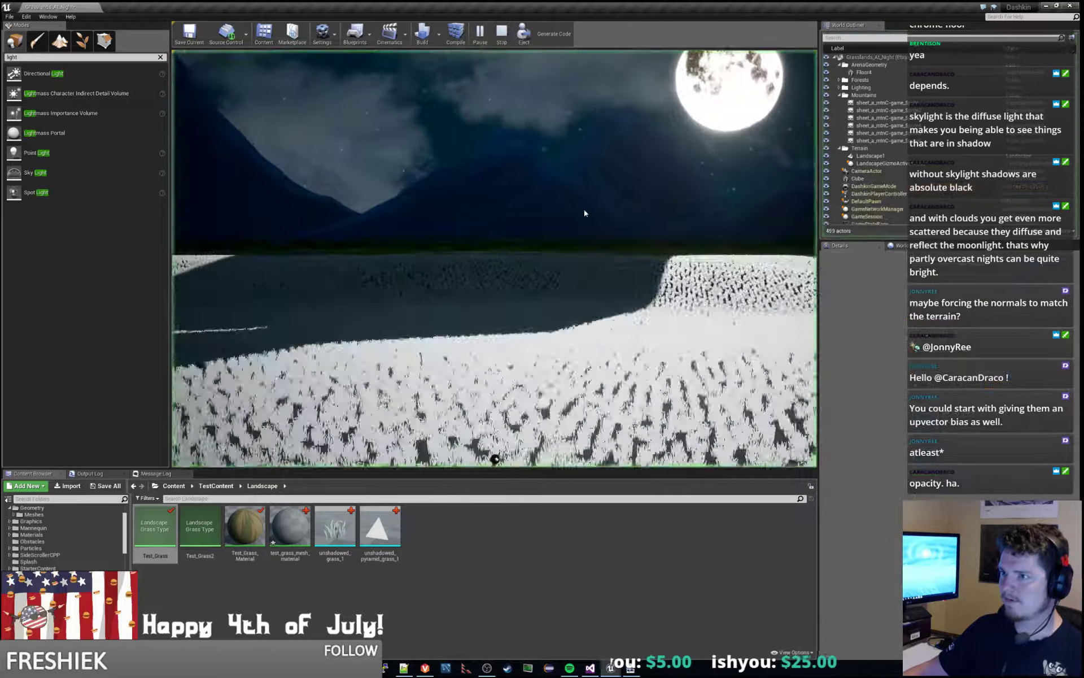
key(Escape)
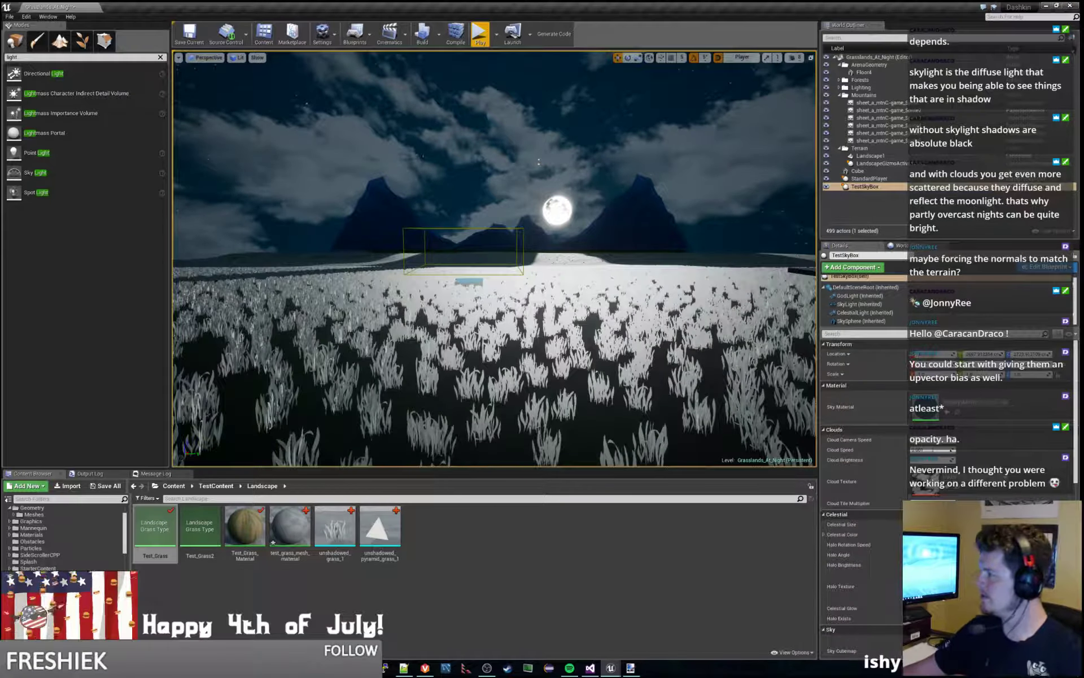
Recheck the grass material graph and survey the landscape's shadows from behind the mountains and above the field.
drag(1082, 277, 697, 3)
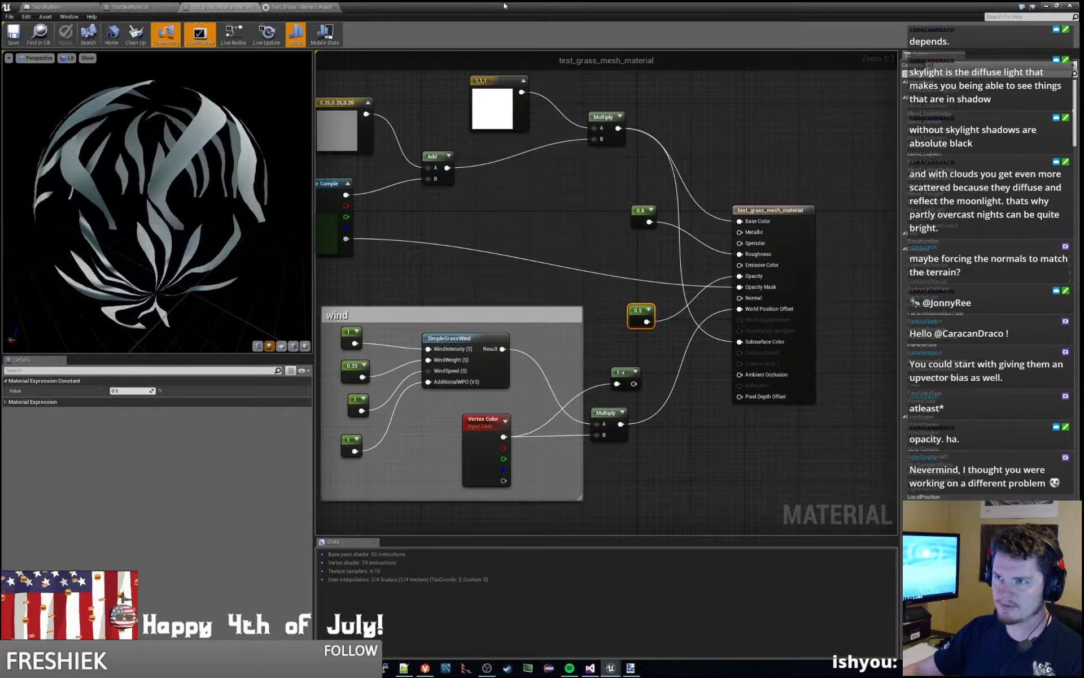
key(alt+Tab)
mouse_move(499, 297)
right_down()
mouse_move(500, 277)
mouse_move(294, 290)
mouse_move(474, 283)
mouse_move(565, 226)
mouse_move(610, 220)
mouse_move(655, 271)
mouse_move(688, 277)
mouse_move(483, 285)
right_up()
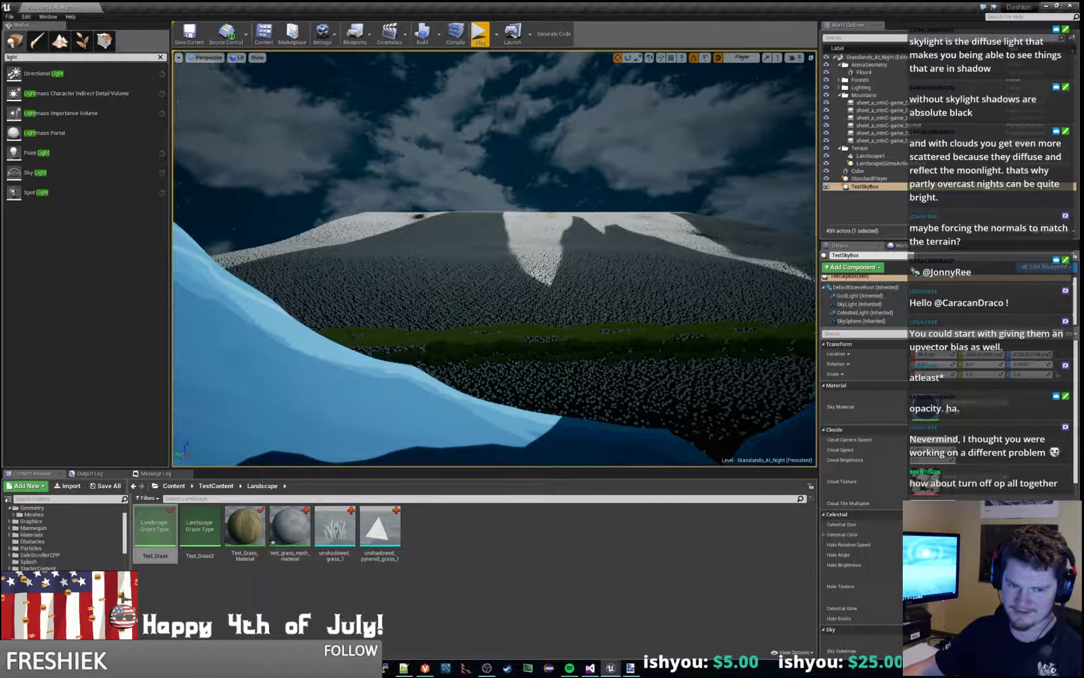
mouse_move(483, 285)
right_down()
mouse_move(542, 271)
mouse_move(502, 277)
right_up()
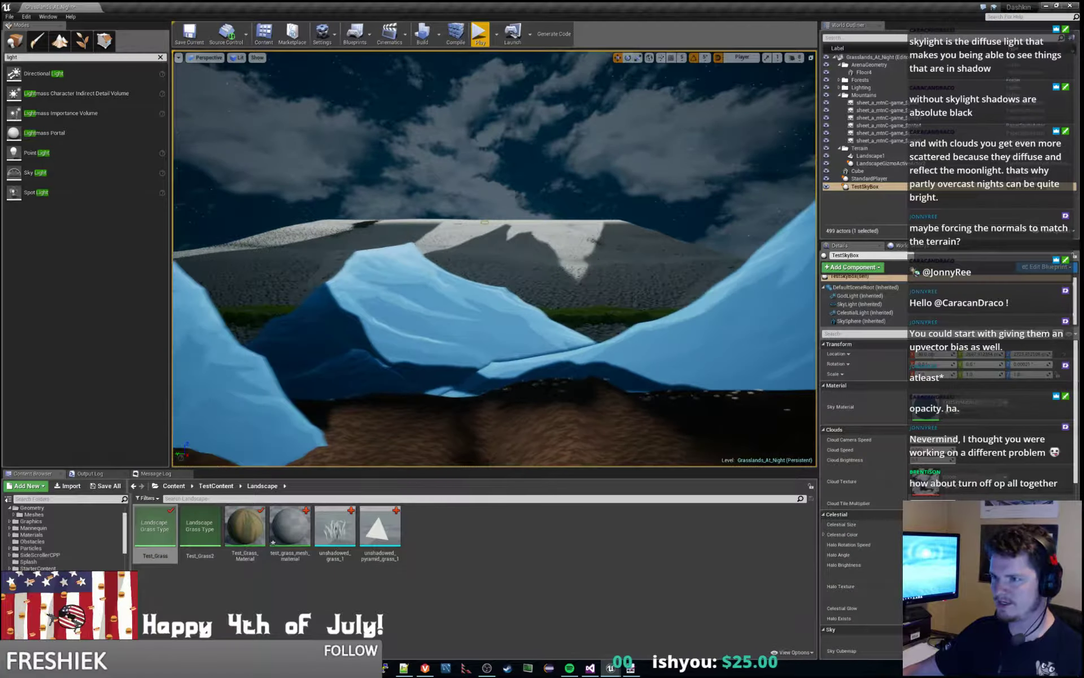
right_drag(501, 276, 472, 276)
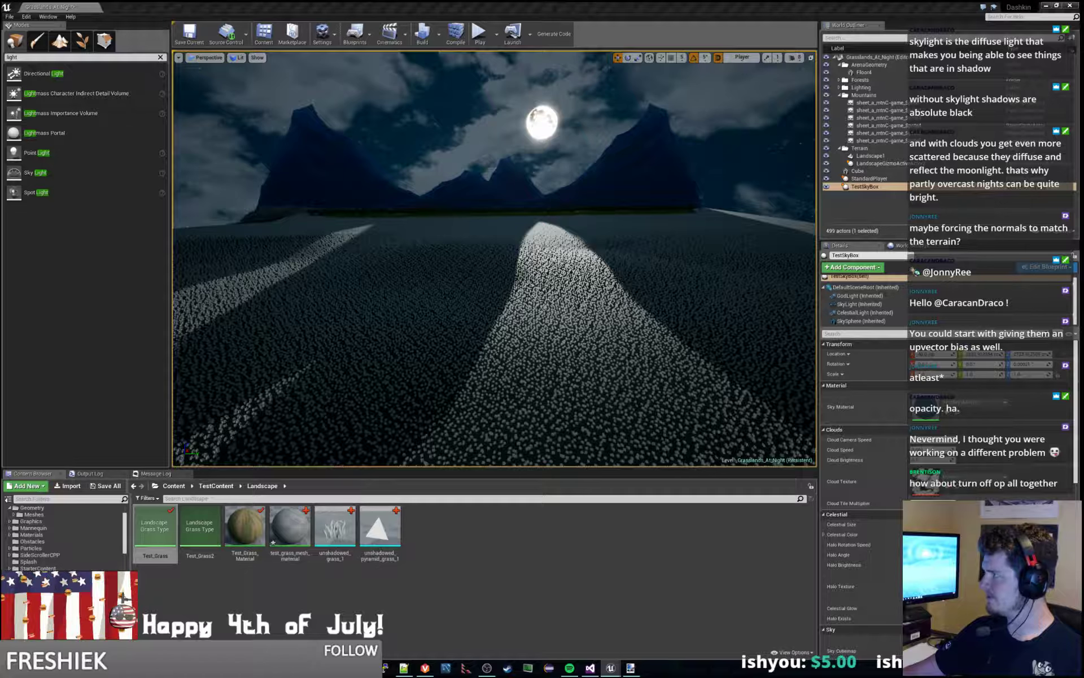
Paint the Dirt layer over areas of the landscape to clear grass, and briefly play the level to compare.
click(59, 40)
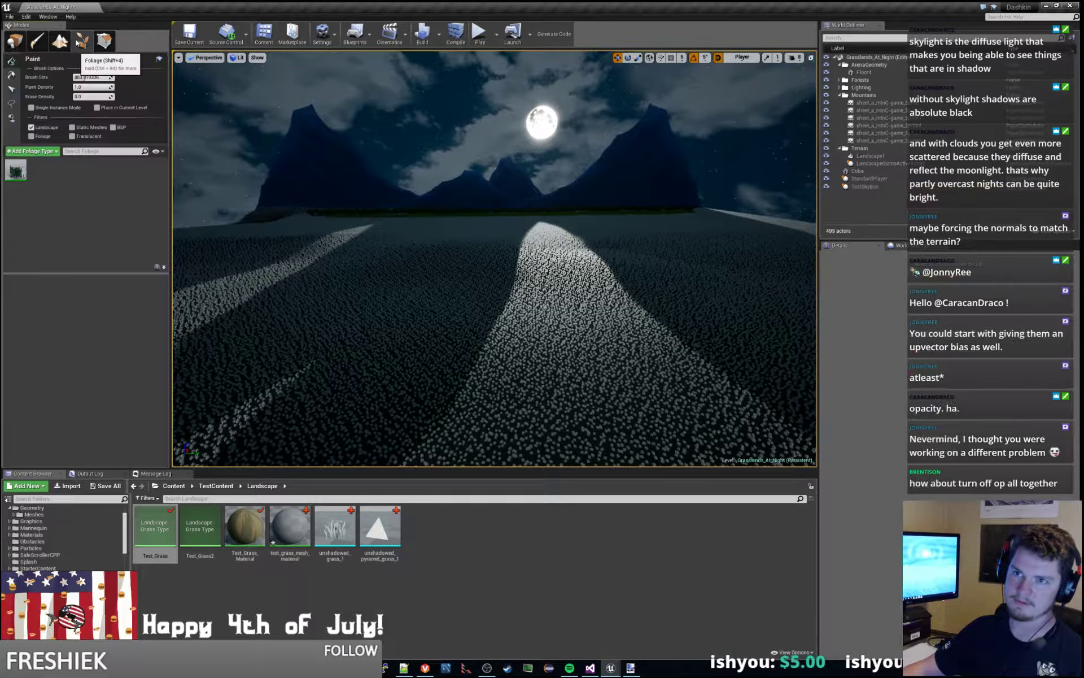
click(111, 63)
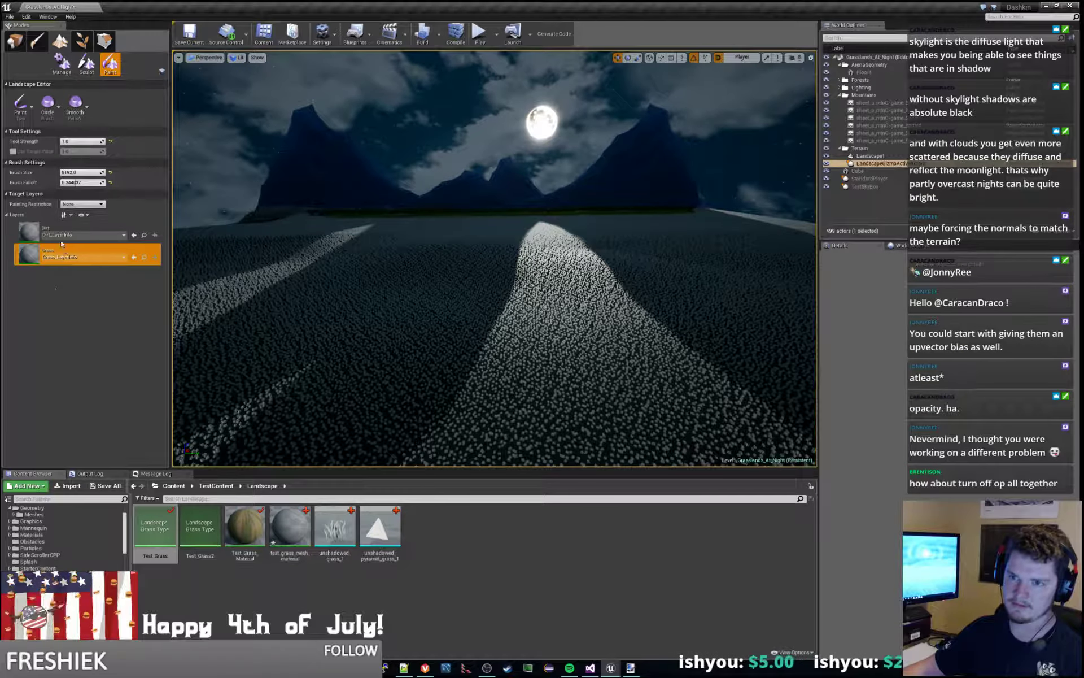
click(29, 233)
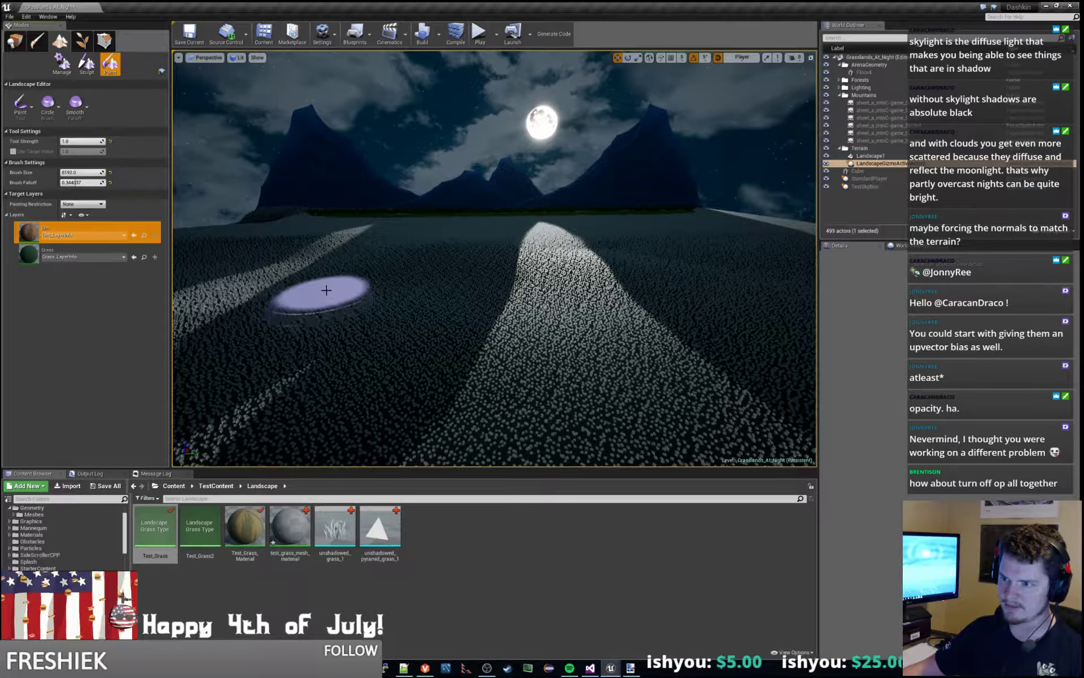
mouse_move(303, 292)
mouse_down()
mouse_move(545, 351)
mouse_move(674, 264)
mouse_move(279, 368)
mouse_move(411, 350)
mouse_move(305, 383)
mouse_move(506, 291)
mouse_move(635, 322)
mouse_up()
mouse_move(634, 322)
right_down()
mouse_move(622, 390)
mouse_move(542, 389)
mouse_move(556, 390)
right_up()
click(434, 295)
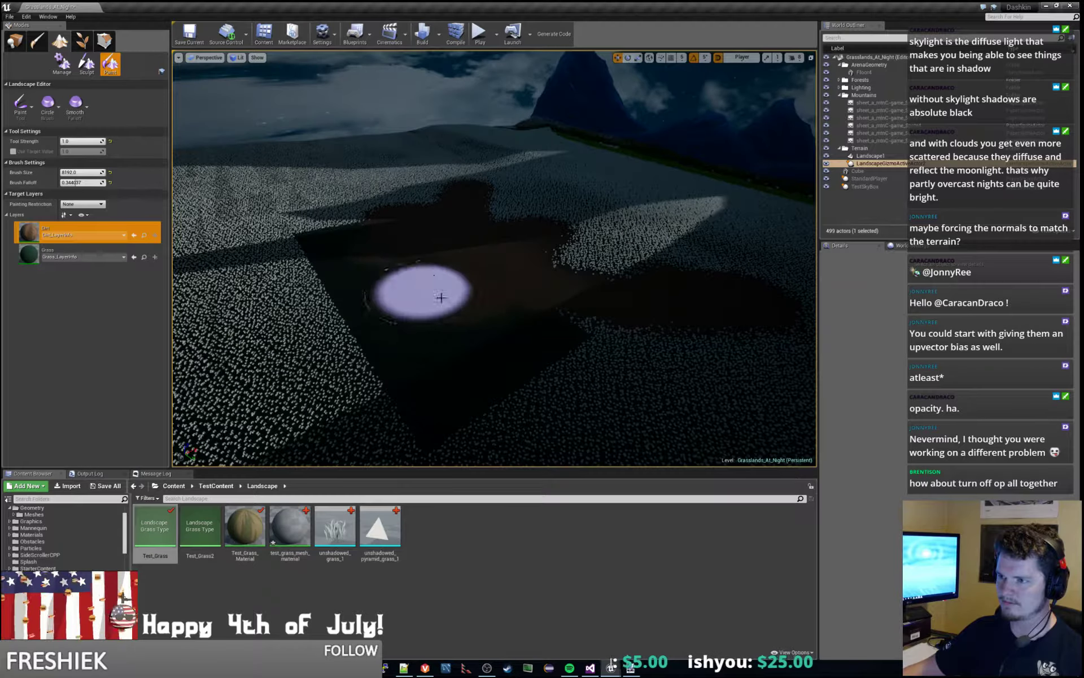
click(480, 34)
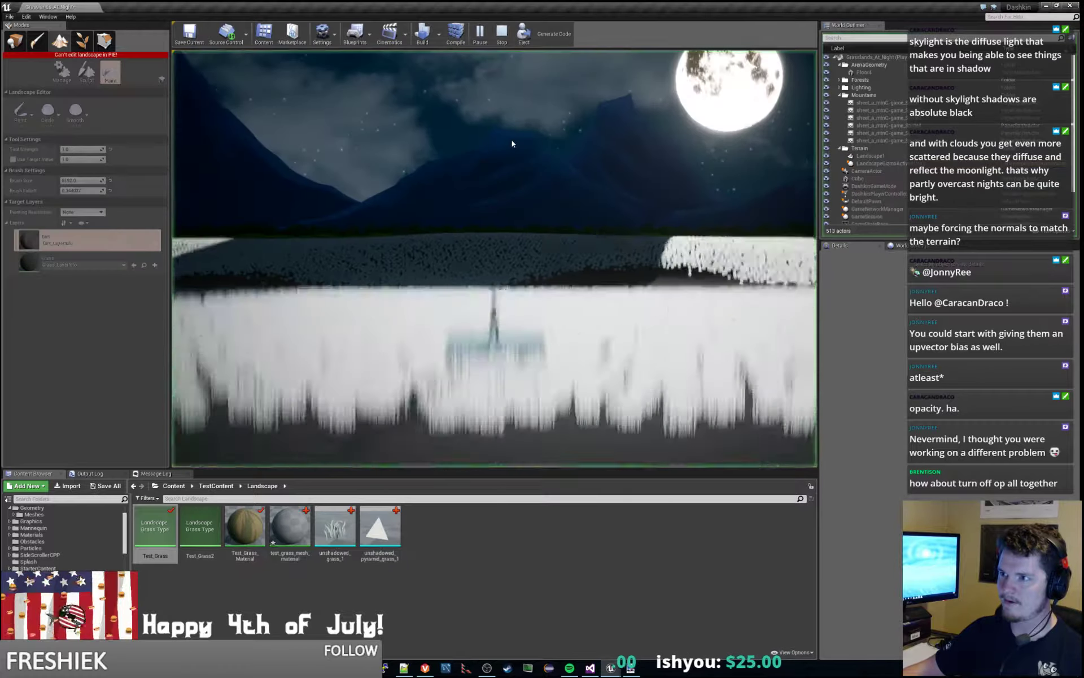
key(Escape)
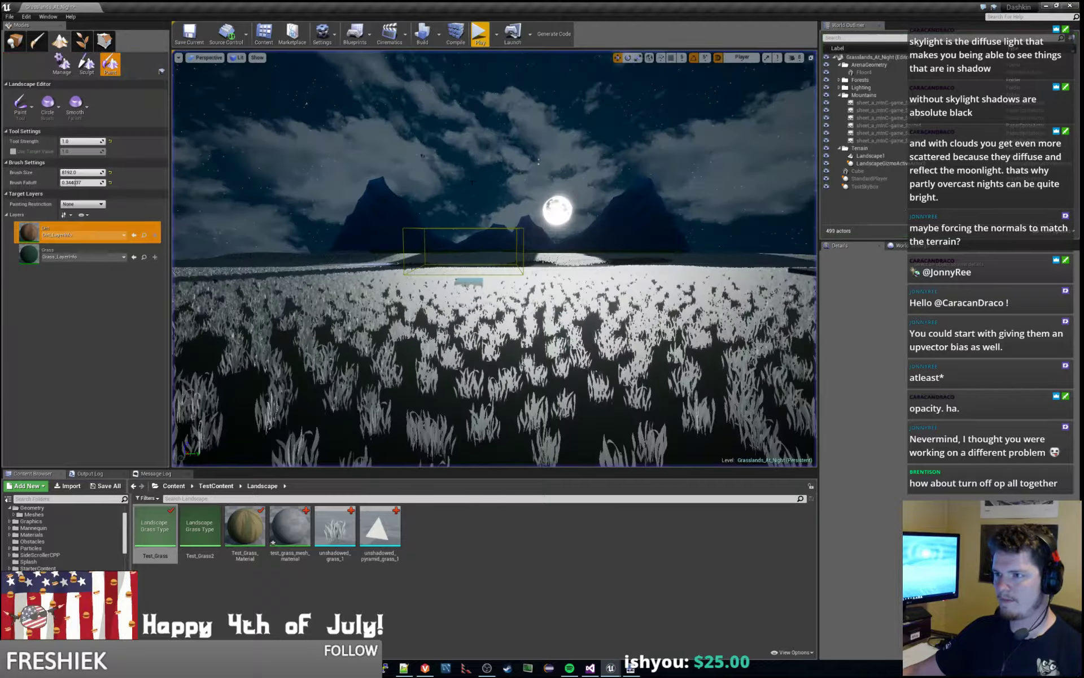
Restore the Grass layer over the dirt patches and switch from landscape painting back to object placement.
mouse_move(493, 224)
right_down()
mouse_move(493, 170)
mouse_move(508, 317)
mouse_move(493, 224)
right_up()
mouse_move(493, 224)
mouse_down()
mouse_move(559, 150)
mouse_move(444, 141)
mouse_move(439, 123)
mouse_move(645, 182)
mouse_move(633, 203)
mouse_move(718, 198)
mouse_move(379, 166)
mouse_move(534, 213)
mouse_up()
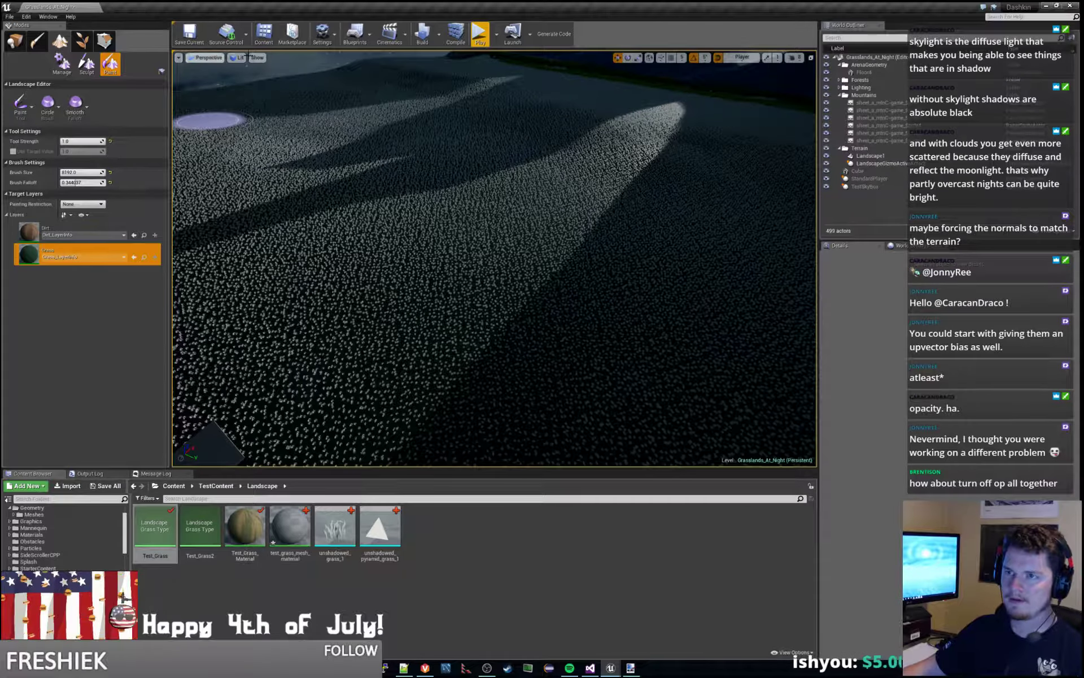
click(15, 40)
Look over the restored grass field and play the level again to check it around the platform.
right_drag(495, 259, 441, 198)
key(d)
click(480, 32)
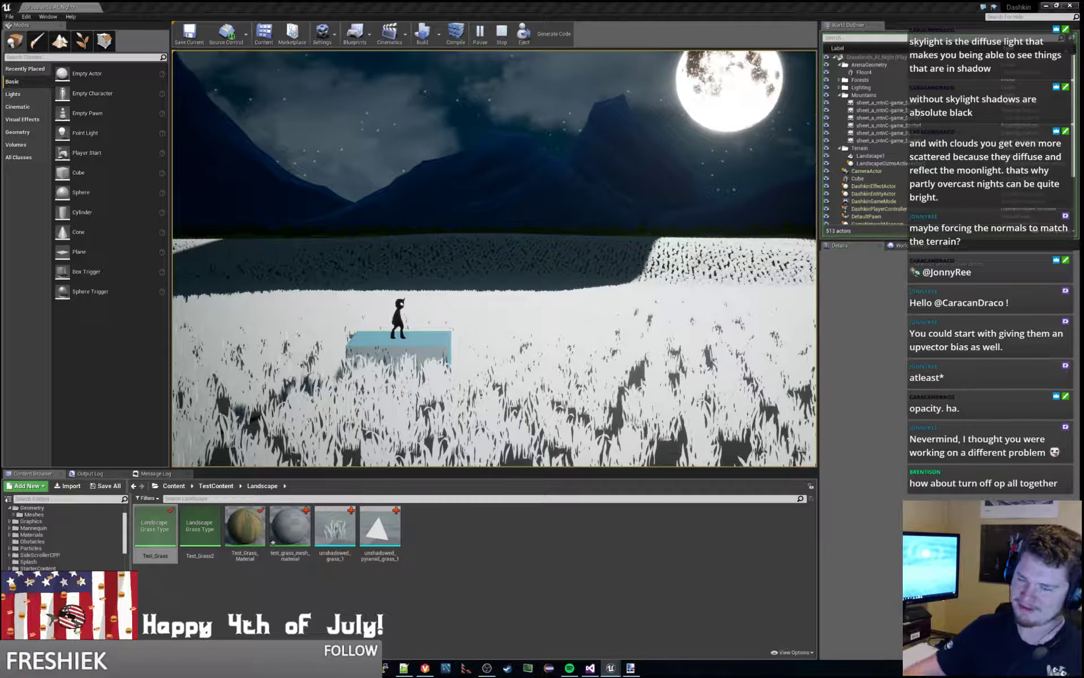
Inspect the opacity constant and its connection in the test_grass_mesh_material graph, and return to the level.
click(1046, 5)
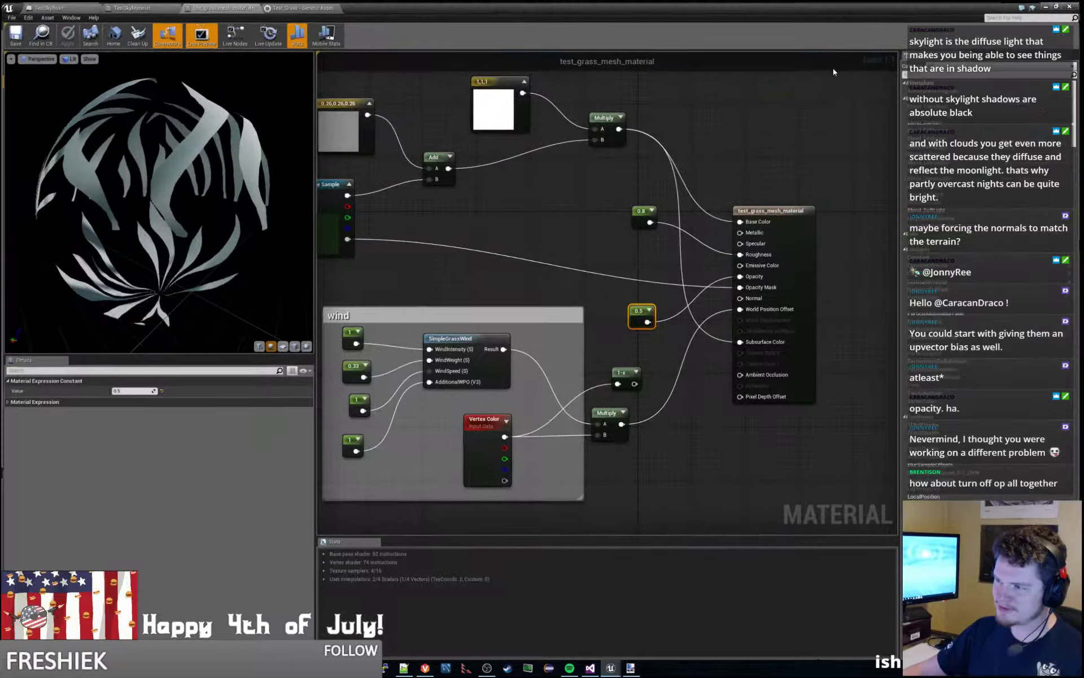
right_drag(595, 255, 645, 255)
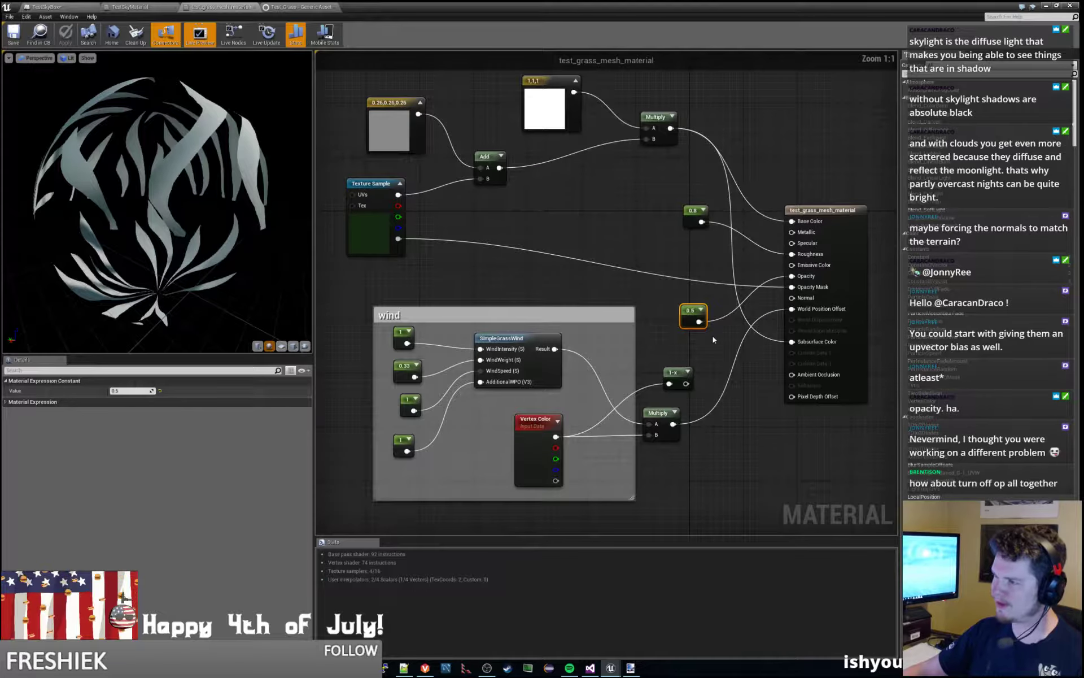
right_drag(729, 338, 677, 343)
click(638, 302)
click(639, 312)
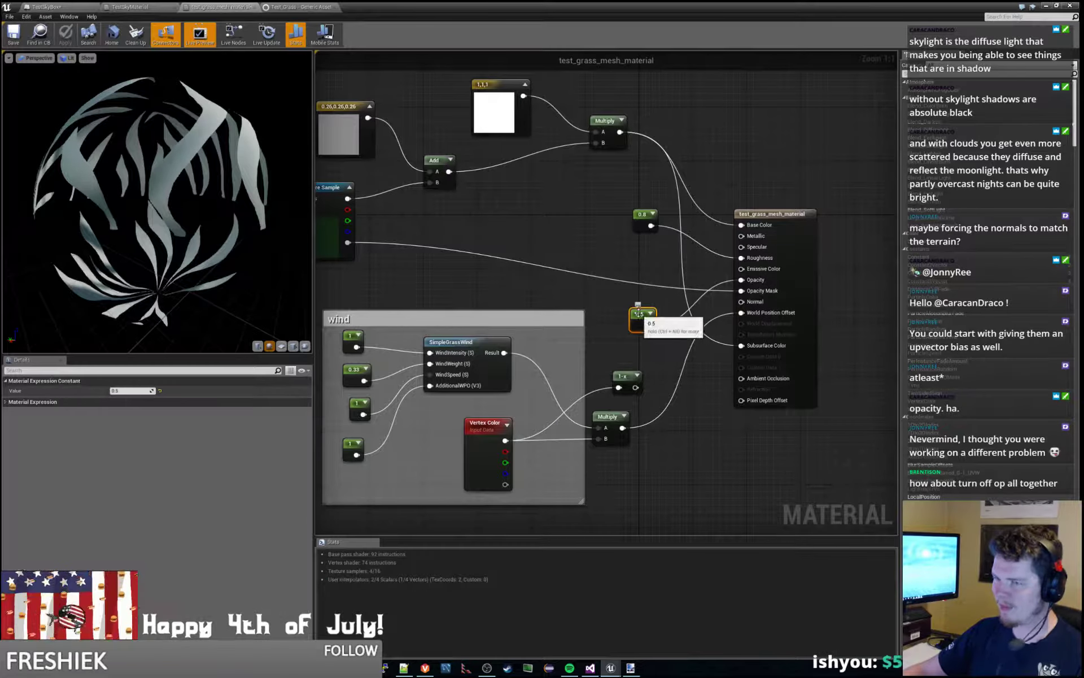
right_drag(545, 191, 611, 243)
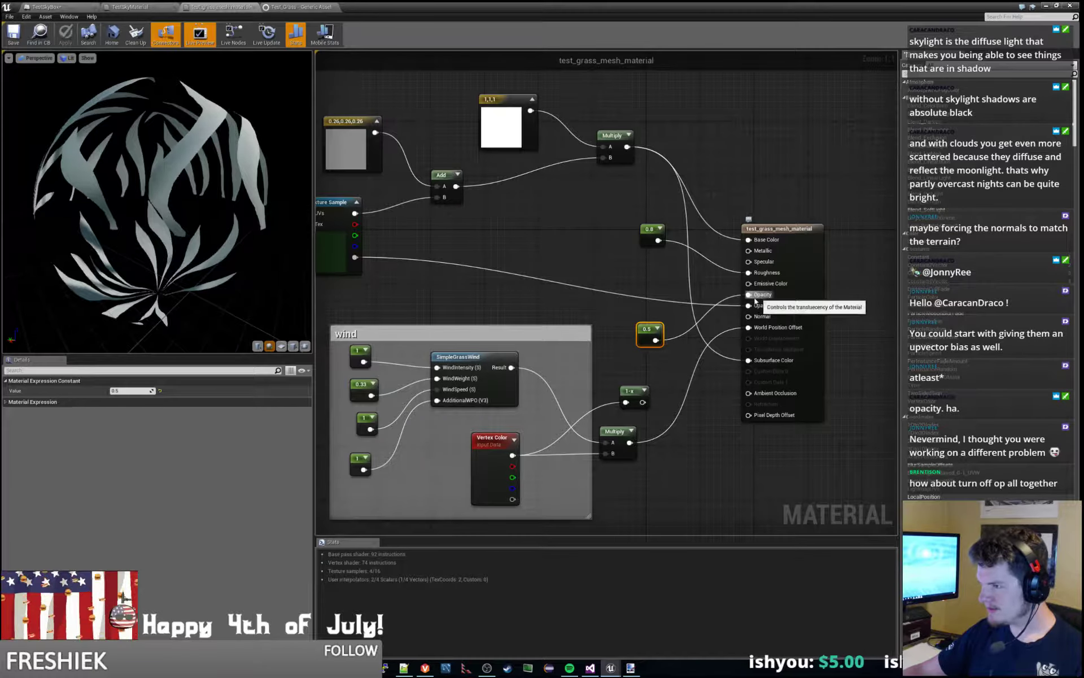
drag(645, 332, 639, 325)
click(1046, 6)
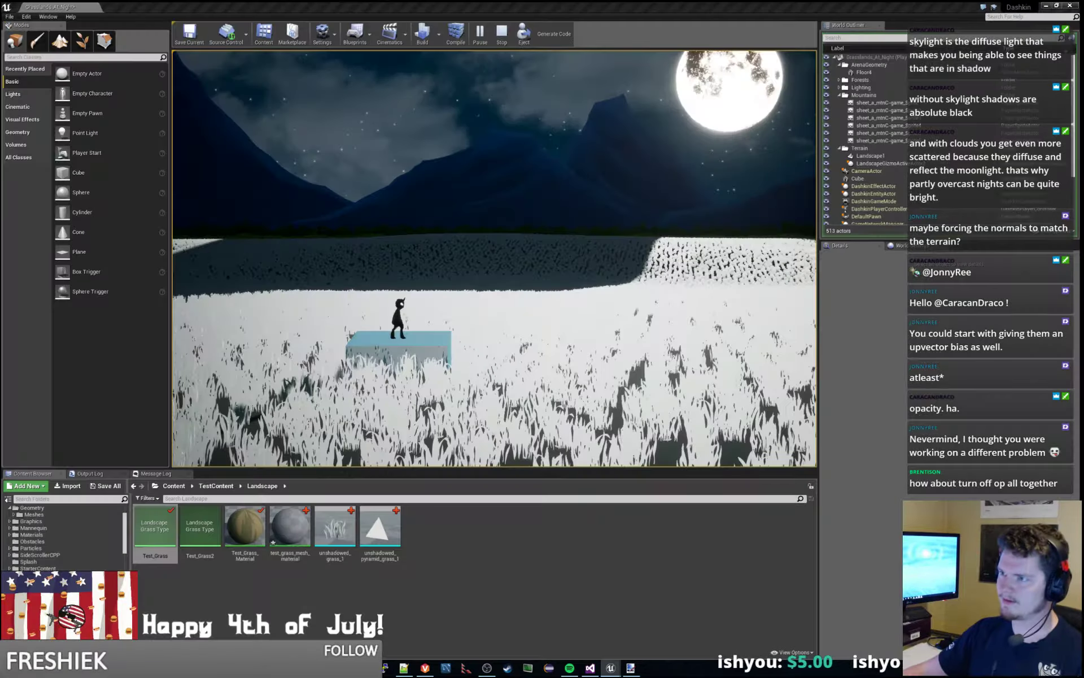
Check TestSkyBox in the running level, stop the play session and view the grass along the mountain shadow's edge.
click(881, 163)
scroll(878, 164, down, 3)
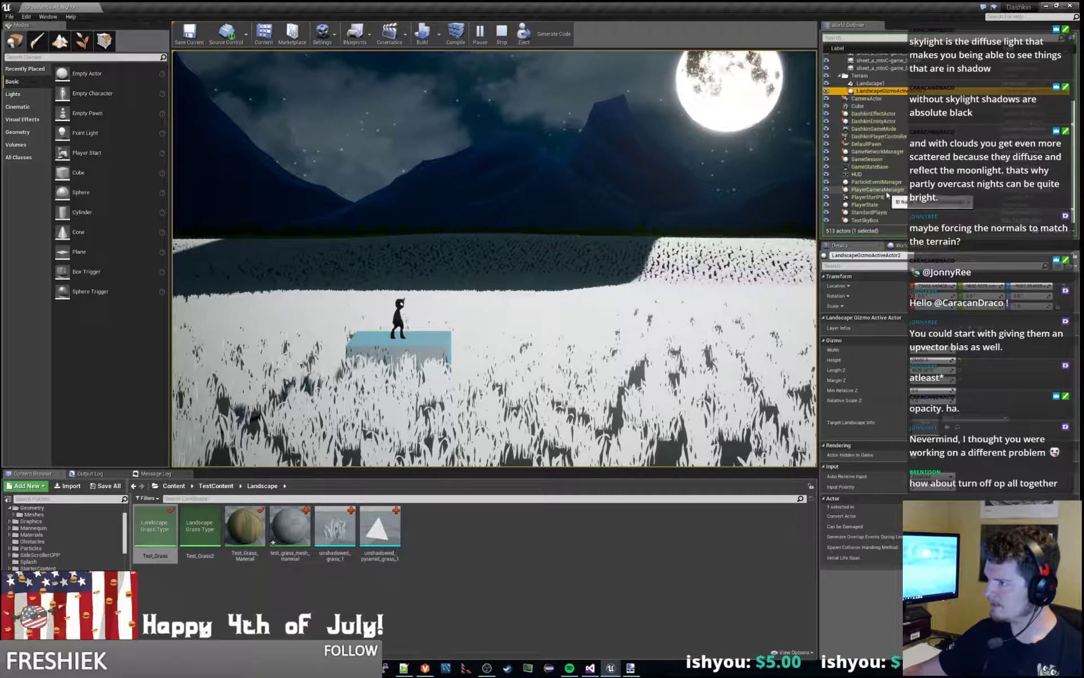
click(865, 220)
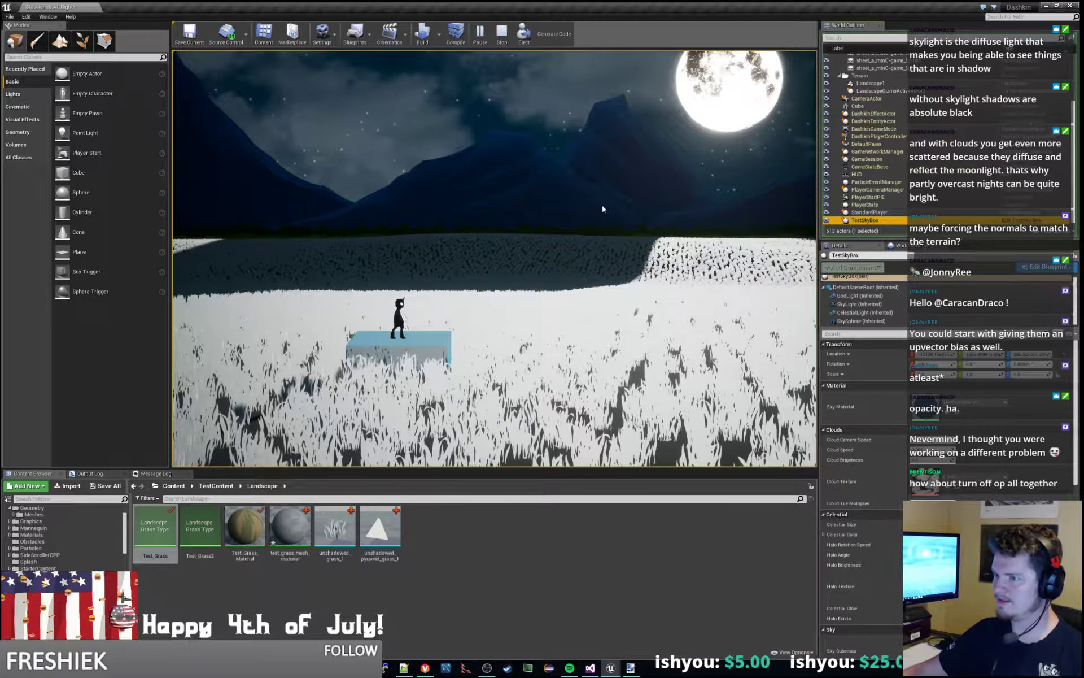
key(Escape)
key(Escape)
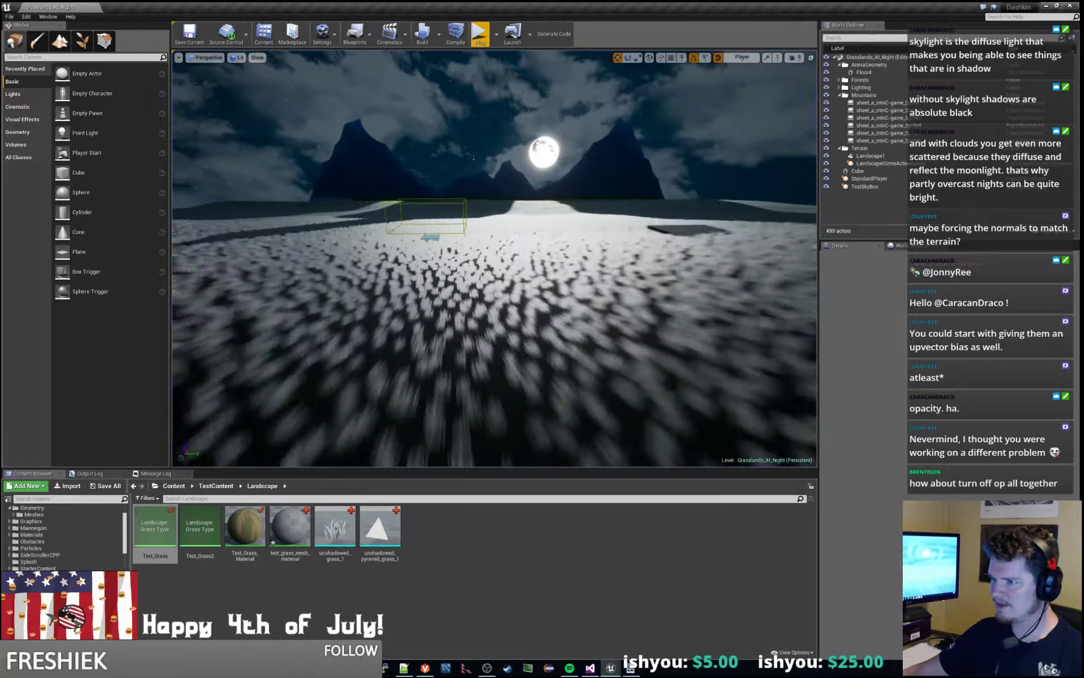
key(w)
mouse_move(495, 258)
right_down()
mouse_move(490, 207)
mouse_move(455, 276)
mouse_move(503, 268)
right_up()
key(a)
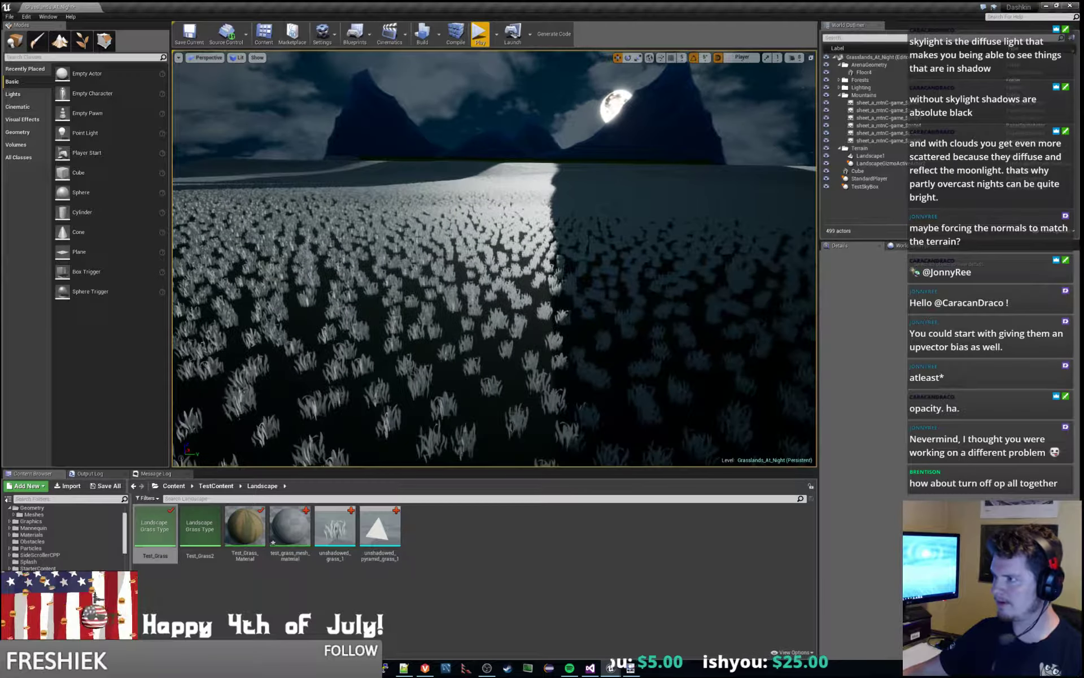
Set the intensity of TestSkyBox's CelestialLight to 0 to compare the grass without moonlight, and undo the change.
click(881, 187)
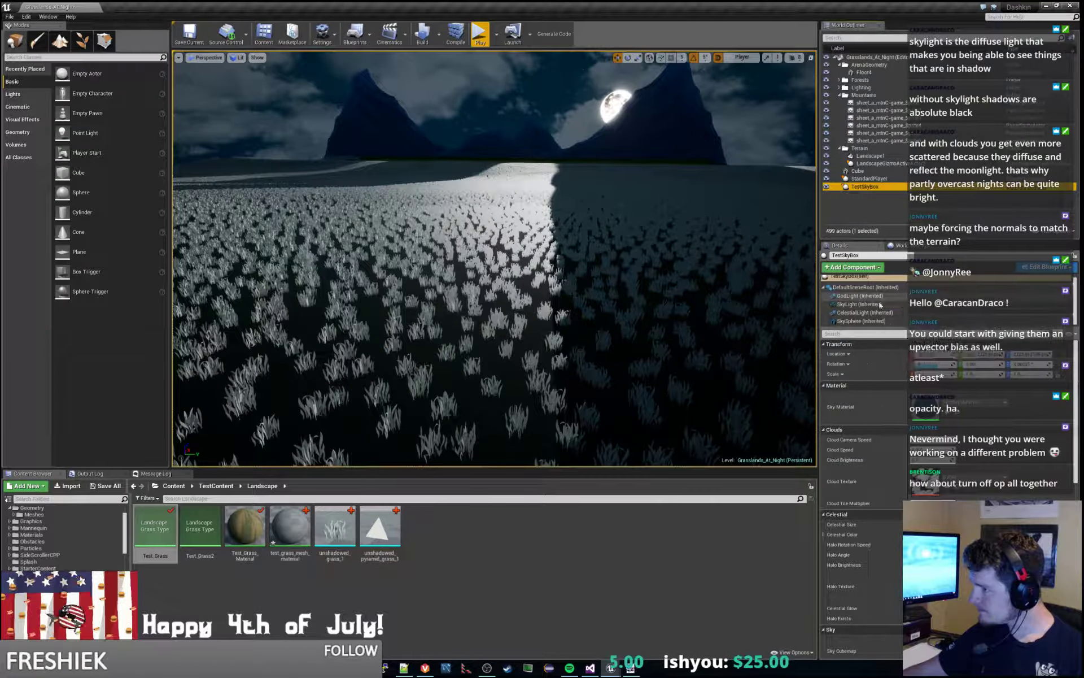
click(870, 321)
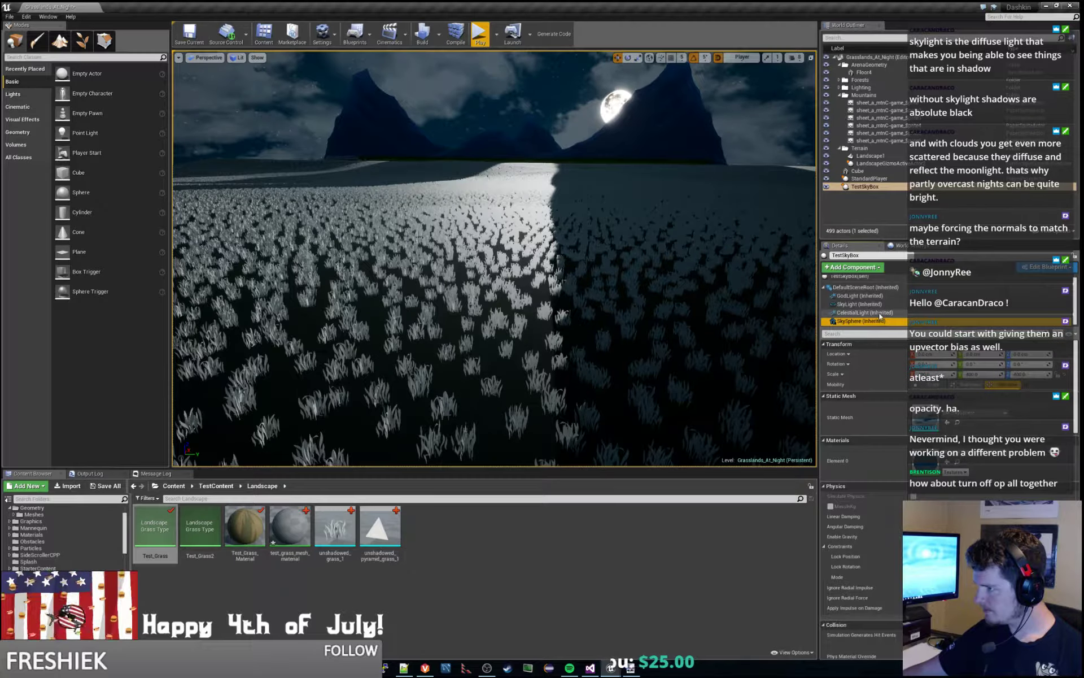
click(879, 313)
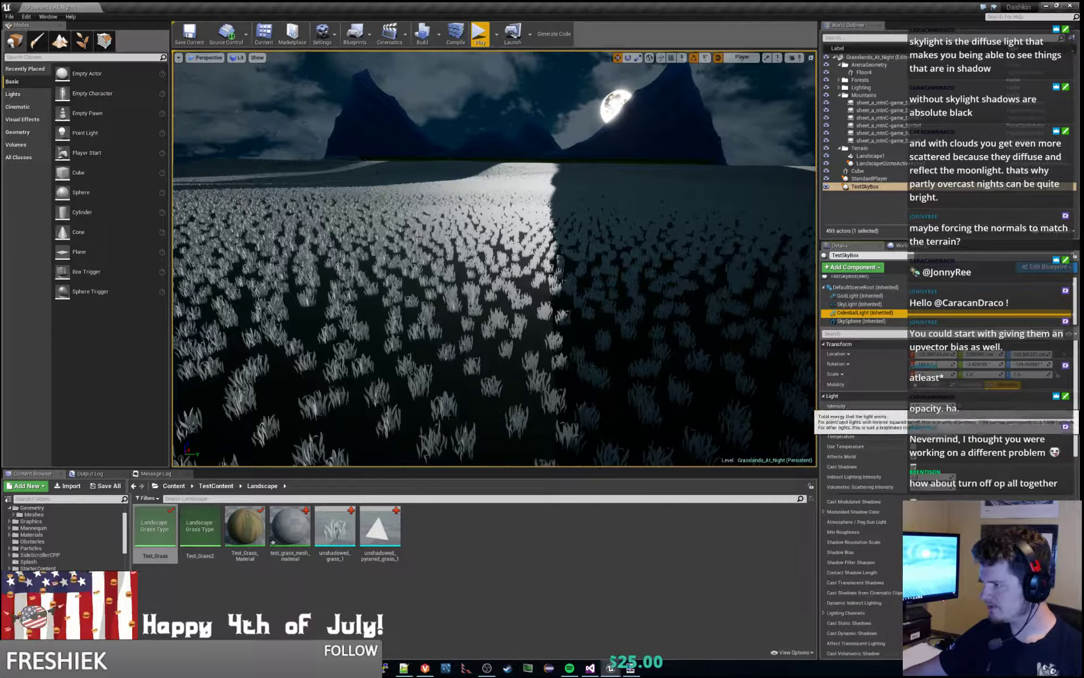
click(935, 407)
text(0)
key(Return)
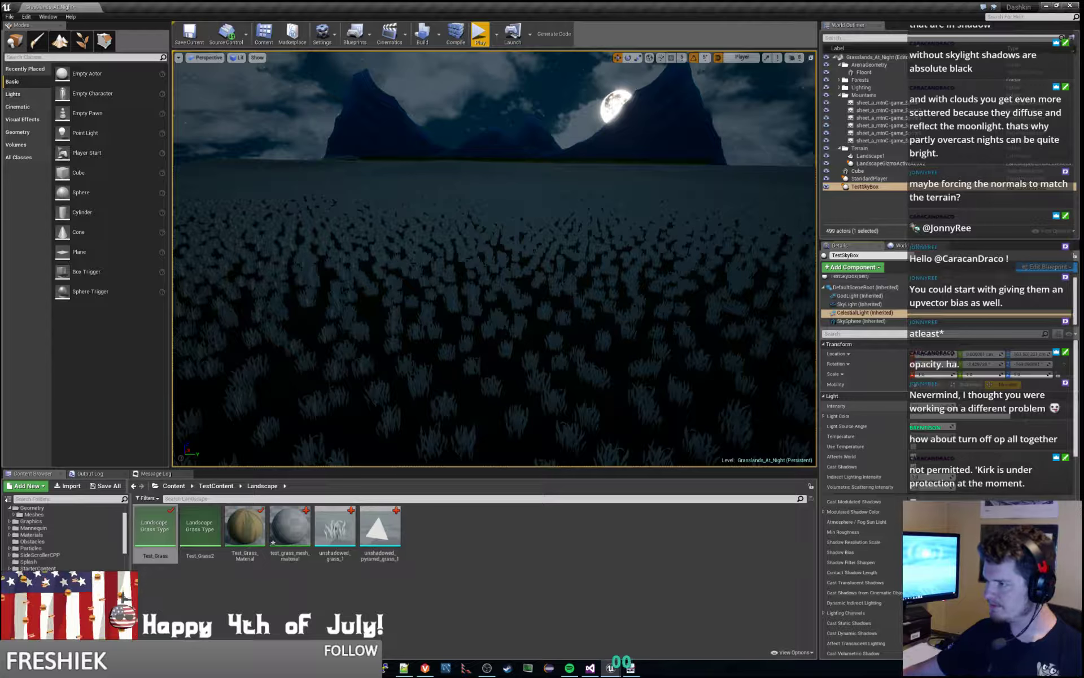
key(ctrl+z)
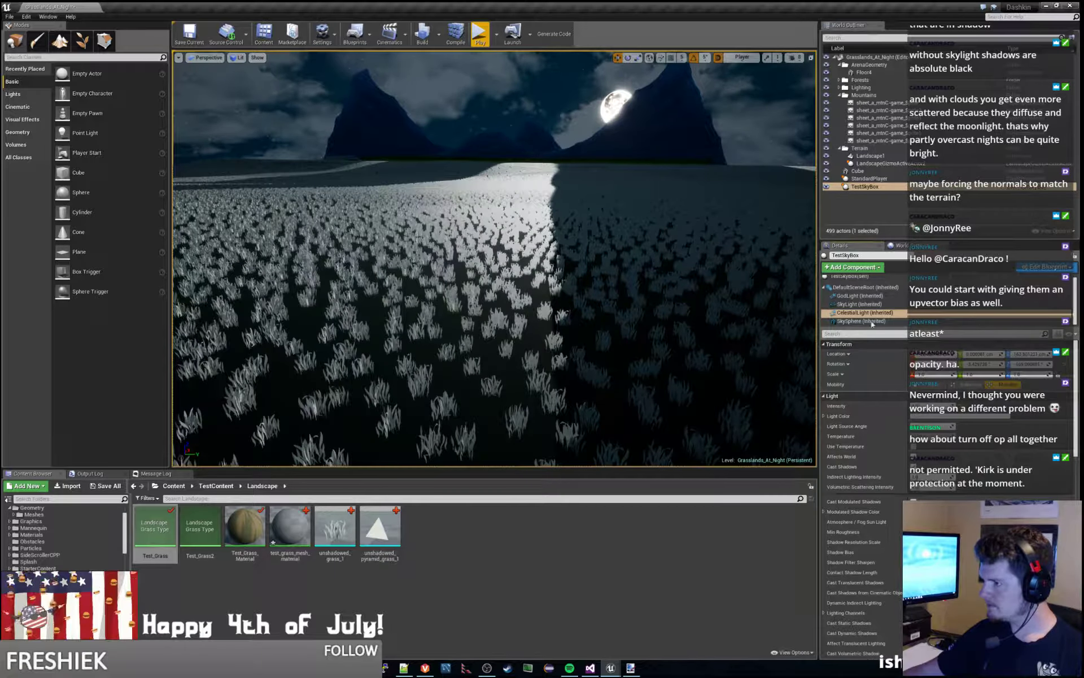
Try a lower intensity on TestSkyBox's SkyLight to compare the shadowed grass, and restore the intensity.
click(858, 304)
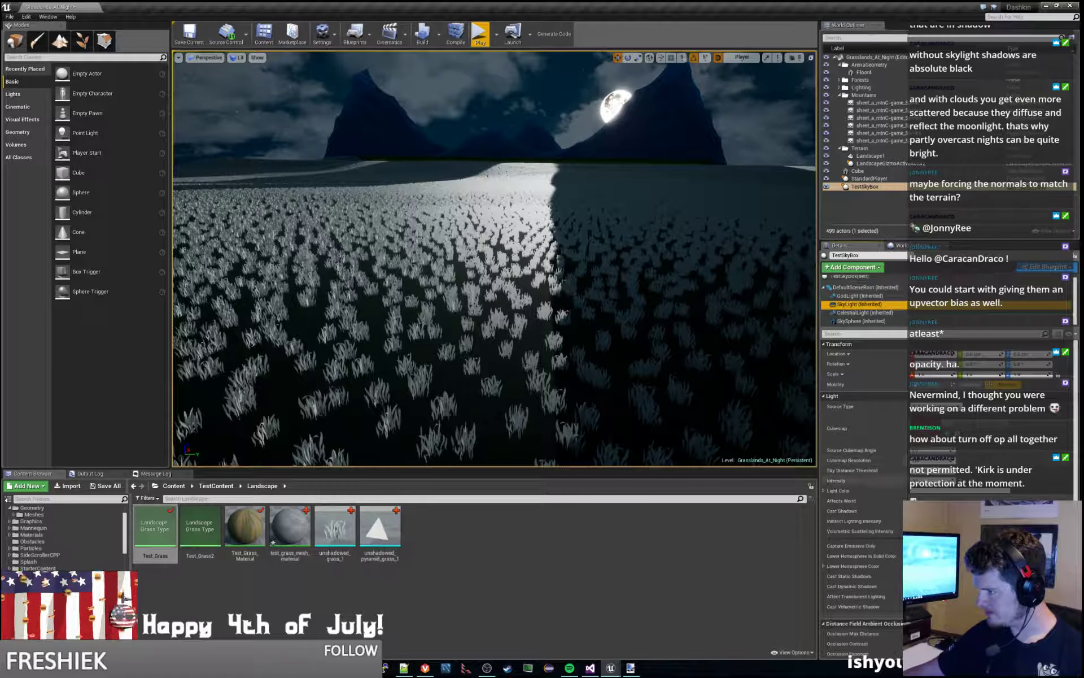
mouse_move(932, 481)
mouse_down()
mouse_move(915, 481)
mouse_move(948, 481)
mouse_up()
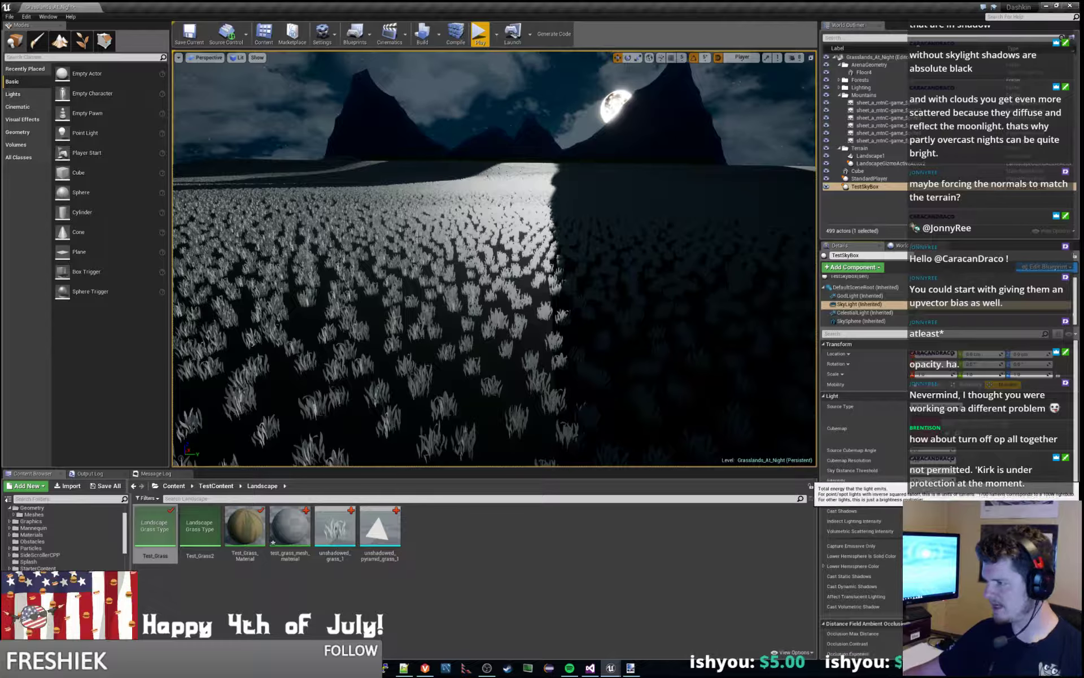
key(Return)
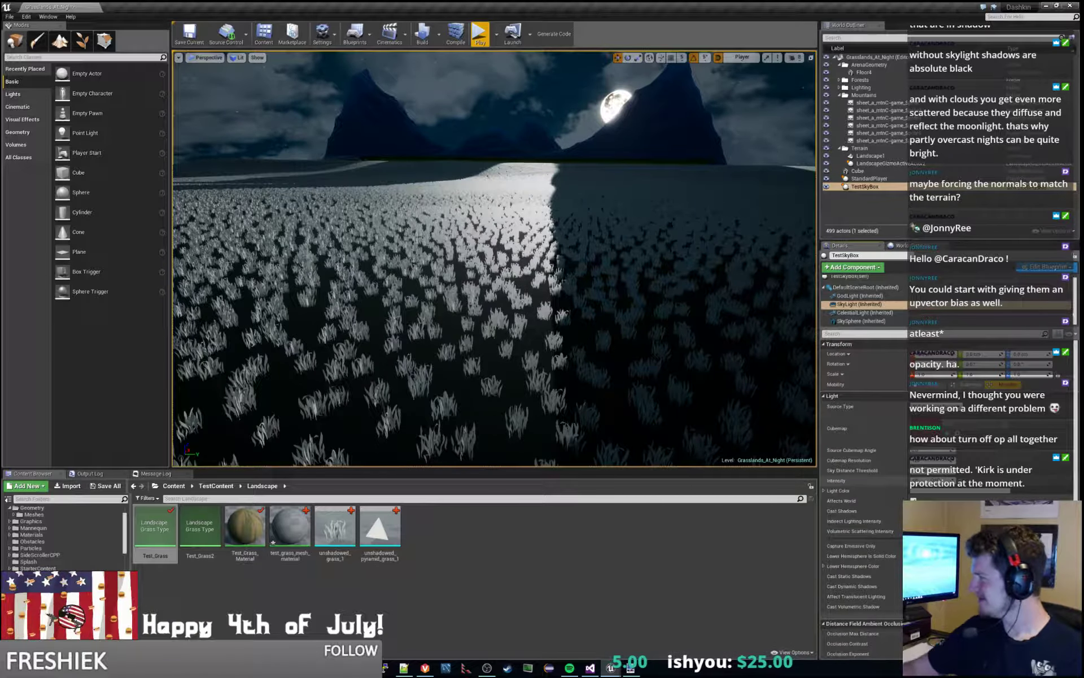
Delete the grey 0.26 colour constant and Add node, wire the grass Texture Sample directly into the base colour Multiply, and apply the material.
drag(1083, 226, 515, 5)
double_click(515, 6)
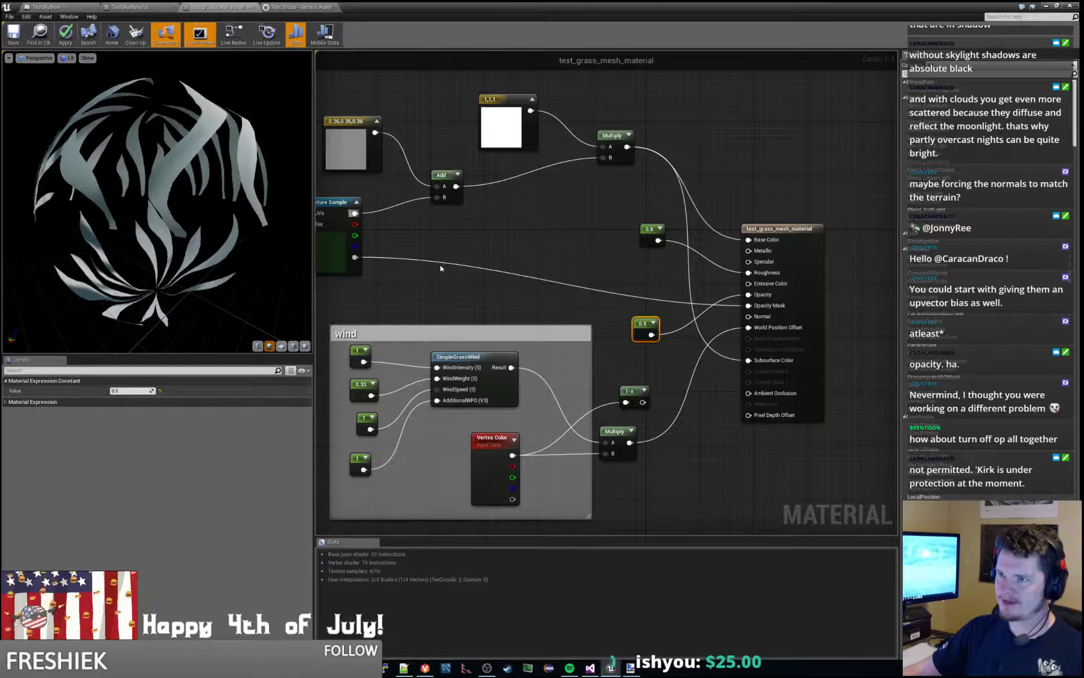
right_drag(440, 265, 535, 281)
click(446, 156)
key(Delete)
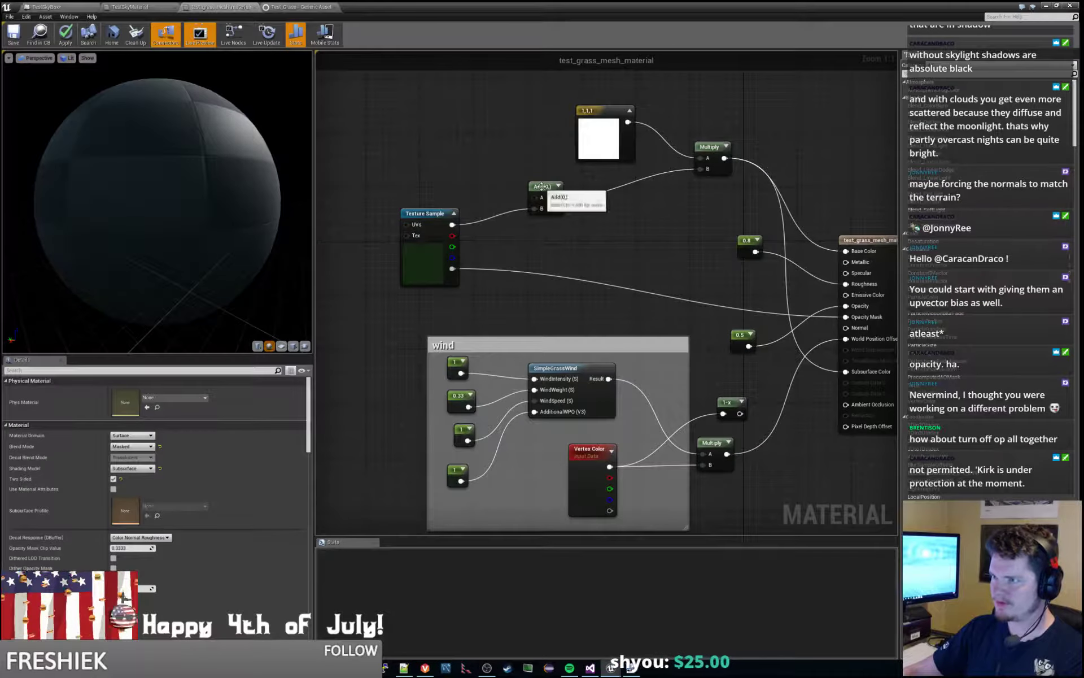
click(538, 186)
key(Delete)
drag(453, 224, 702, 168)
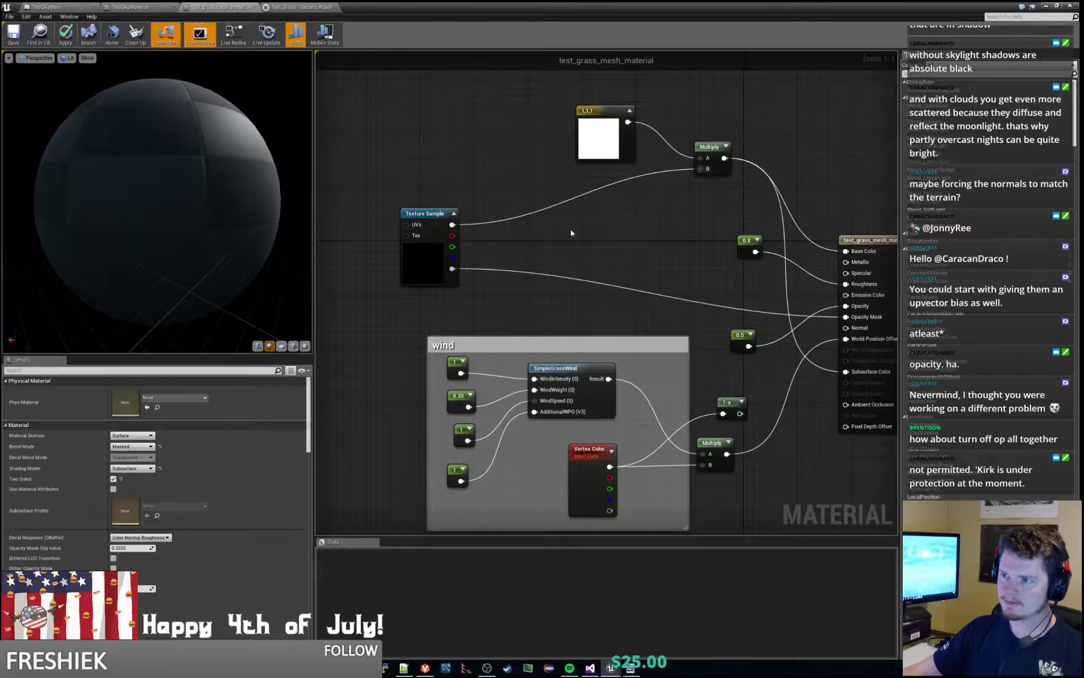
drag(443, 214, 502, 213)
drag(434, 7, 1083, 226)
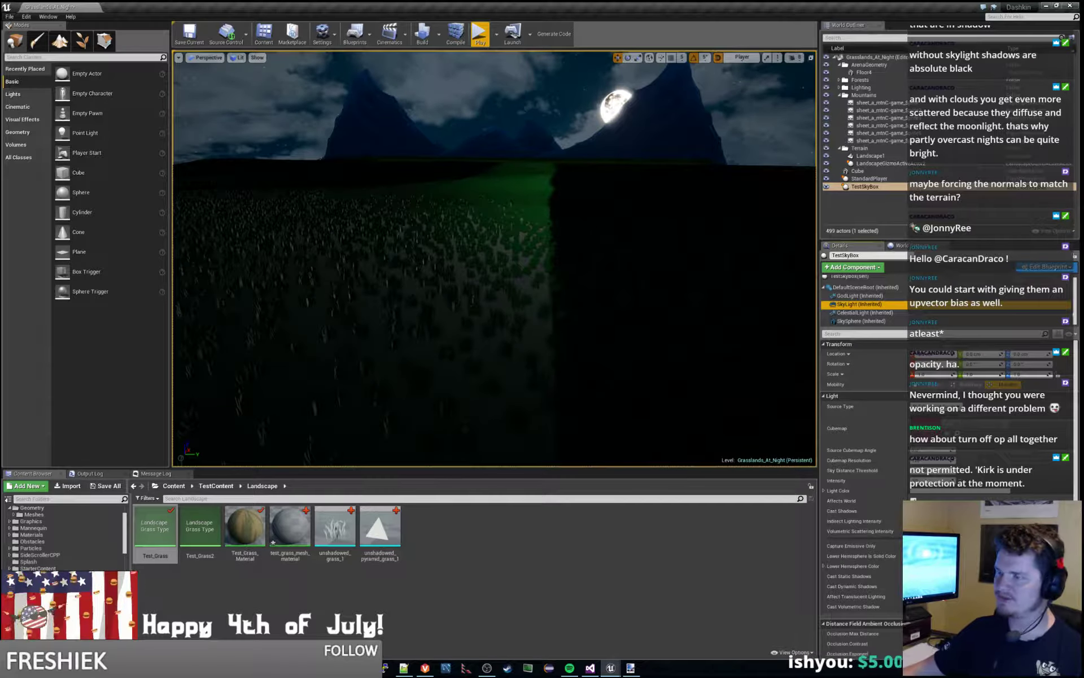
Play the level and walk the character through the grass onto the grey platform to check the textured grass.
key(s)
right_drag(565, 187, 595, 184)
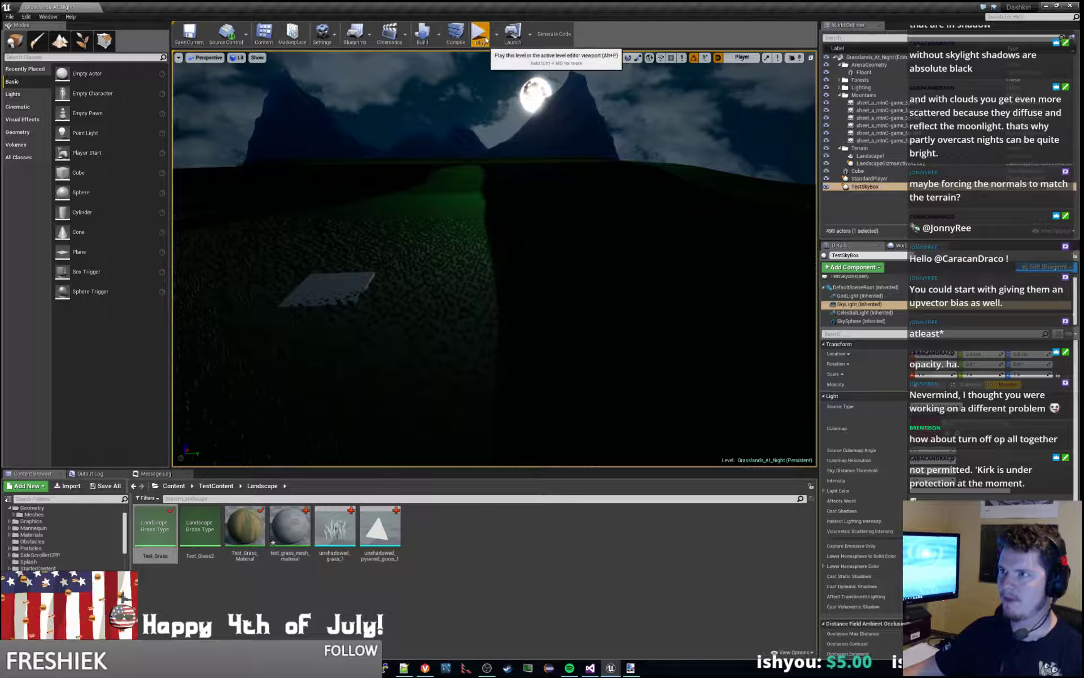
click(480, 34)
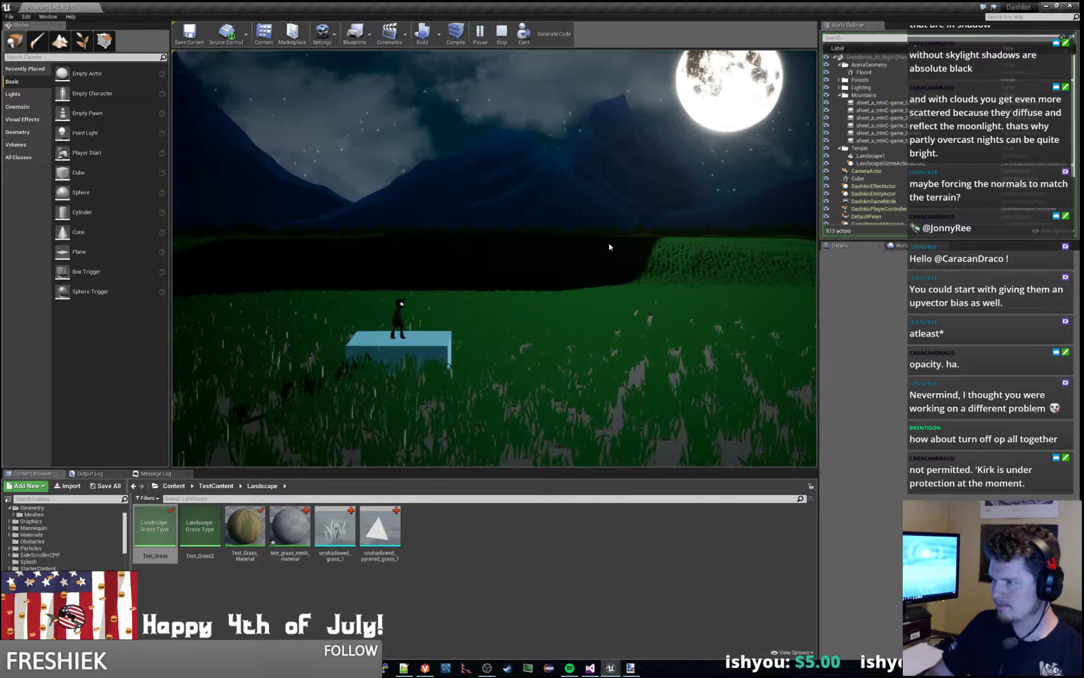
click(609, 243)
key(d)
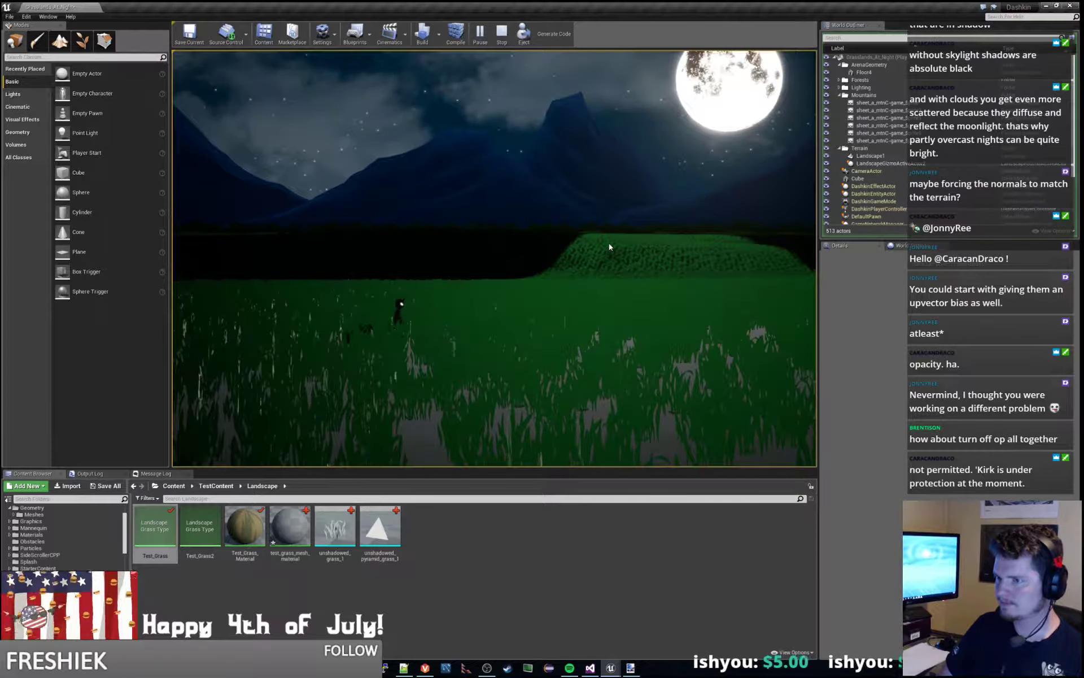
key(d)
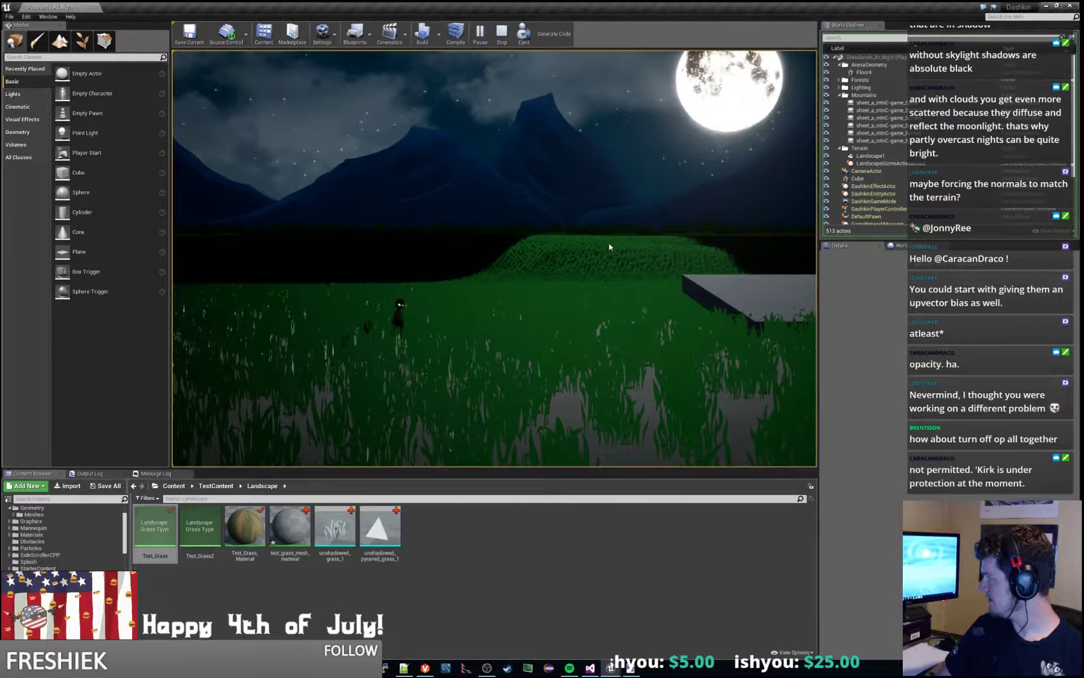
key(d)
key(space)
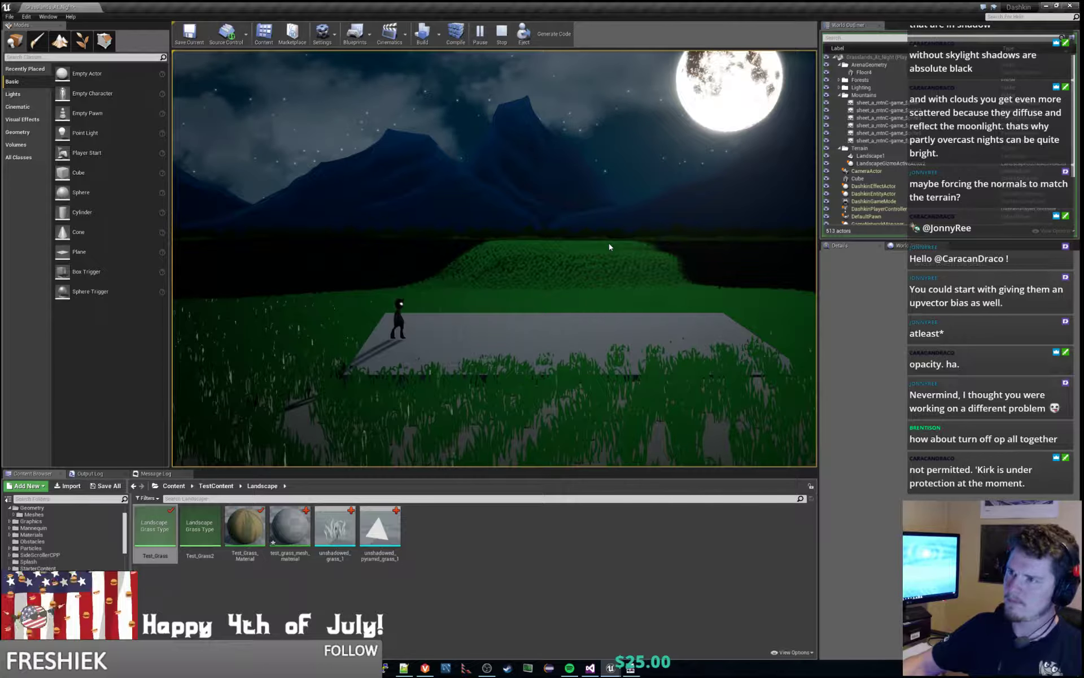
Disconnect the Multiply result from the grass material's Subsurface Color, apply the change and check it in the running level.
drag(1083, 167, 734, 2)
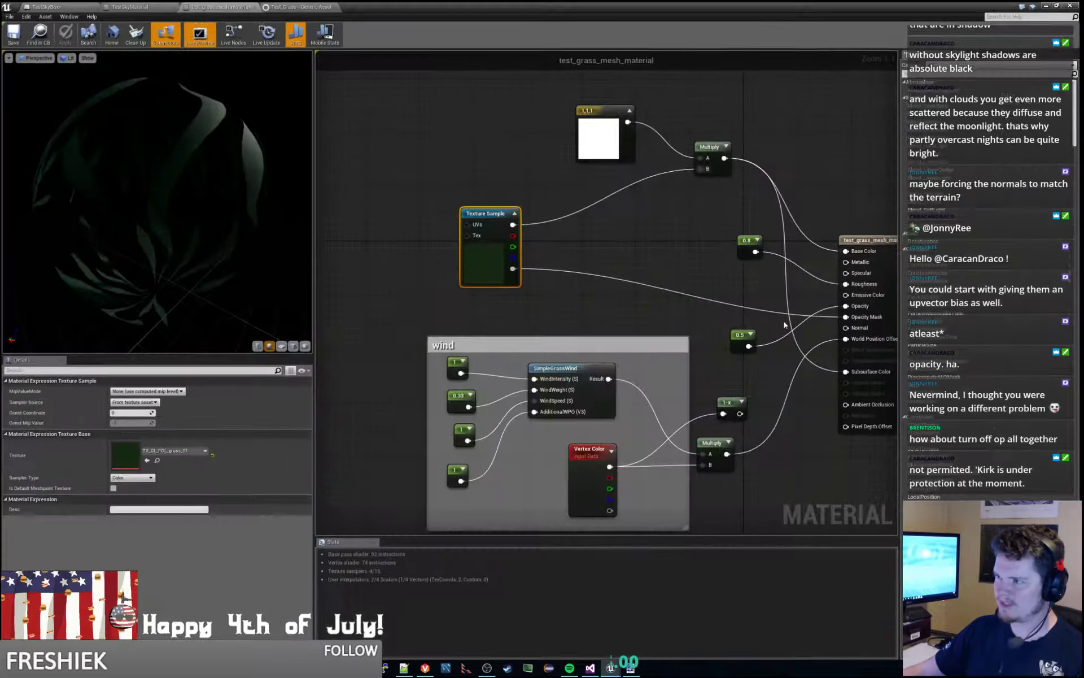
alt+click(816, 366)
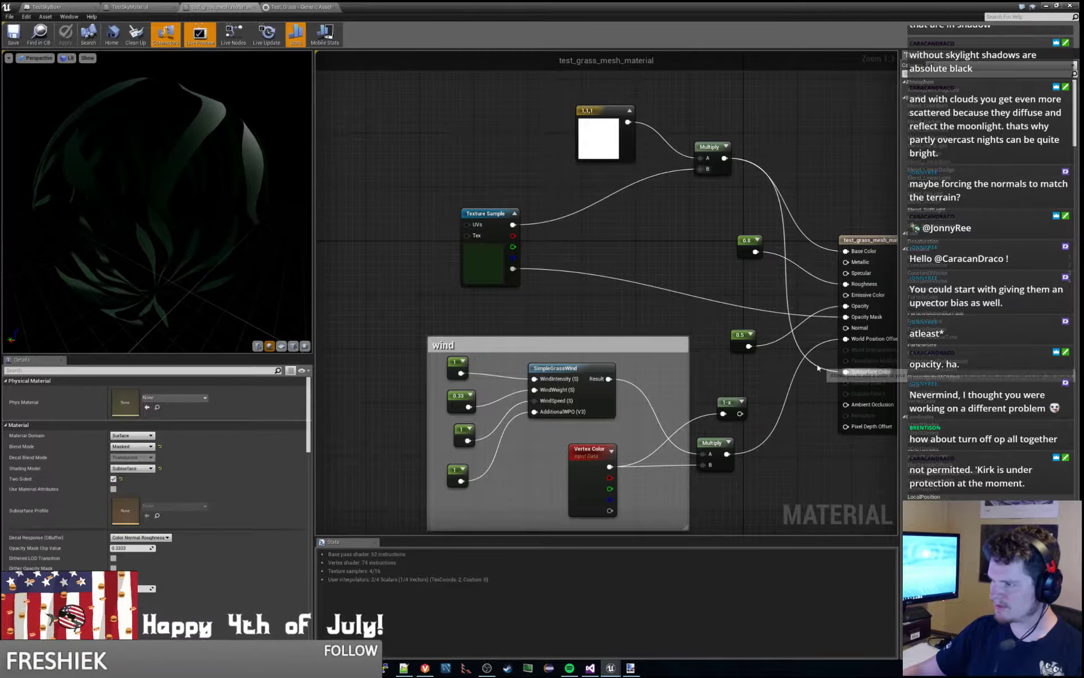
click(65, 35)
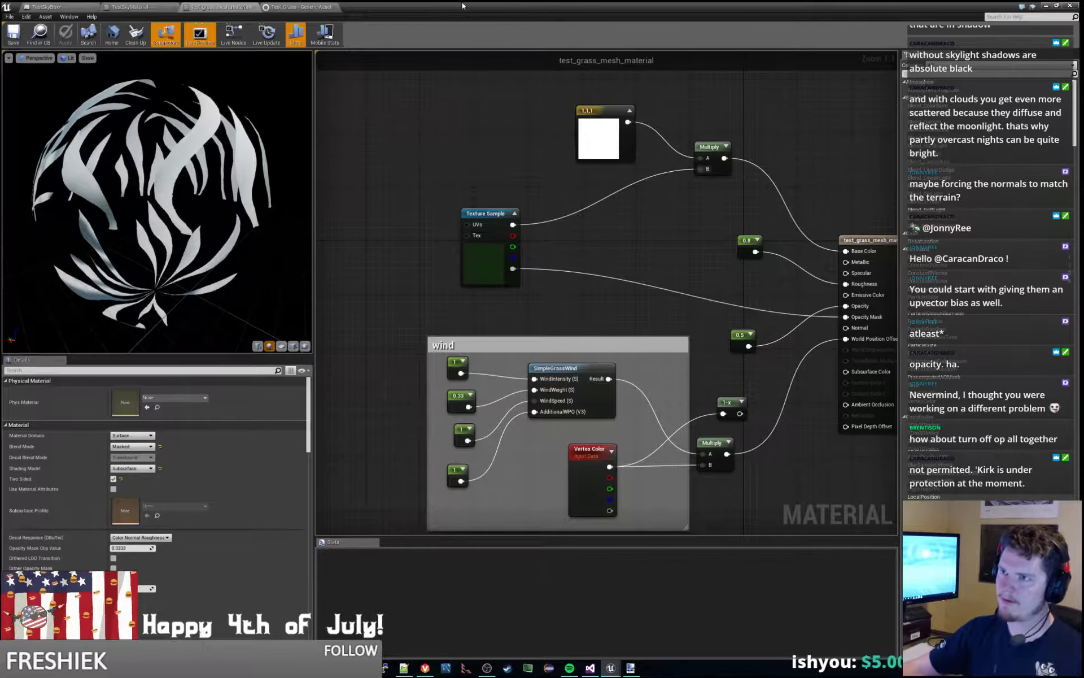
click(1046, 5)
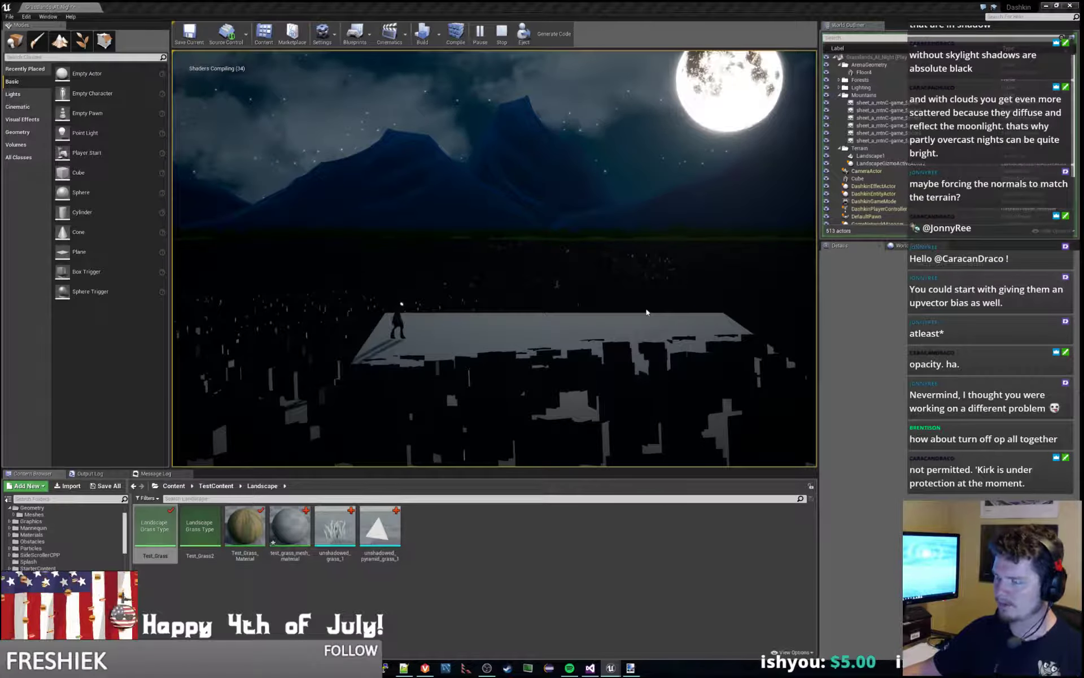
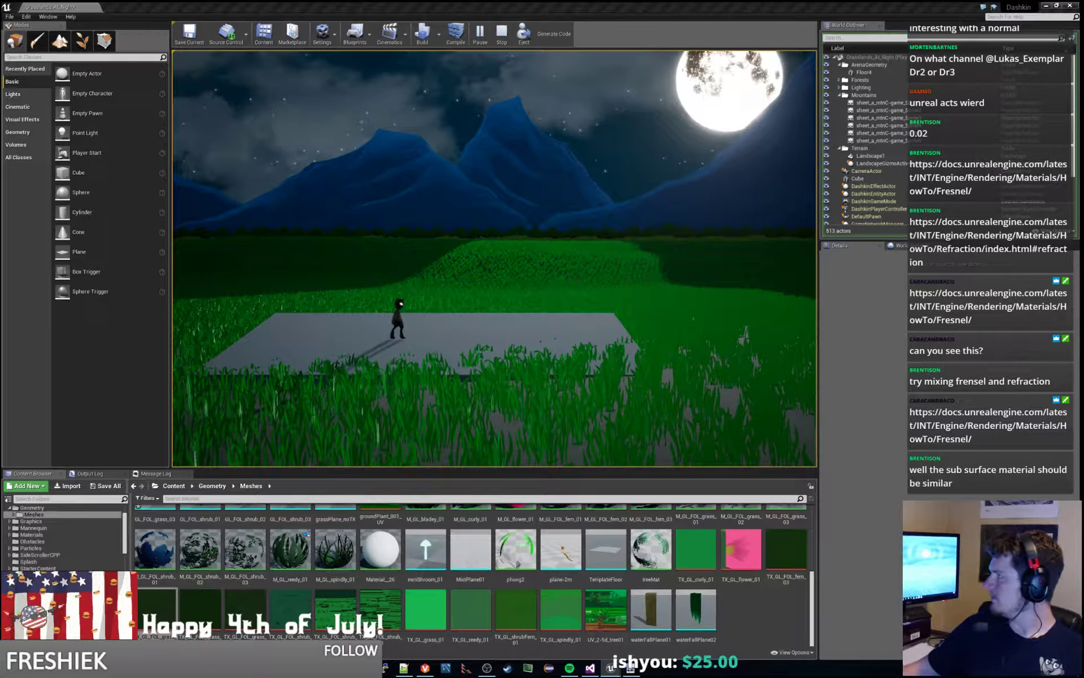
Insert a Multiply node before Subsurface Color that combines the Add result with the opacity constant, and tidy the nodes' positions.
drag(1083, 33, 511, 1)
drag(752, 294, 693, 277)
right_drag(740, 325, 646, 329)
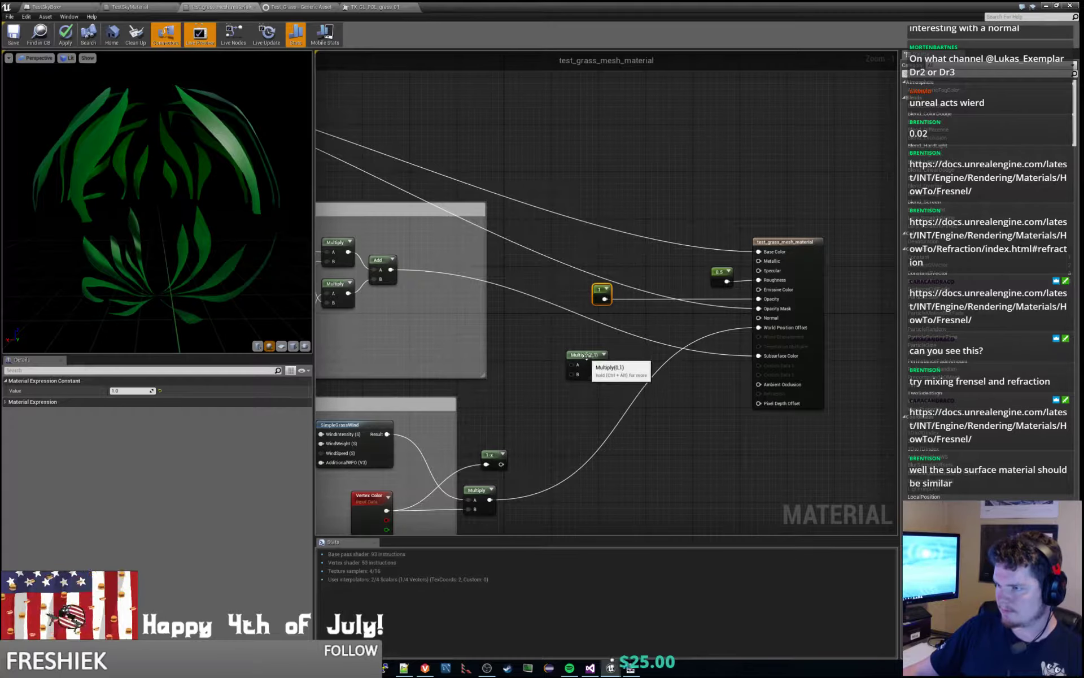
drag(587, 352, 653, 320)
mouse_move(745, 357)
mouse_down()
mouse_move(642, 337)
mouse_move(757, 357)
mouse_up()
click(684, 389)
drag(599, 289, 575, 289)
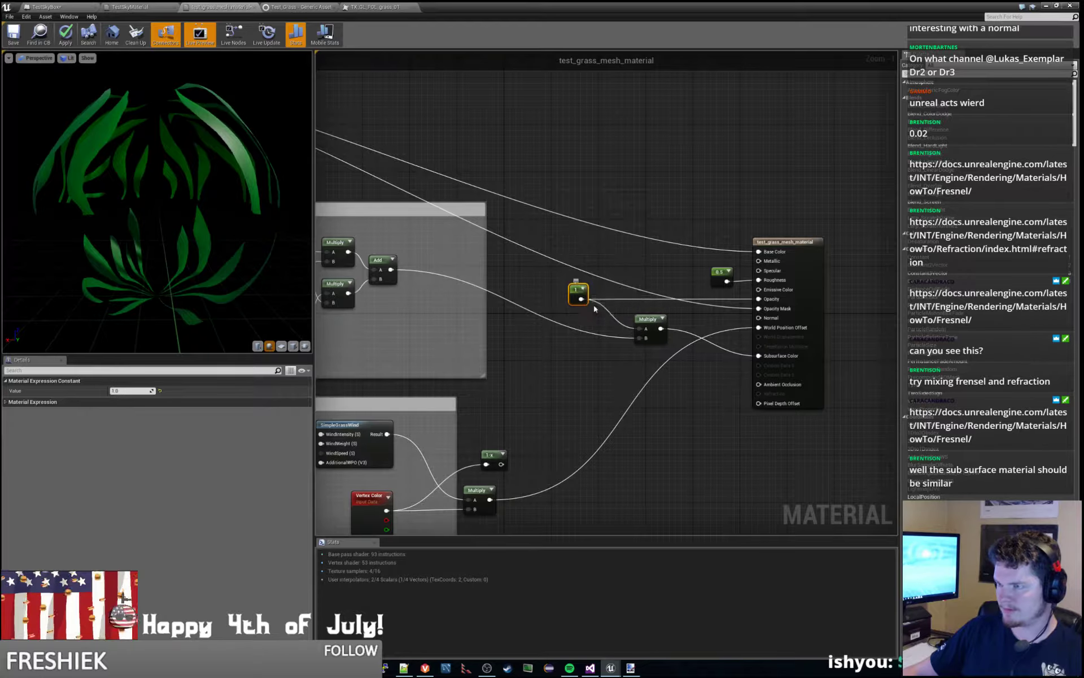
Move the constant of 1 away from the Multiply node and place it next to the material's Opacity input.
click(142, 390)
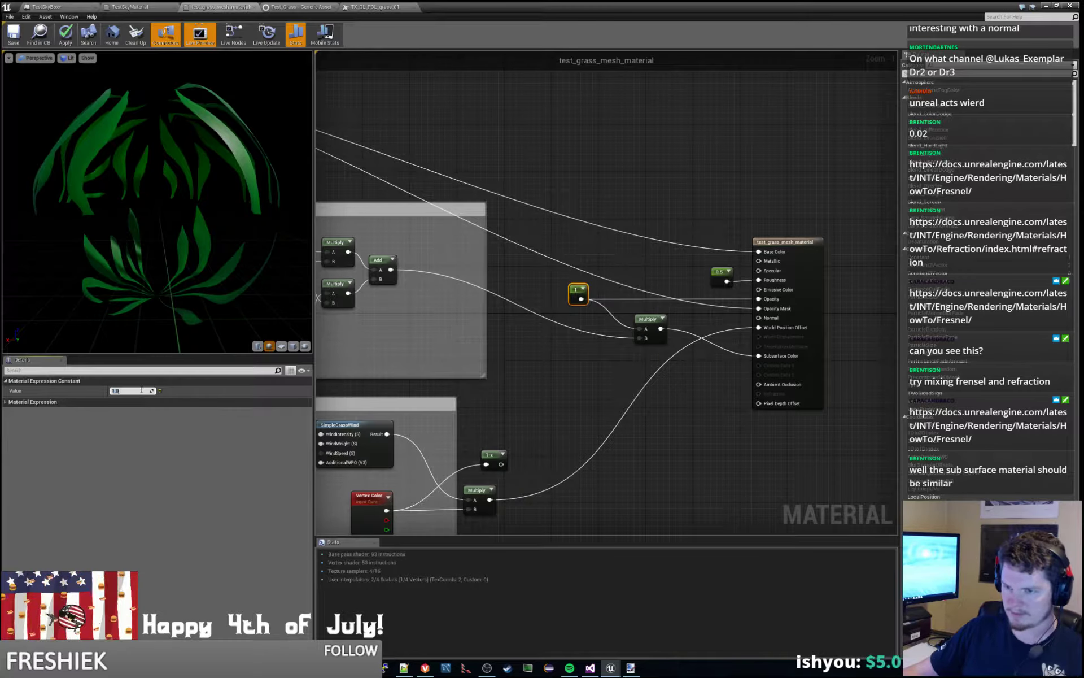
click(574, 329)
drag(581, 300, 691, 290)
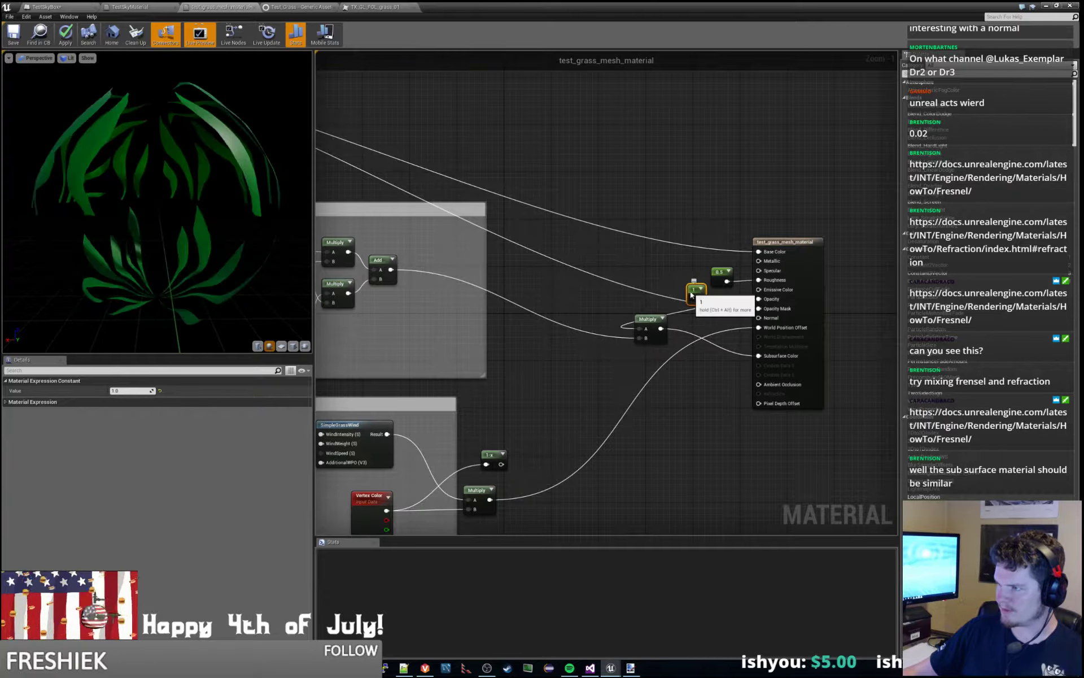
Add a separate Constant node that feeds the A input of the Multiply before Subsurface Color, and place it beside that Multiply.
click(585, 301)
right_click(572, 305)
click(550, 297)
drag(640, 329, 551, 309)
text(consta)
key(Return)
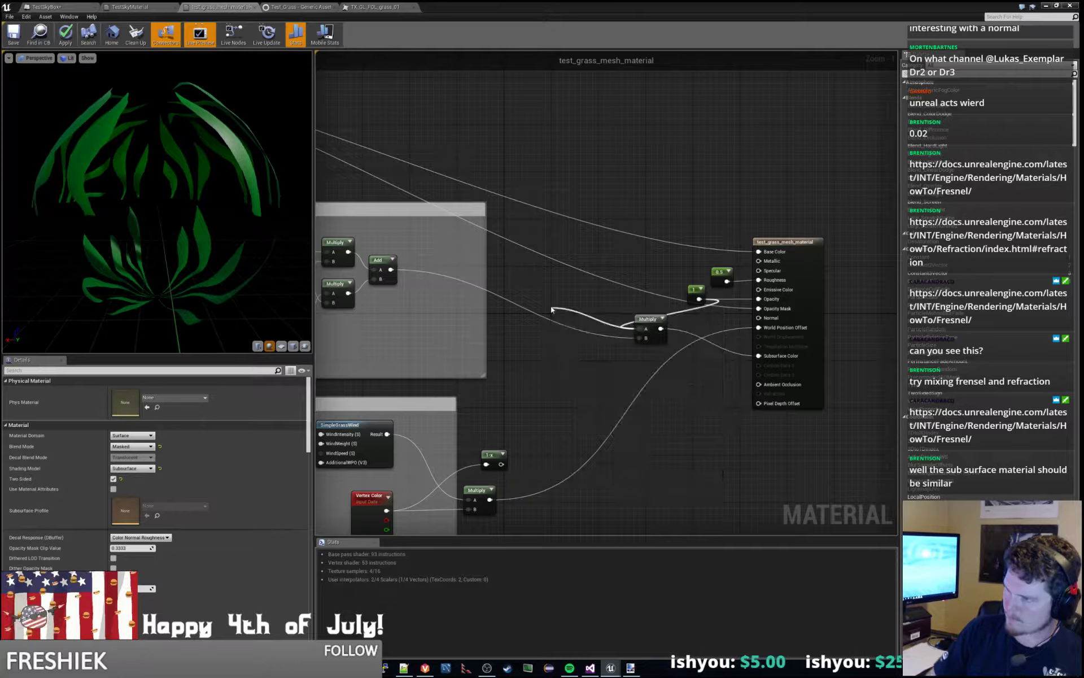
drag(554, 313, 589, 309)
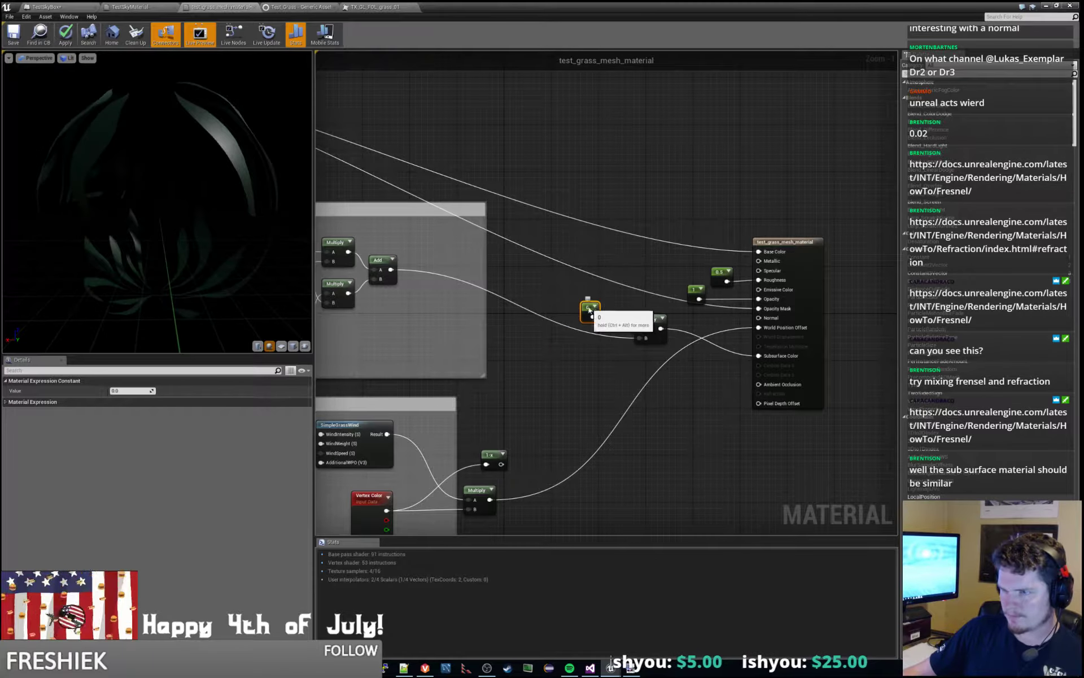
Set the new constant feeding the subsurface Multiply to 0.2 and apply the grass material.
click(129, 390)
text(2)
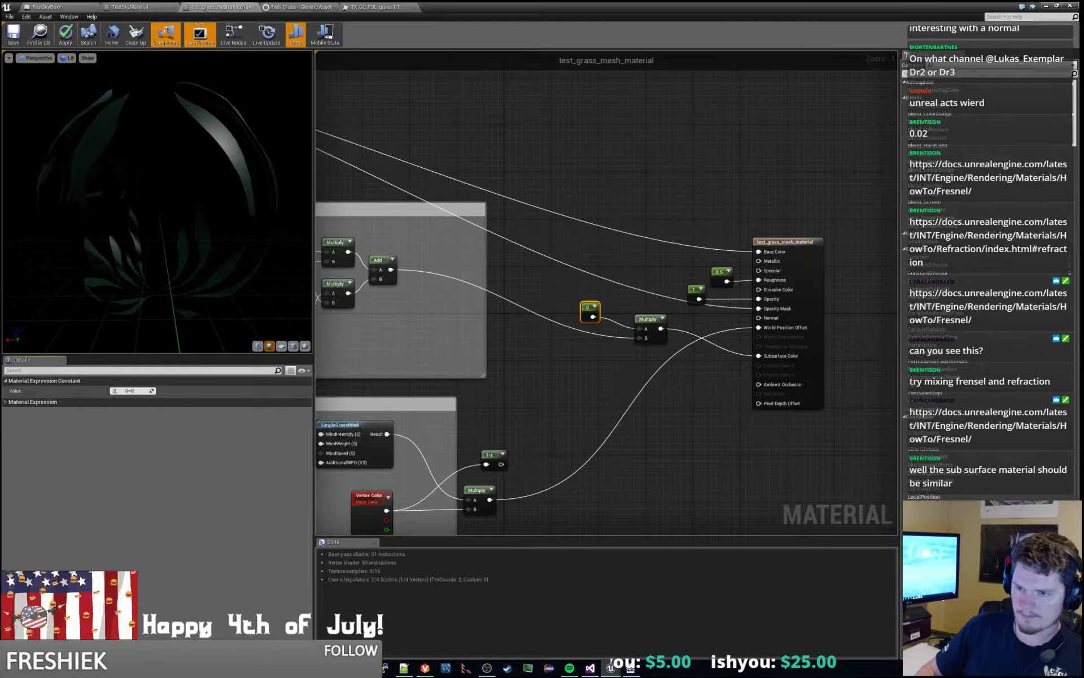
key(Return)
click(62, 35)
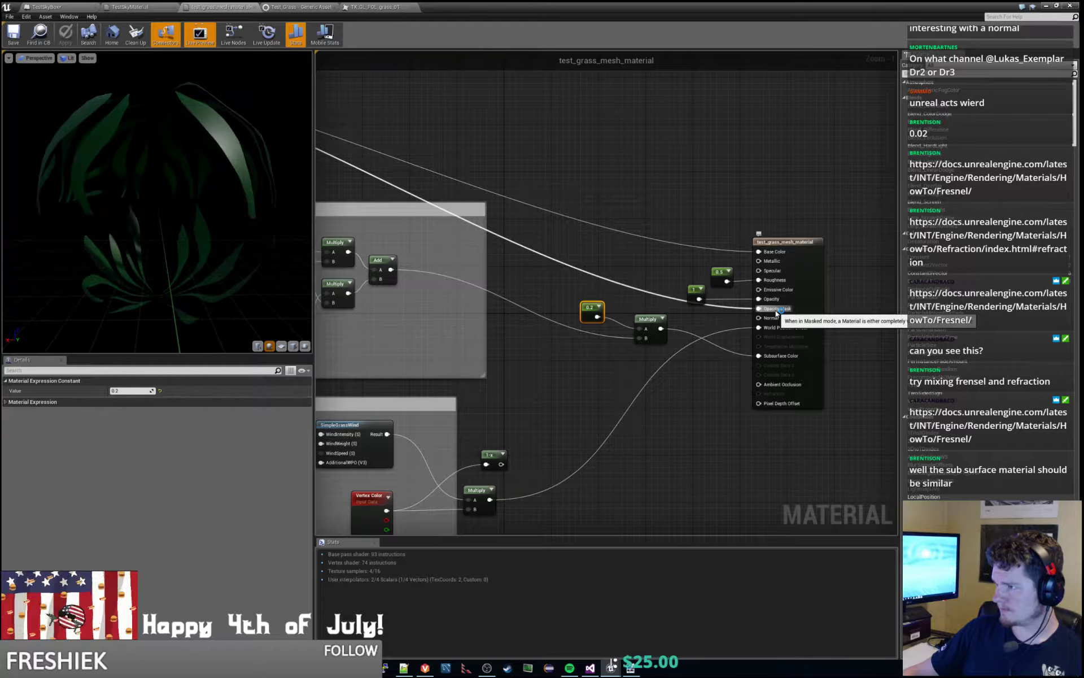
Bring up the running level and walk the character across the platform to examine the grass in lit and shadowed areas.
drag(558, 5, 1083, 192)
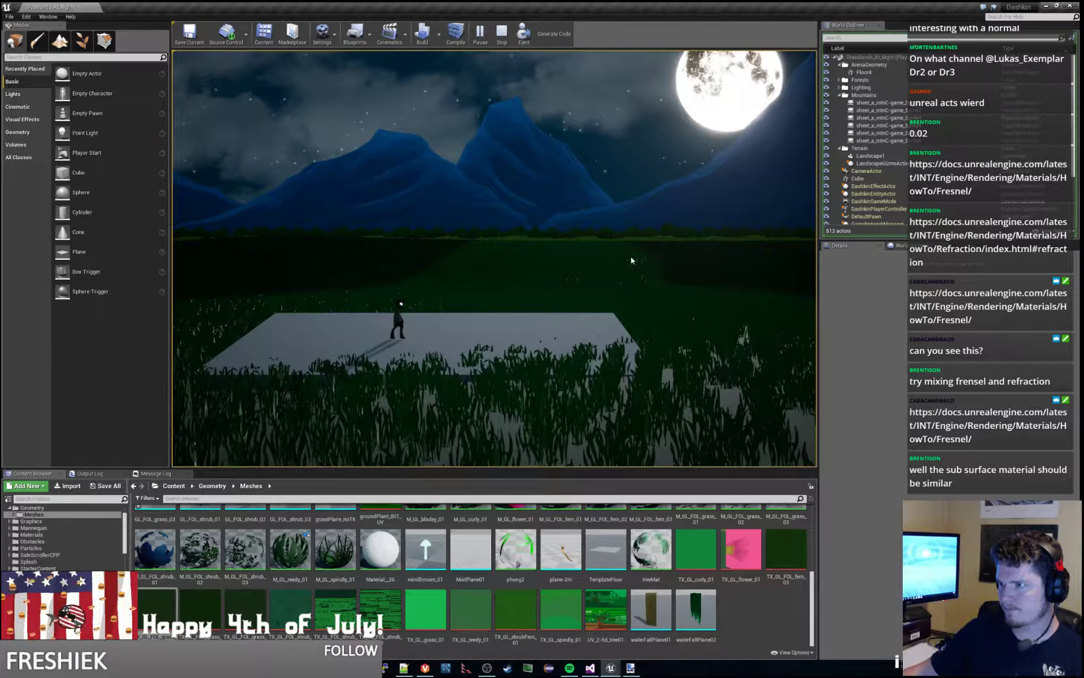
key(a)
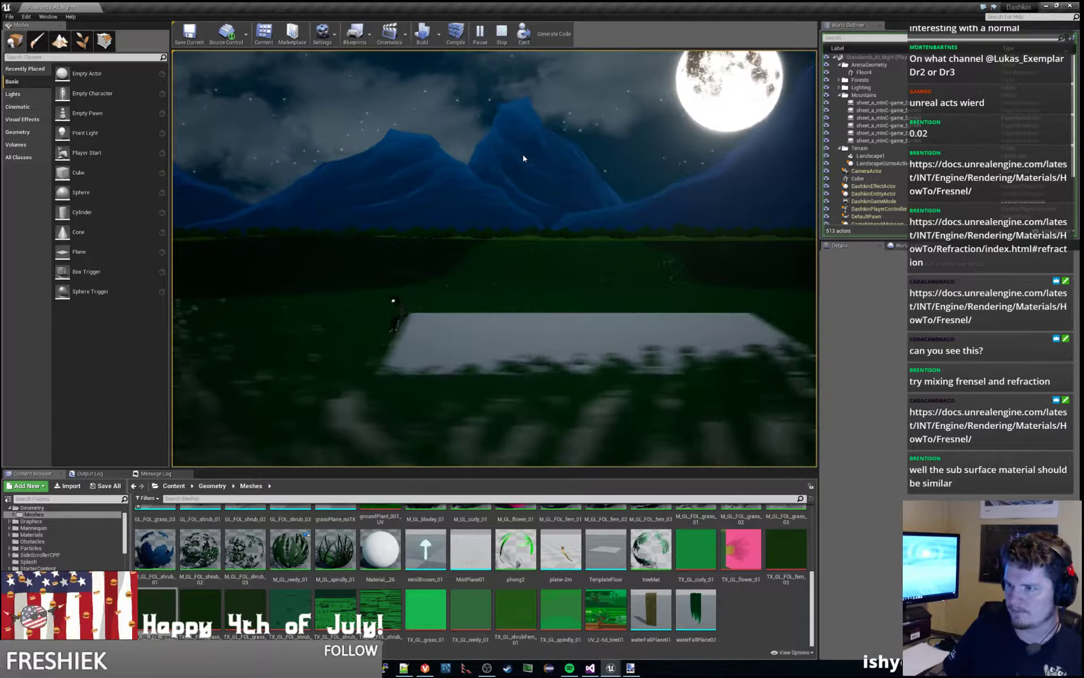
key(d)
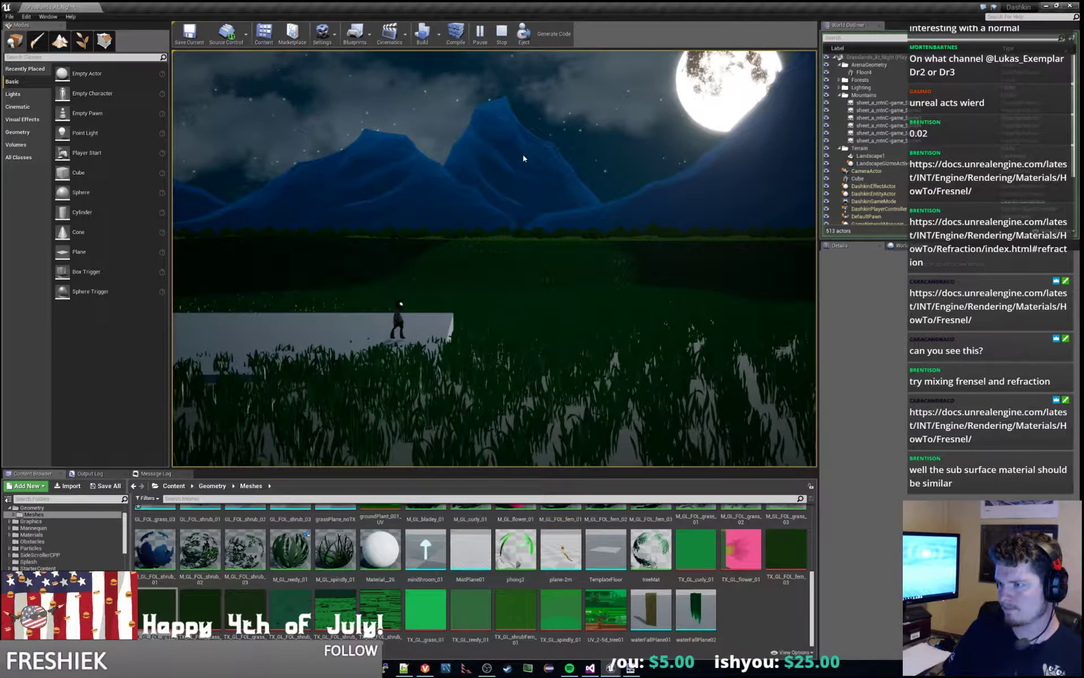
key(d)
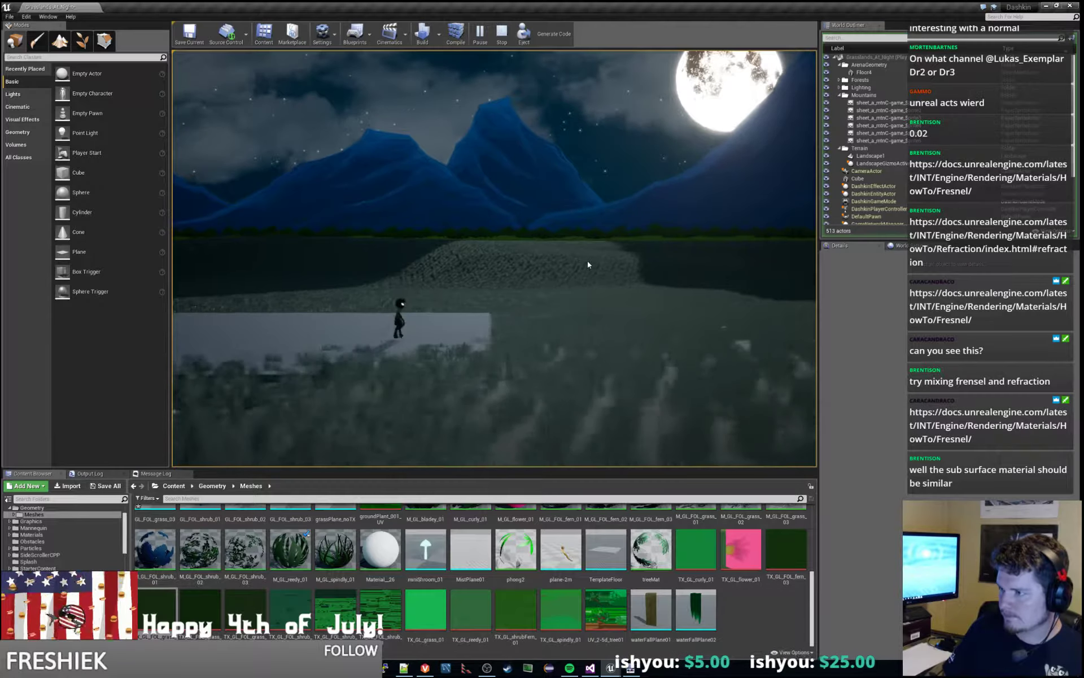
key(d)
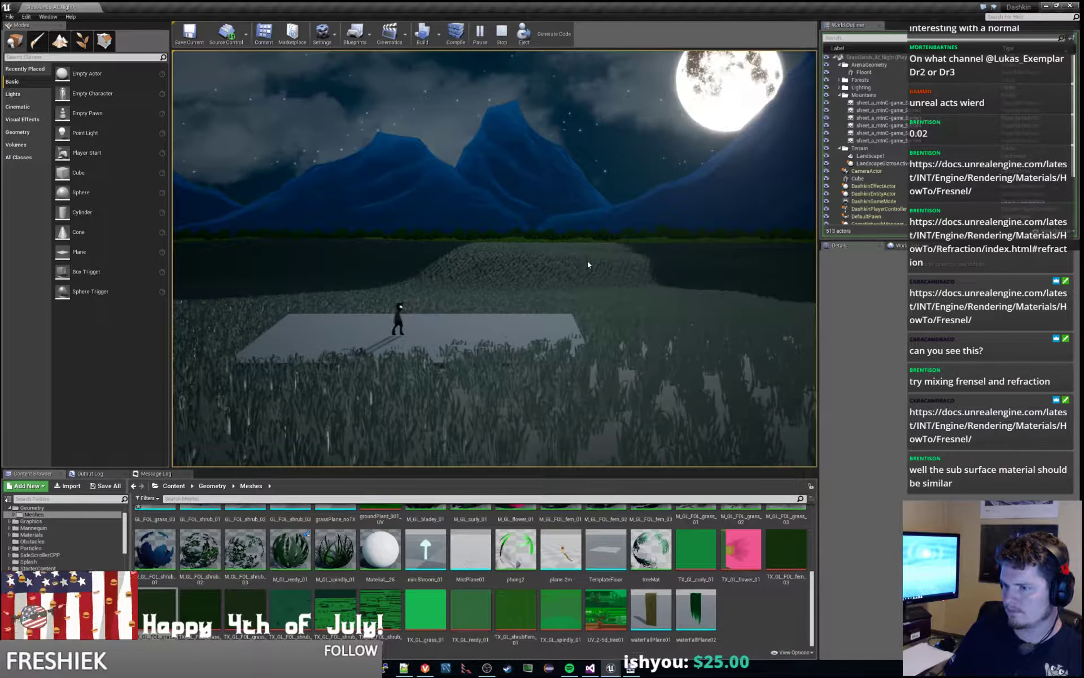
click(587, 262)
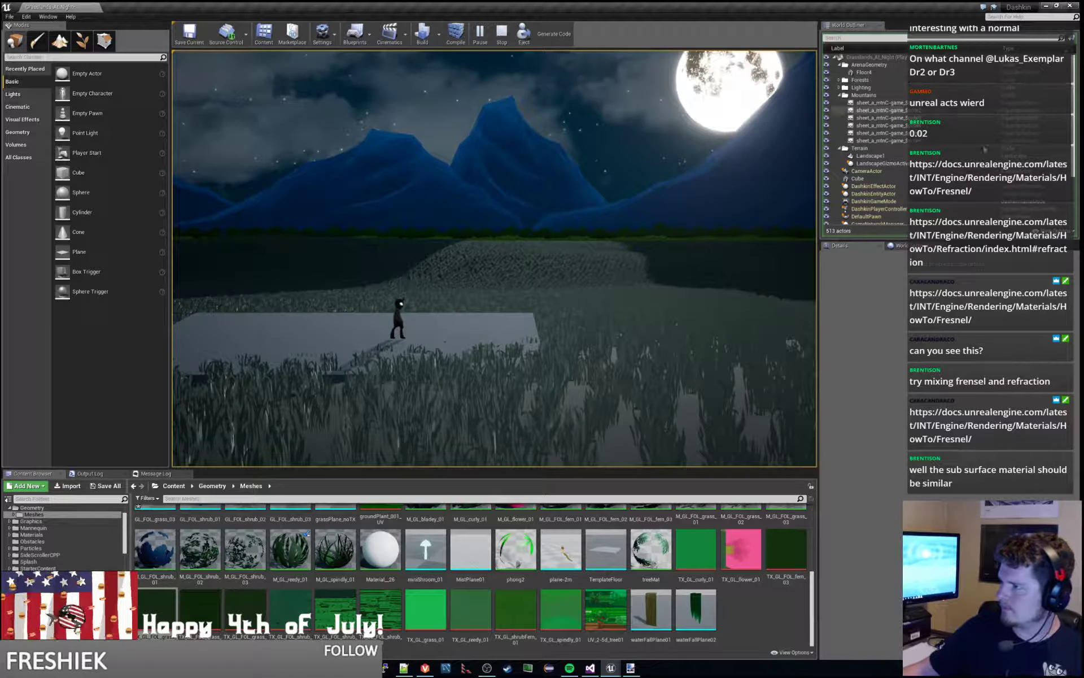
Try different intensities on the SkyLight component of TestSkyBox in the running level, finishing with an intensity of 1.
scroll(894, 202, down, 3)
click(886, 220)
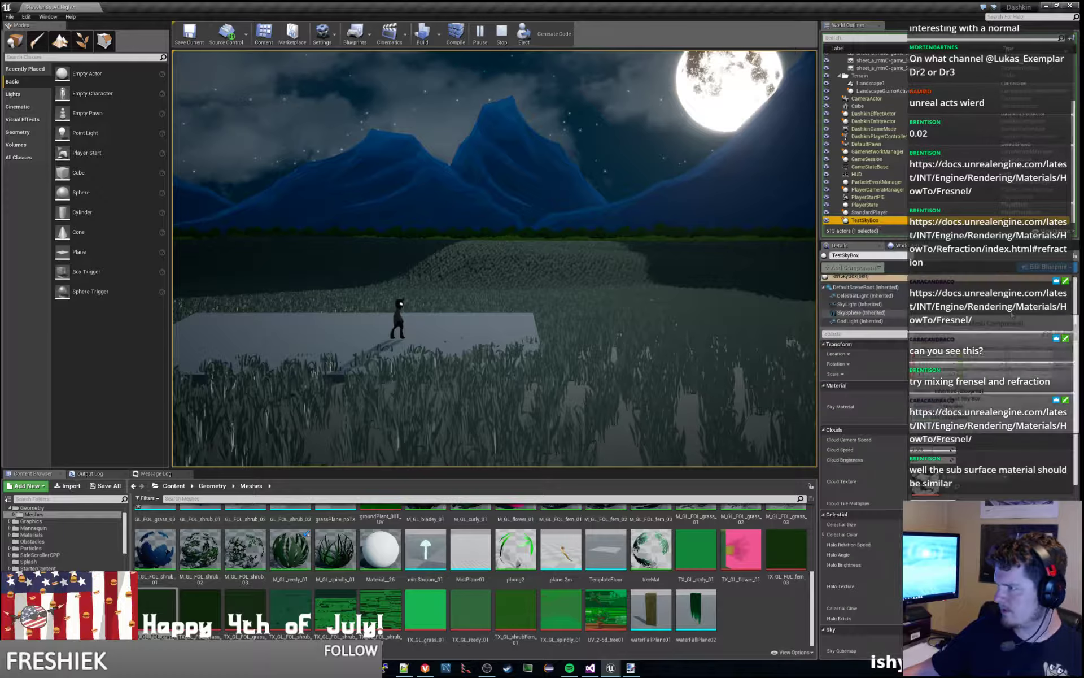
click(880, 314)
click(861, 304)
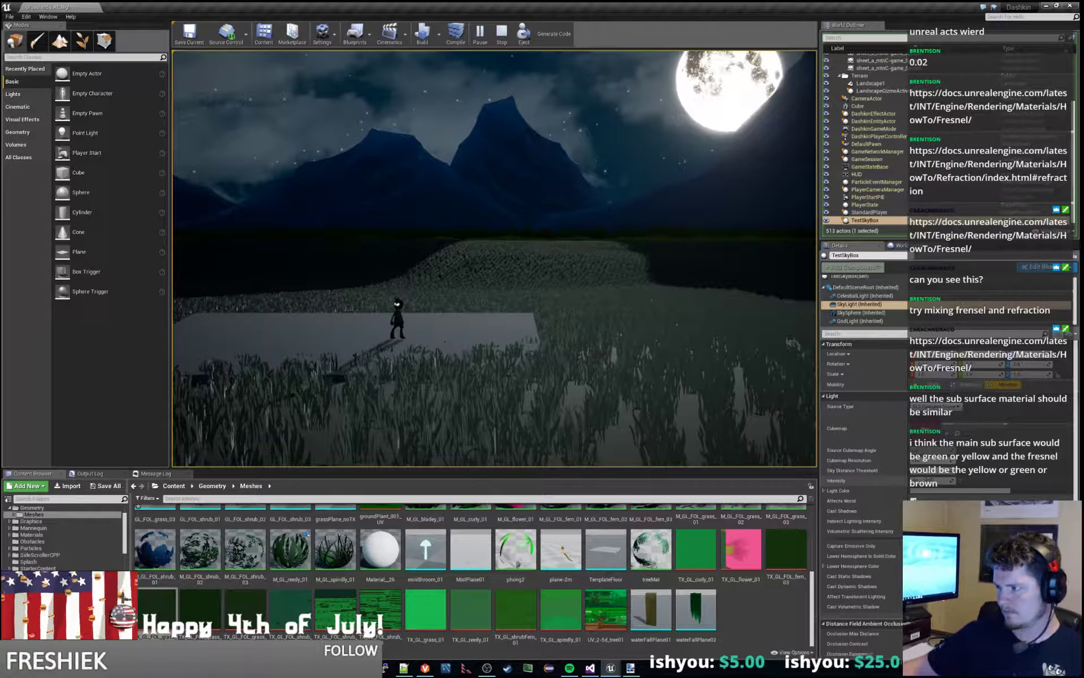
key(Return)
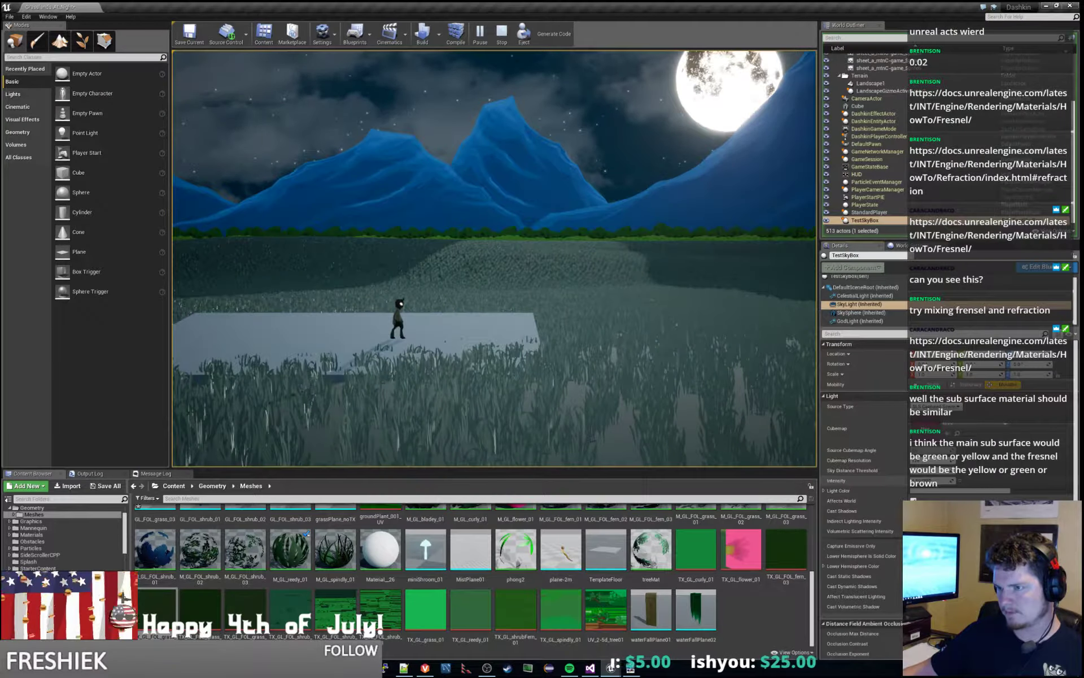
click(932, 481)
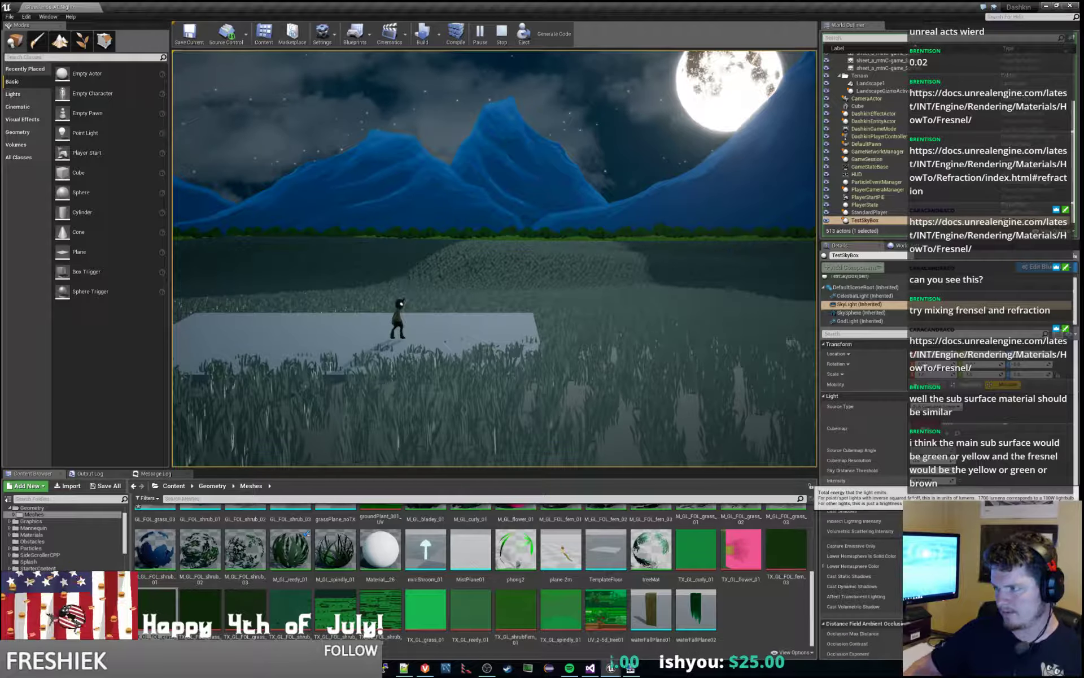
text(1)
key(Return)
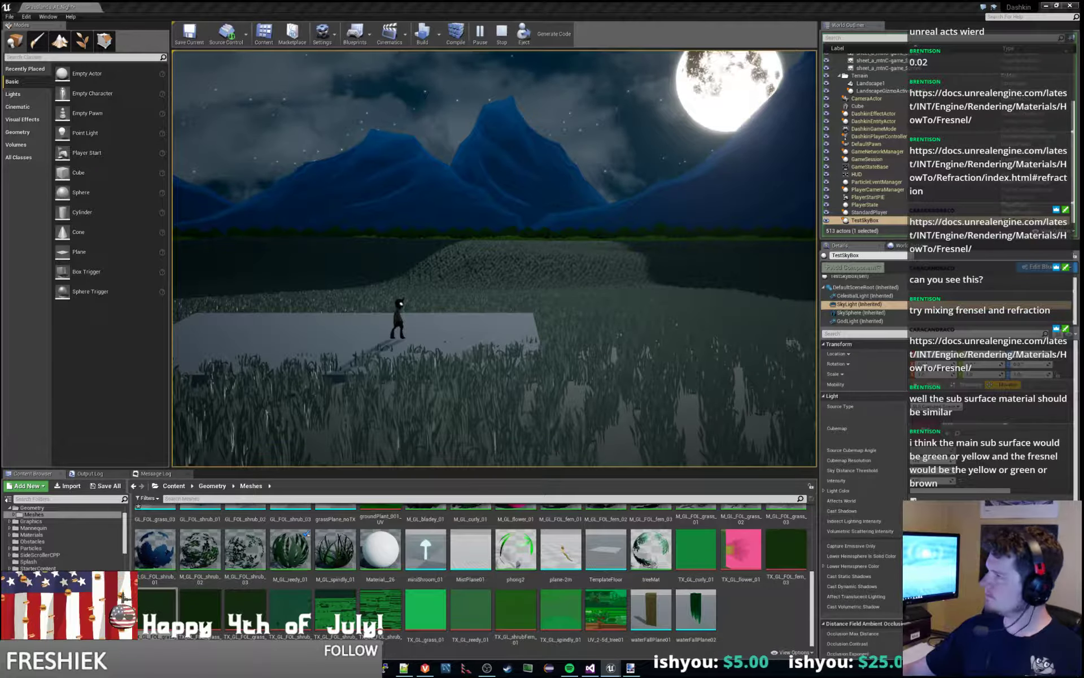
Add a comment box titled "Color & green boost (bad texture.. too dark)" to the grass material graph and enlarge it to hold several nodes.
key(alt+Tab)
right_click(629, 154)
text(comment)
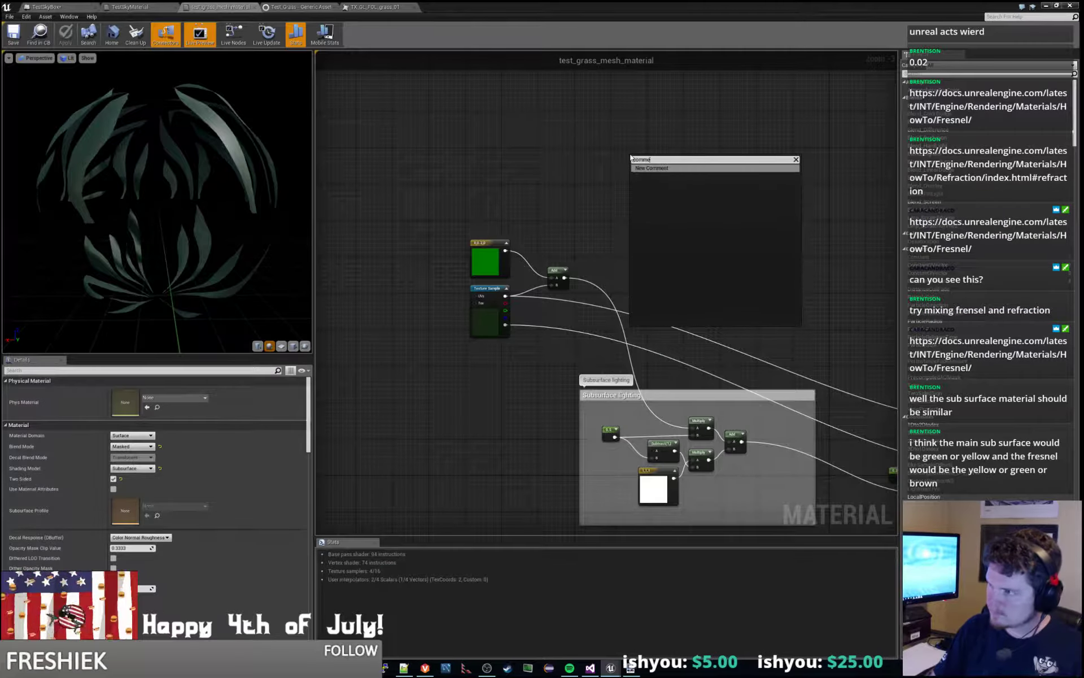
key(Return)
text(c)
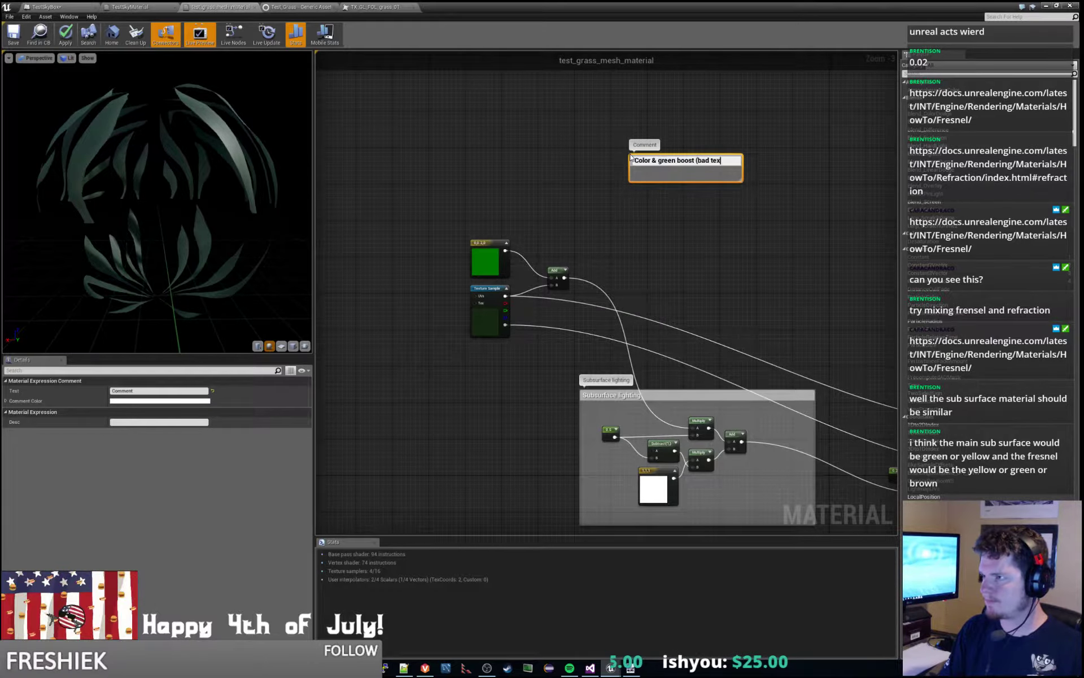
text(olor & green boost (bad texture.. too d)
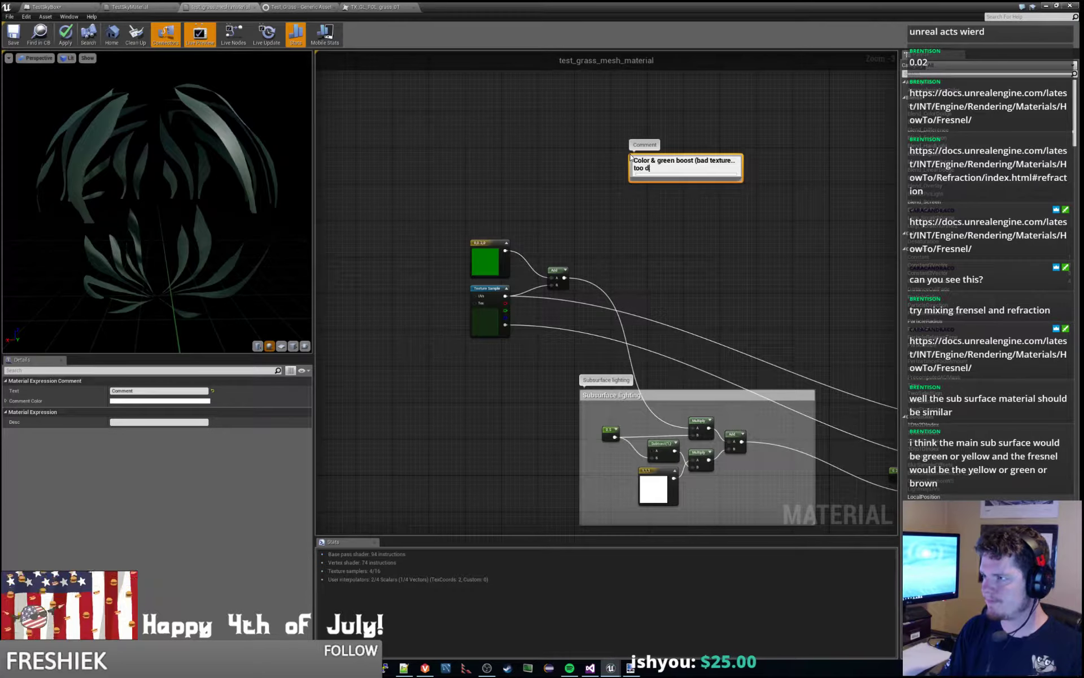
text(ark))
key(Return)
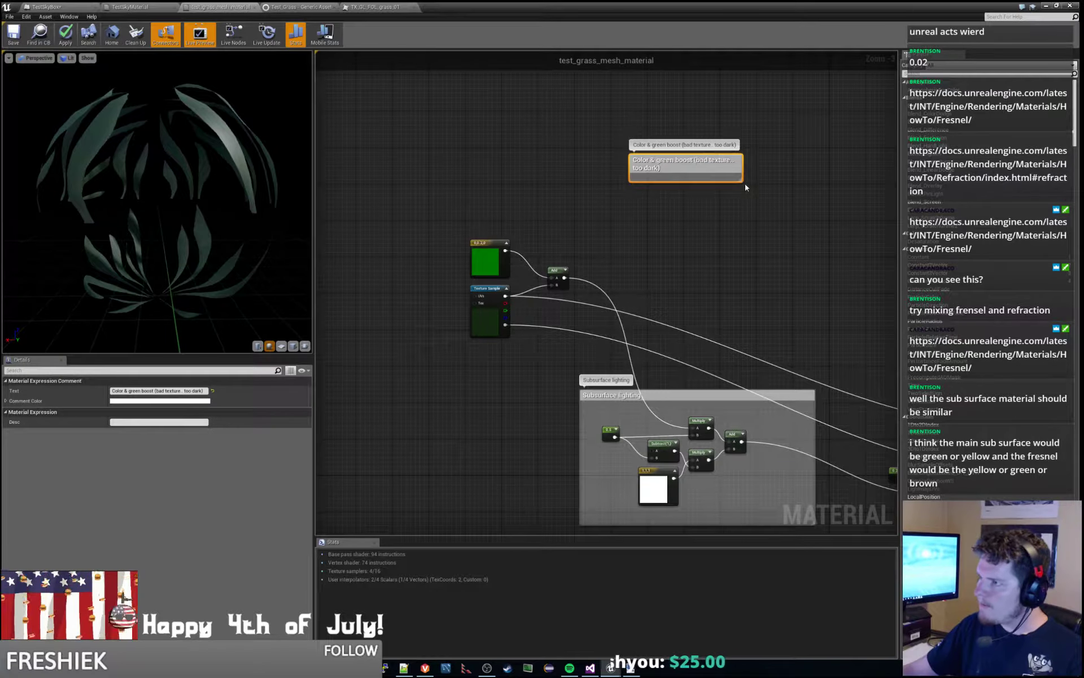
drag(745, 182, 886, 318)
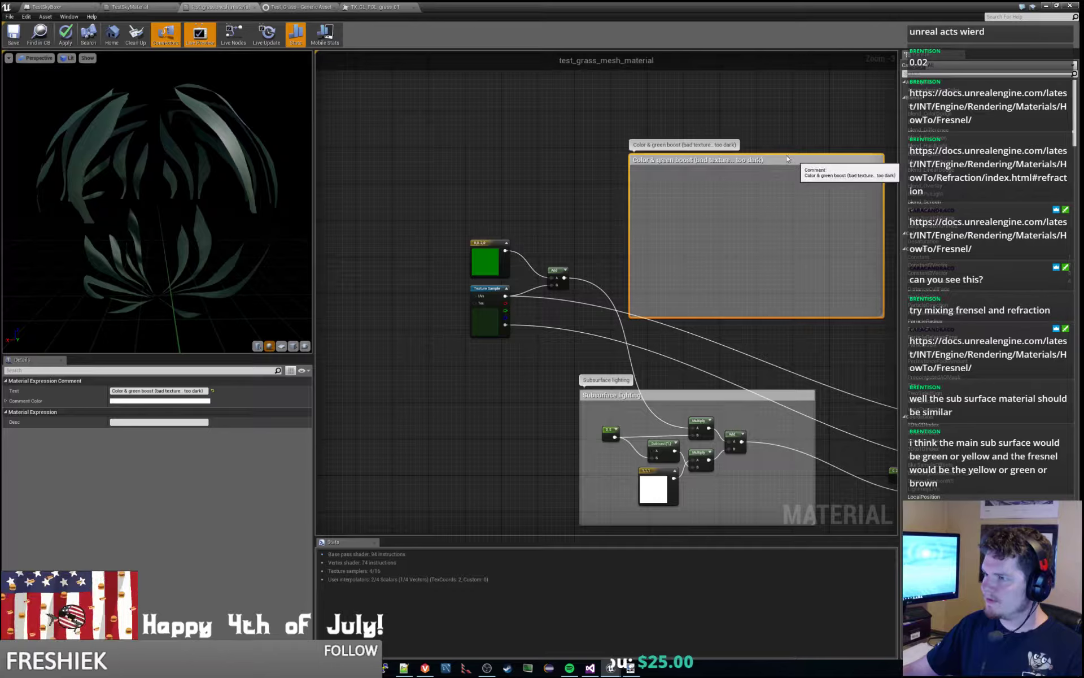
Put the green colour constant, grass Texture Sample and Add node inside the Color & green boost comment, placed just above Subsurface lighting.
drag(791, 161, 714, 133)
double_click(678, 132)
drag(429, 224, 571, 316)
drag(555, 270, 659, 183)
drag(733, 133, 747, 201)
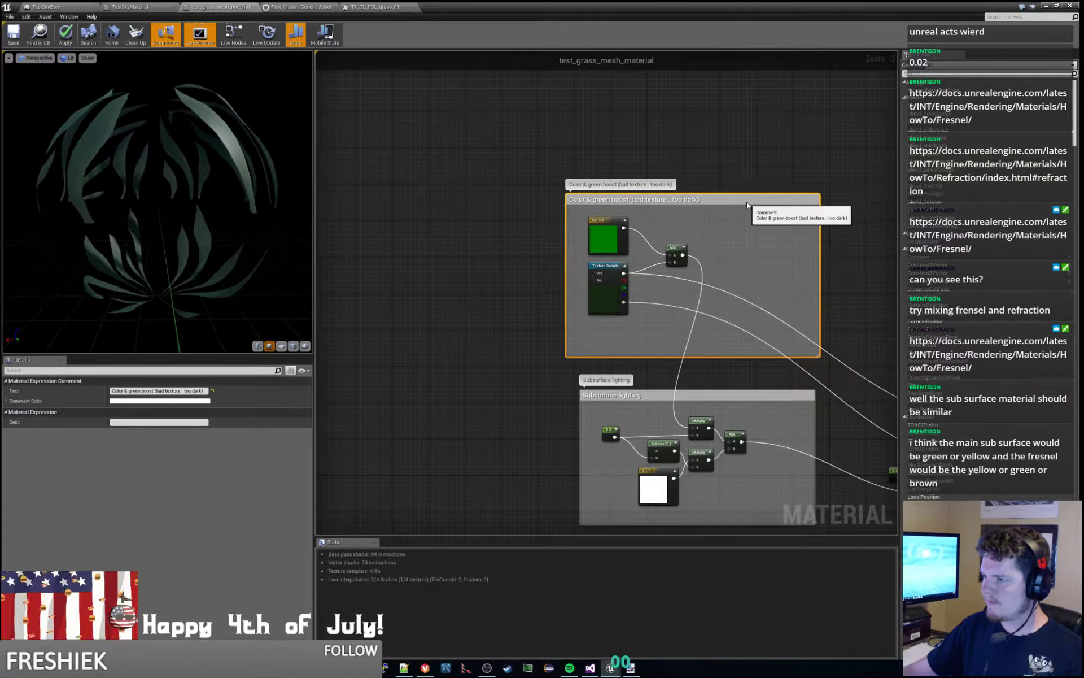
Move the 0.2 constant and its Multiply into the Subsurface lighting comment and widen the comment to enclose them with room to spare.
right_drag(798, 249, 549, 127)
click(726, 226)
right_drag(727, 225, 706, 101)
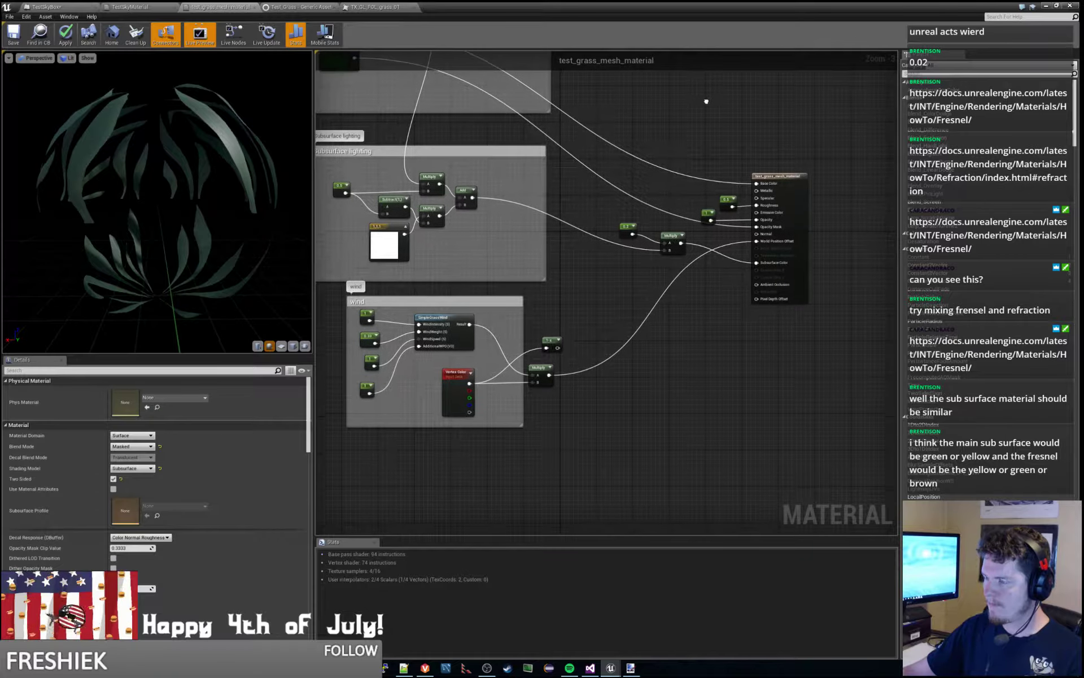
scroll(730, 290, up, 2)
drag(566, 207, 673, 277)
drag(654, 223, 443, 234)
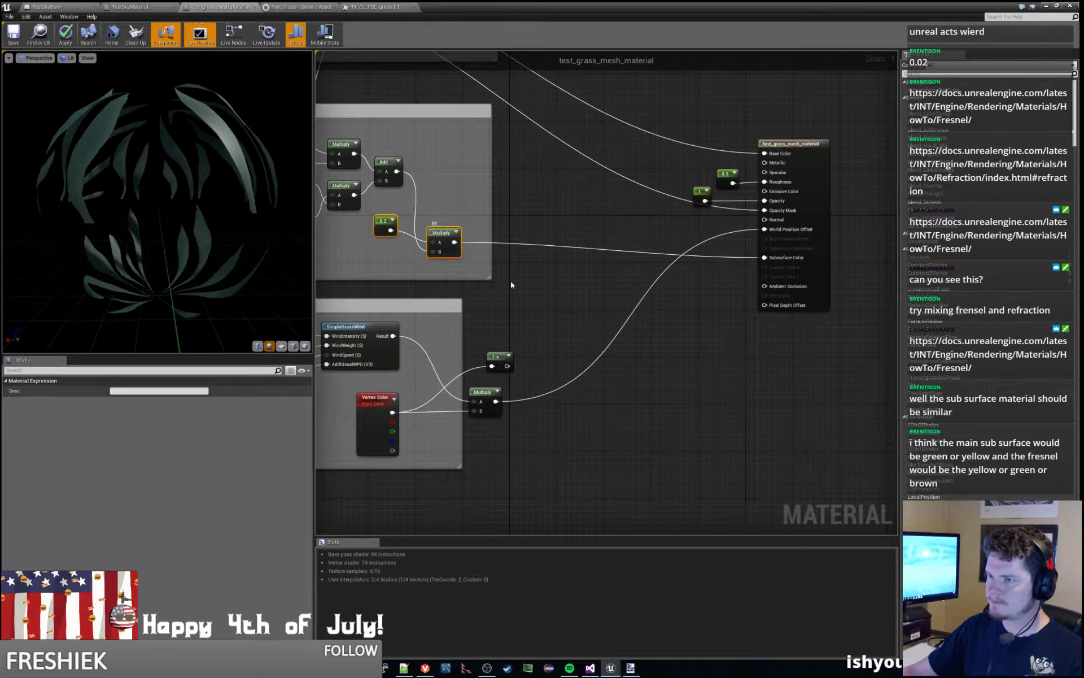
drag(490, 279, 567, 278)
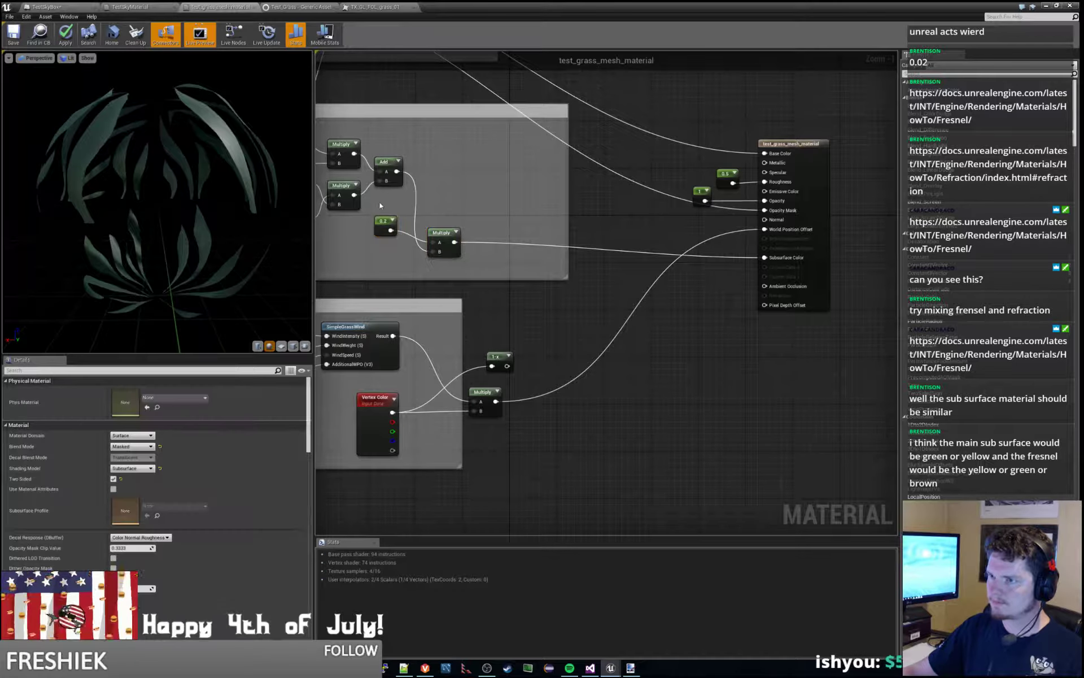
click(449, 235)
drag(449, 235, 525, 236)
click(512, 191)
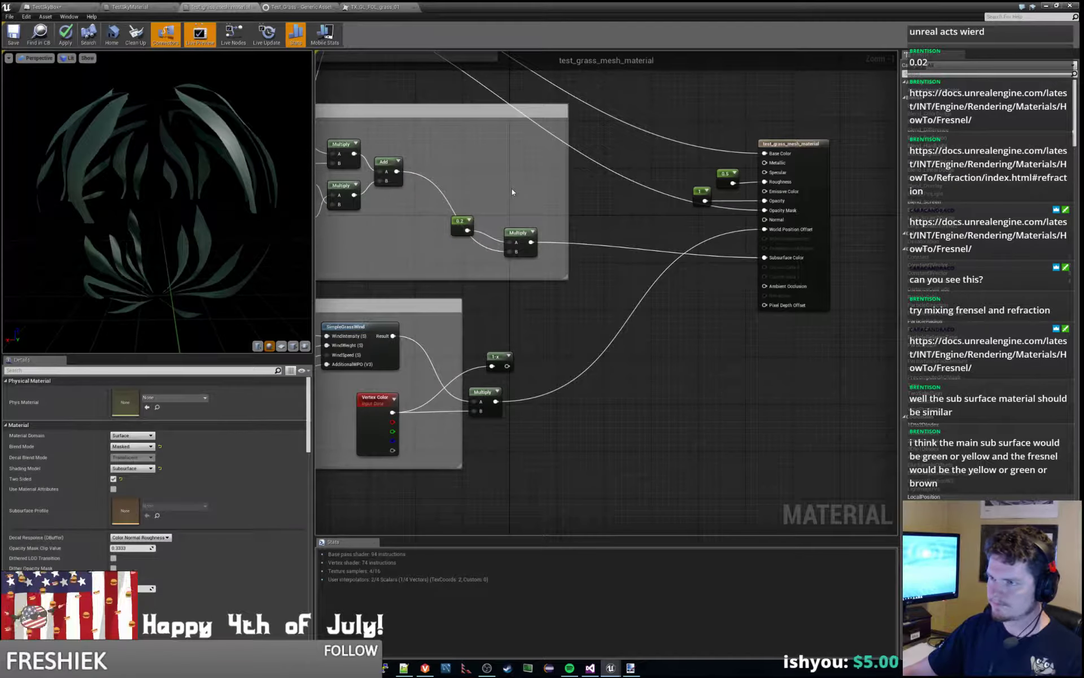
right_drag(508, 186, 653, 255)
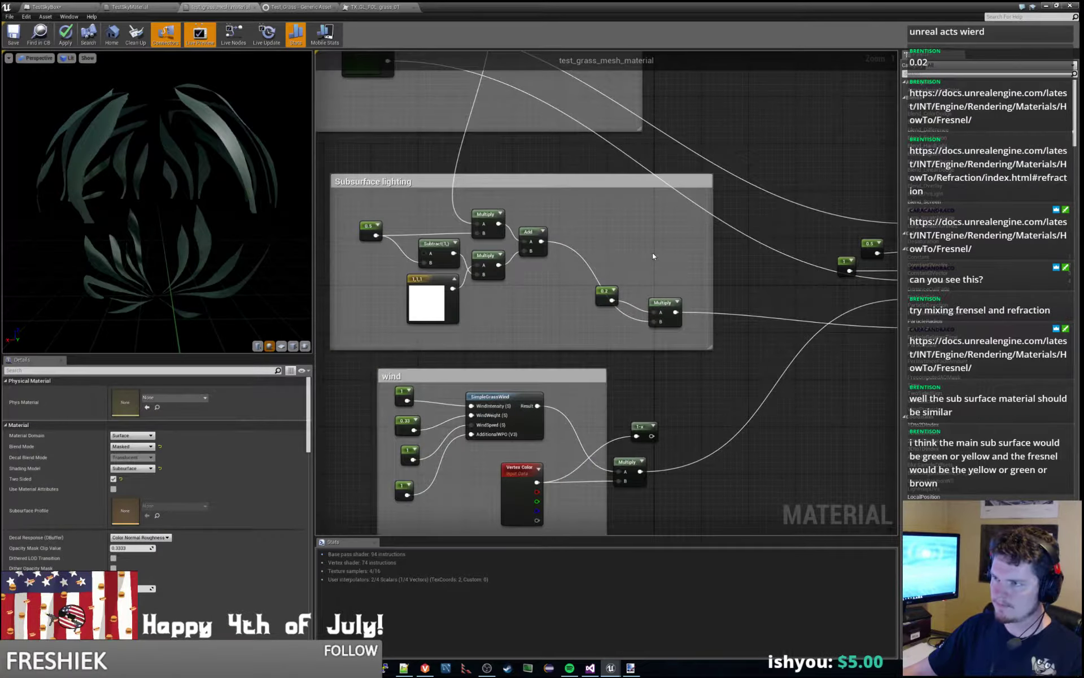
Label the 0.2 constant in the Subsurface lighting group with the note "Allow 20% of light through".
click(605, 290)
click(602, 283)
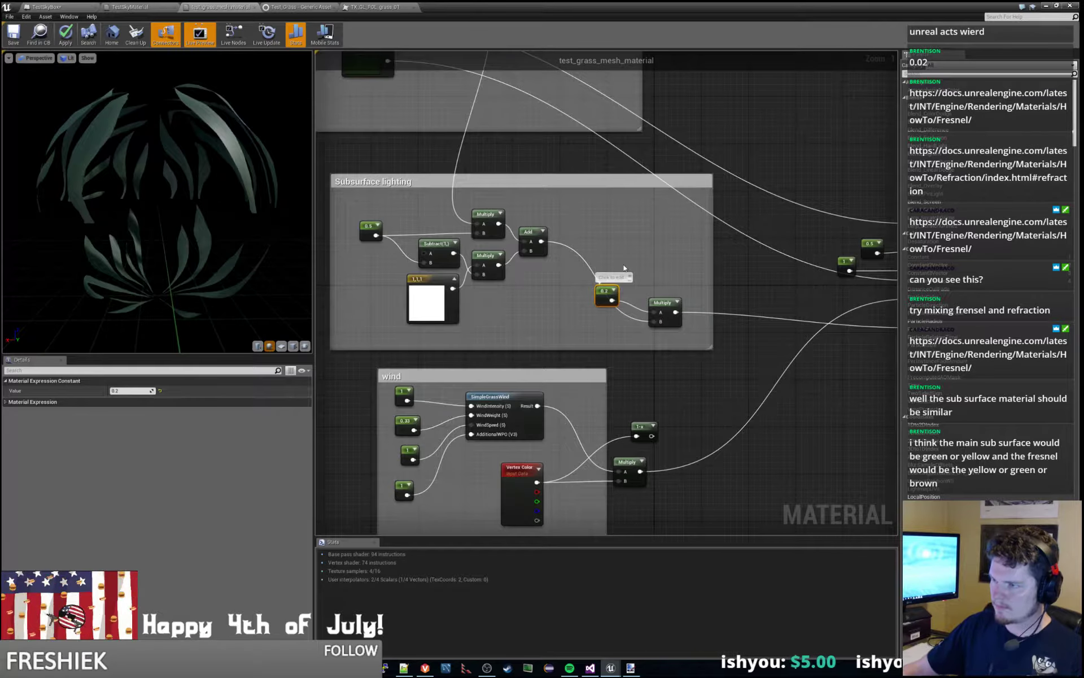
text(A)
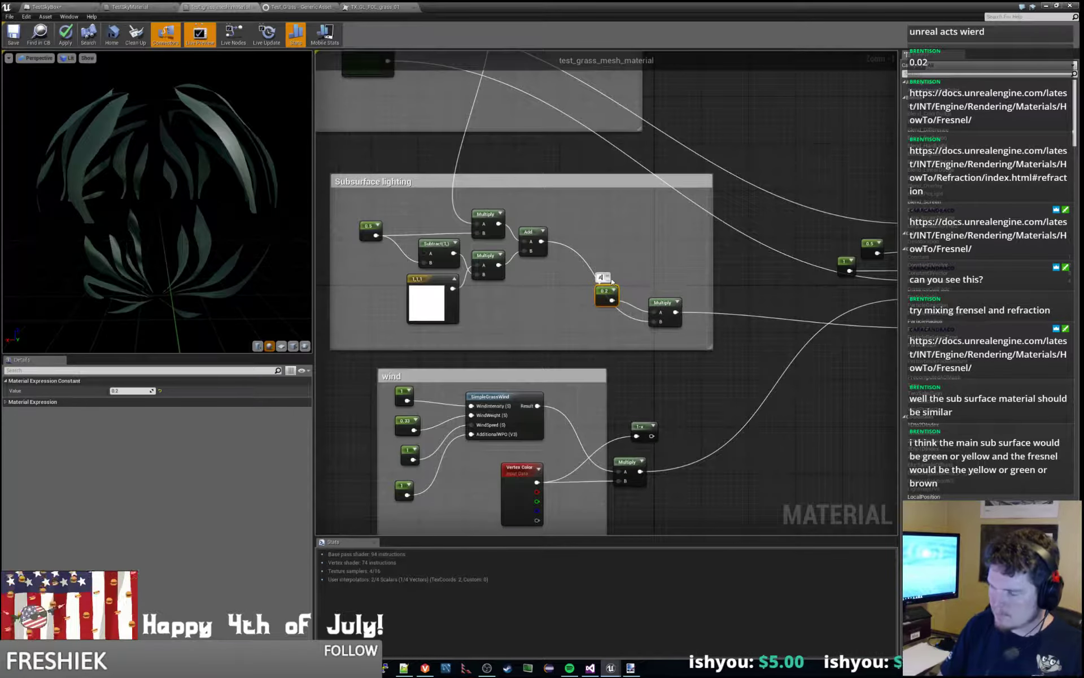
text(llow 20% of light through)
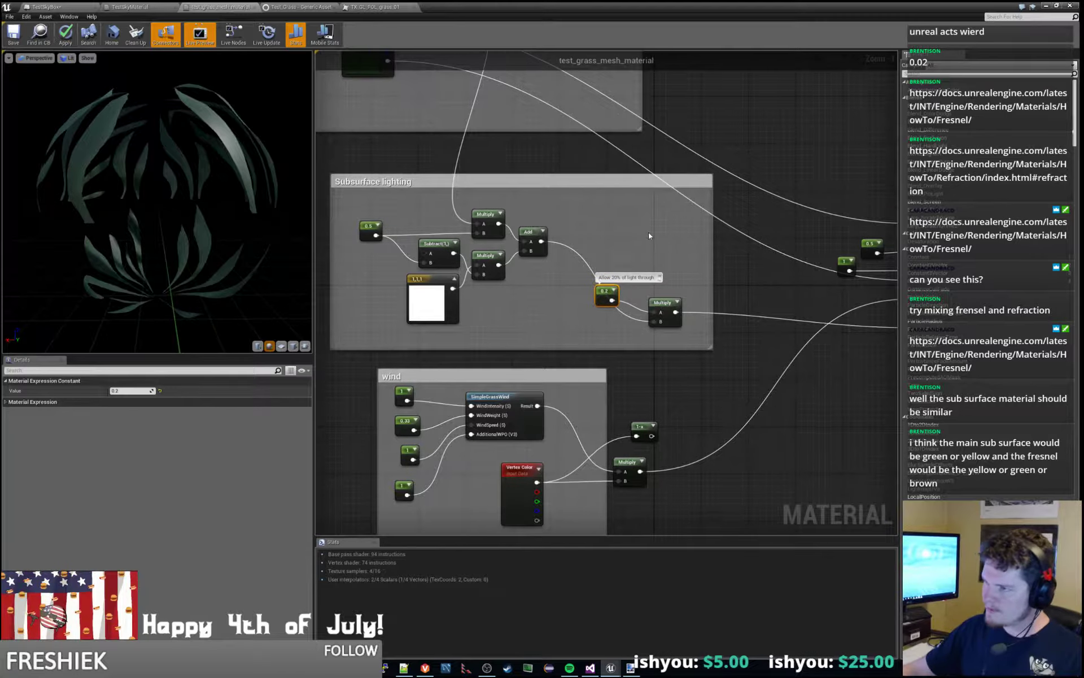
Disconnect the constant of 1 from the material's Opacity input, delete it, and return to the running level to view the grass.
right_drag(648, 232, 468, 241)
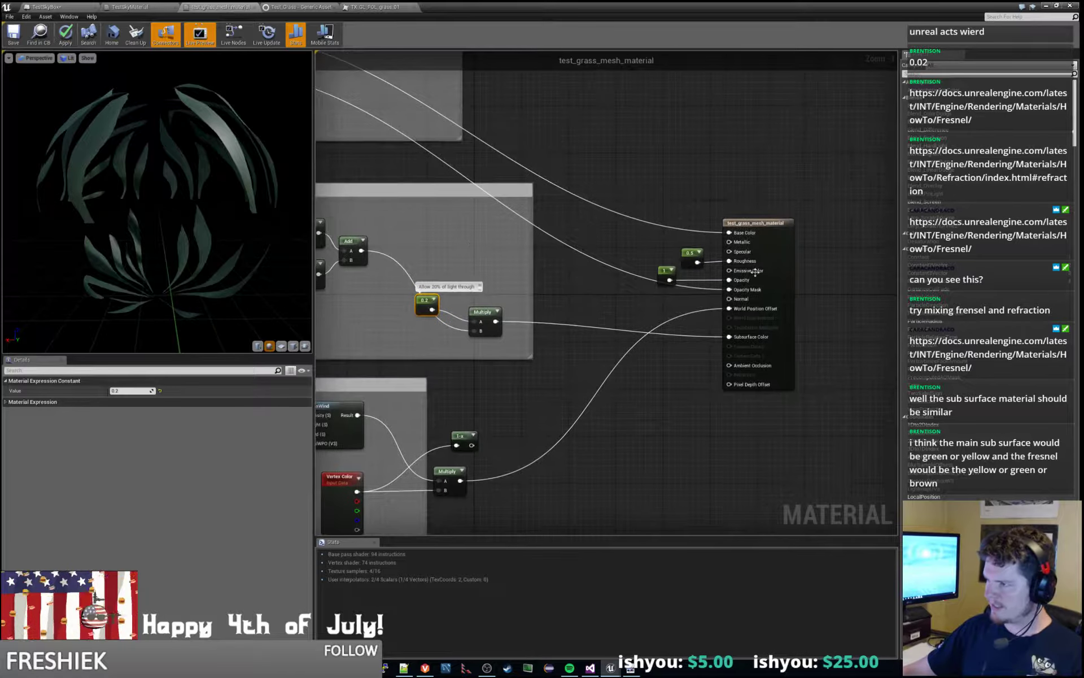
alt+click(715, 281)
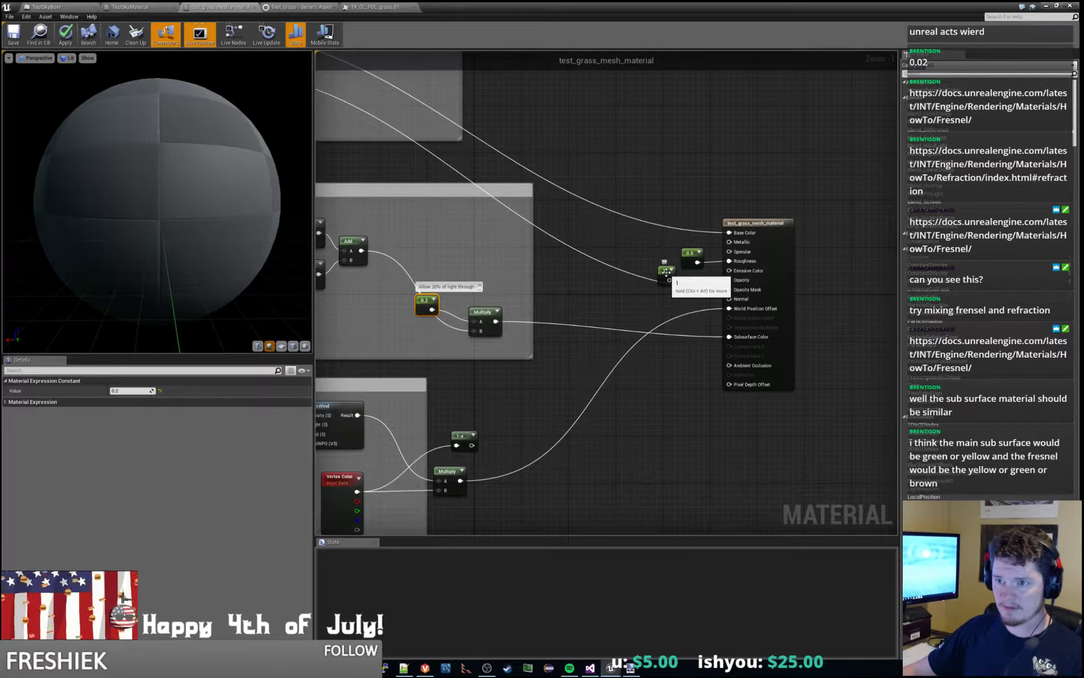
click(667, 272)
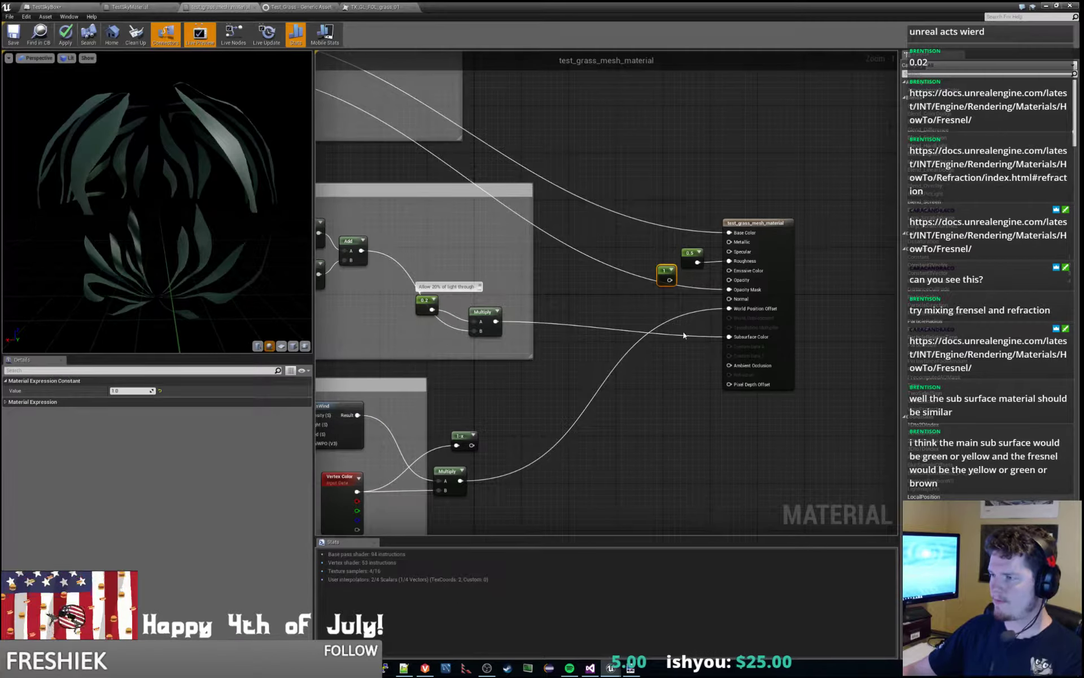
key(Delete)
key(alt+Tab)
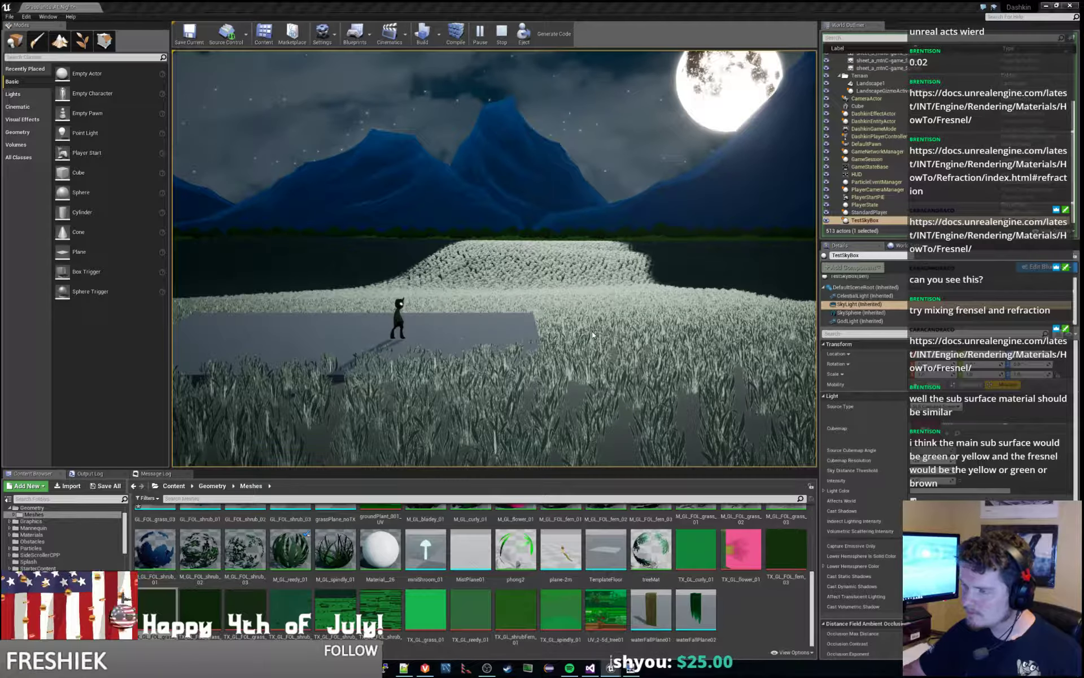
Stop the running level and inspect the grass up close, from above and towards the moon in the level viewport.
key(d)
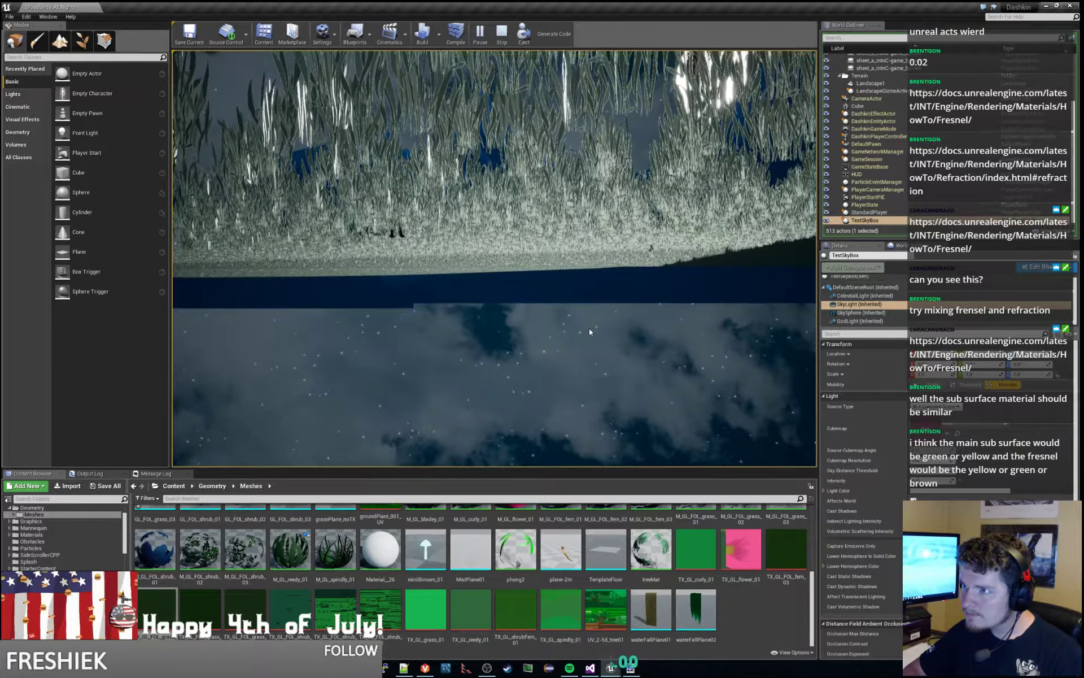
key(Escape)
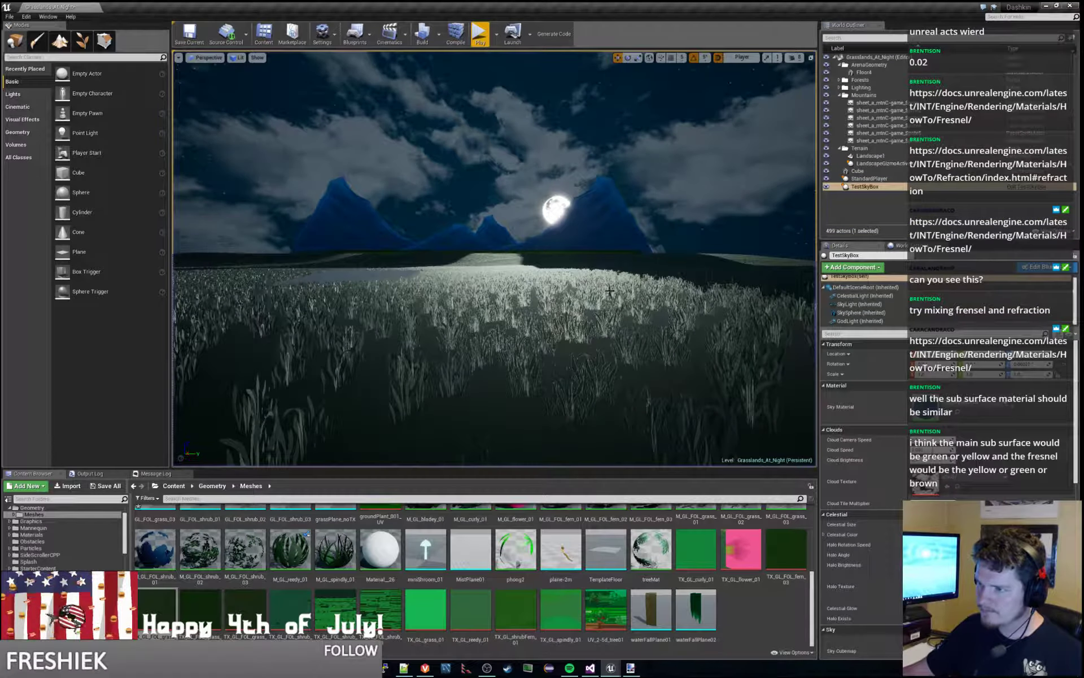
right_drag(495, 259, 485, 282)
key(w)
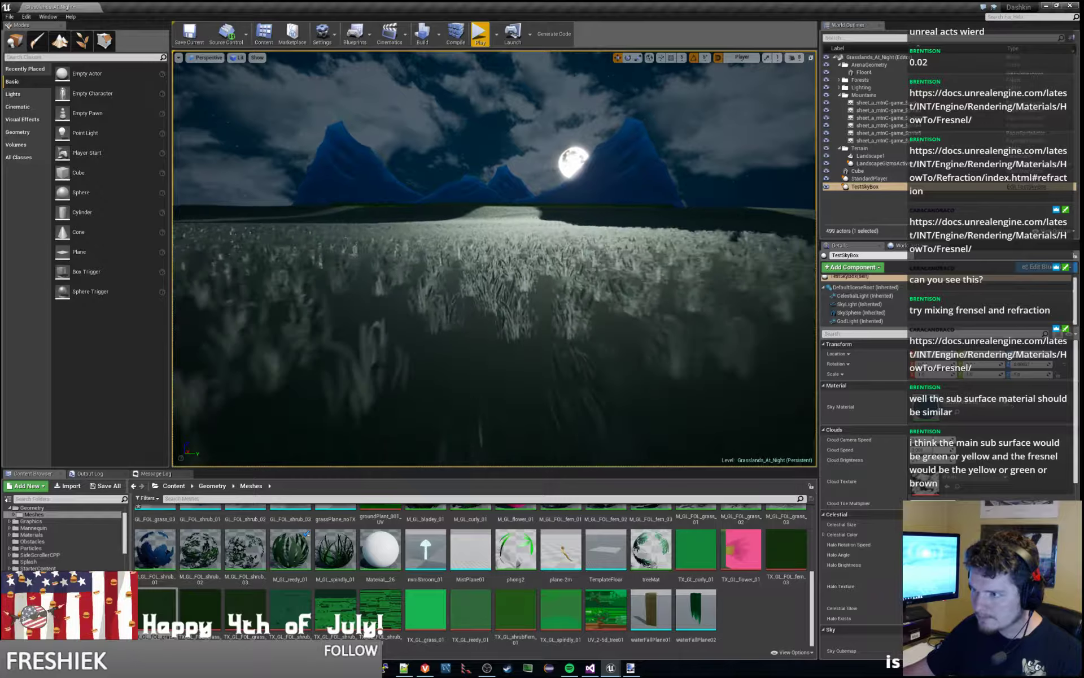
key(s)
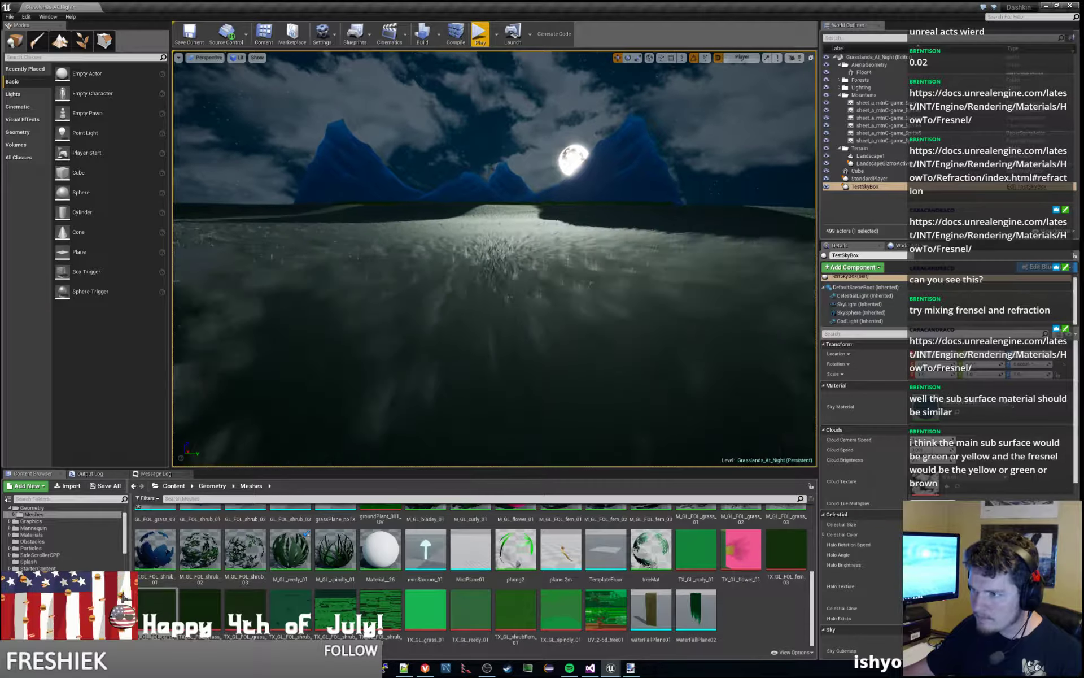
right_drag(495, 258, 757, 271)
key(s)
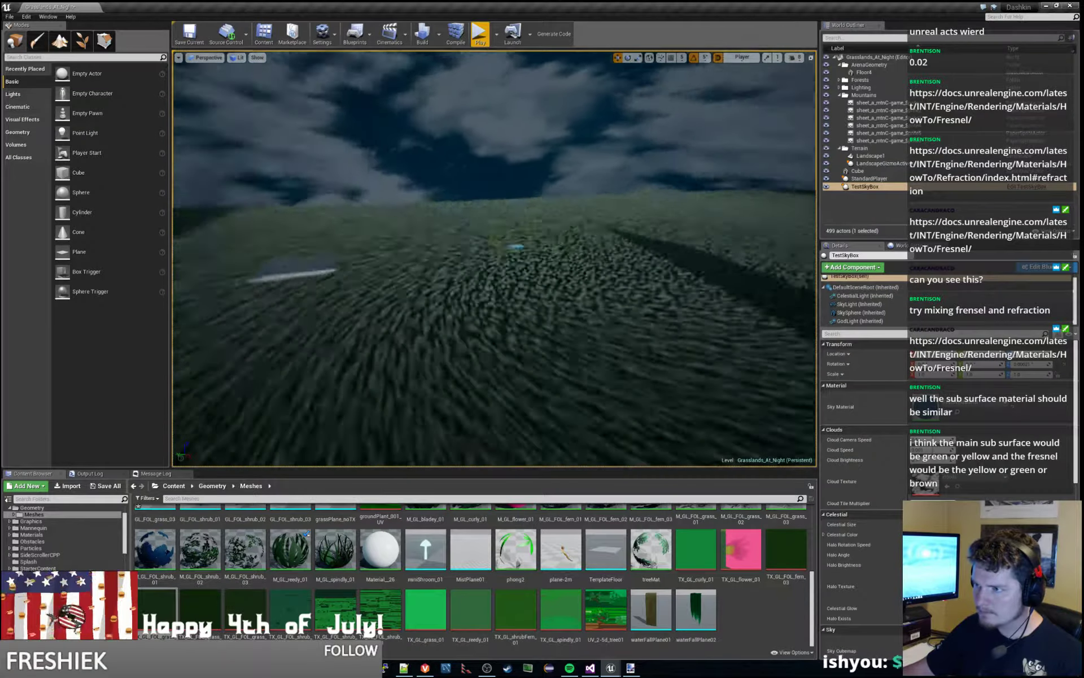
right_drag(494, 258, 762, 257)
key(w)
right_drag(495, 259, 479, 176)
key(w)
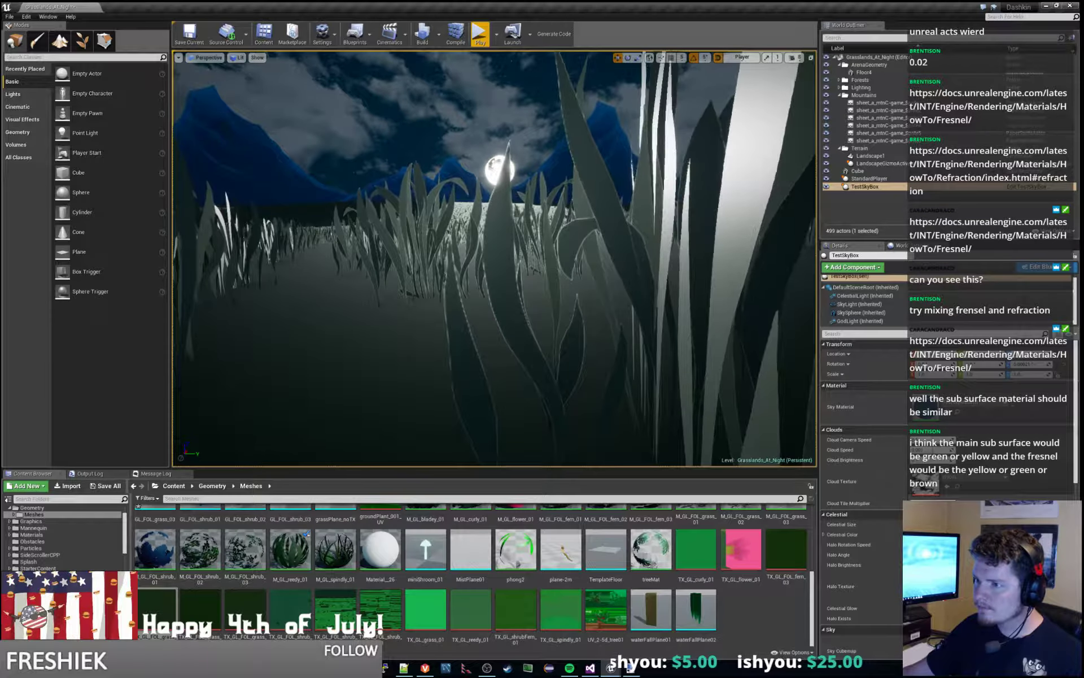
key(s)
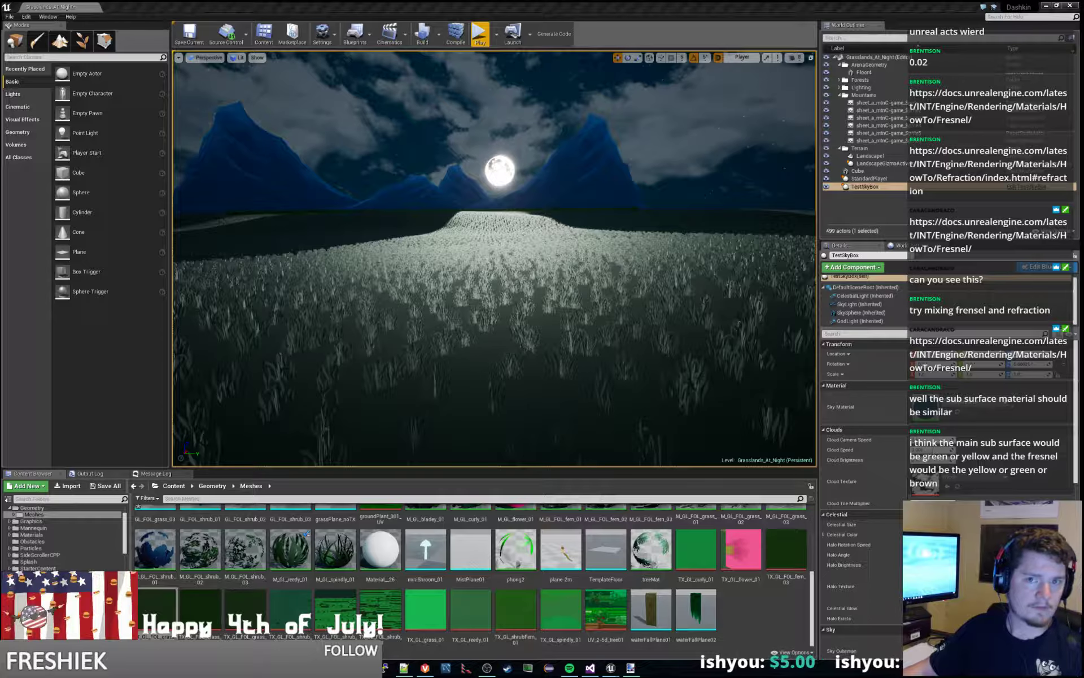
Switch to the browser's Sub Surface Color documentation page and search it for "opacity".
drag(0, 104, 526, 1)
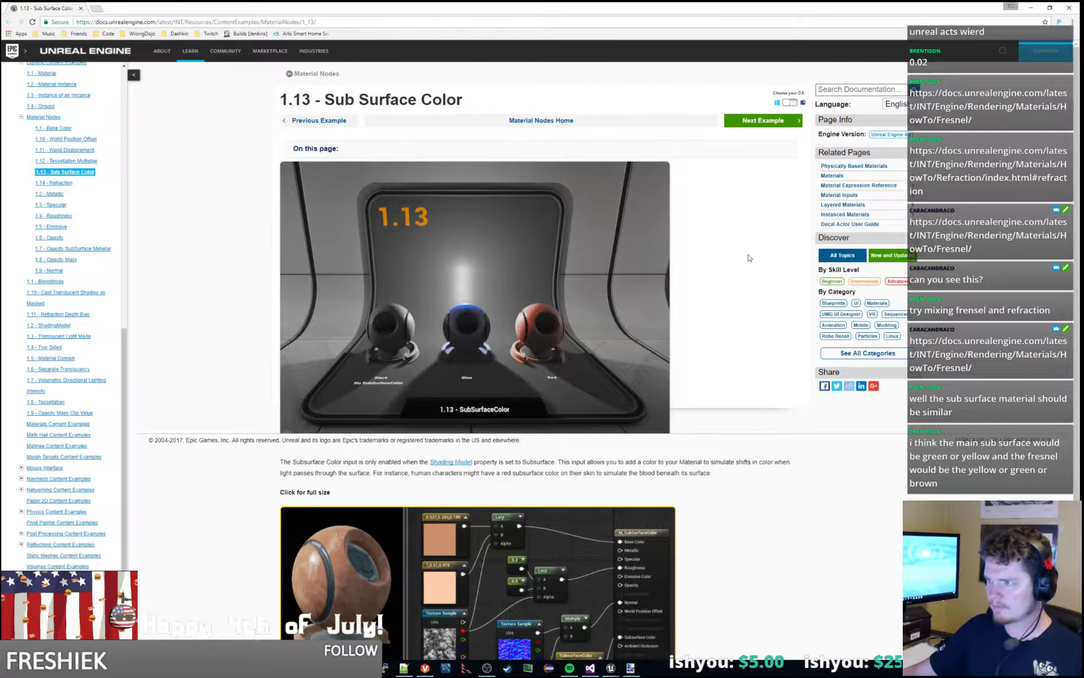
key(ctrl+f)
text(opacti)
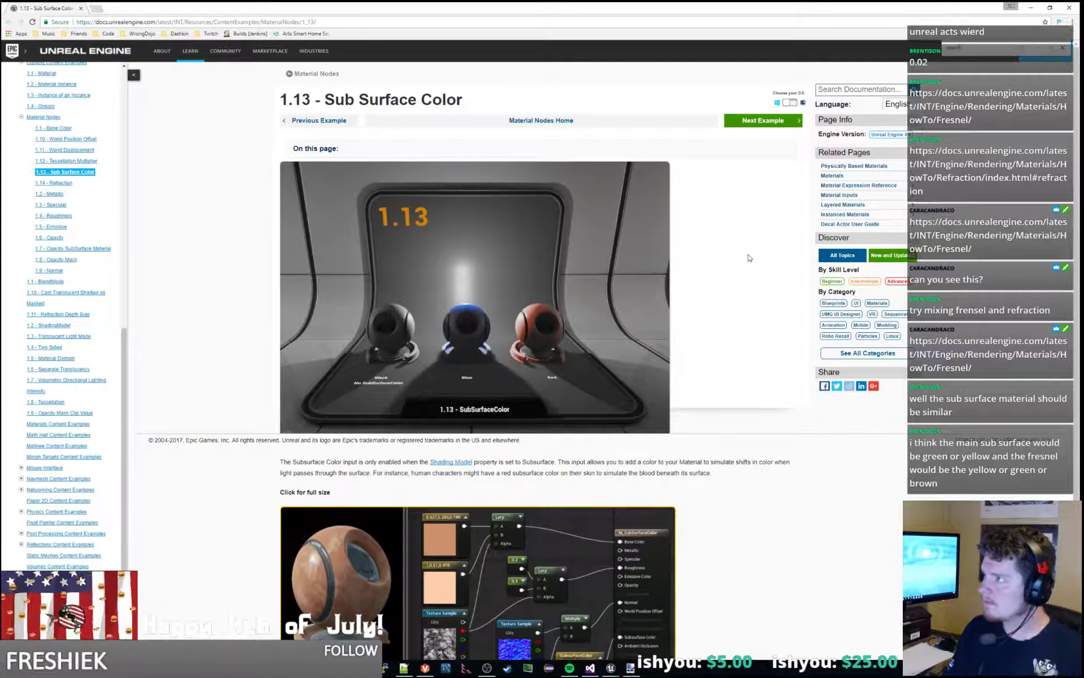
key(BackSpace)
key(BackSpace)
scroll(750, 258, down, 2)
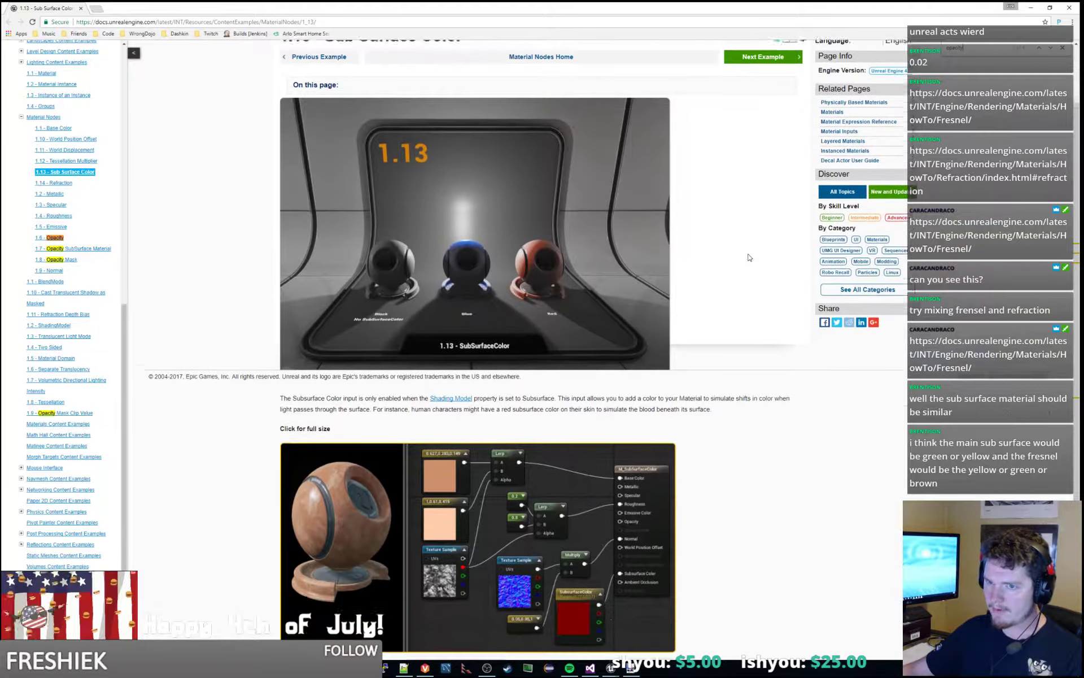
scroll(751, 424, up, 2)
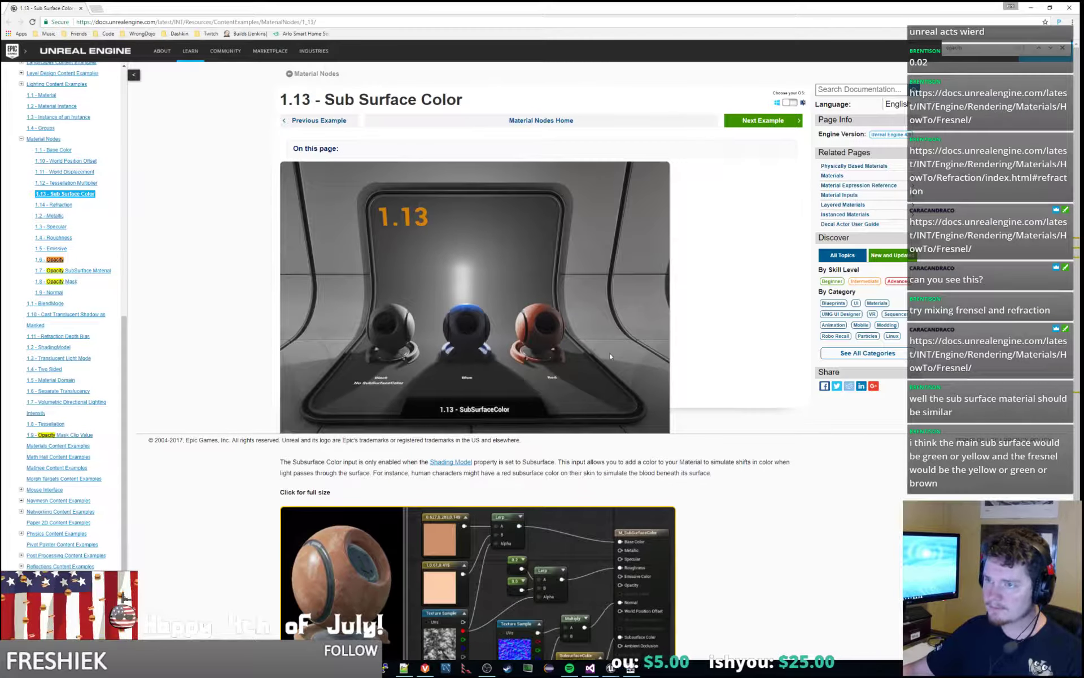
Read the documentation's description of the Subsurface Color input and examine its example material graph.
drag(348, 462, 406, 462)
click(390, 470)
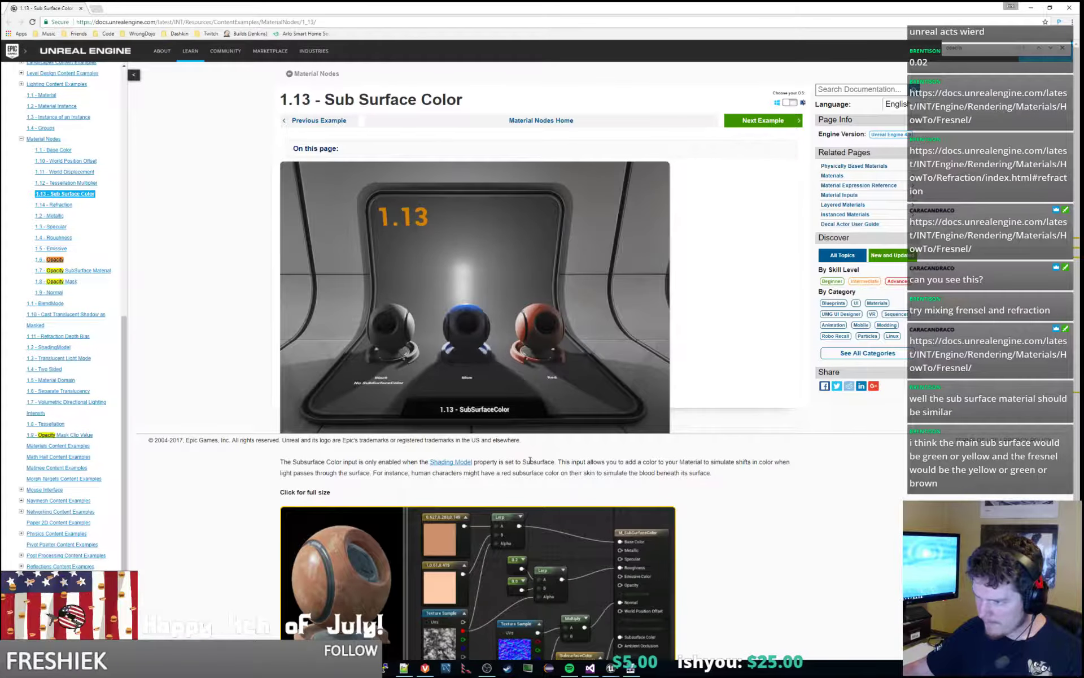
drag(531, 461, 714, 472)
click(716, 472)
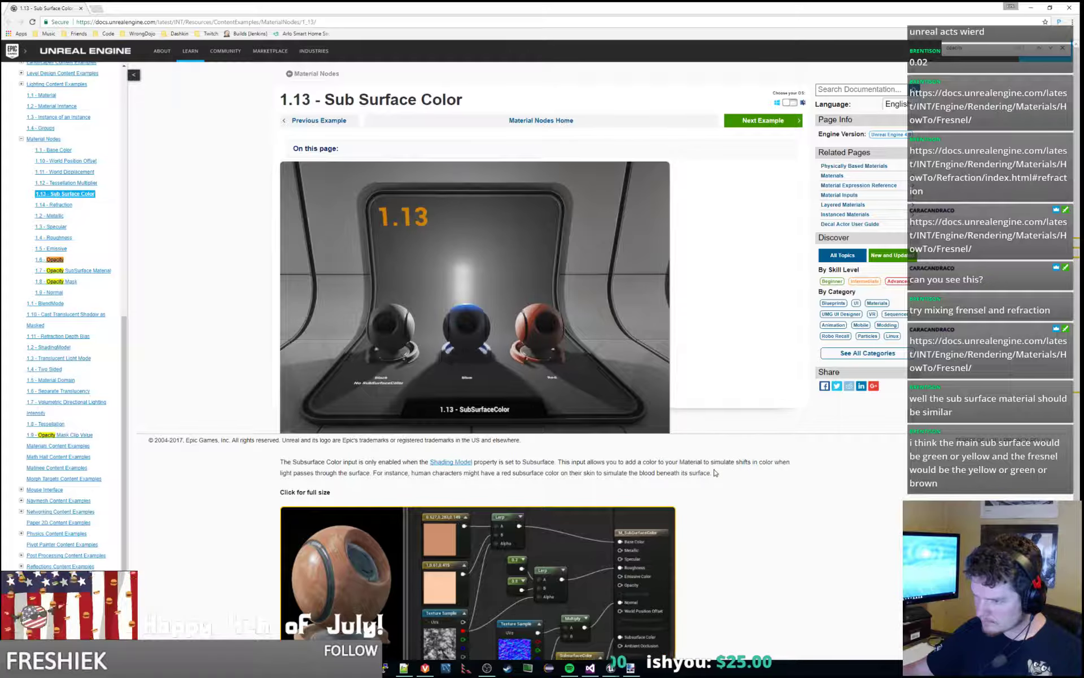
drag(443, 475, 713, 475)
click(714, 474)
scroll(713, 474, down, 1)
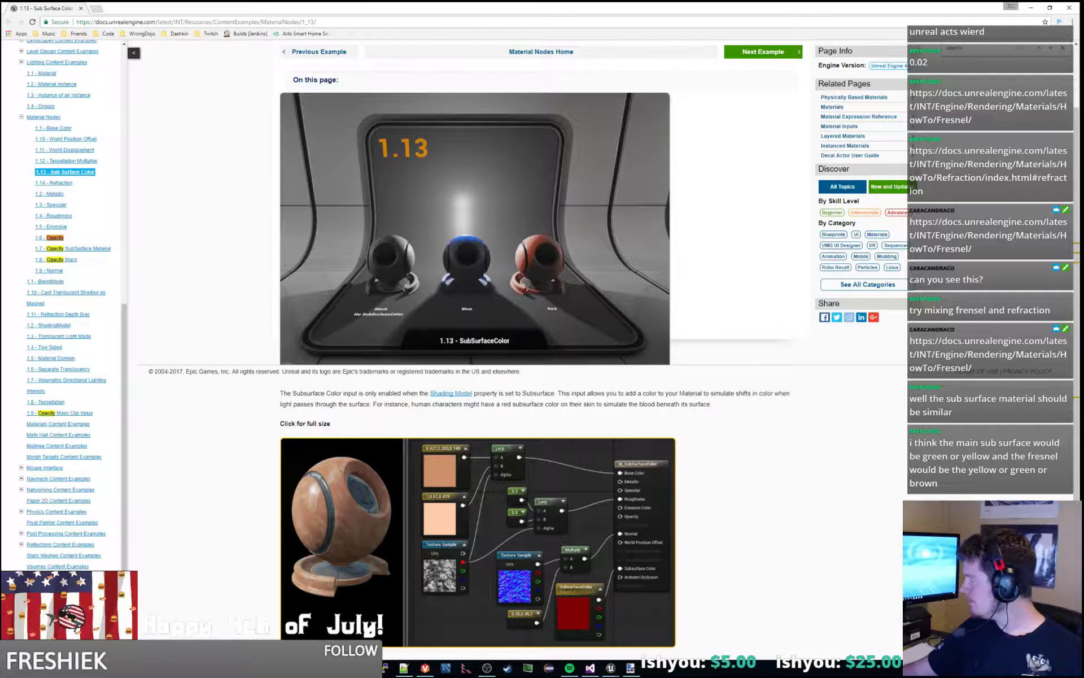
Back in test_grass_mesh_material, connect the Subsurface lighting group's Add output to input A of the 0.2 Multiply and apply the material.
key(alt+Tab)
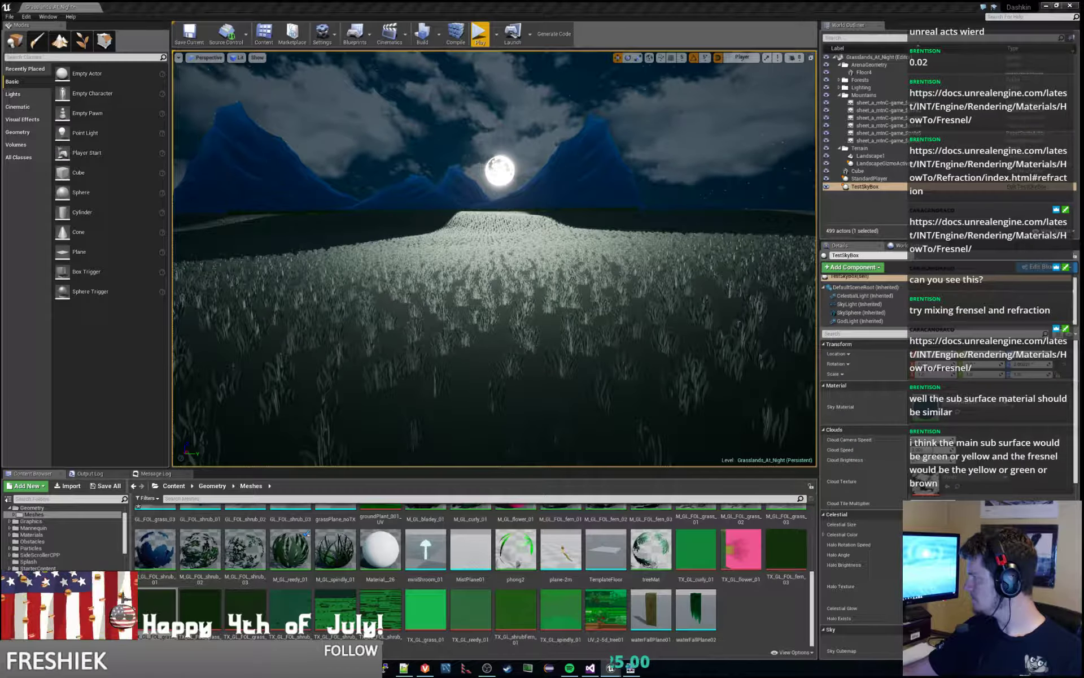
key(alt+Tab)
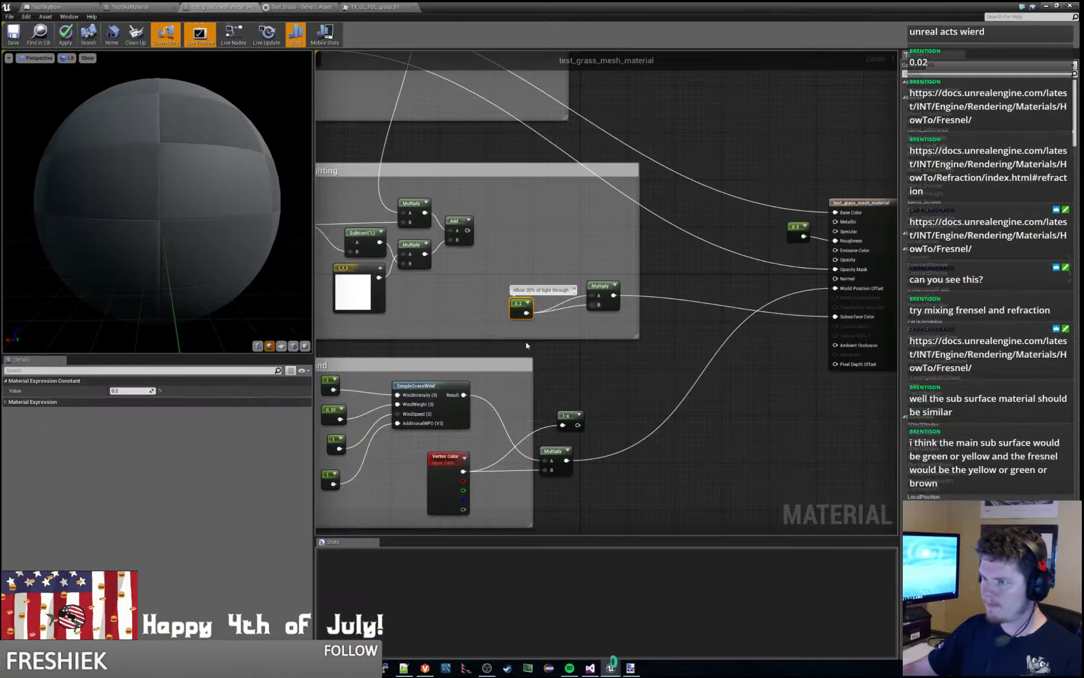
drag(468, 231, 605, 299)
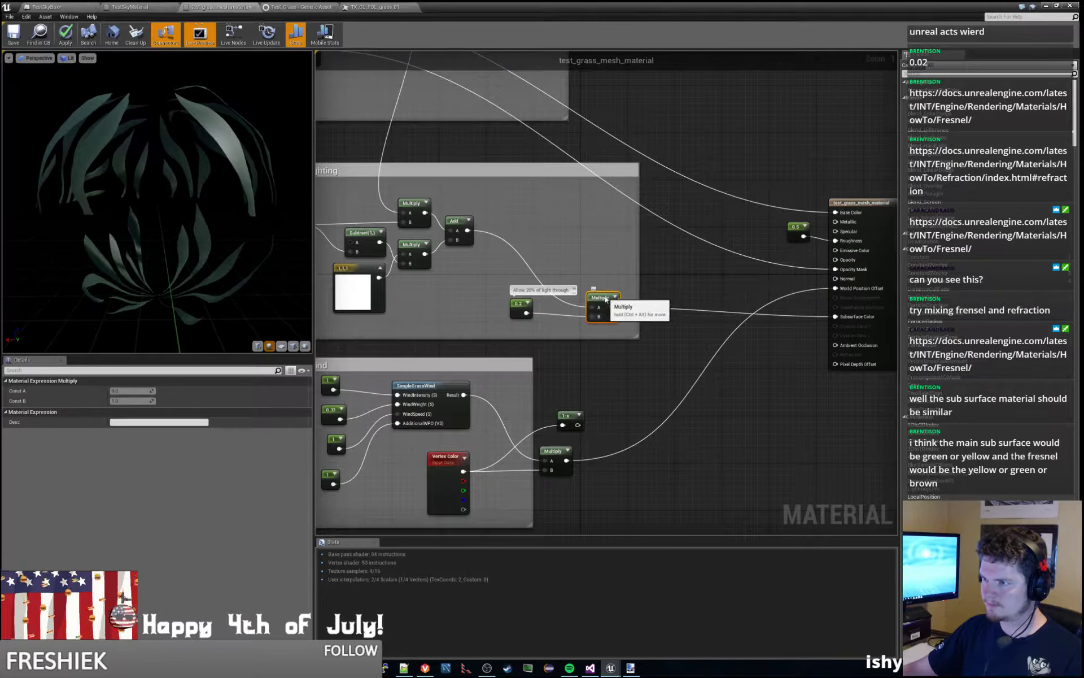
click(683, 259)
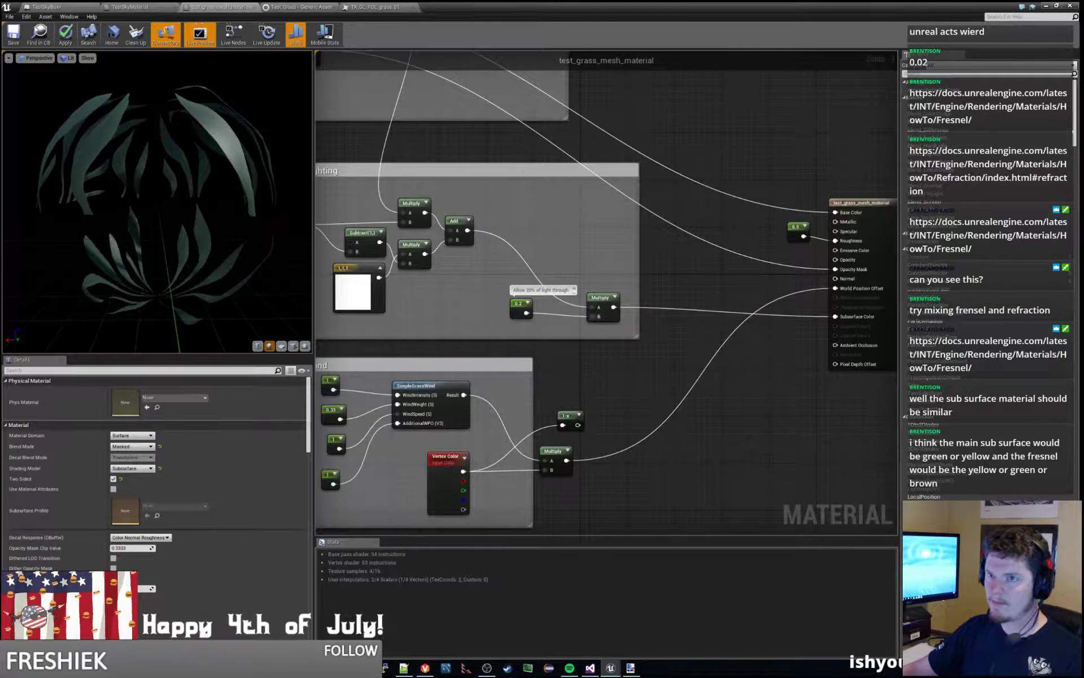
click(65, 33)
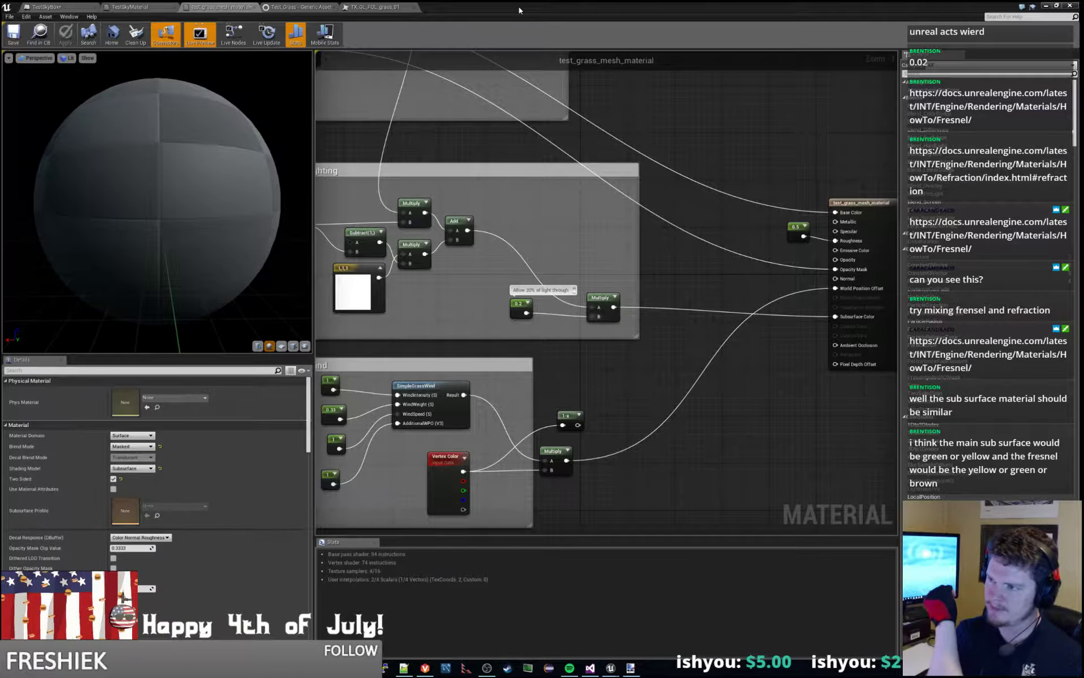
Return to the level editor, play the level and run the character through moonlit and shadowed areas to examine the grass shading.
drag(520, 10, 1083, 183)
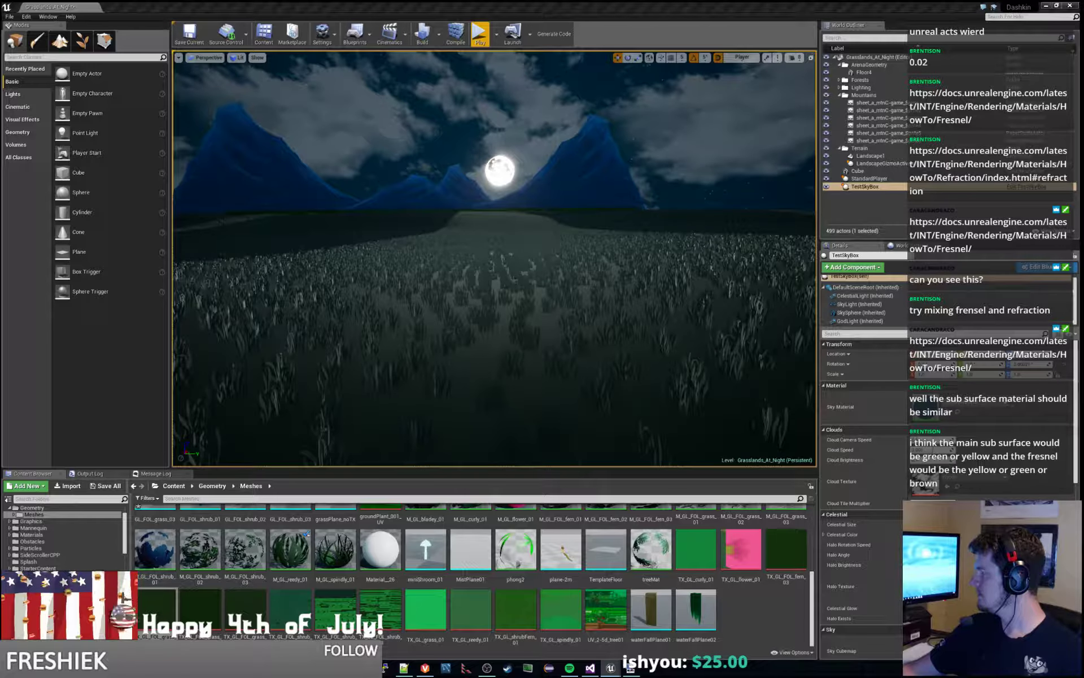
click(480, 34)
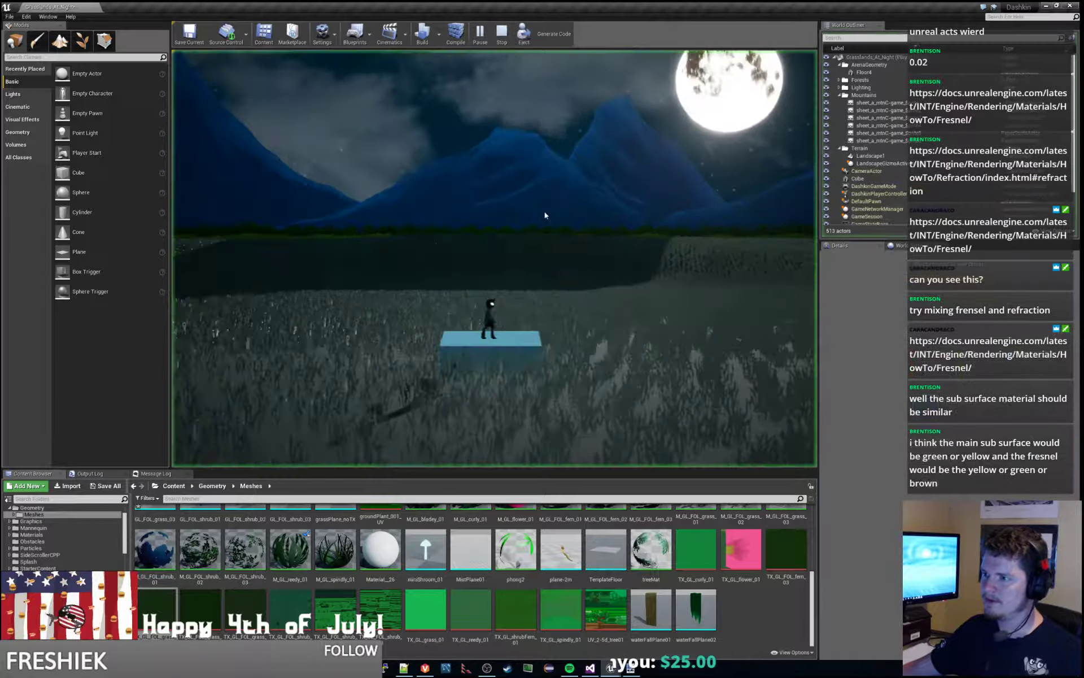
key(d)
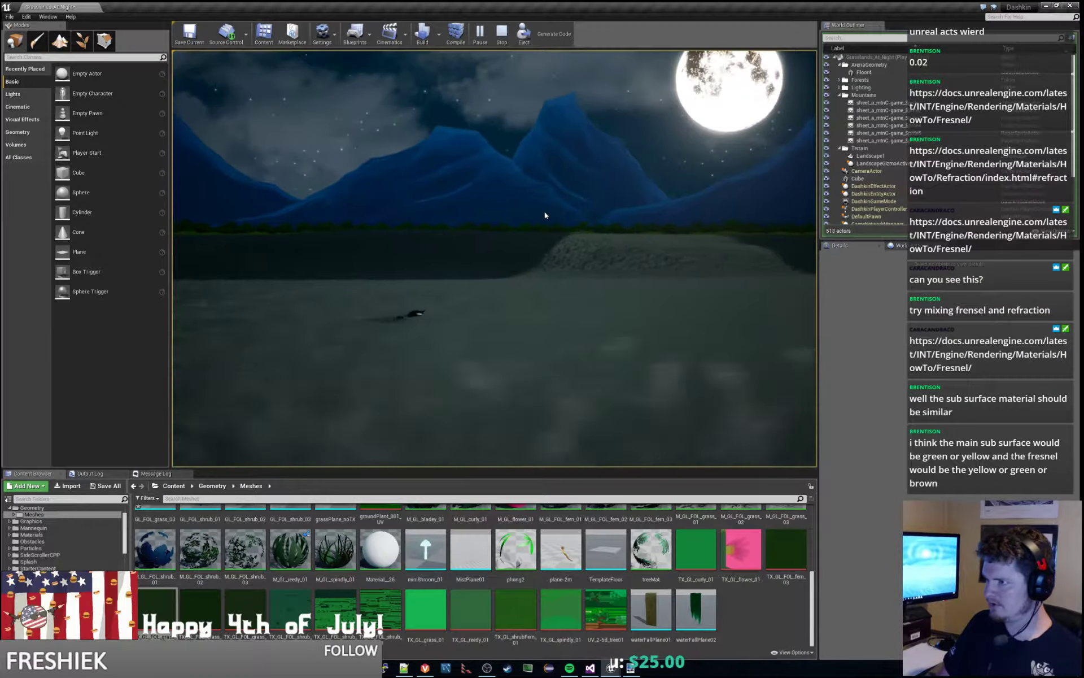
key(space)
key(d)
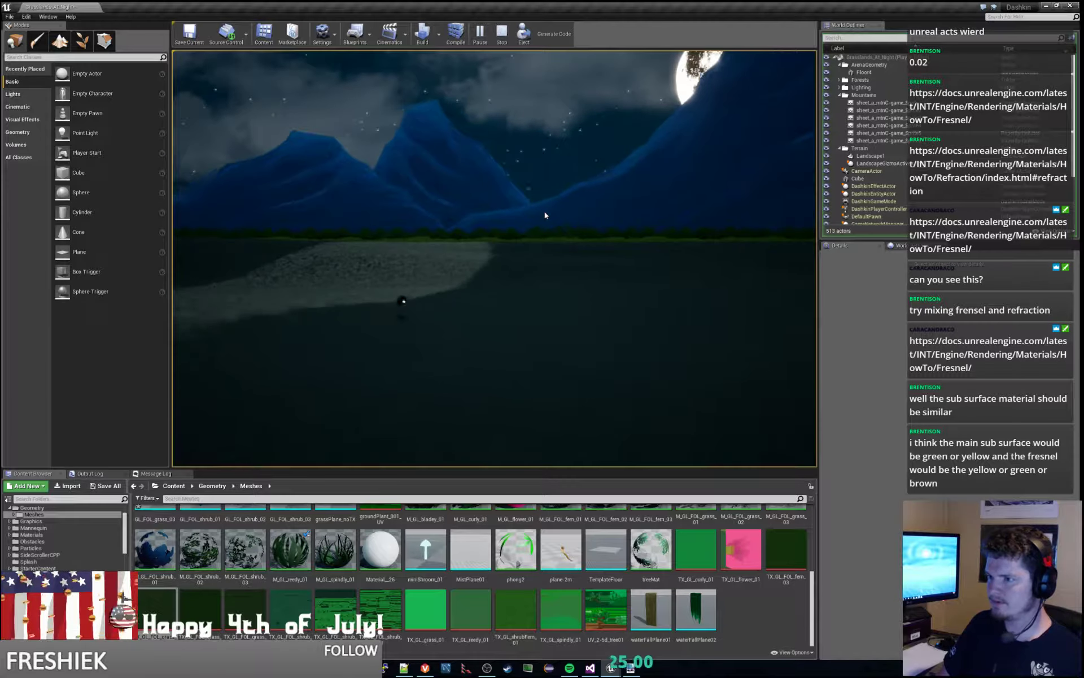
key(d)
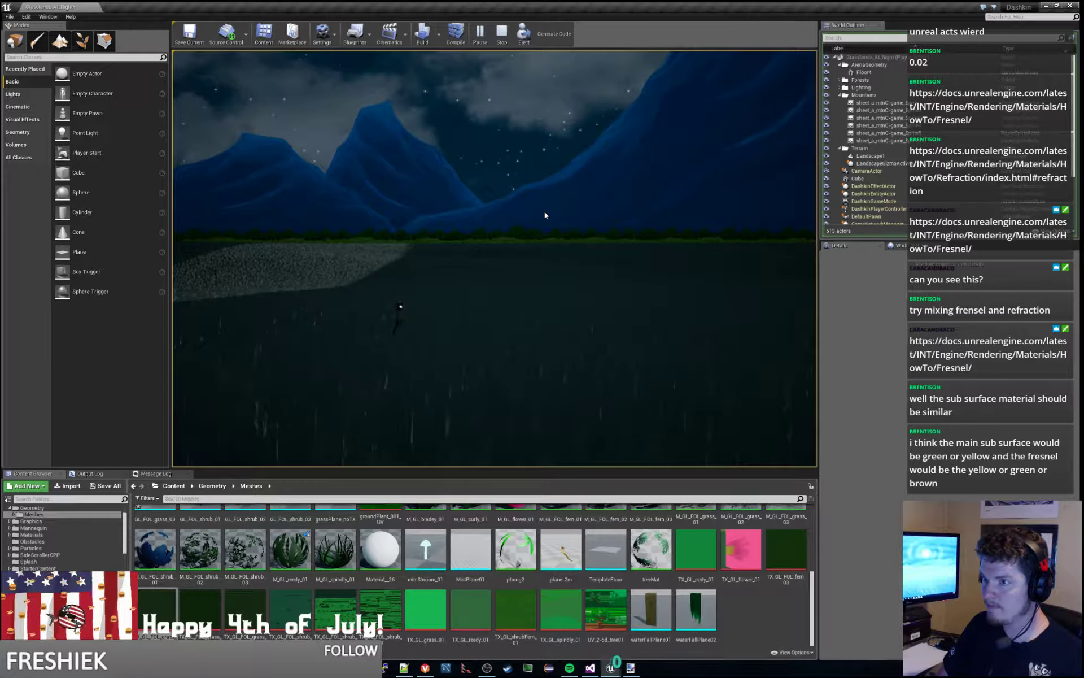
key(d)
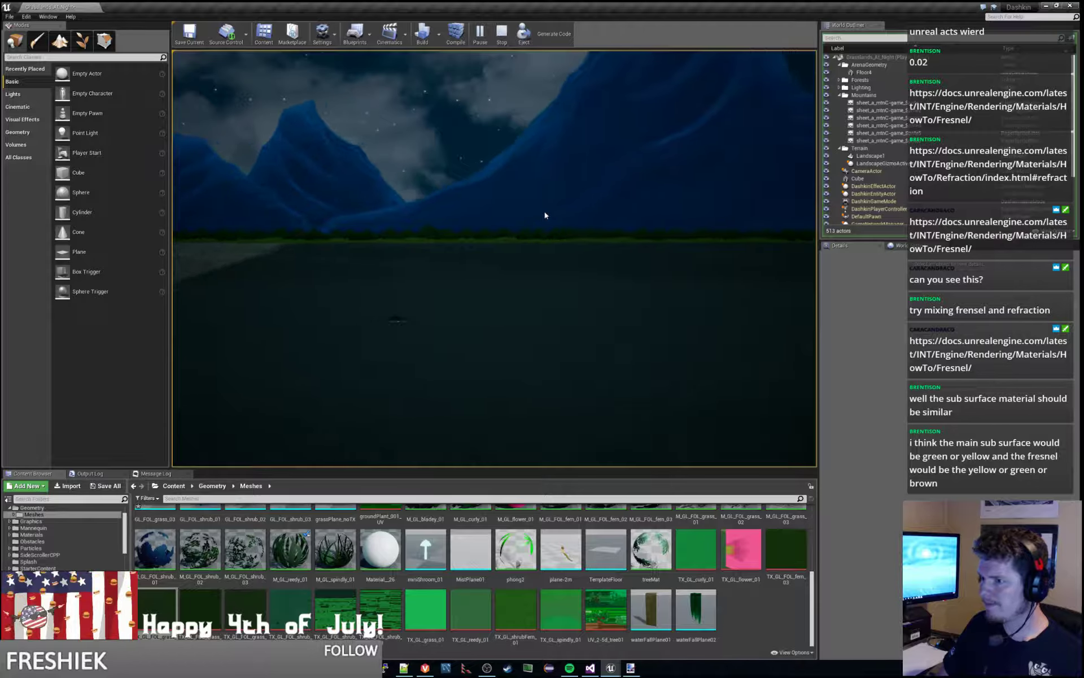
key(d)
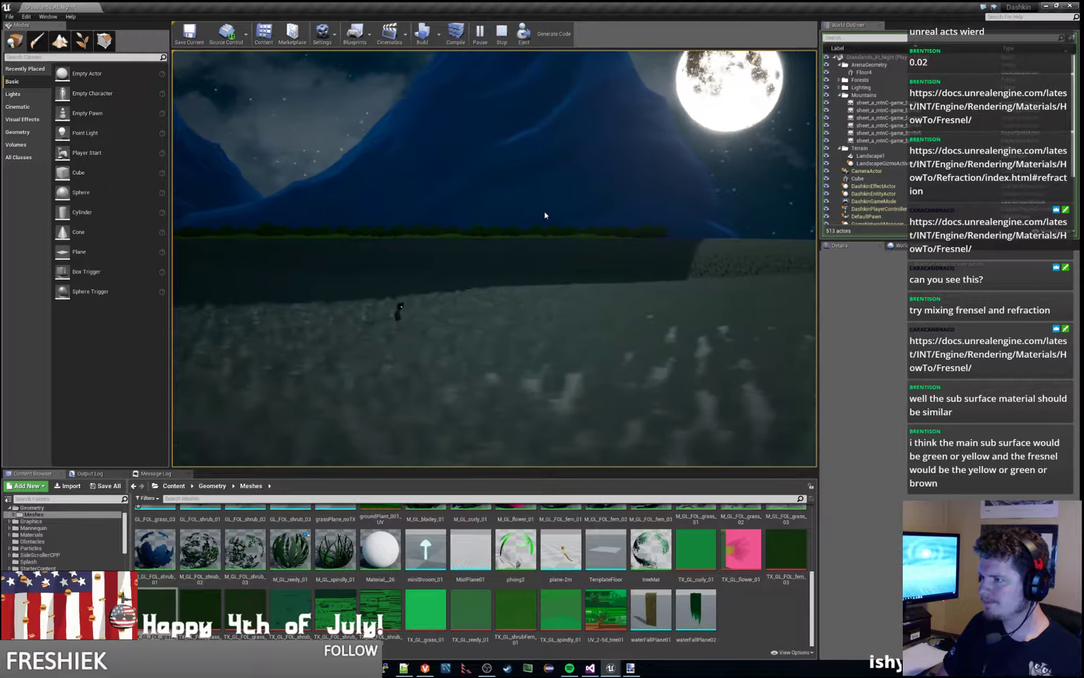
key(a)
key(d)
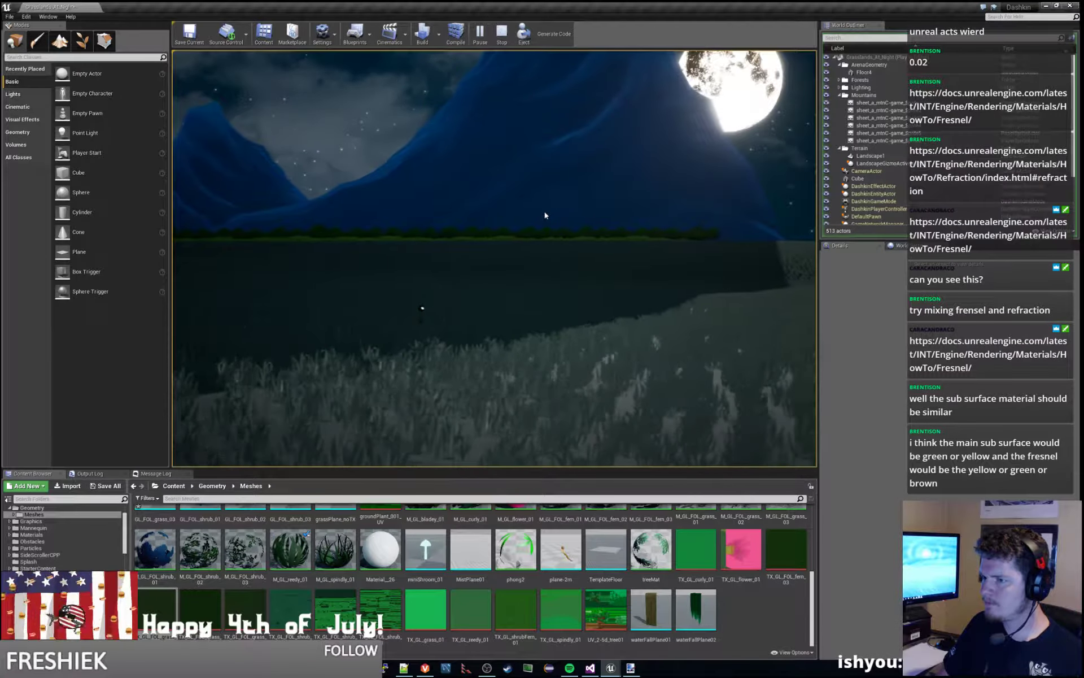
key(d)
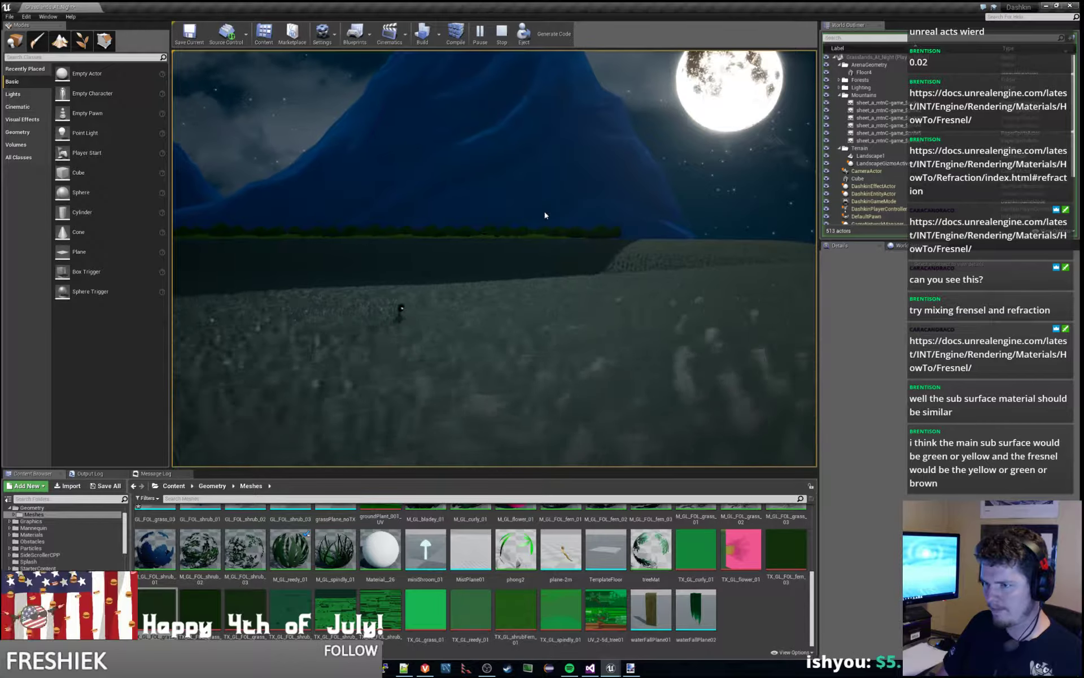
key(w)
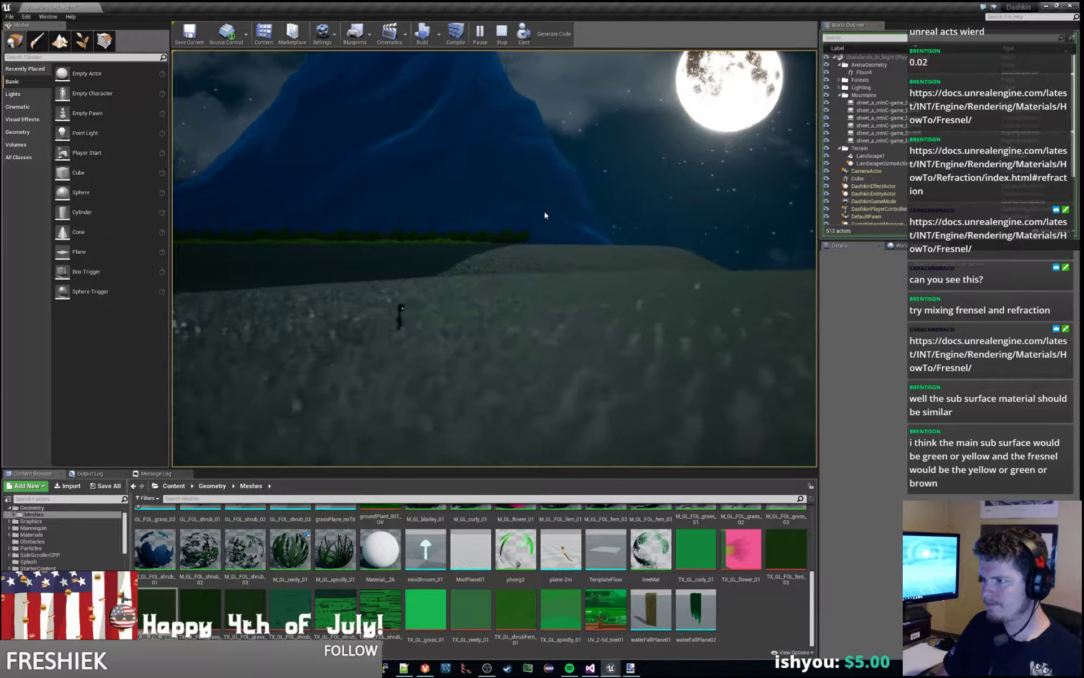
key(a)
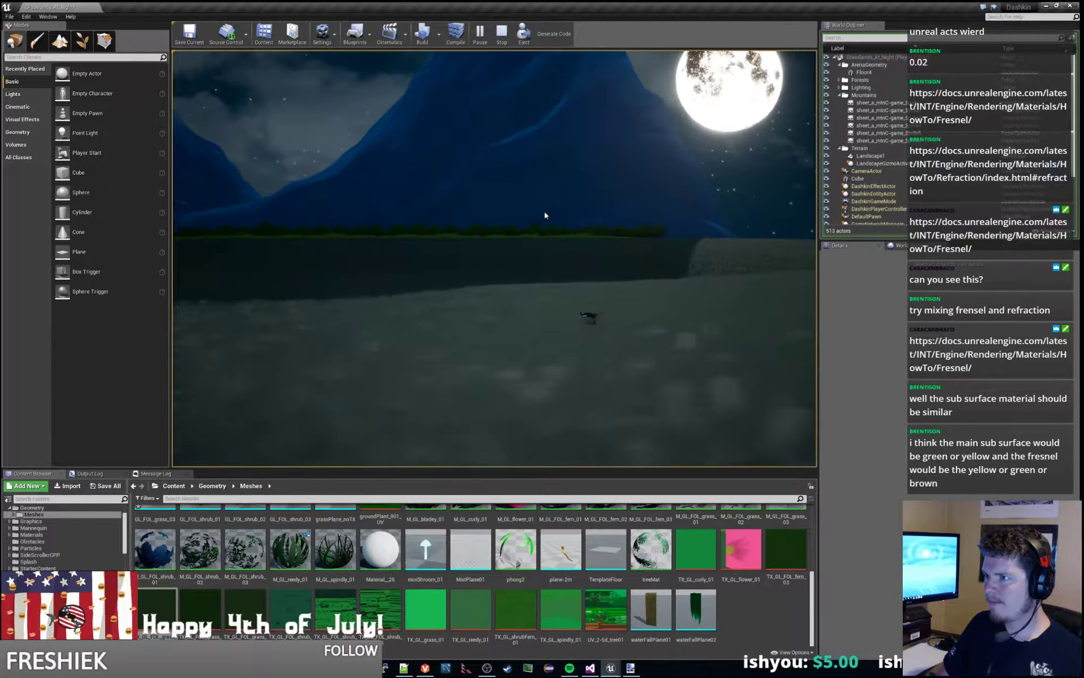
key(a)
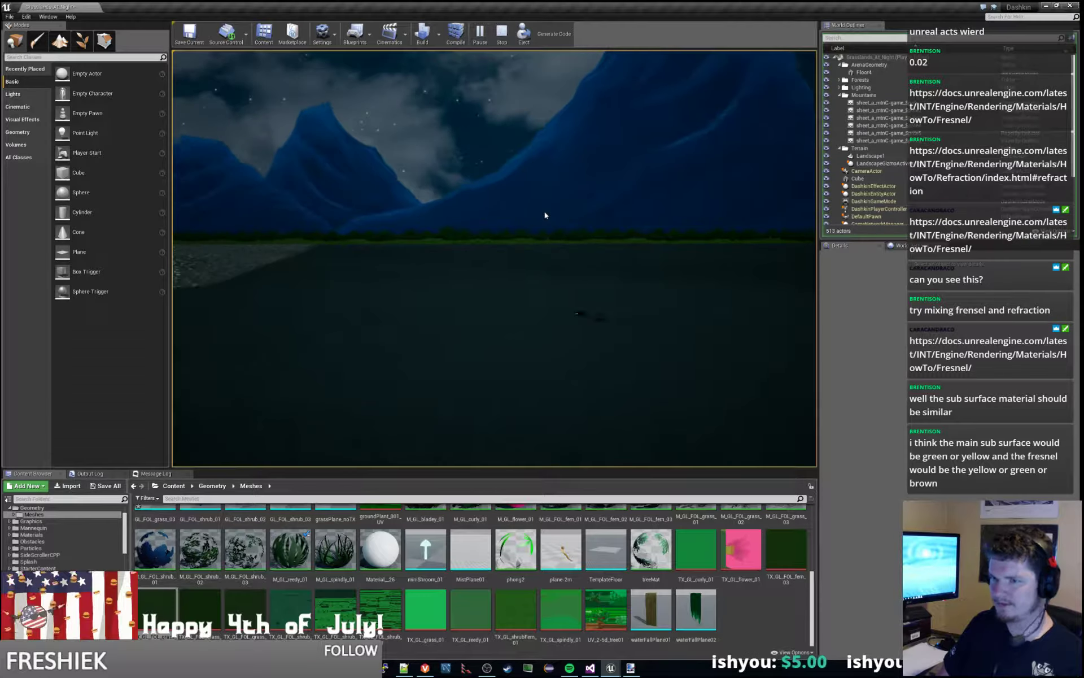
key(d)
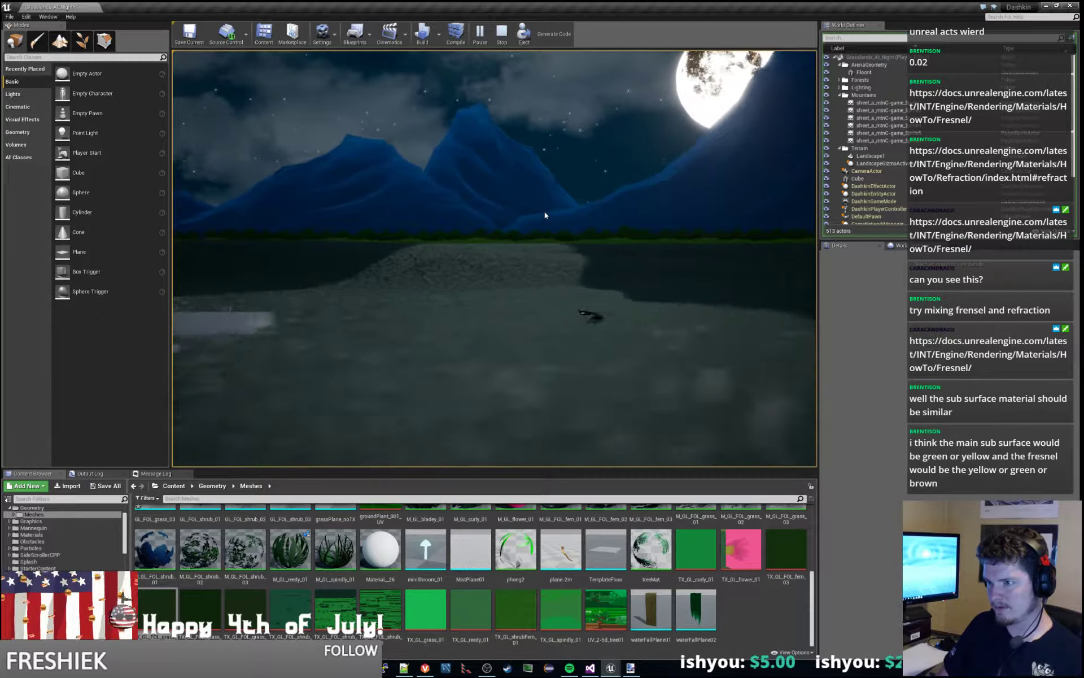
key(a)
key(space)
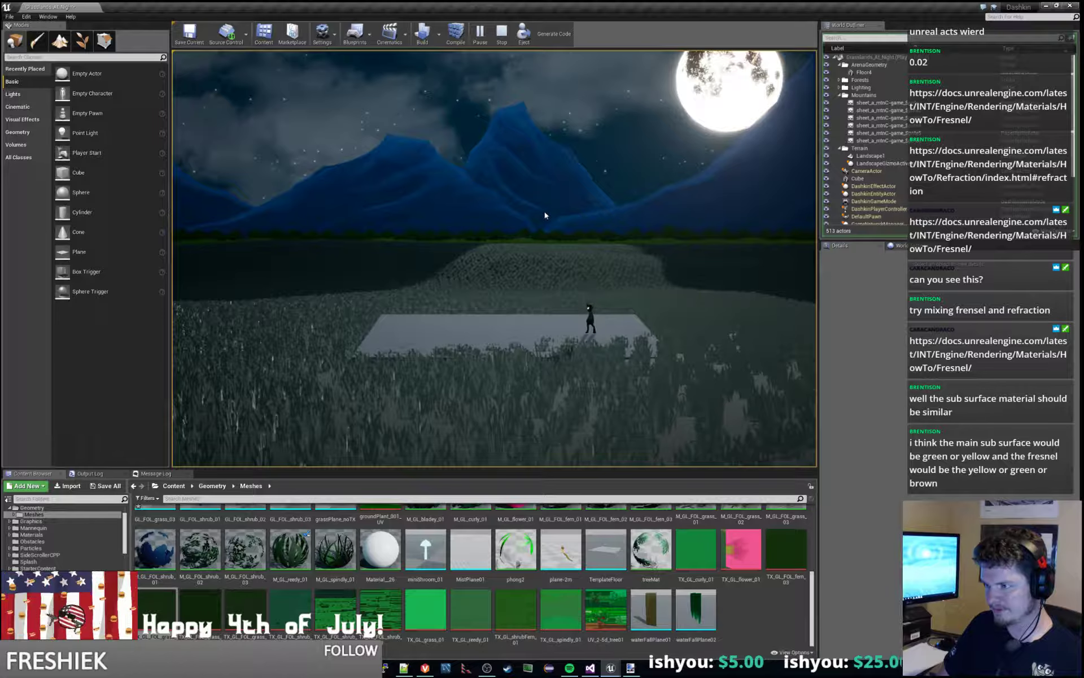
key(d)
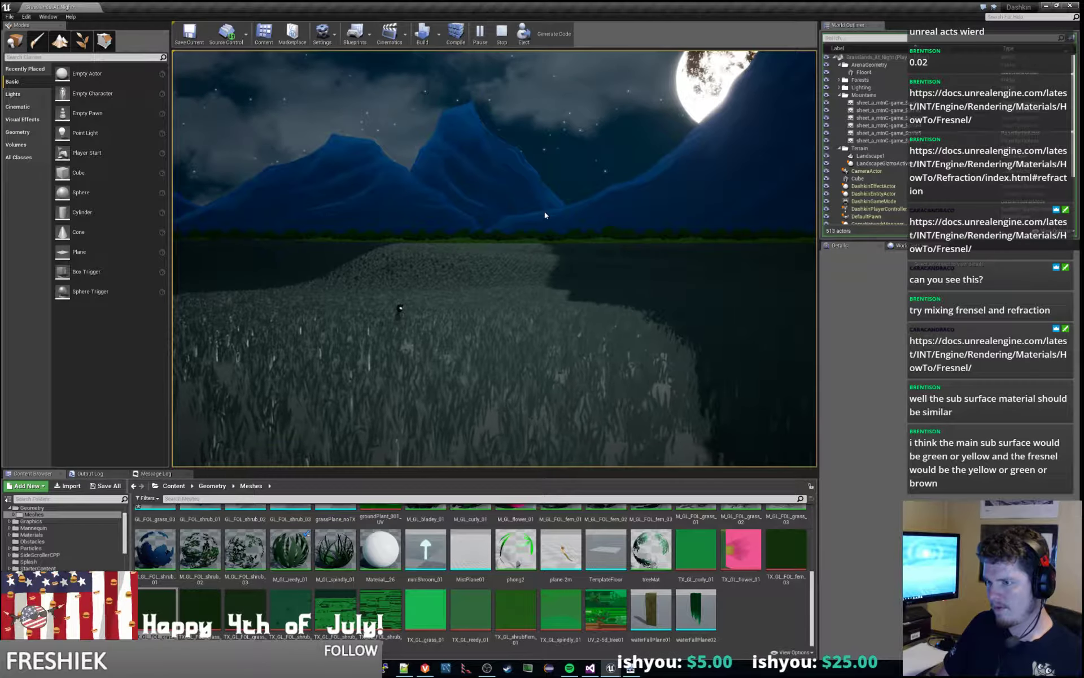
key(d)
key(d)
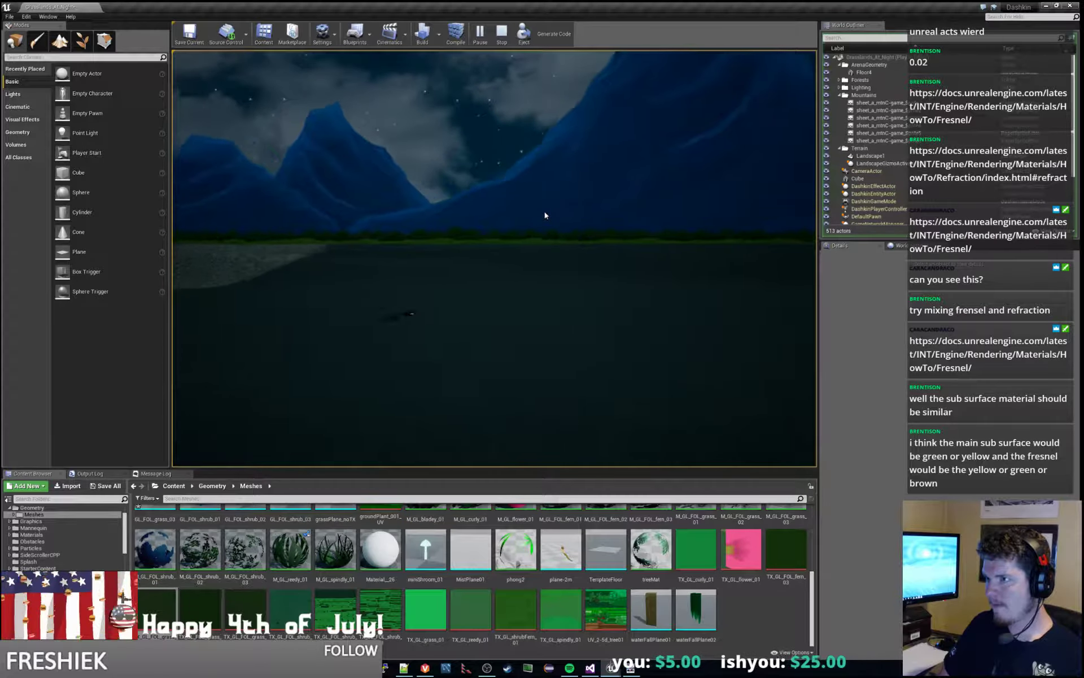
Run the character back and forth between the shadowed plain and the moonlit grass to compare shading, and stop the play session.
key(d)
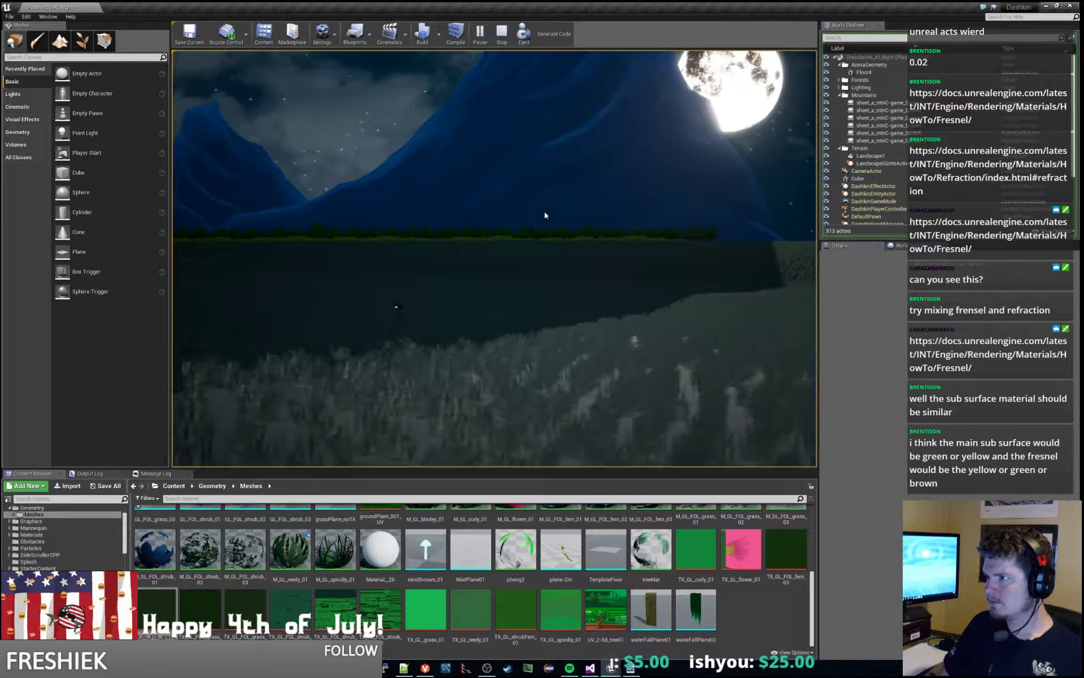
key(a)
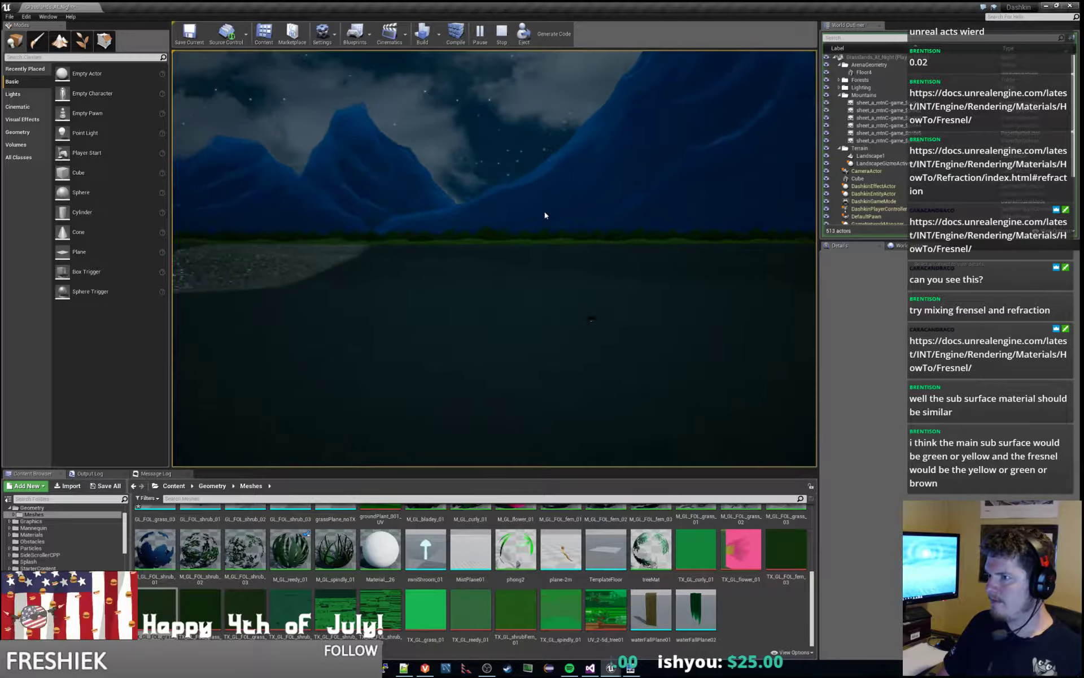
key(a)
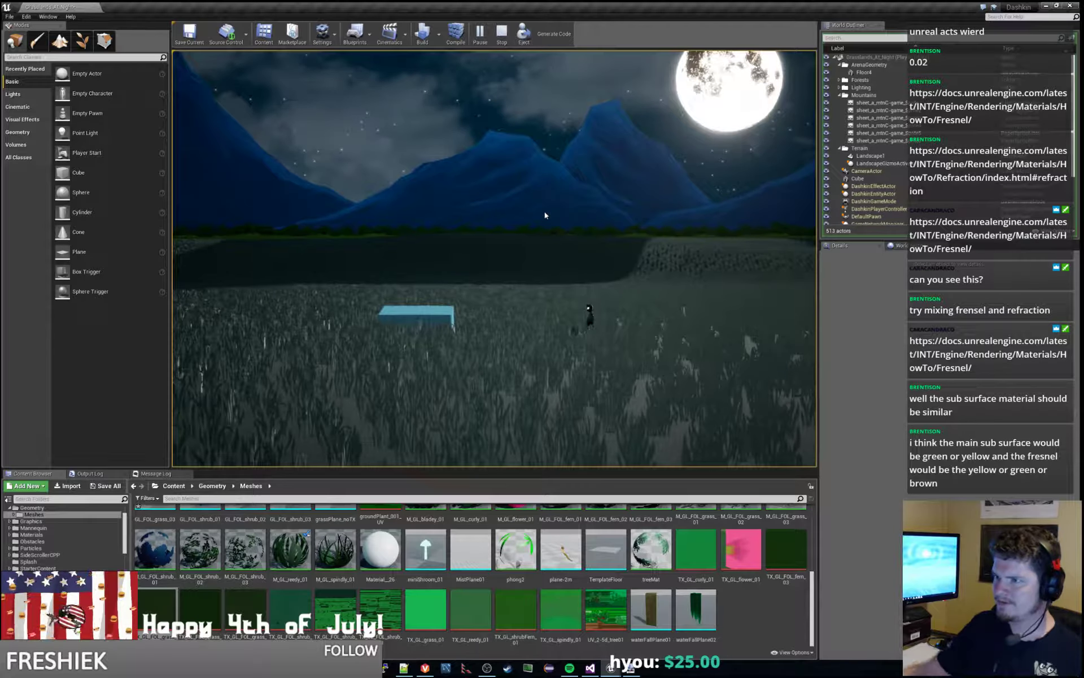
key(Escape)
From behind the mountain range, select the tall mountain sprite sheet_a_mtnC-game_Sprite2 at the landscape's edge and adjust its height downward.
key(w)
right_drag(495, 258, 305, 260)
key(w)
key(w)
key(w)
key(w)
key(w)
key(s)
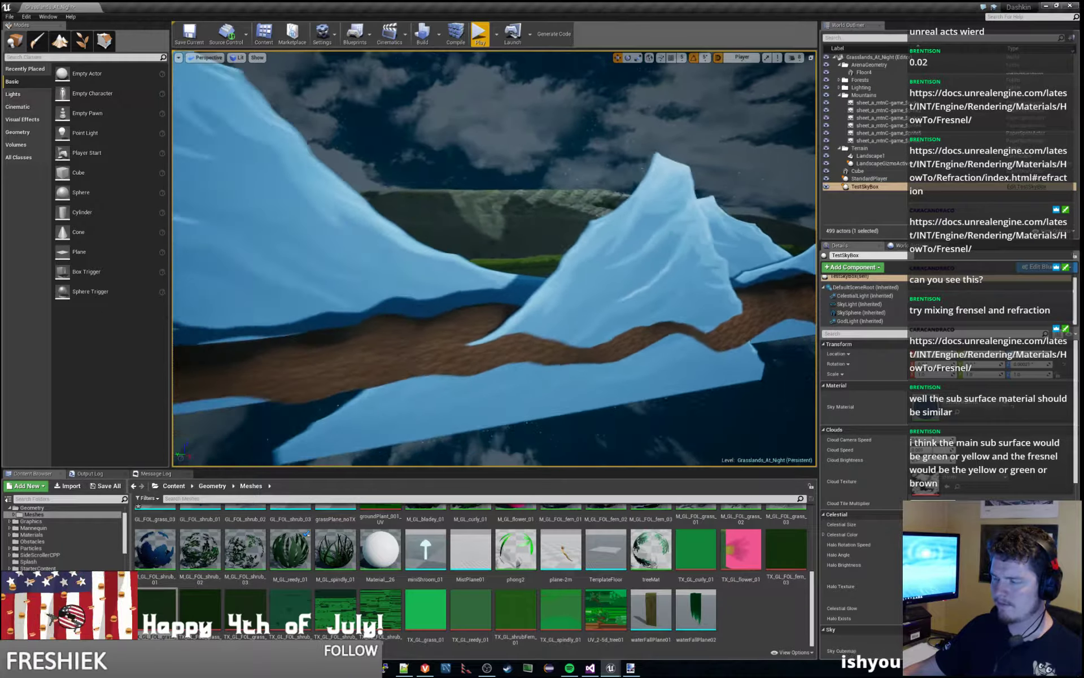
key(w)
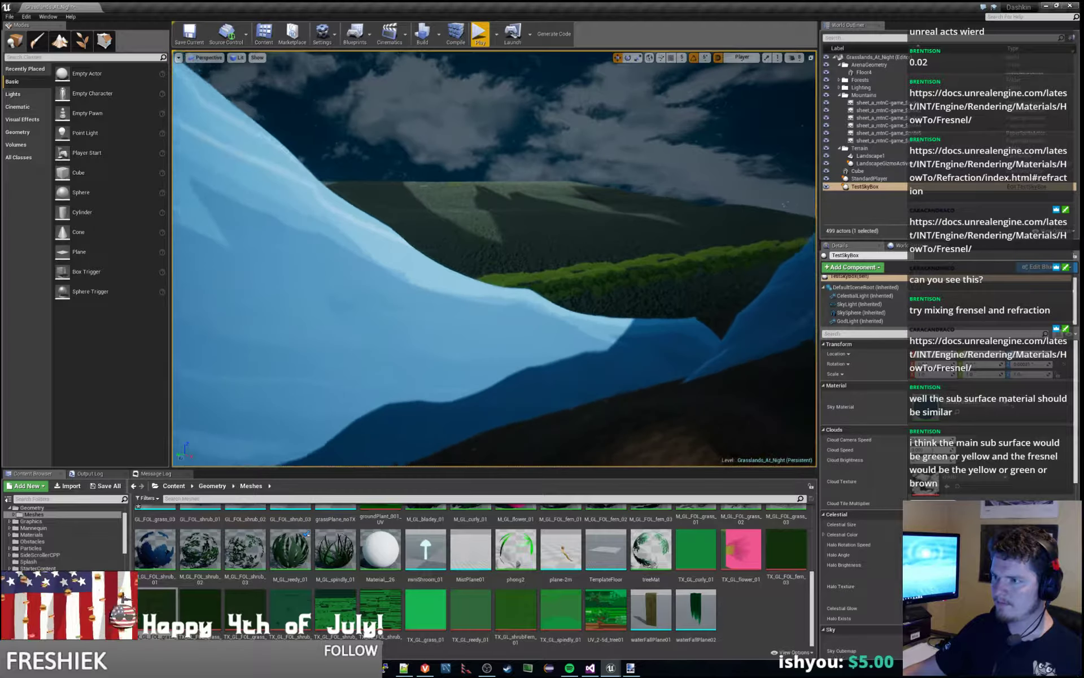
key(s)
key(w)
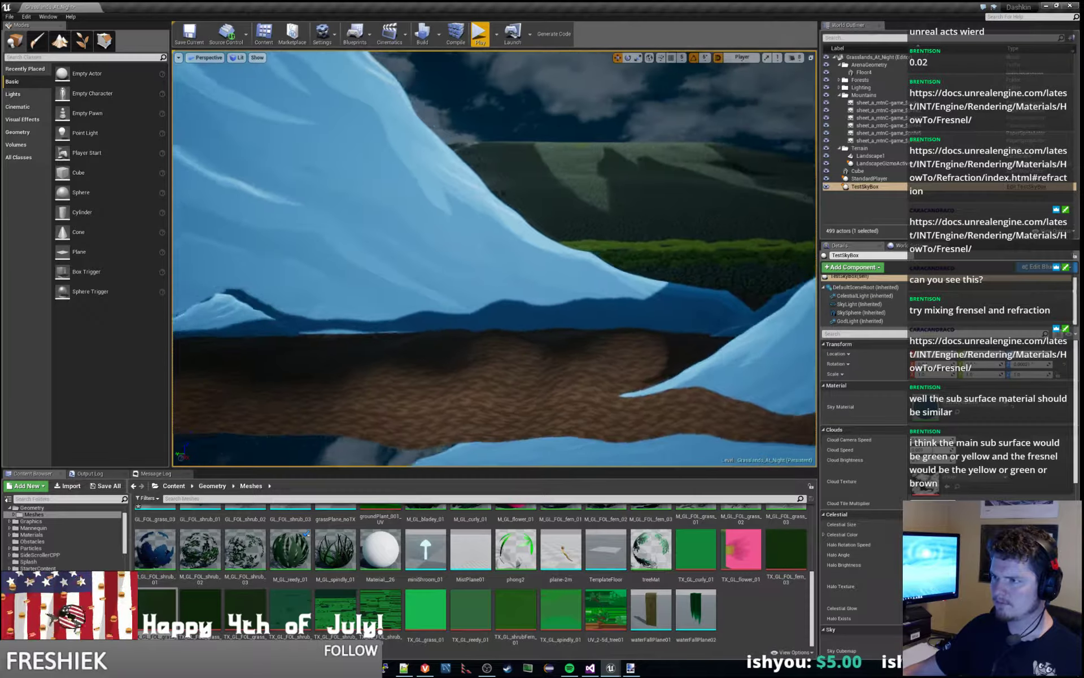
key(a)
right_drag(495, 258, 604, 259)
key(d)
right_drag(495, 258, 465, 280)
key(s)
key(d)
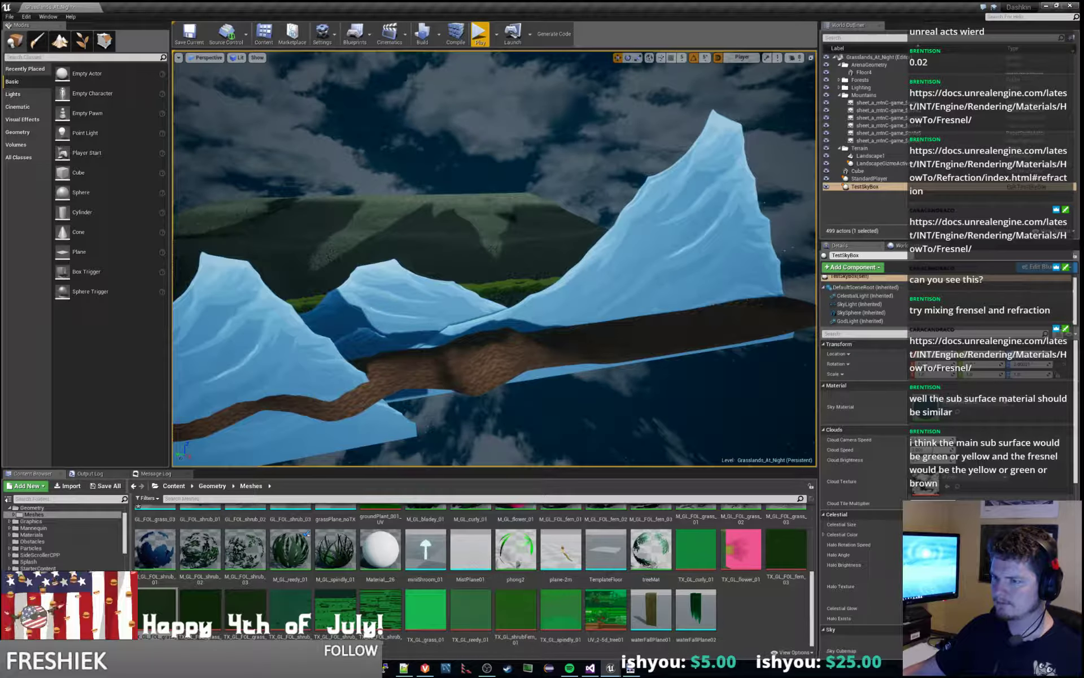
click(370, 342)
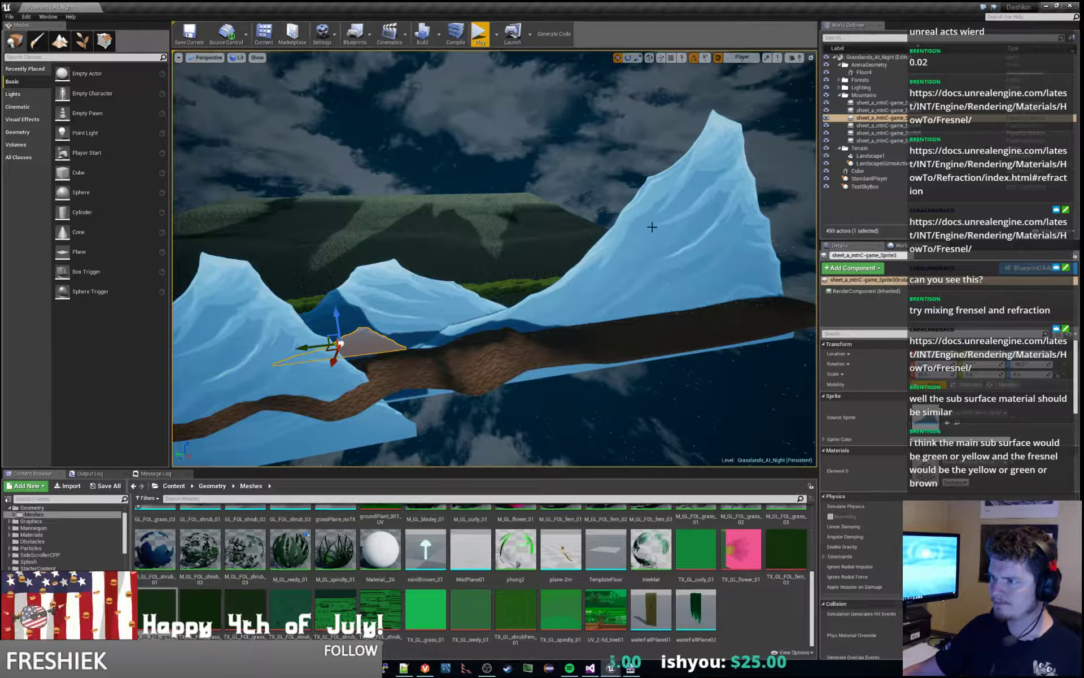
drag(621, 259, 620, 272)
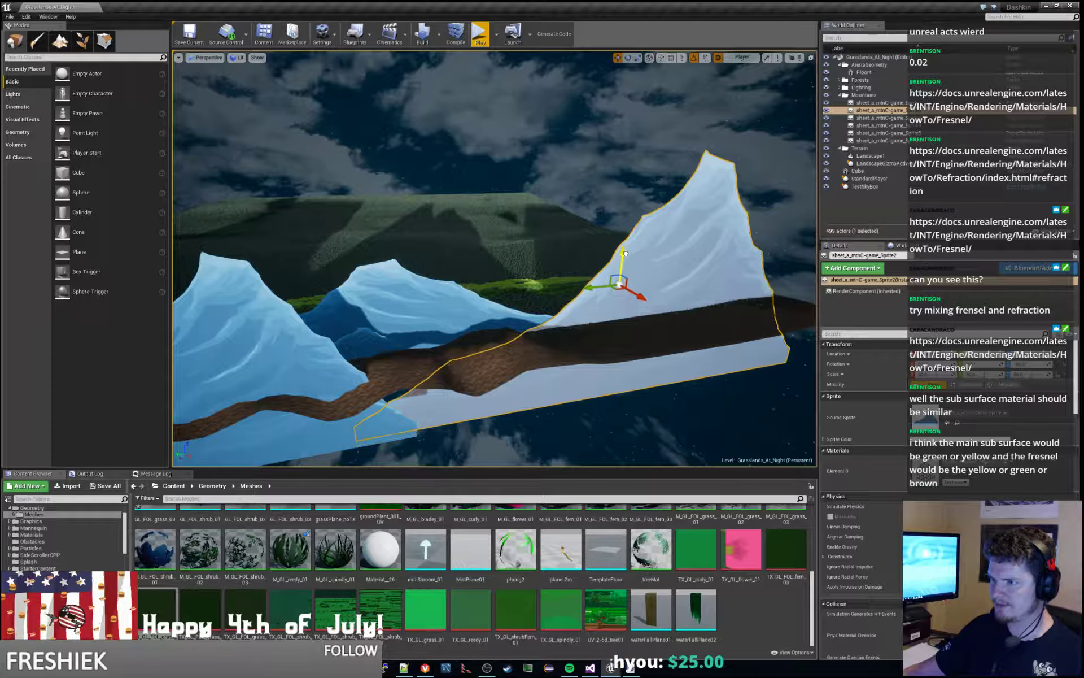
drag(626, 251, 612, 243)
Slide the tall mountain sprite along the Y axis, away from its neighbours and out past the landscape's corner.
right_drag(589, 206, 395, 223)
right_drag(537, 231, 542, 301)
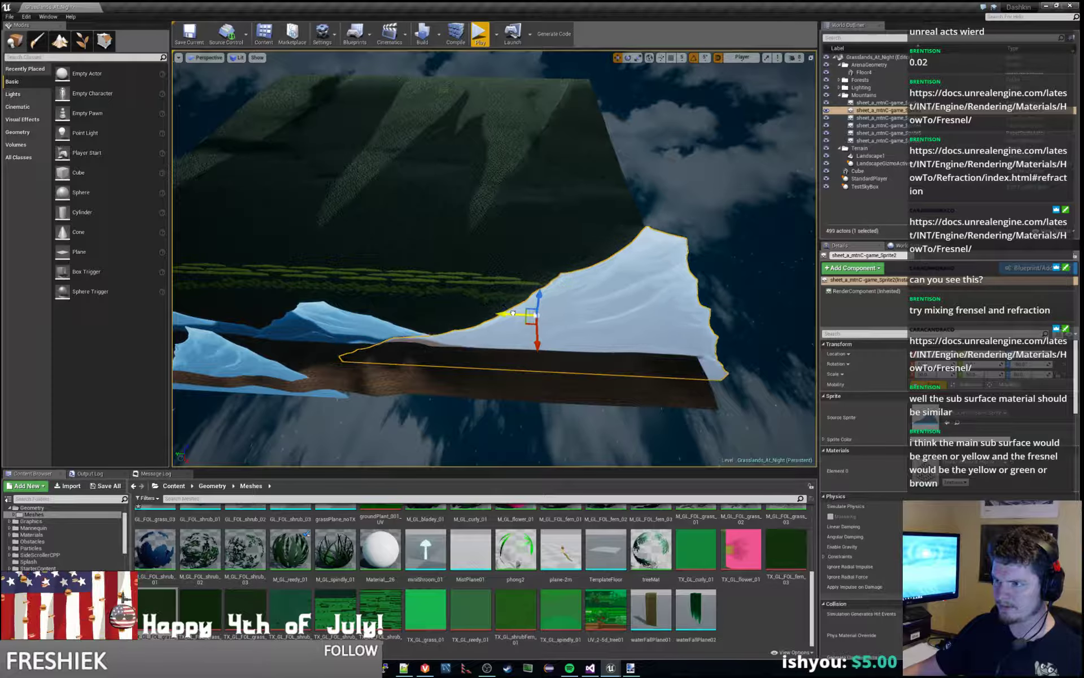
drag(513, 313, 604, 321)
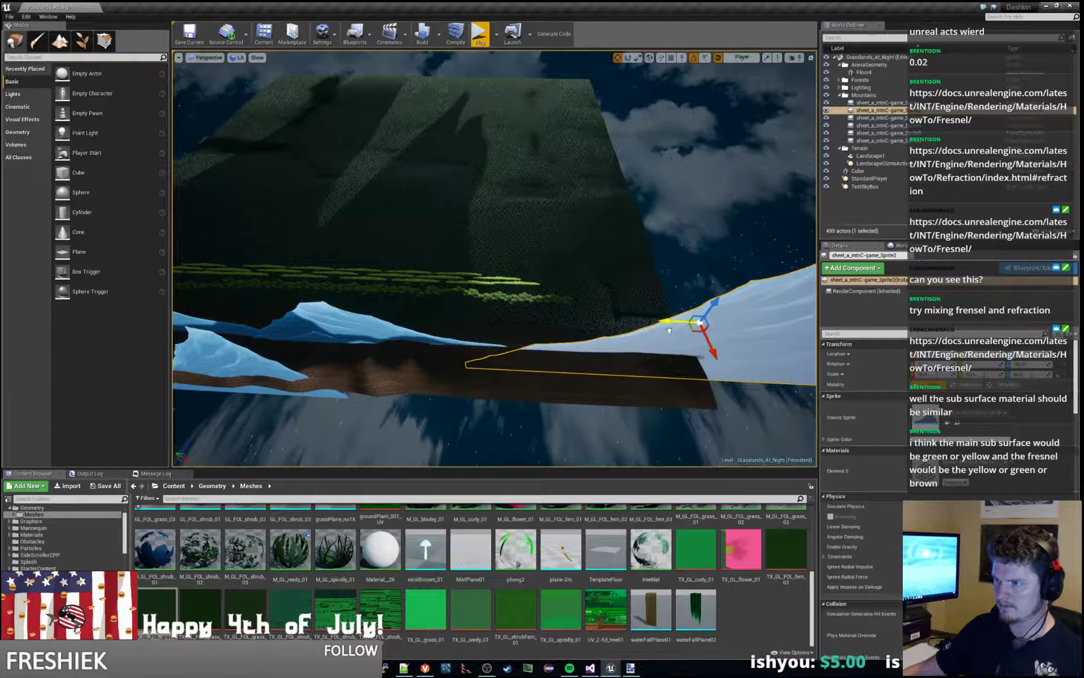
Play the level and run the character past the starting platform to check the mountain's new position and shadows, and stop playing.
click(479, 35)
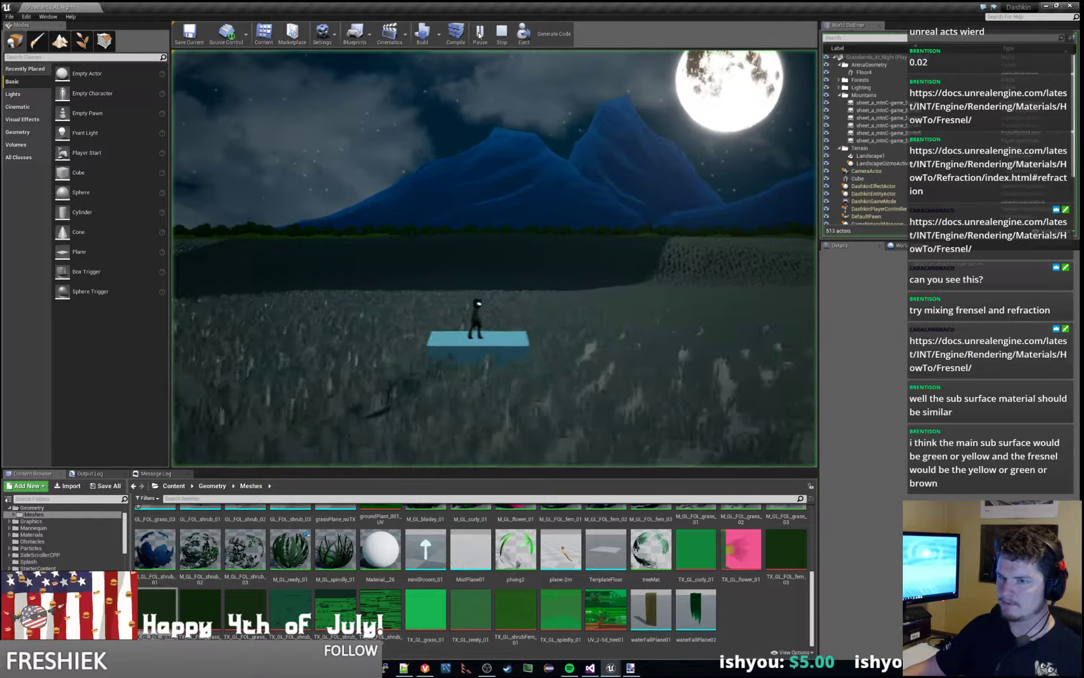
key(a)
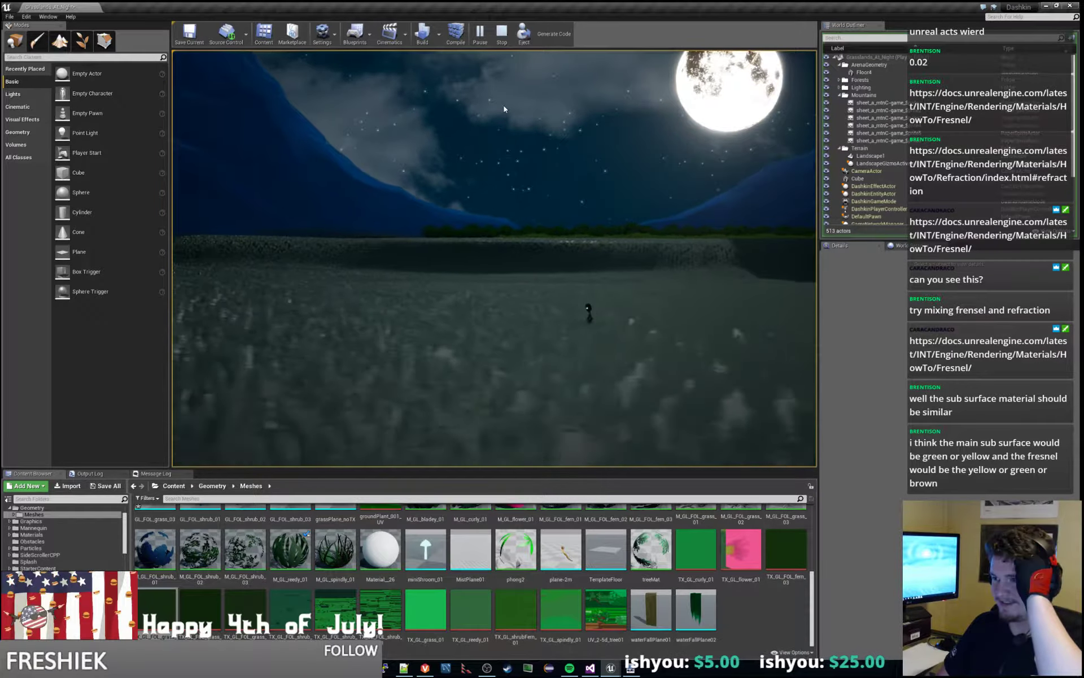
key(d)
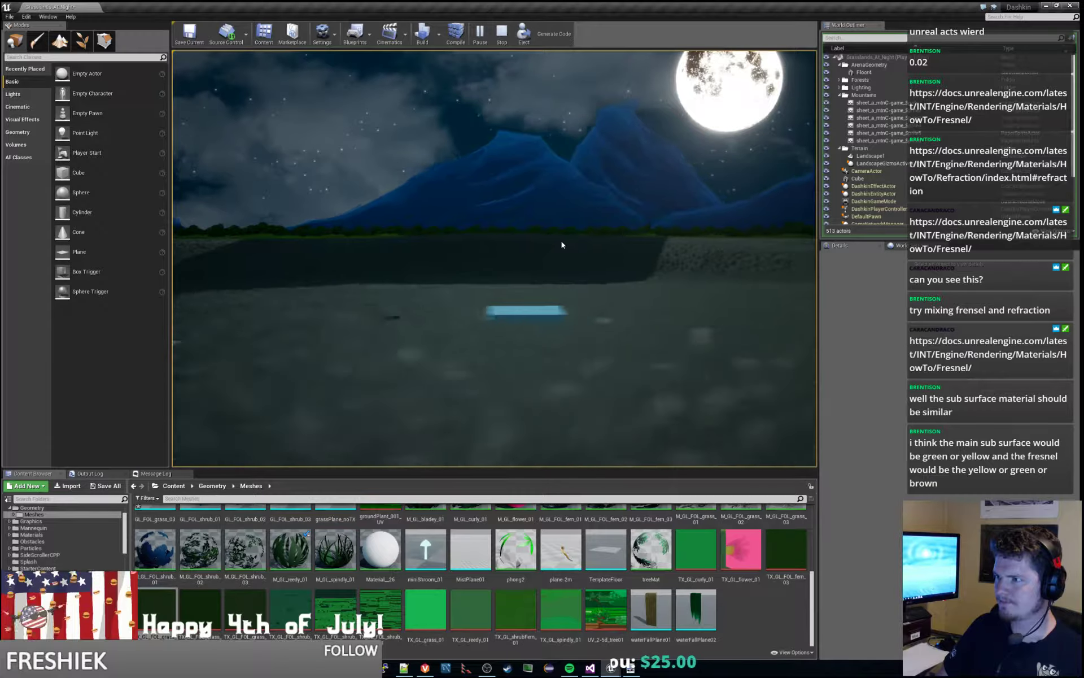
key(Escape)
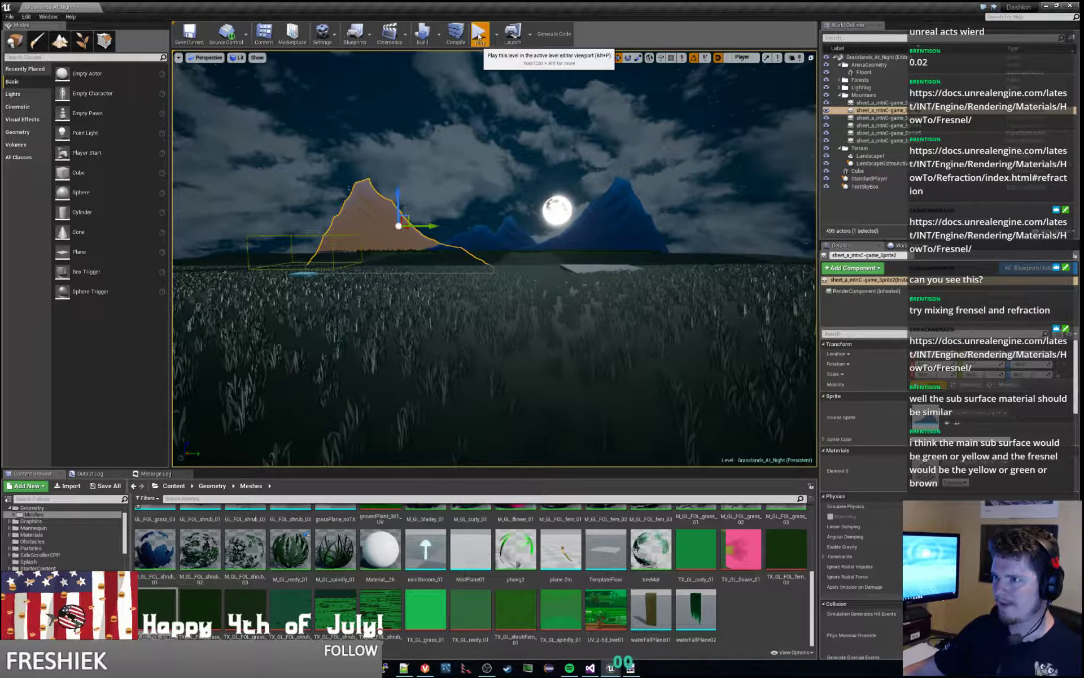
Select a distant shrub sprite, find its source asset under Materials/Obstacles, and open it for inspection before returning to the level.
click(424, 250)
key(a)
key(w)
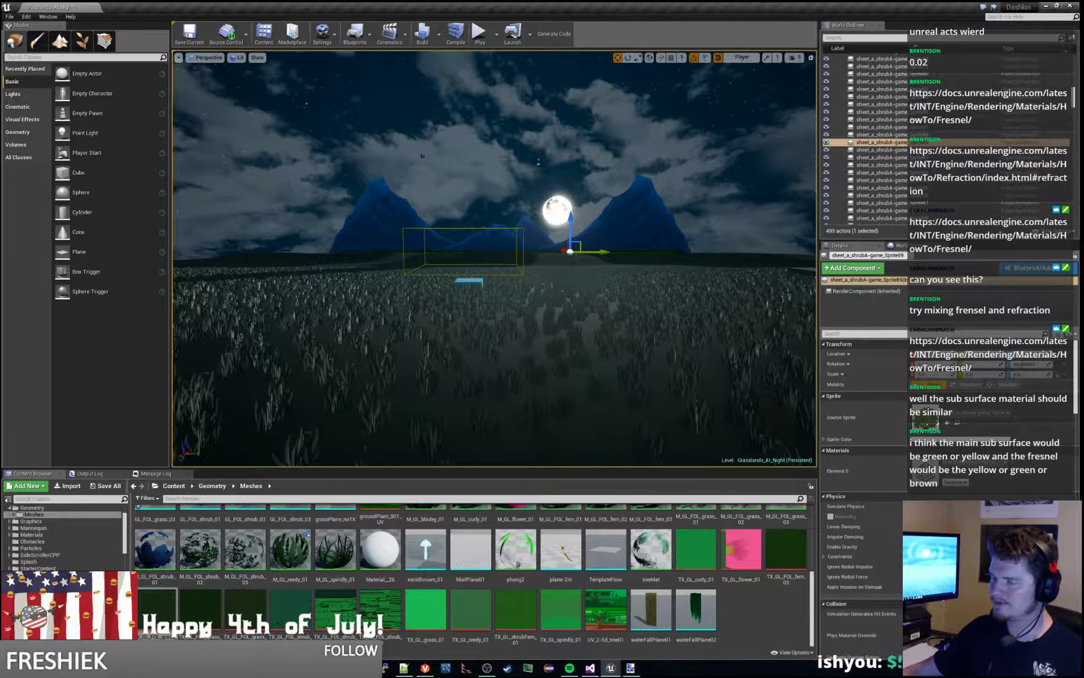
key(w)
key(d)
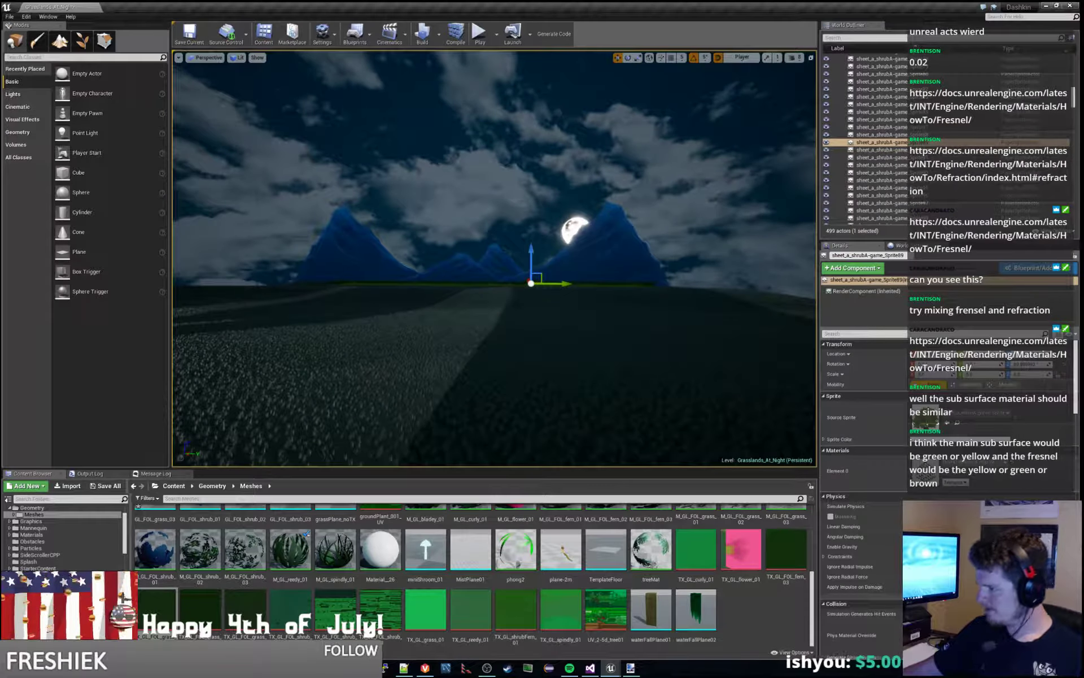
click(958, 425)
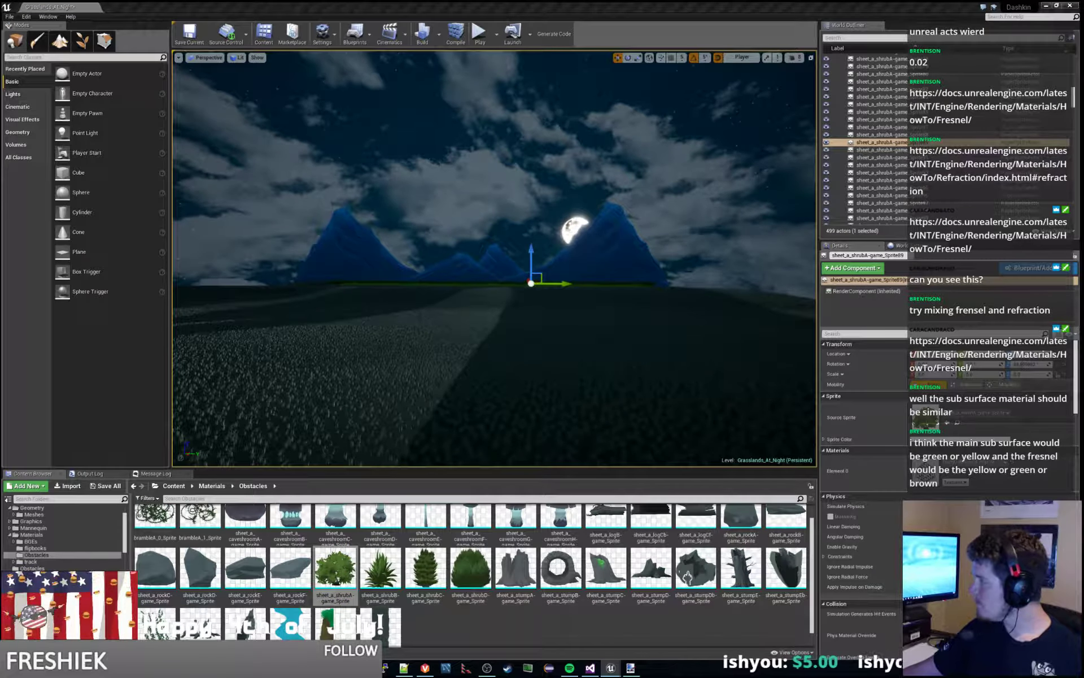
double_click(335, 573)
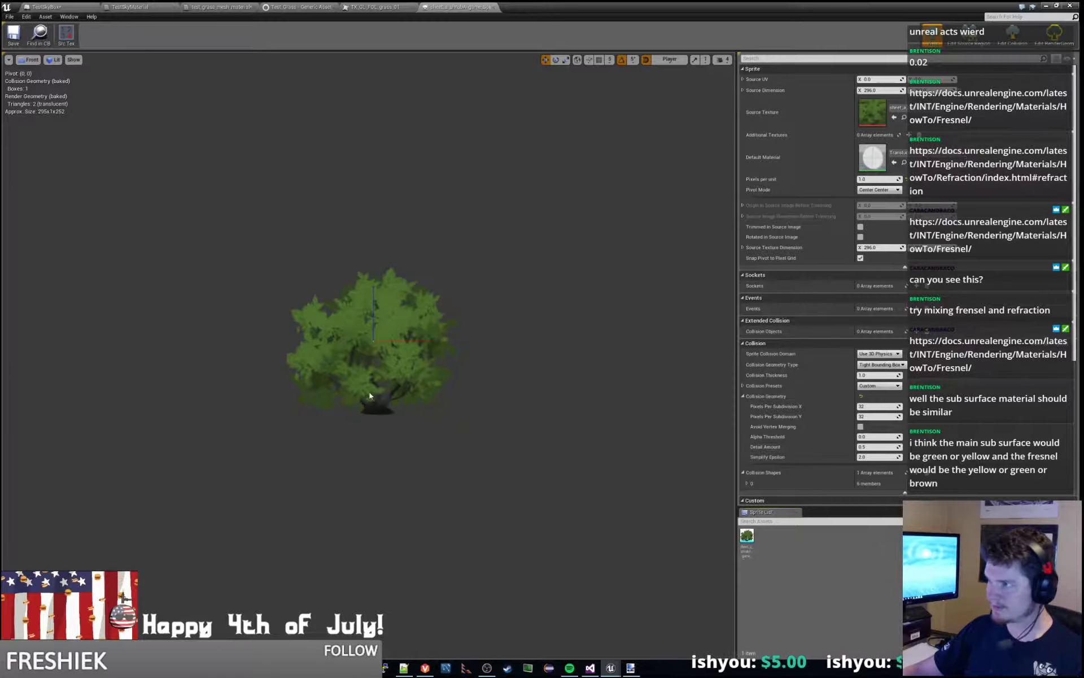
drag(551, 6, 1083, 181)
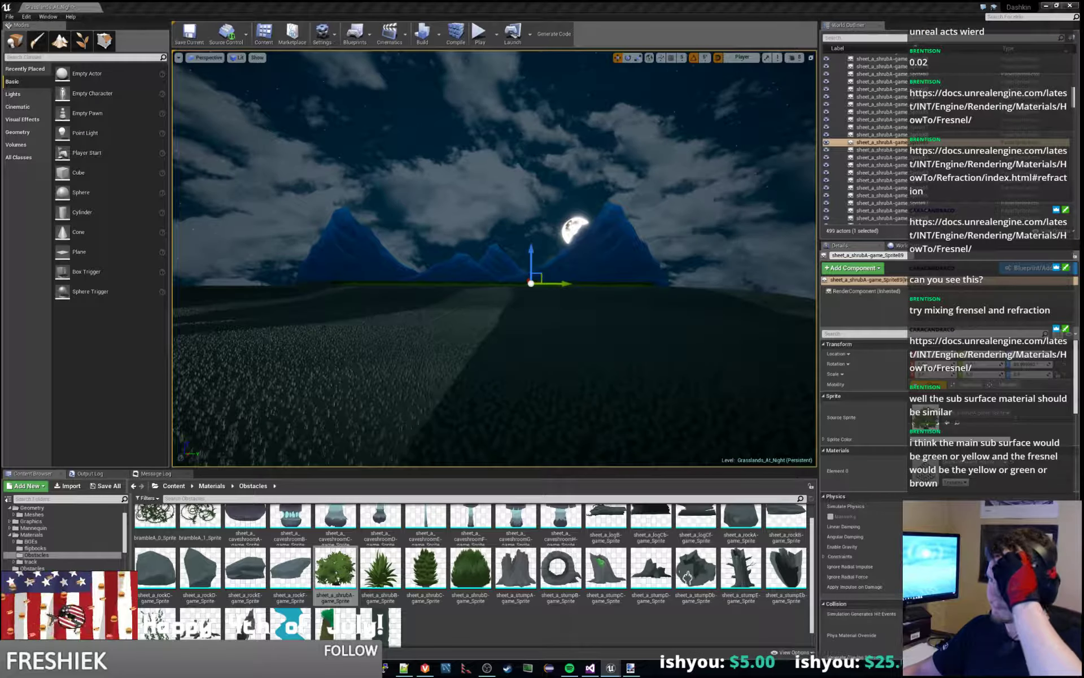
Reduce the Intensity of TestSkyBox's SkyLight component to darken the shadowed areas, and save the Grasslands_At_Night map.
right_drag(679, 279, 732, 247)
key(w)
scroll(966, 129, up, 20)
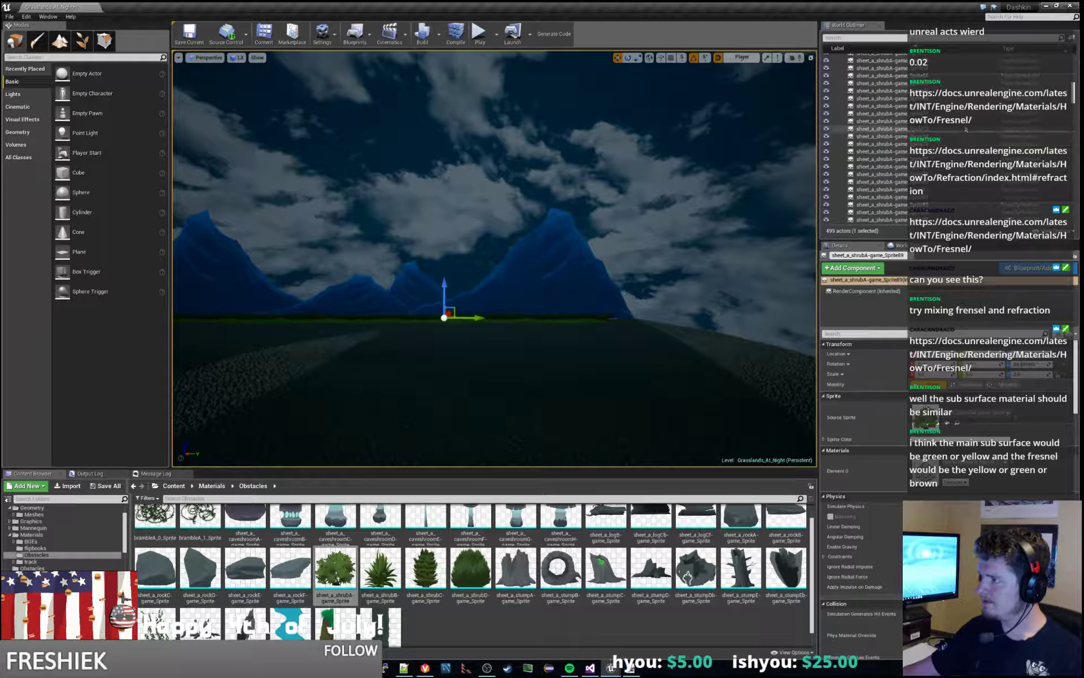
scroll(965, 127, up, 10)
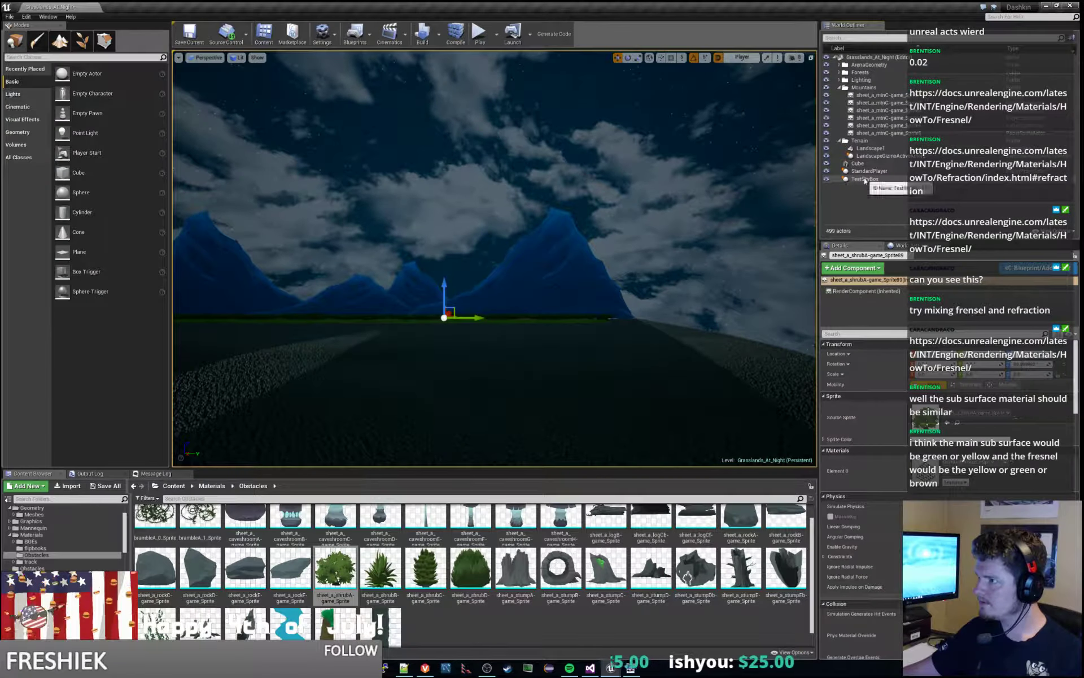
click(865, 179)
click(875, 306)
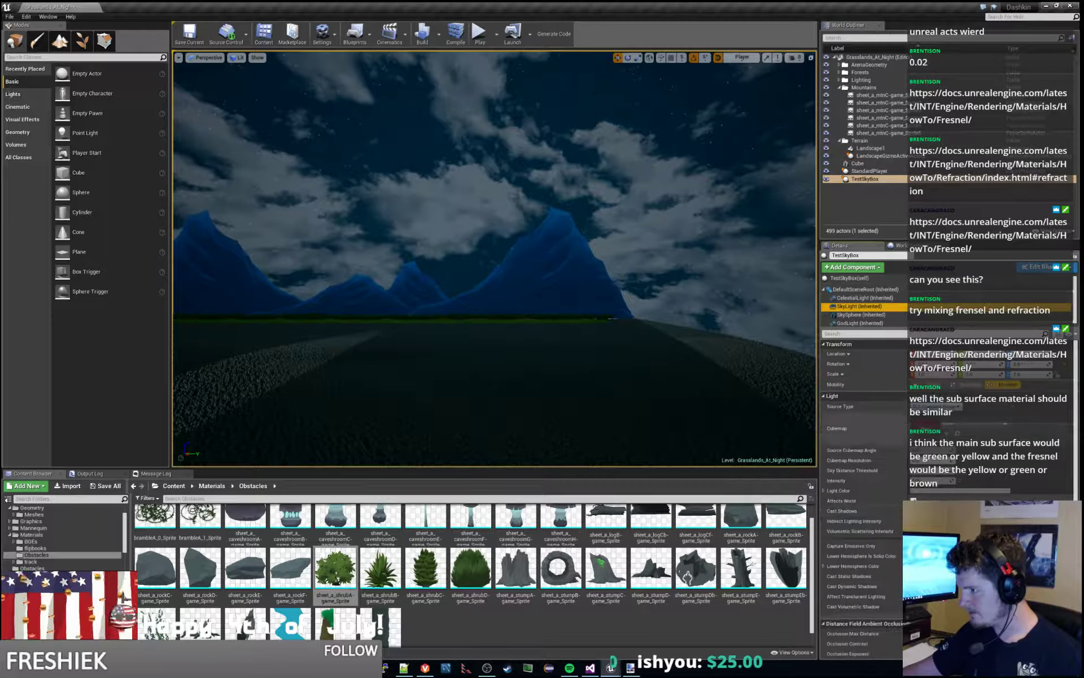
drag(934, 481, 912, 481)
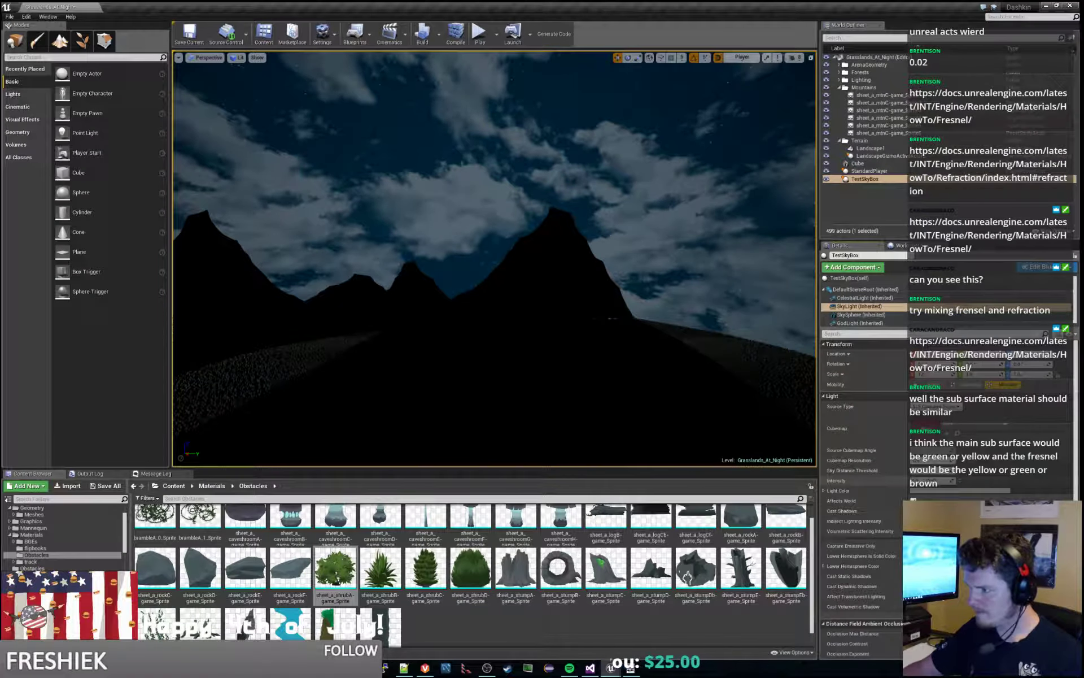
key(Return)
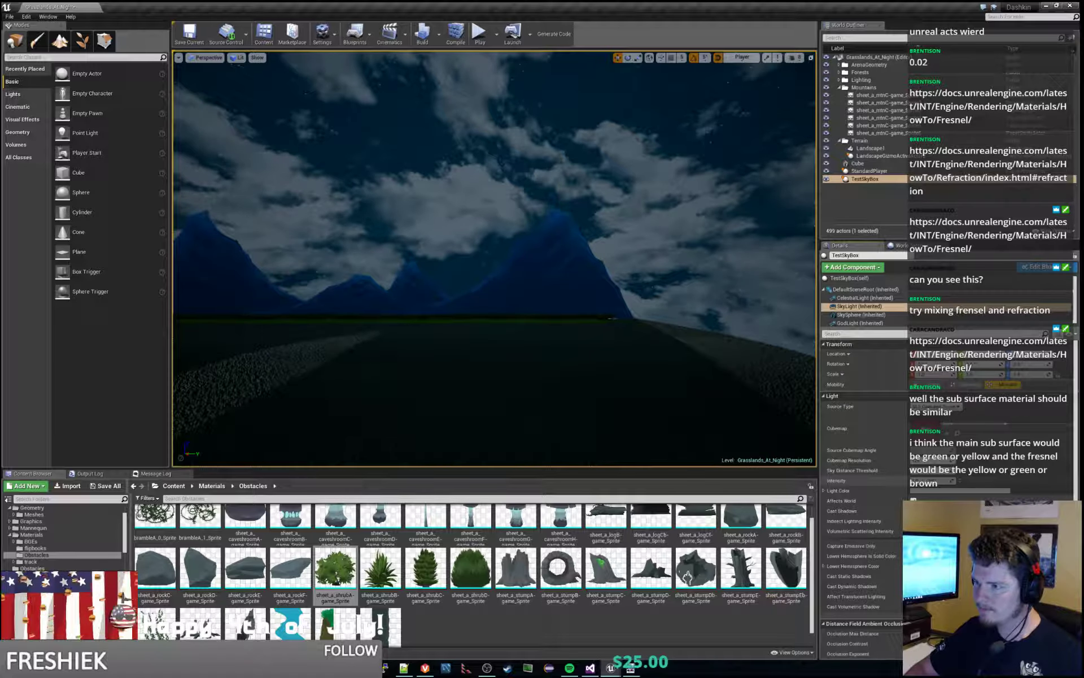
click(861, 315)
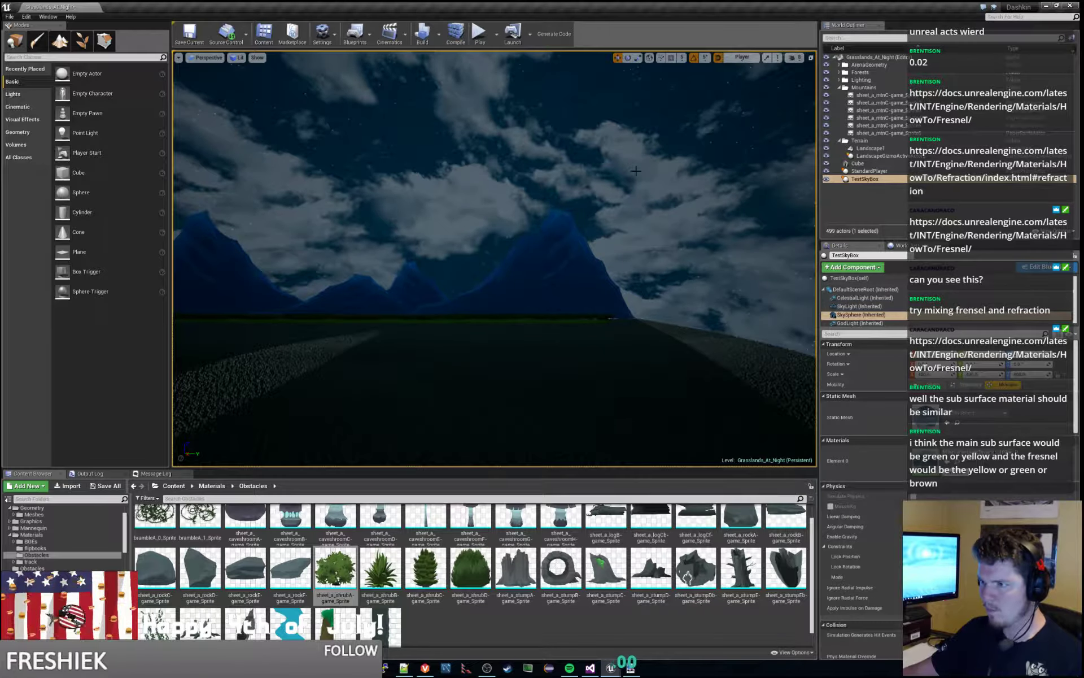
key(ctrl+s)
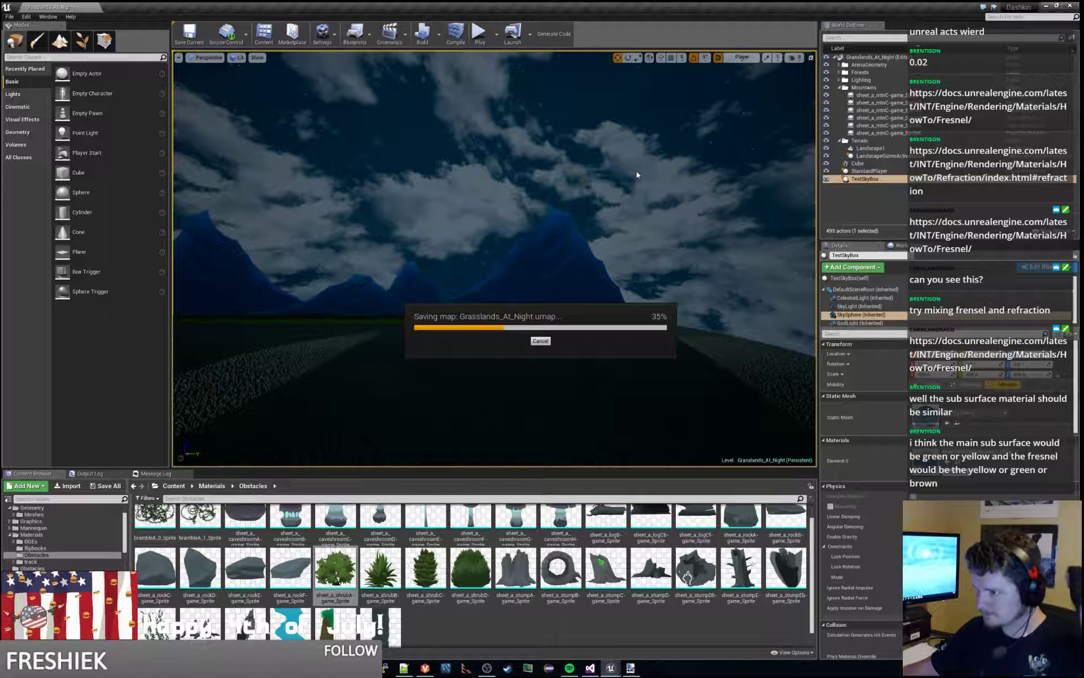
Examine the dimmer sky lighting on the treeline and mountains, play the level through moonlit and shadowed grass, and stop playing.
key(s)
right_drag(636, 171, 600, 160)
key(s)
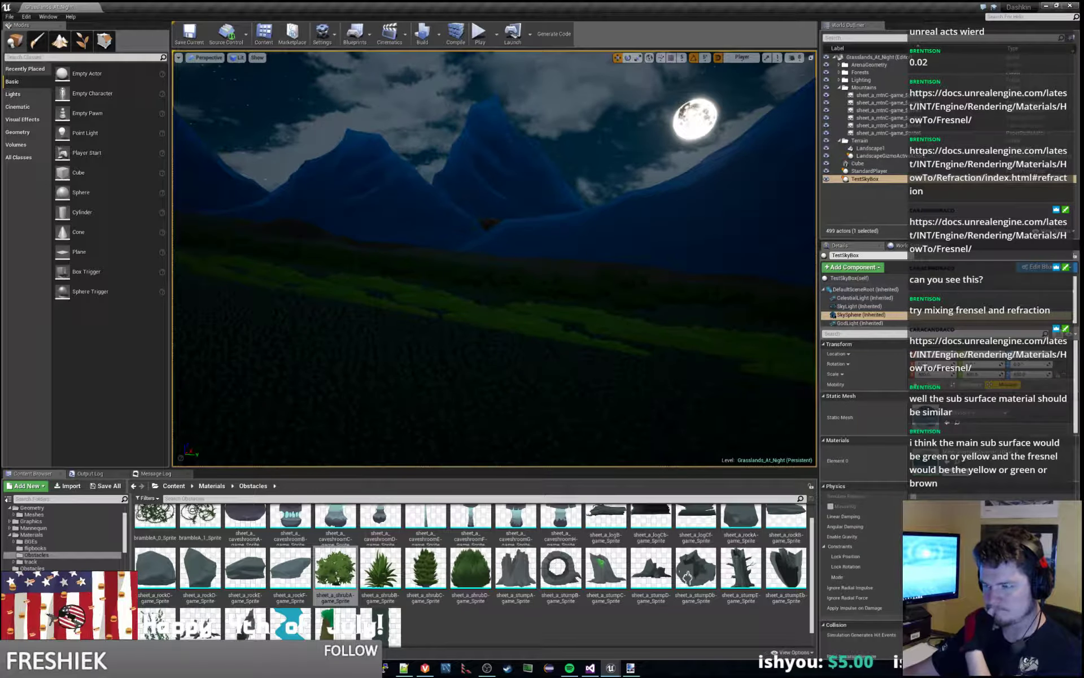
click(485, 38)
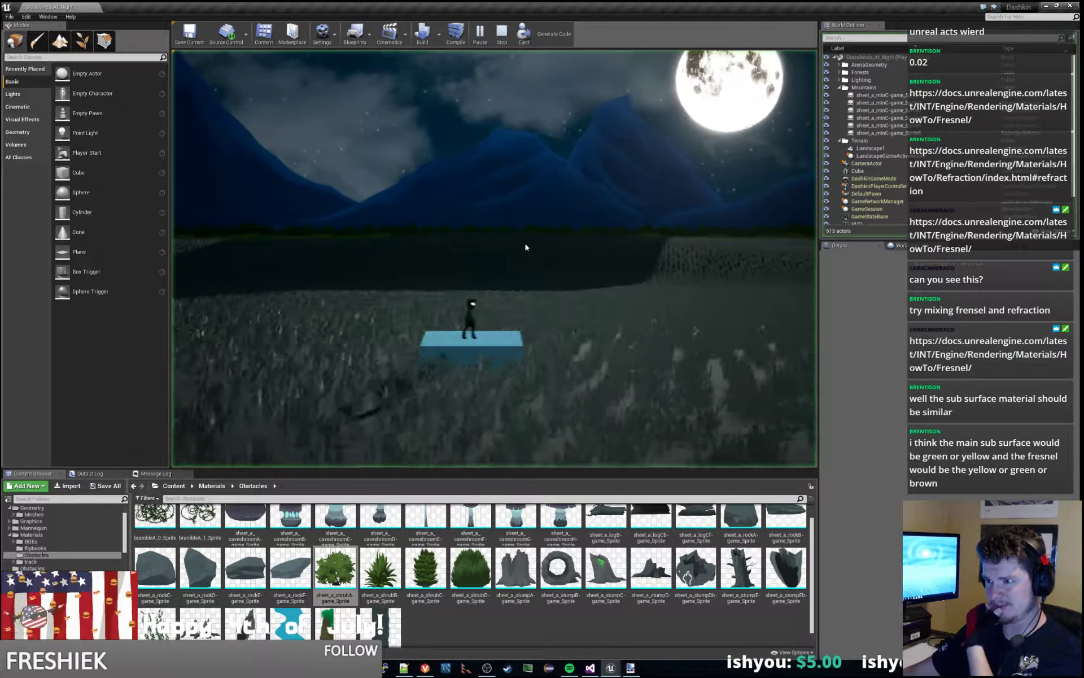
key(d)
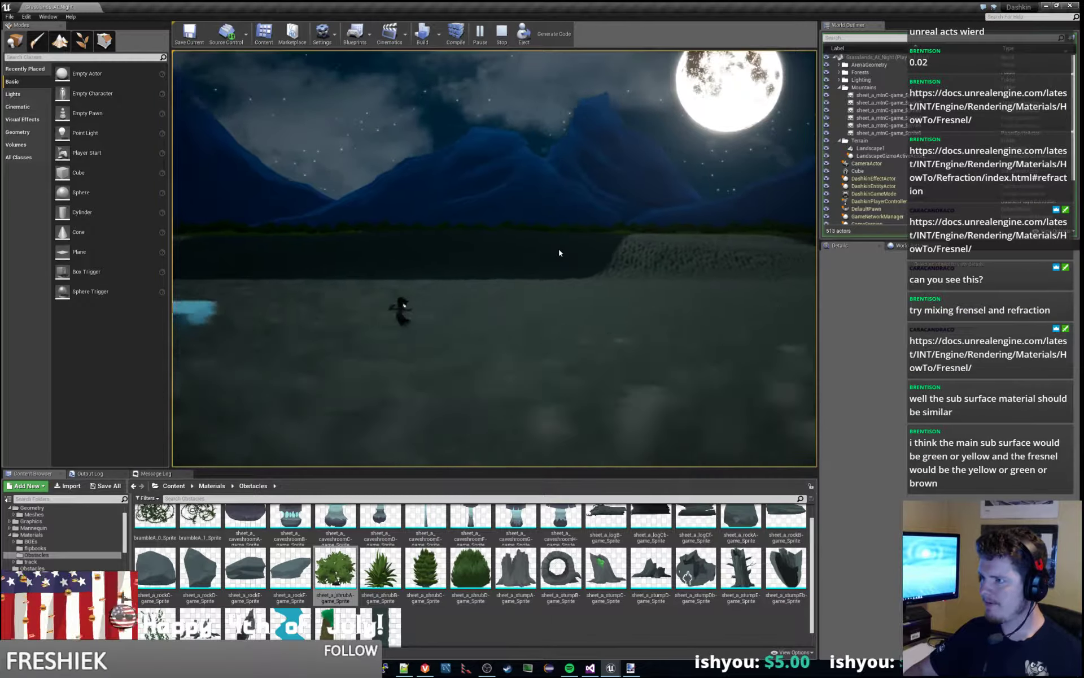
key(space)
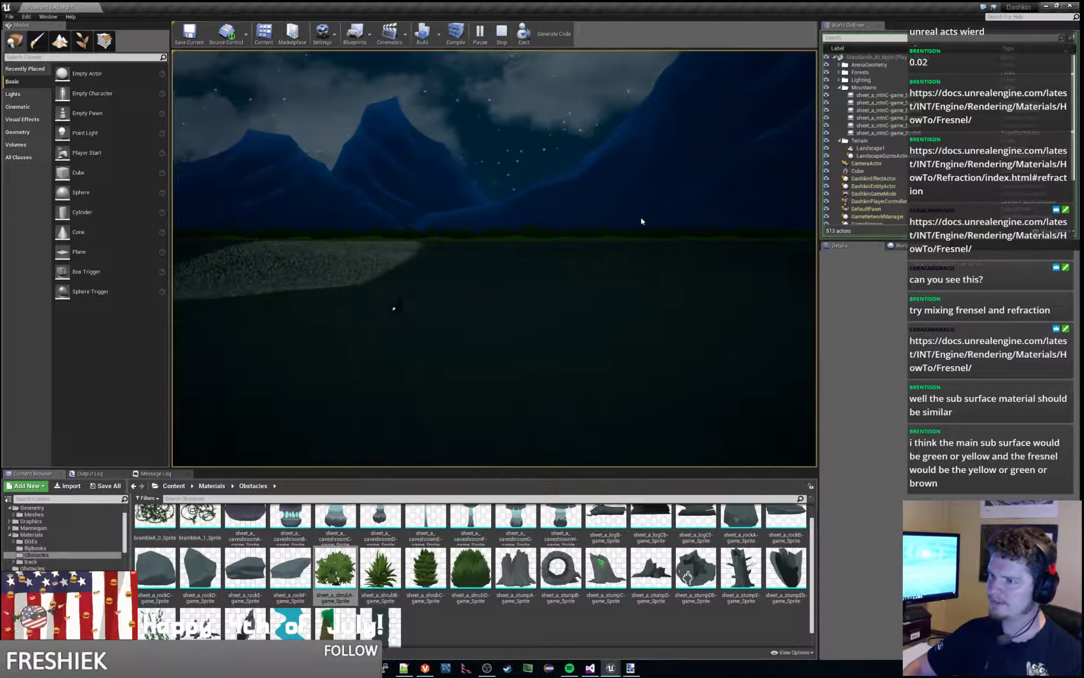
key(Escape)
Duplicate a bad_forest sprite from the distant treeline and place the copy nearer the play area on the shadowed grass.
mouse_move(640, 217)
right_down()
mouse_move(641, 195)
mouse_move(640, 215)
right_up()
key(w)
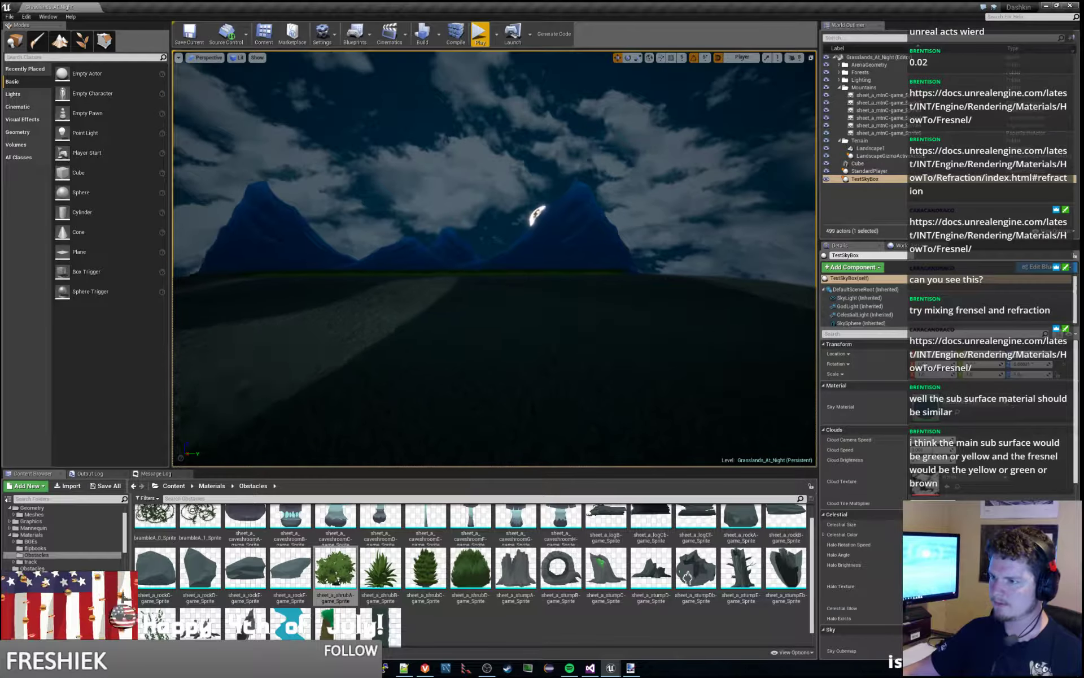
click(463, 275)
right_drag(463, 275, 333, 291)
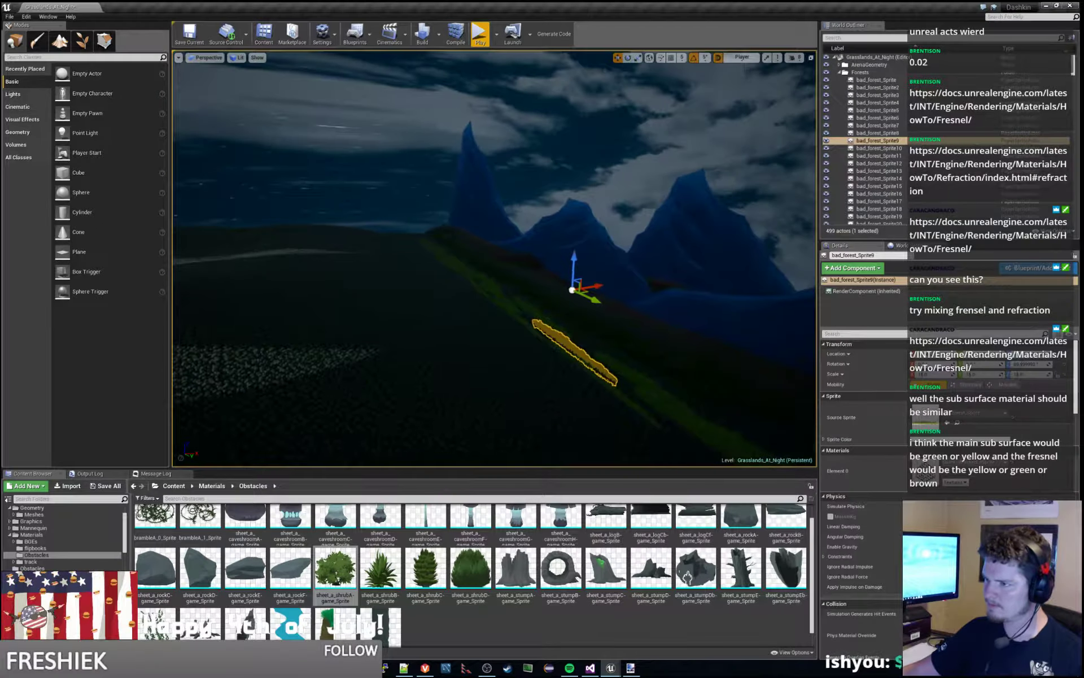
alt+drag(592, 287, 209, 349)
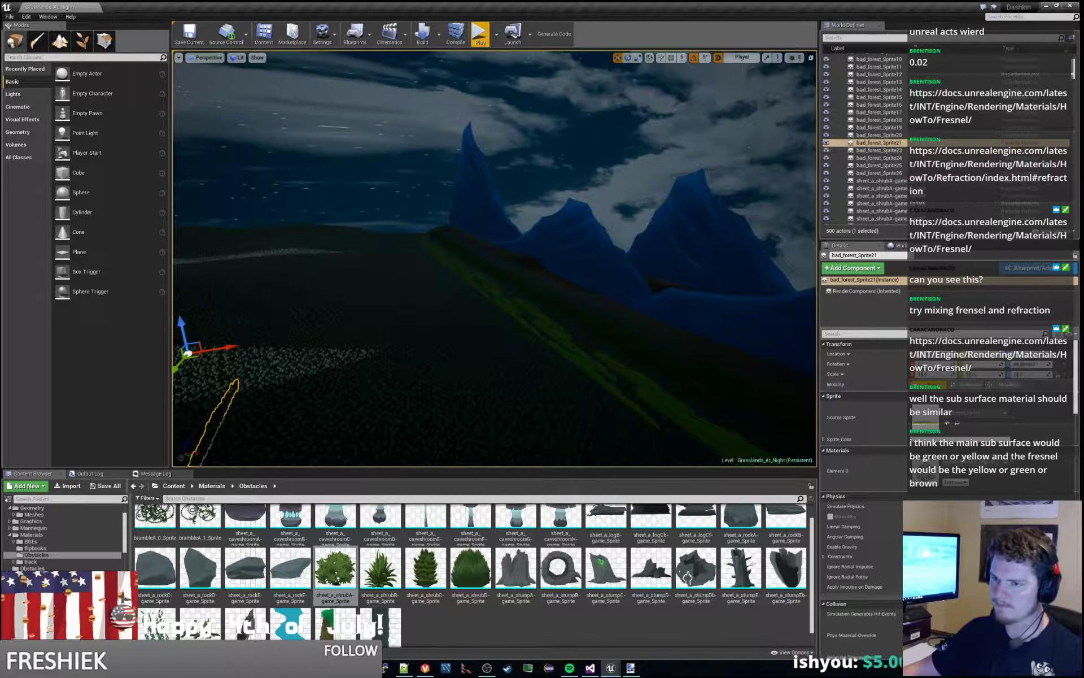
mouse_move(209, 349)
right_down()
mouse_move(361, 339)
mouse_move(208, 362)
right_up()
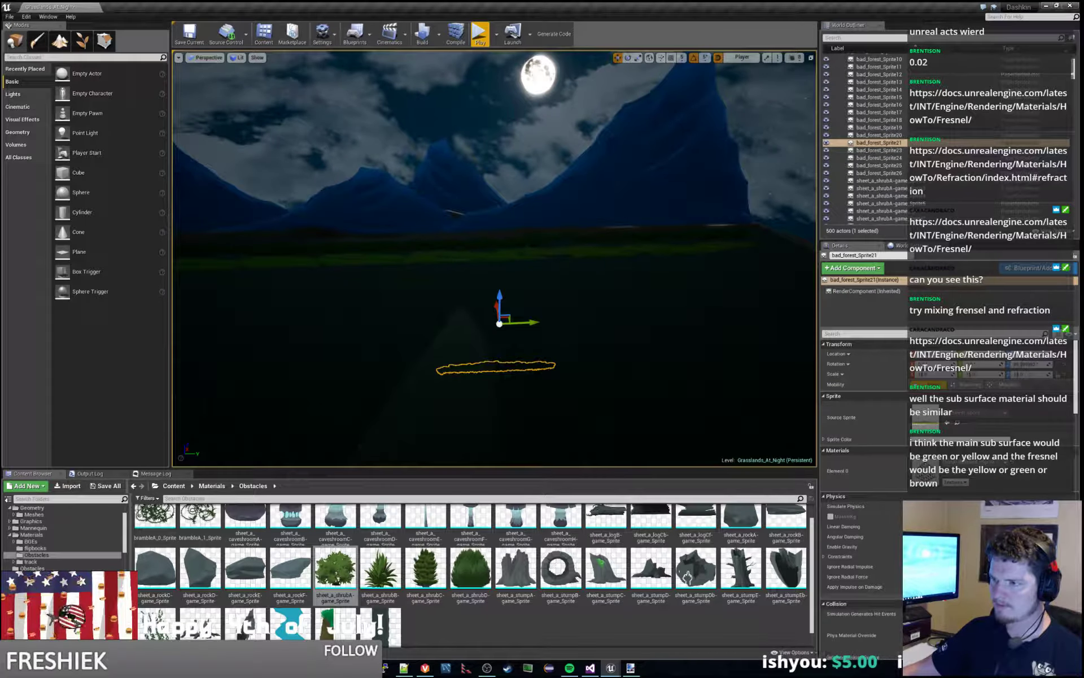
Adjust the height of the copied bad_forest sprite so it sits on the grass near the moonlit patch.
drag(460, 303, 456, 271)
right_drag(456, 272, 456, 272)
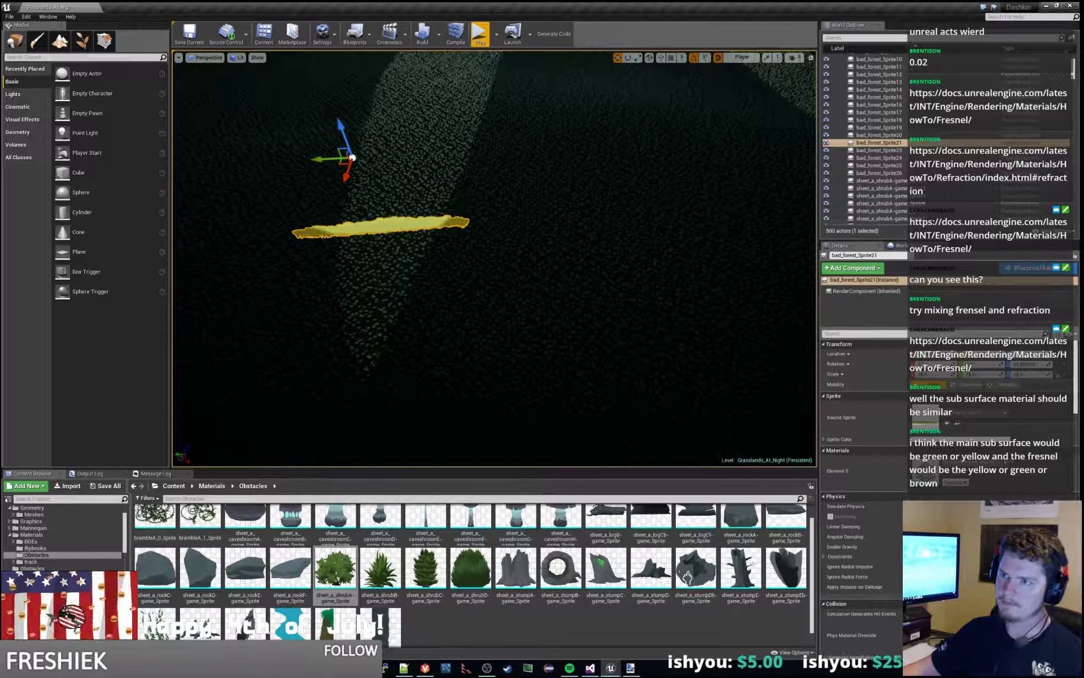
drag(339, 124, 341, 131)
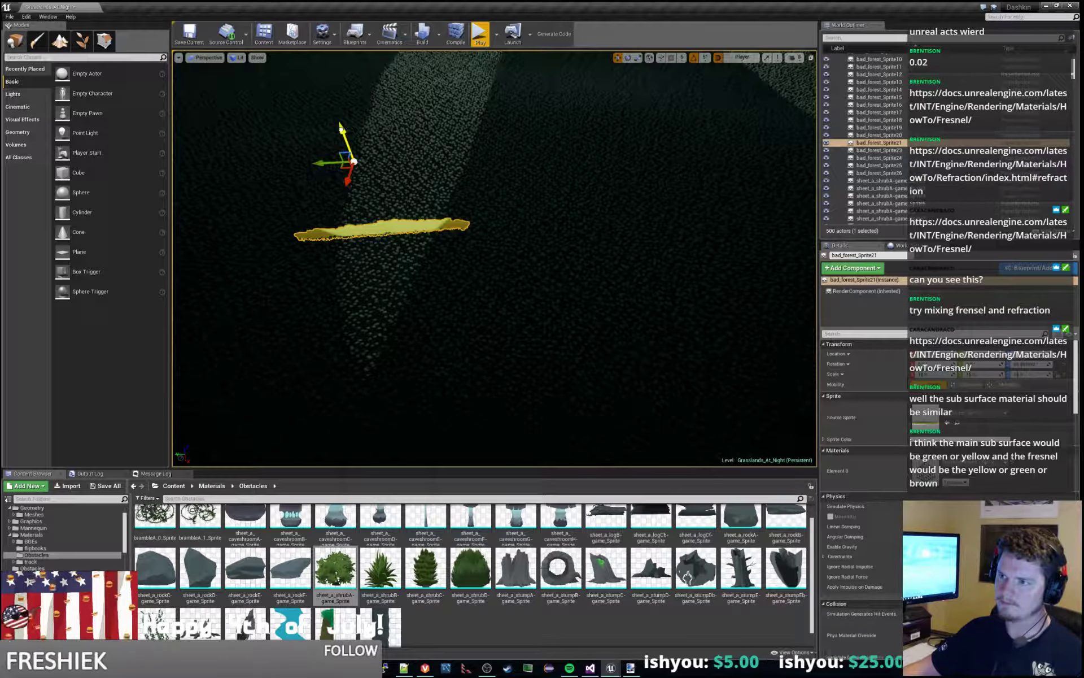
Play the level to check the nearer bad_forest sprite, save the map, and play through the grass again.
click(480, 33)
key(d)
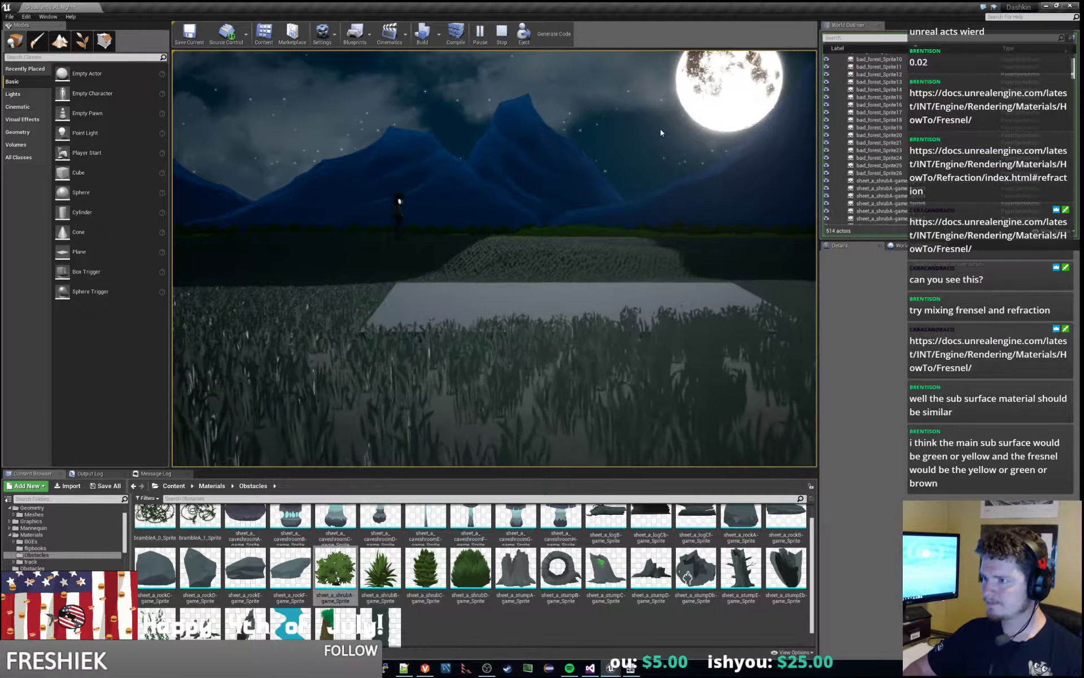
key(Escape)
key(ctrl+s)
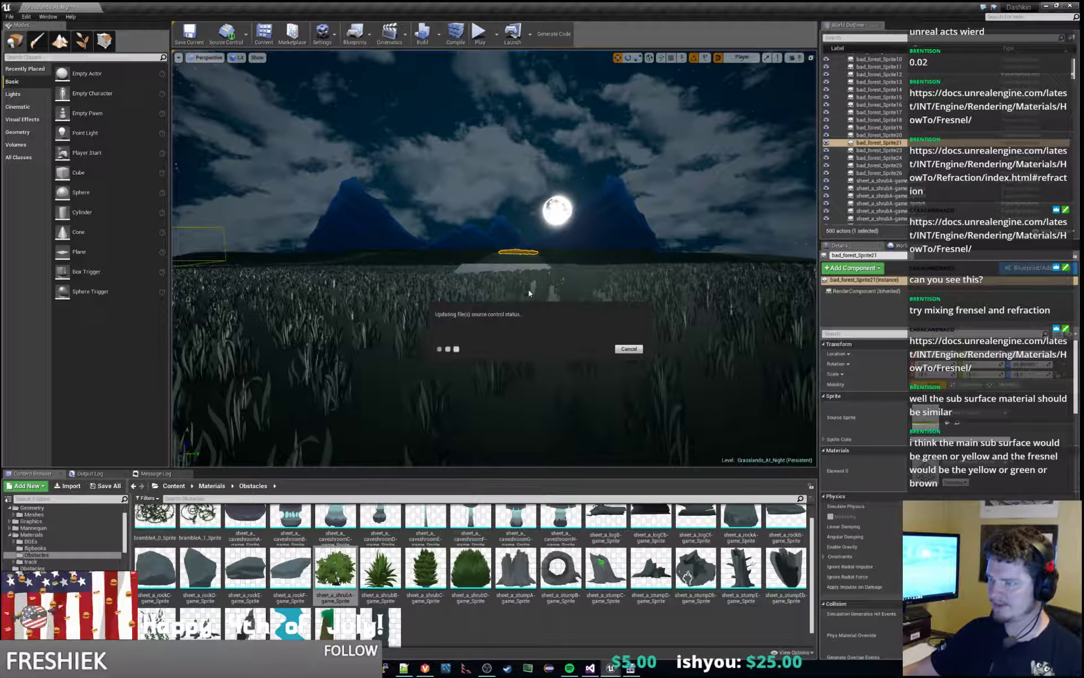
click(476, 38)
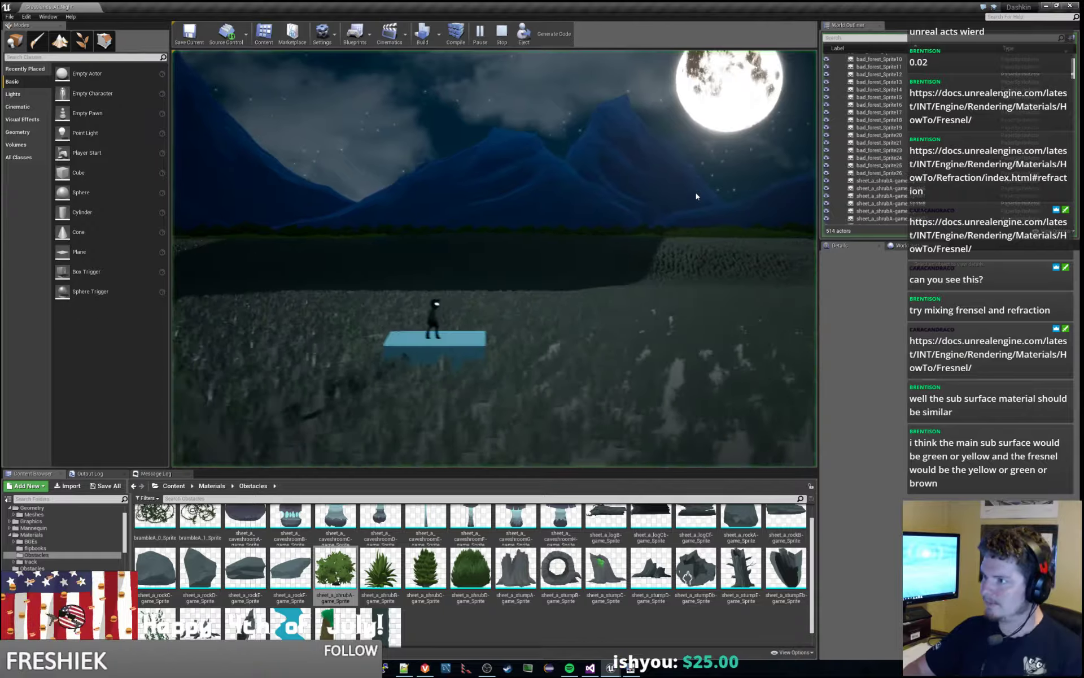
key(d)
key(d)
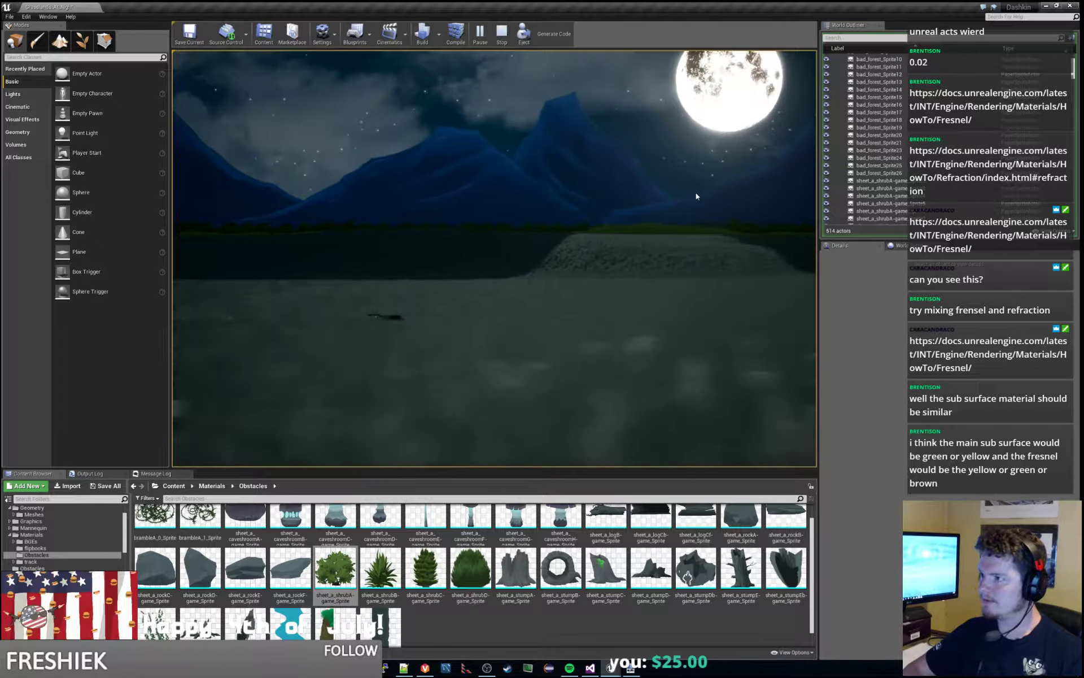
key(Escape)
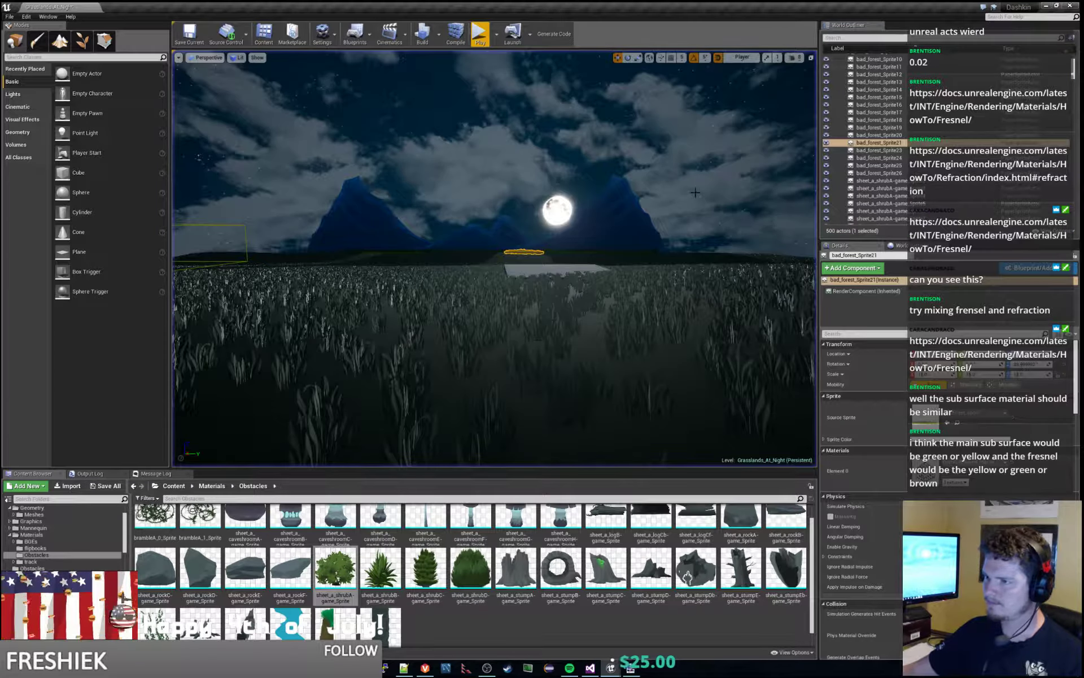
Duplicate the DashkinMaskedLitSprite material in Graphics/SpriteMaterials and name the copy DashkinMaskedSubsurfaceSprite.
key(w)
right_drag(697, 196, 423, 262)
key(s)
key(s)
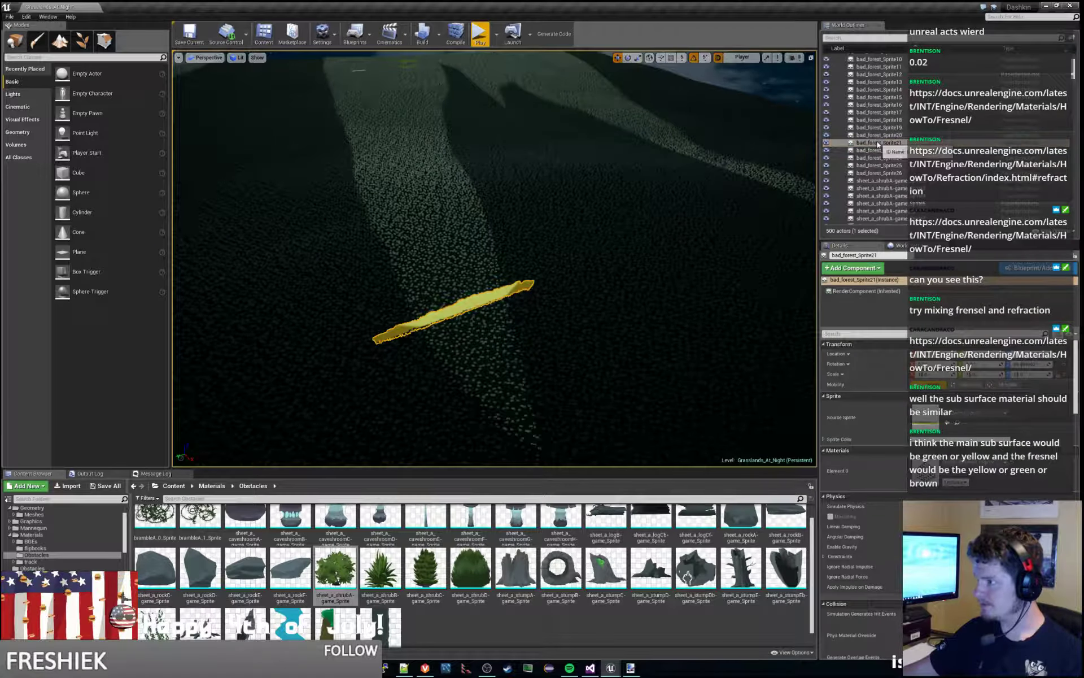
click(10, 521)
click(42, 541)
click(155, 526)
key(ctrl+w)
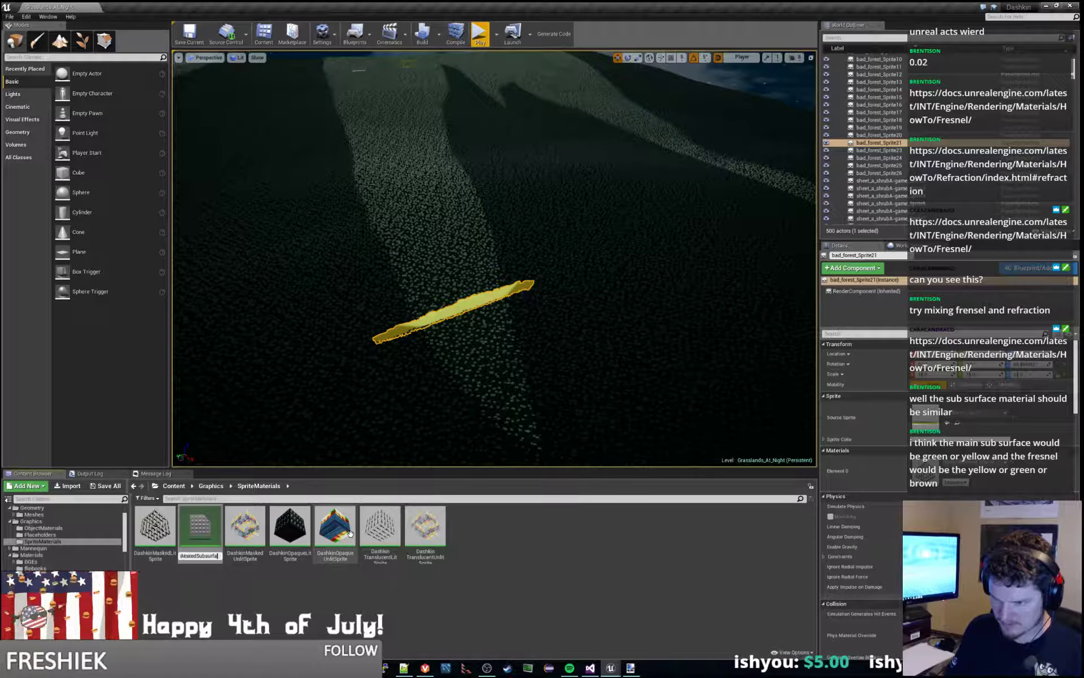
text(ite)
key(Return)
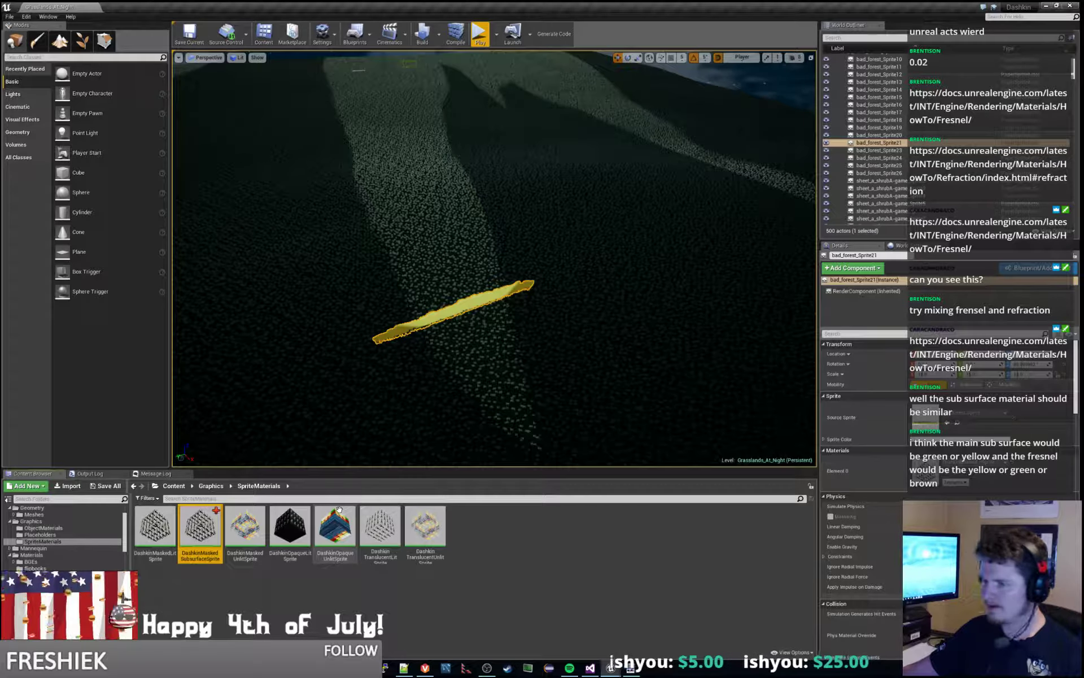
Open DashkinMaskedSubsurfaceSprite and set its Shading Model to Subsurface, keeping the Material Domain as Surface.
double_click(204, 528)
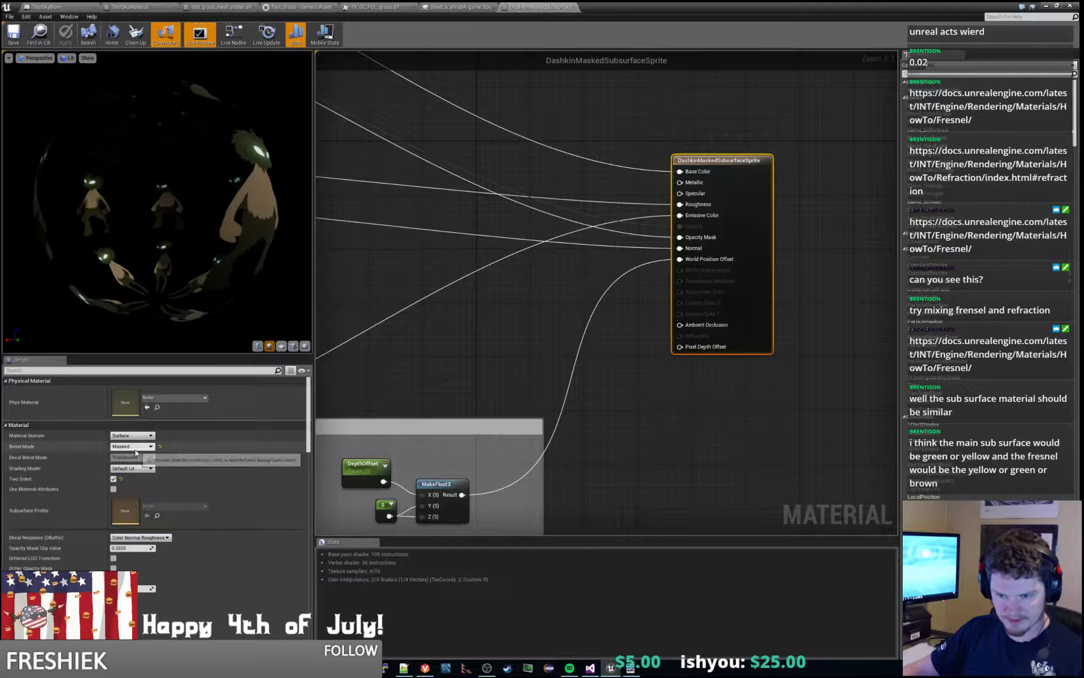
click(140, 436)
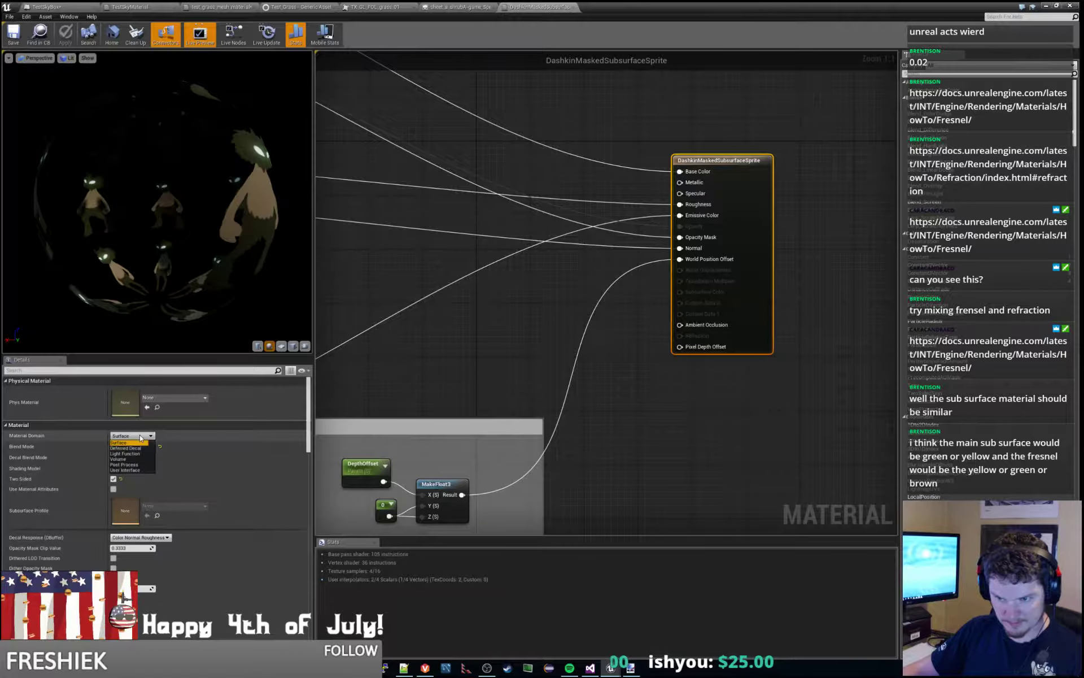
click(137, 442)
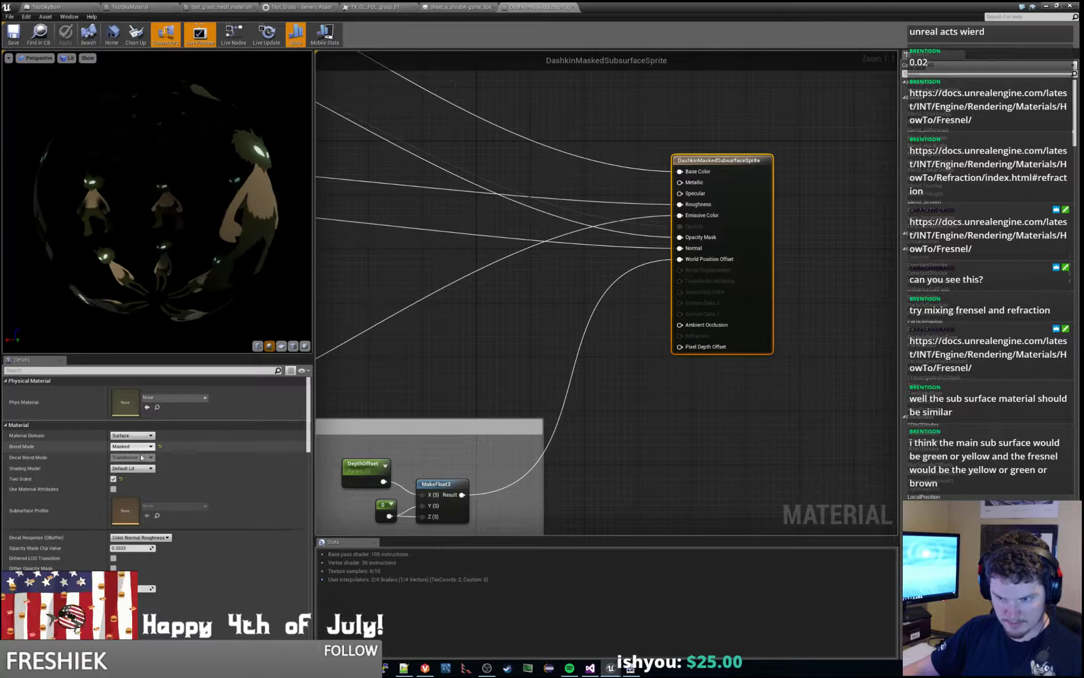
click(140, 468)
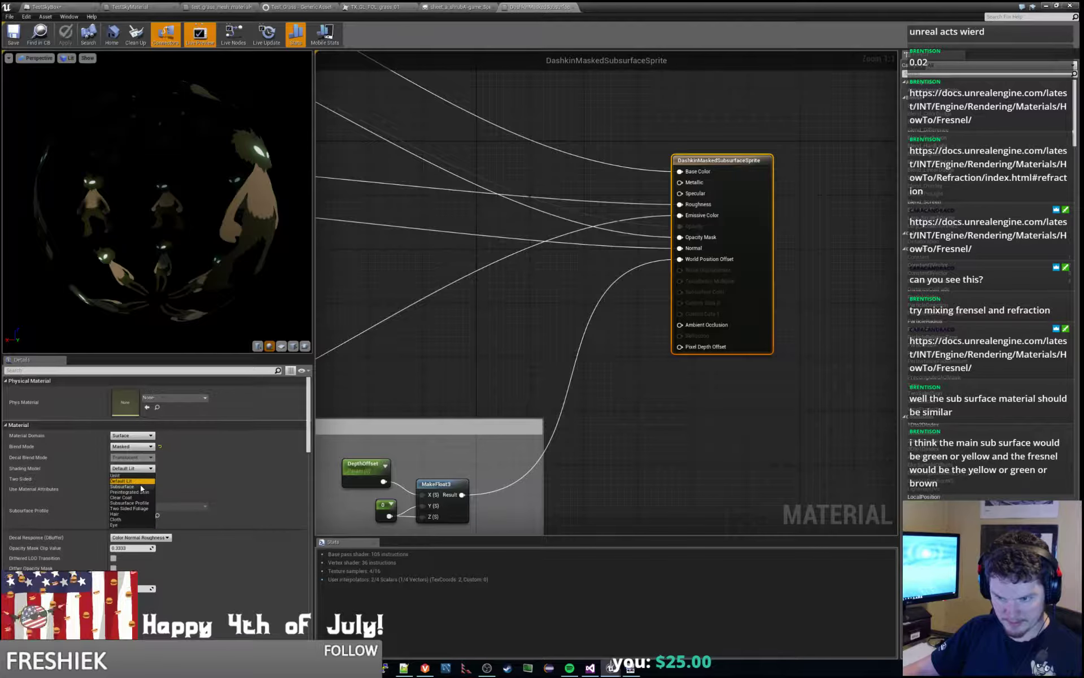
click(129, 486)
Copy the Subsurface lighting comment group and its nodes from test_grass_mesh_material.
right_drag(516, 340, 688, 340)
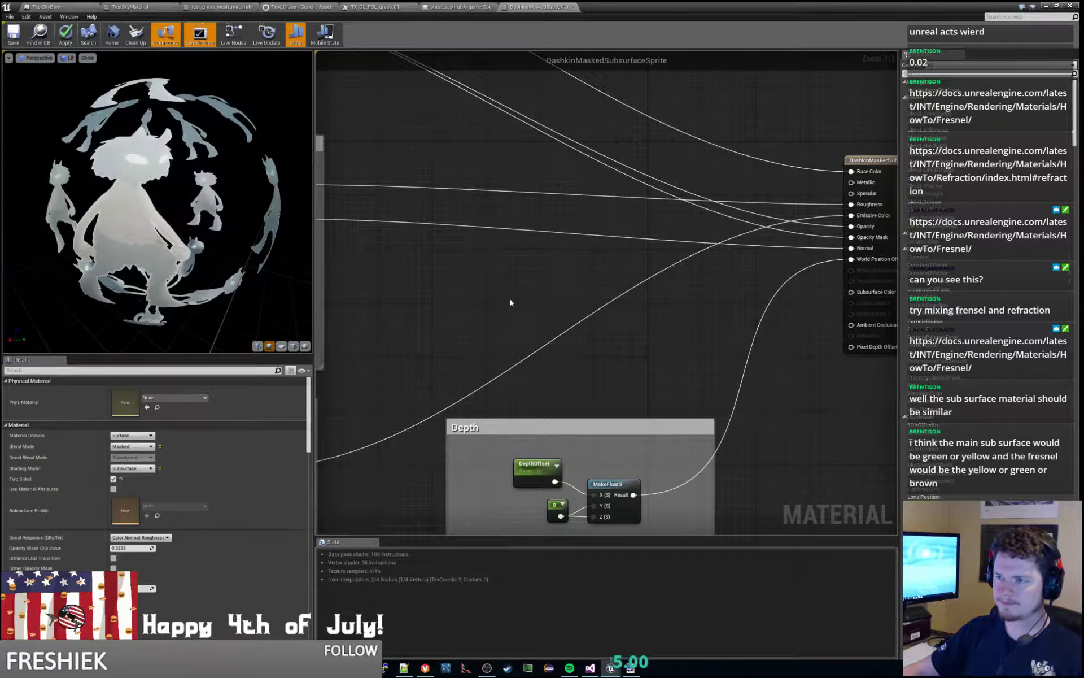
scroll(510, 300, down, 2)
right_drag(510, 299, 582, 350)
scroll(467, 309, down, 2)
click(448, 6)
click(385, 7)
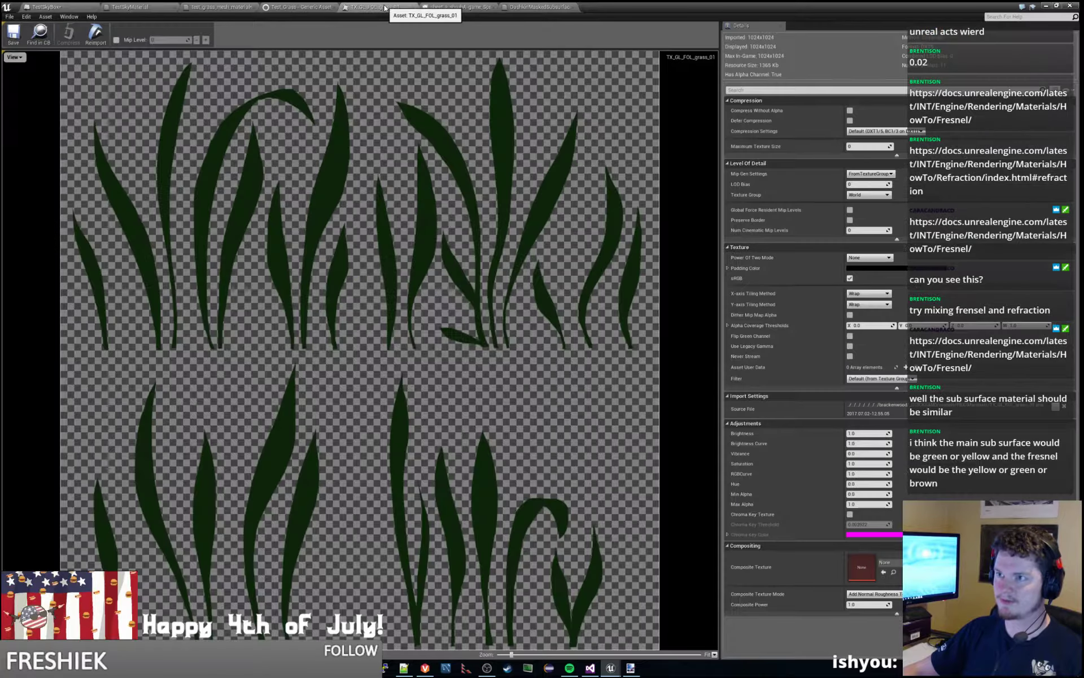
click(300, 6)
click(217, 7)
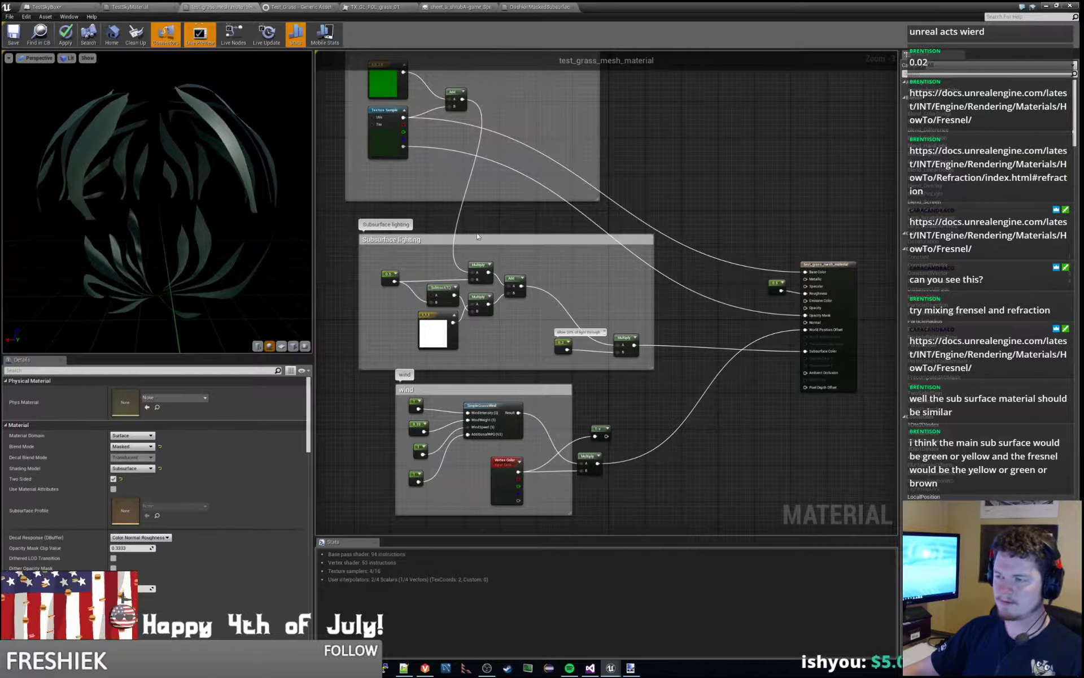
mouse_move(356, 252)
mouse_down()
mouse_move(450, 254)
mouse_move(340, 258)
mouse_up()
drag(332, 206, 663, 361)
In DashkinMaskedSubsurfaceSprite, move the Depth comment group to just below the Emissive Lighting group.
click(528, 7)
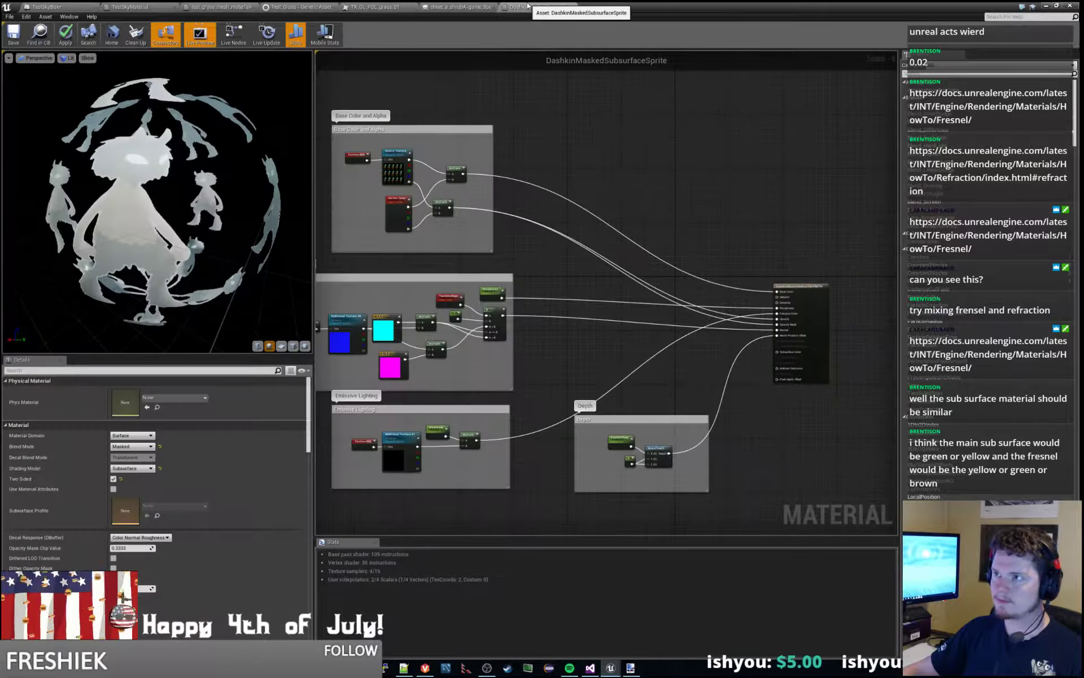
right_drag(577, 356, 576, 138)
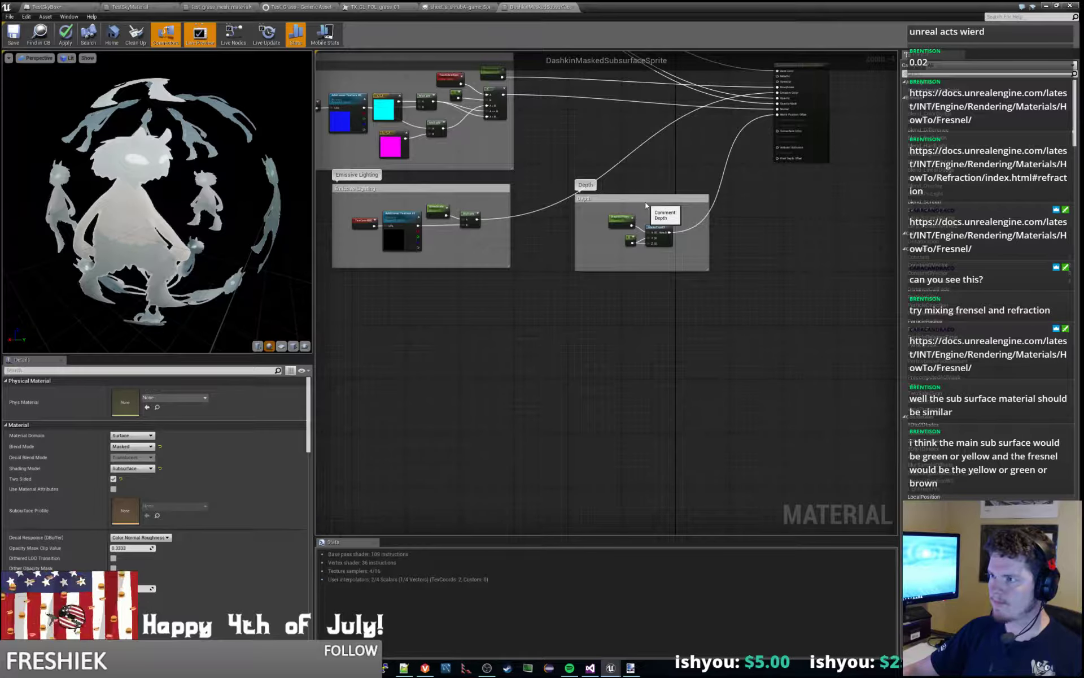
drag(647, 203, 447, 291)
Paste the Subsurface lighting group and place it above and beside the Base Color and Alpha group.
right_drag(631, 136, 611, 487)
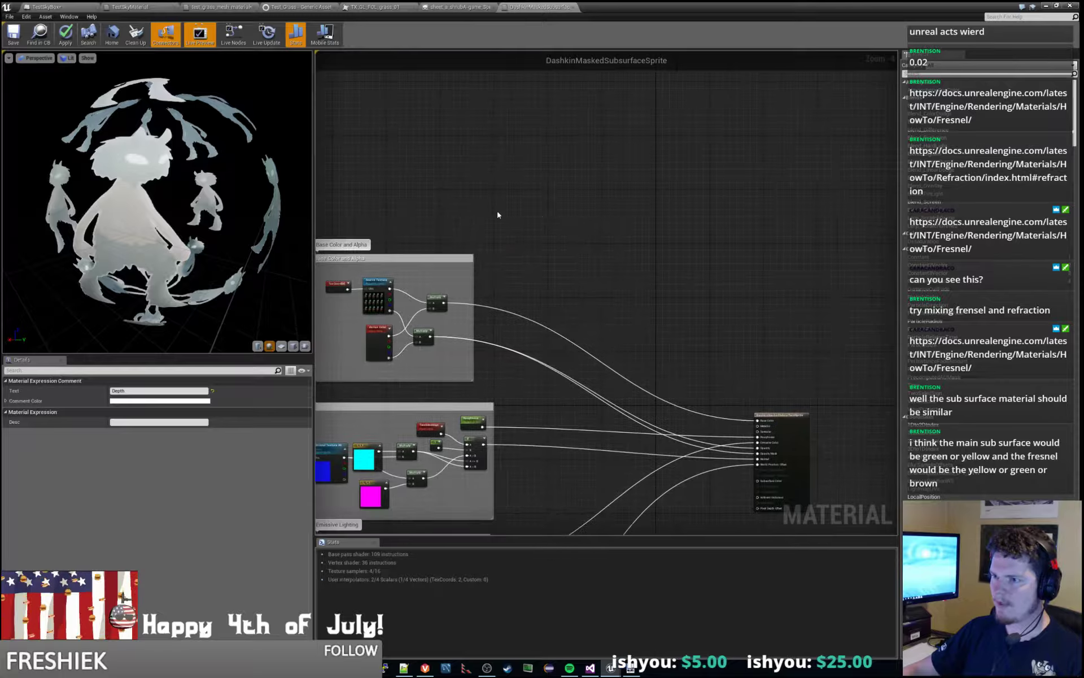
key(ctrl+v)
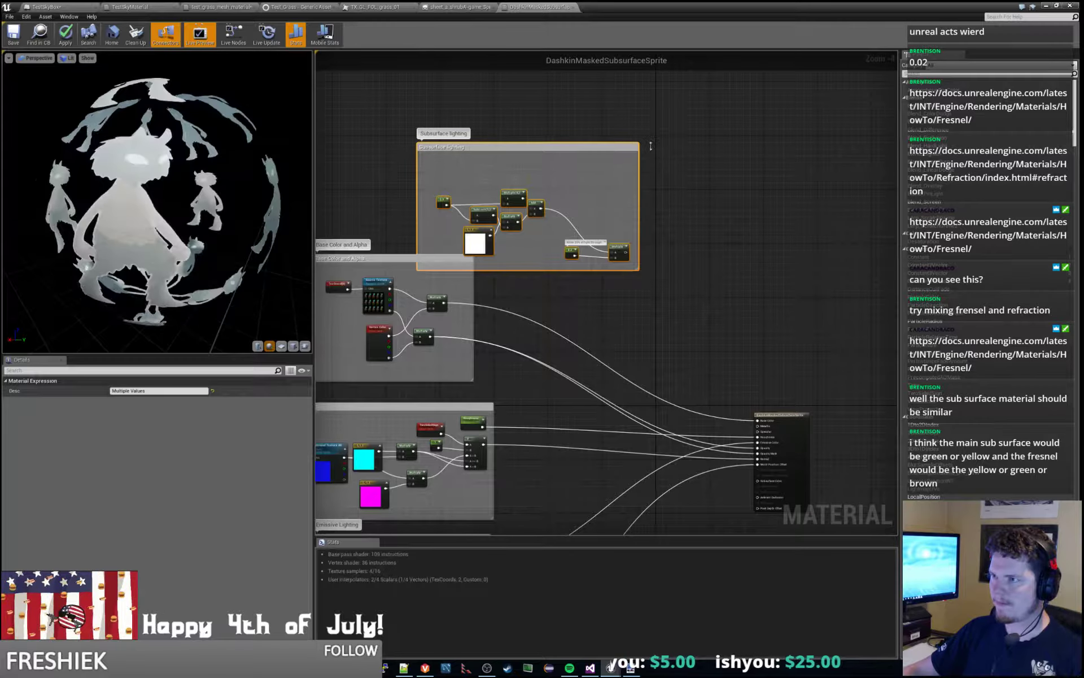
drag(569, 167, 684, 132)
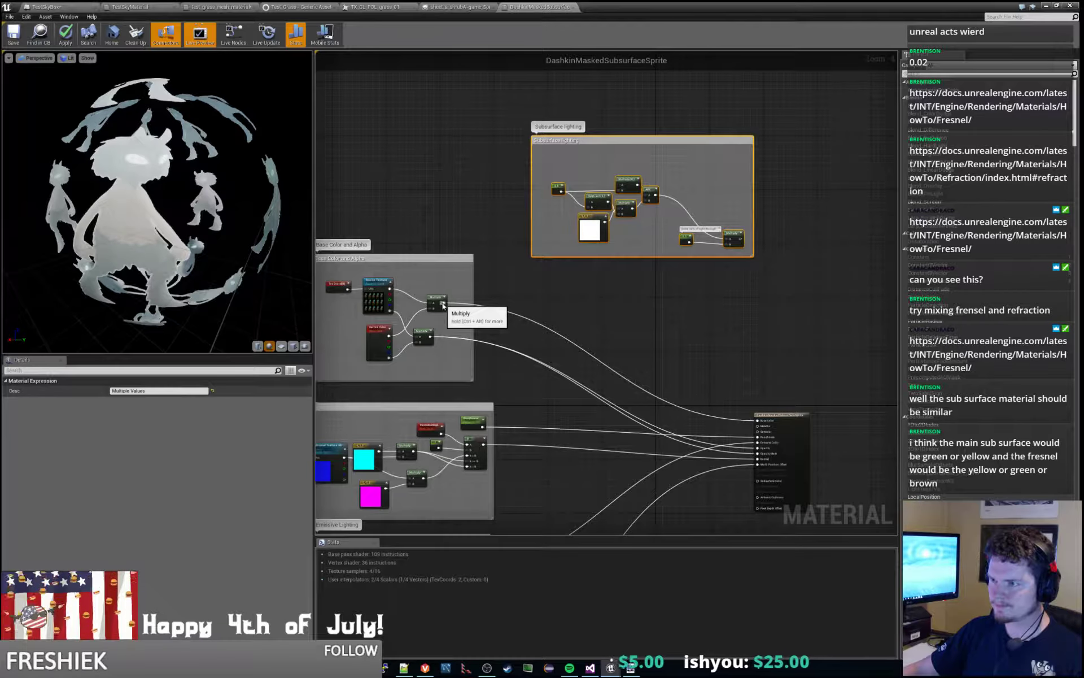
Connect the base color Multiply to the Subsurface lighting group, wire the group's final Multiply to Subsurface Color, and apply the material.
drag(444, 306, 621, 186)
right_drag(840, 199, 743, 186)
drag(606, 129, 593, 157)
right_drag(641, 254, 557, 131)
drag(546, 131, 554, 157)
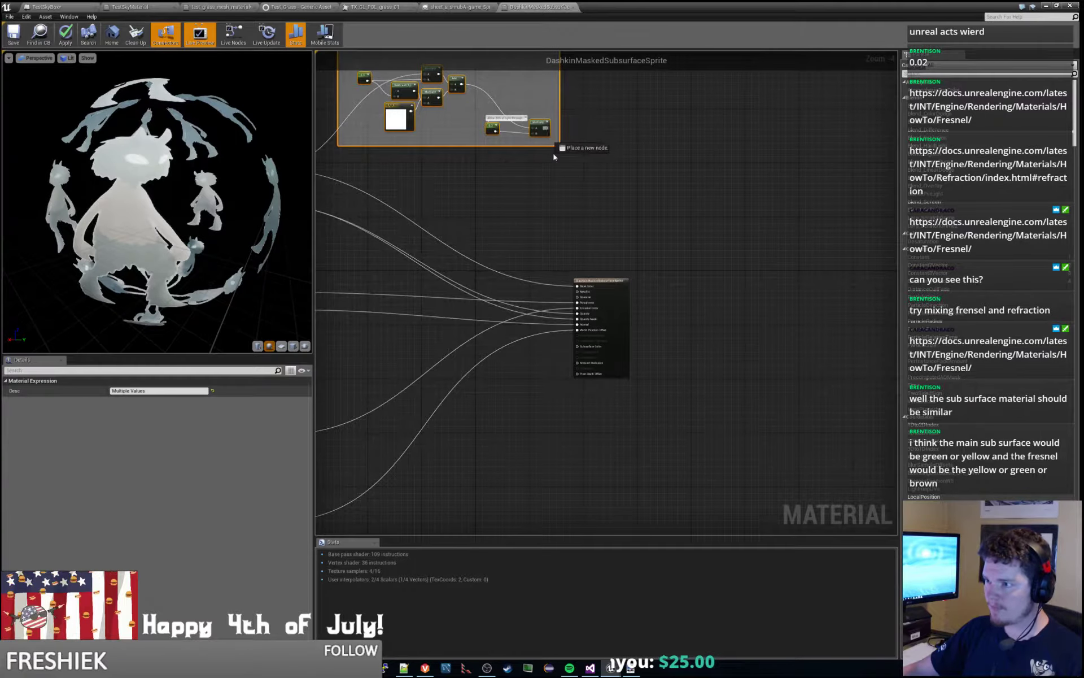
drag(578, 348, 578, 348)
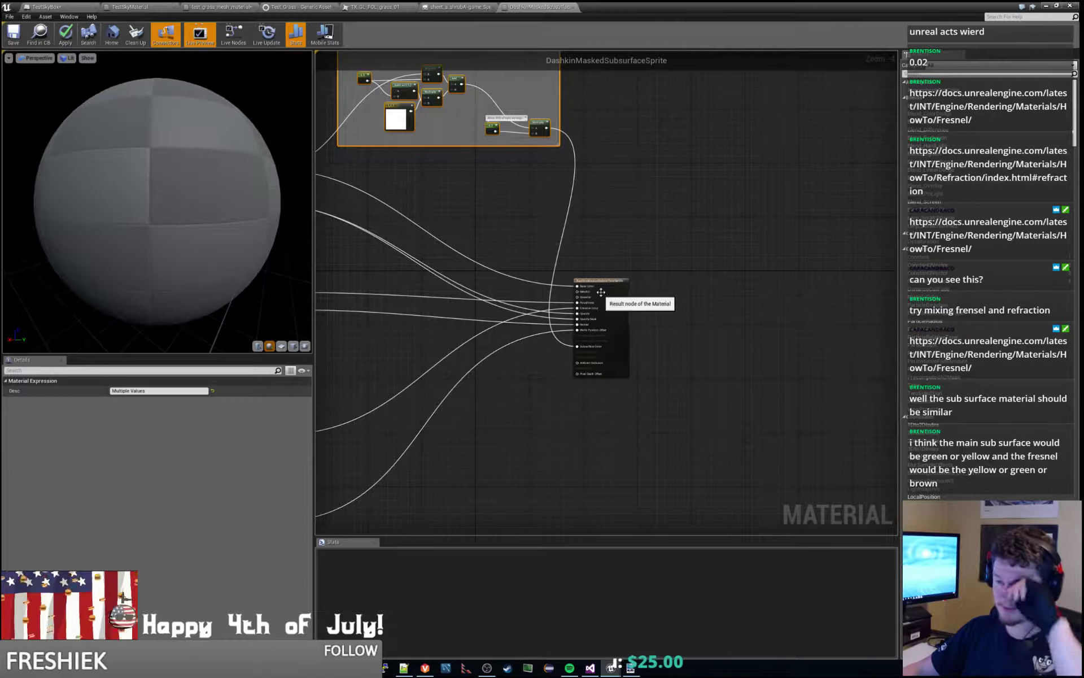
right_drag(507, 218, 640, 342)
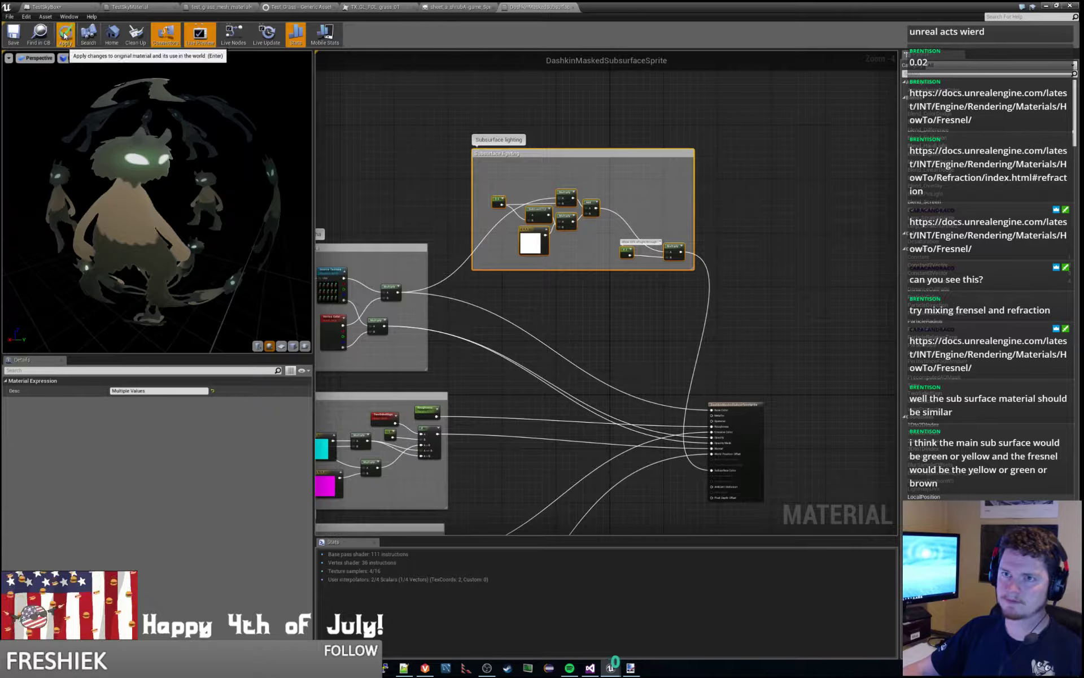
key(Return)
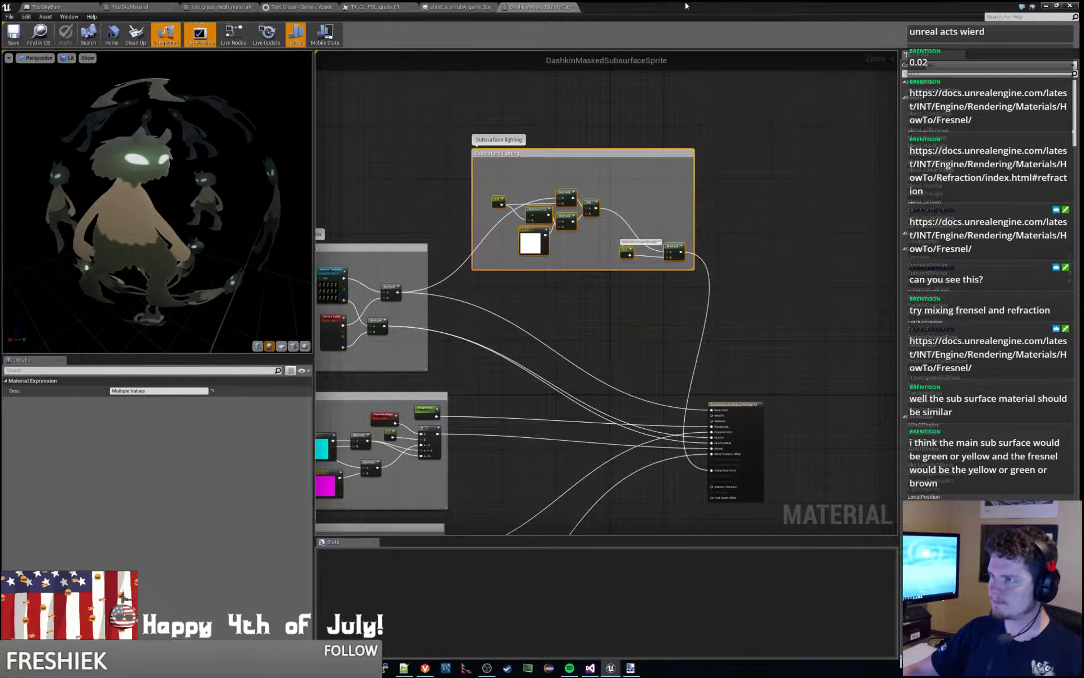
Return to the level and assign DashkinMaskedSubsurfaceSprite as the material of the copied bad_forest sprite.
click(1046, 5)
right_drag(621, 226, 599, 240)
right_drag(494, 259, 666, 231)
right_drag(482, 187, 480, 169)
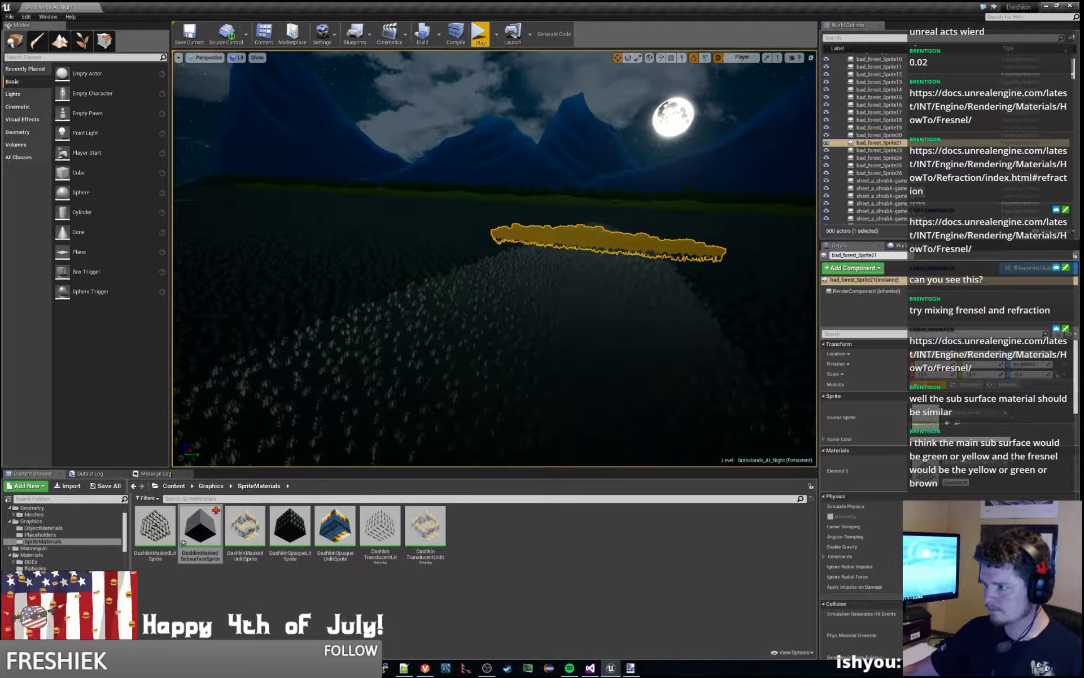
click(200, 528)
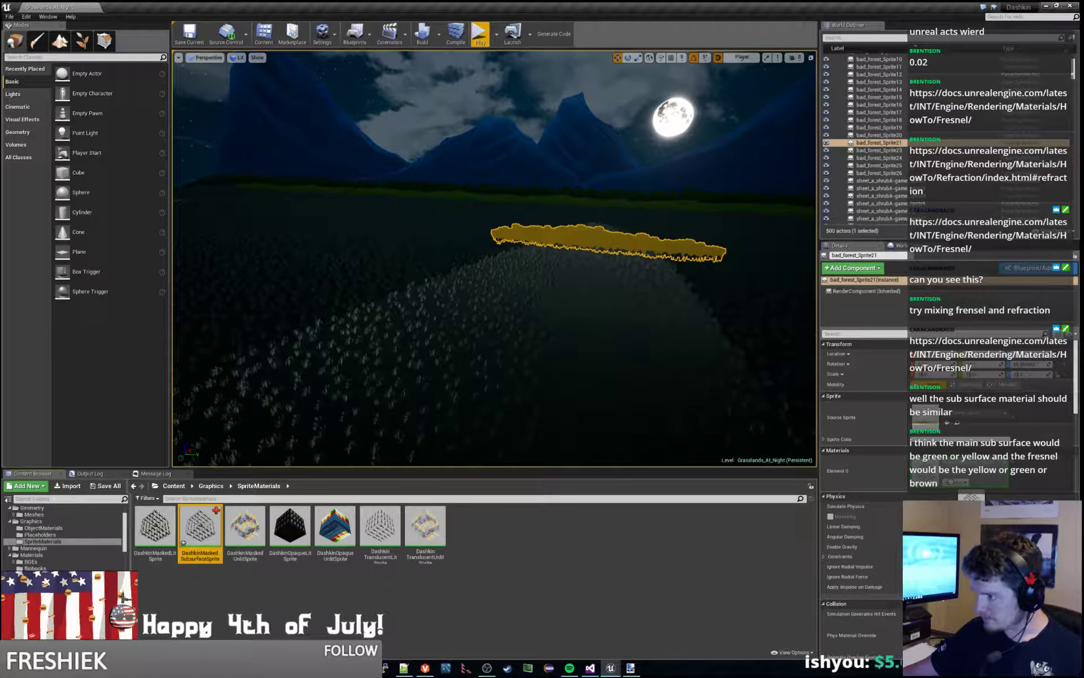
Examine the subsurface-lit bad_forest sprite against the moon in the viewport, play through the grass past it, and stop playing.
click(716, 112)
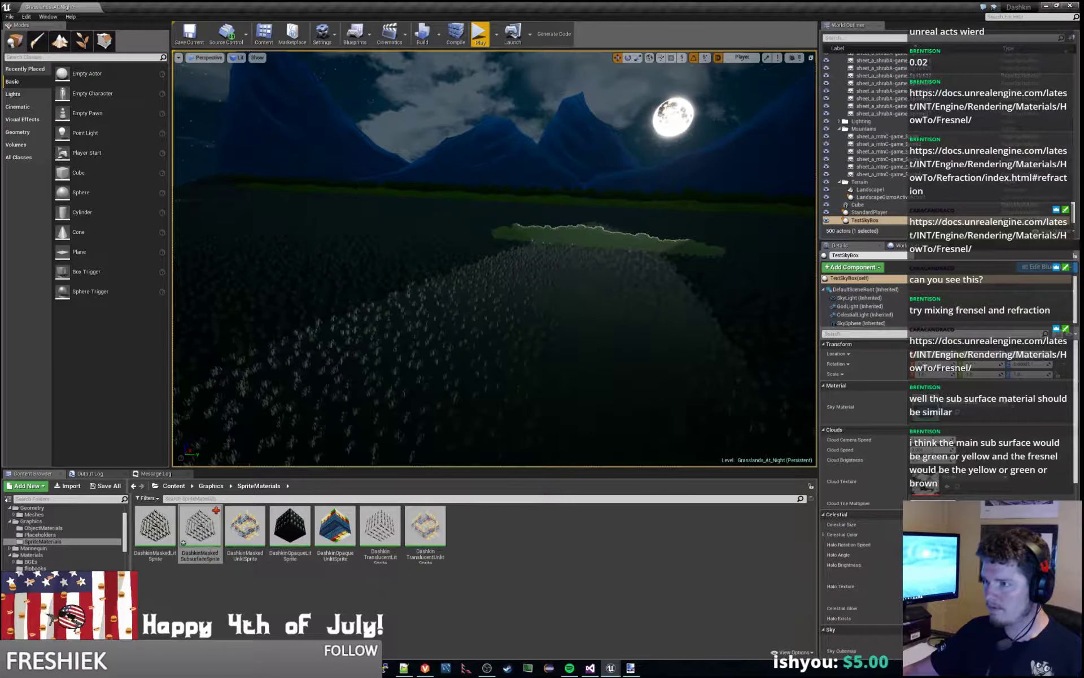
right_drag(716, 113, 745, 136)
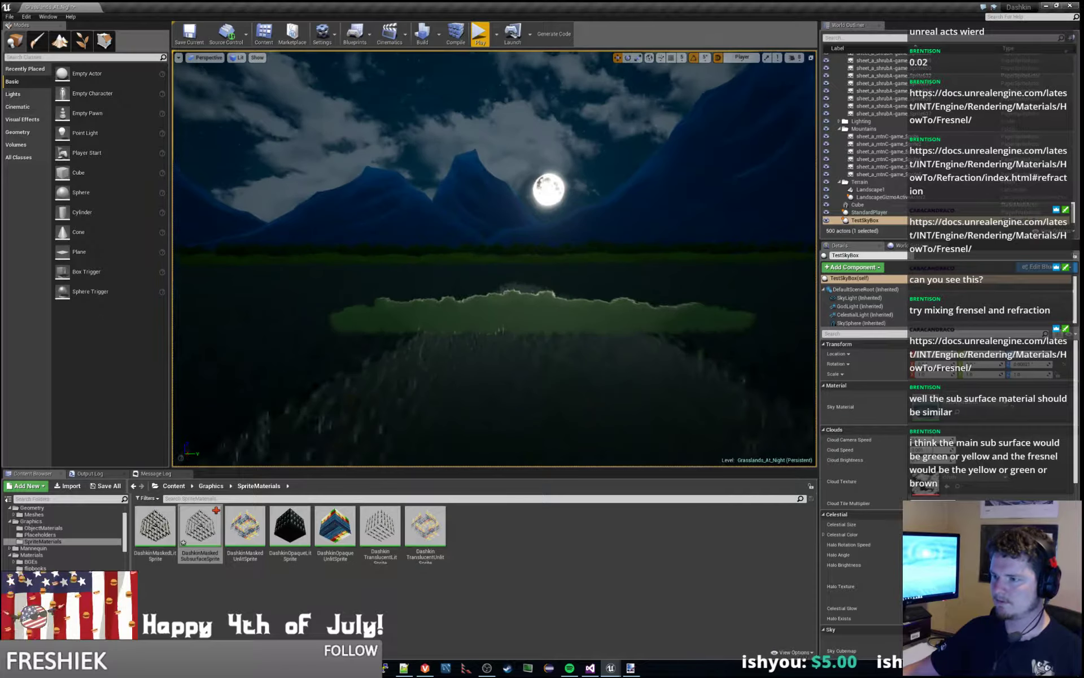
key(s)
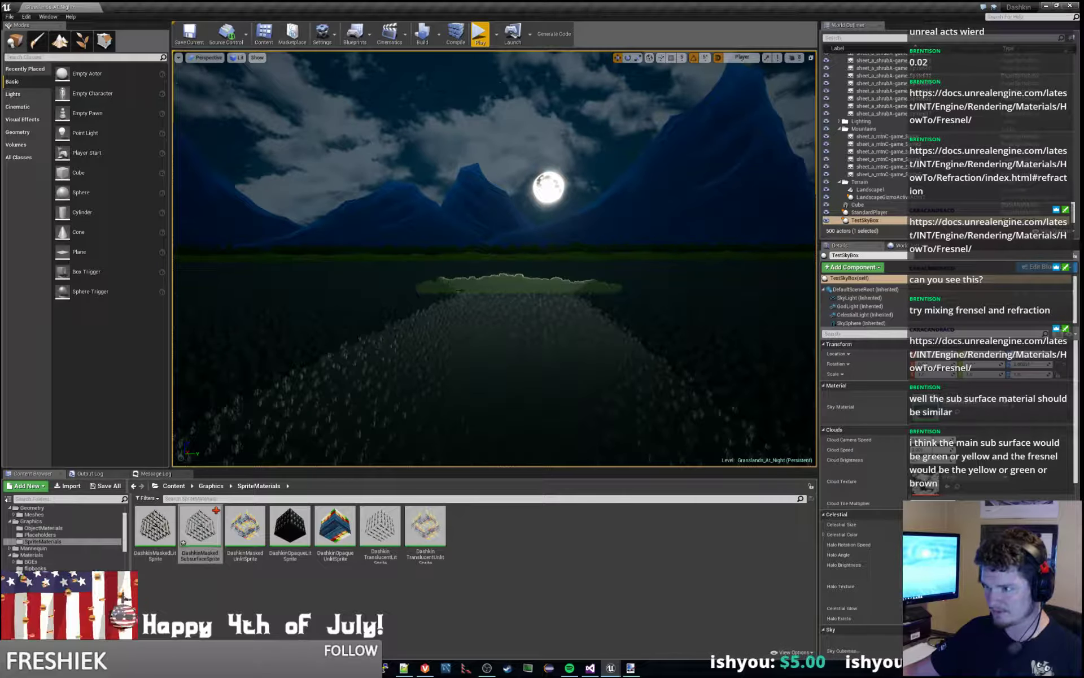
click(480, 34)
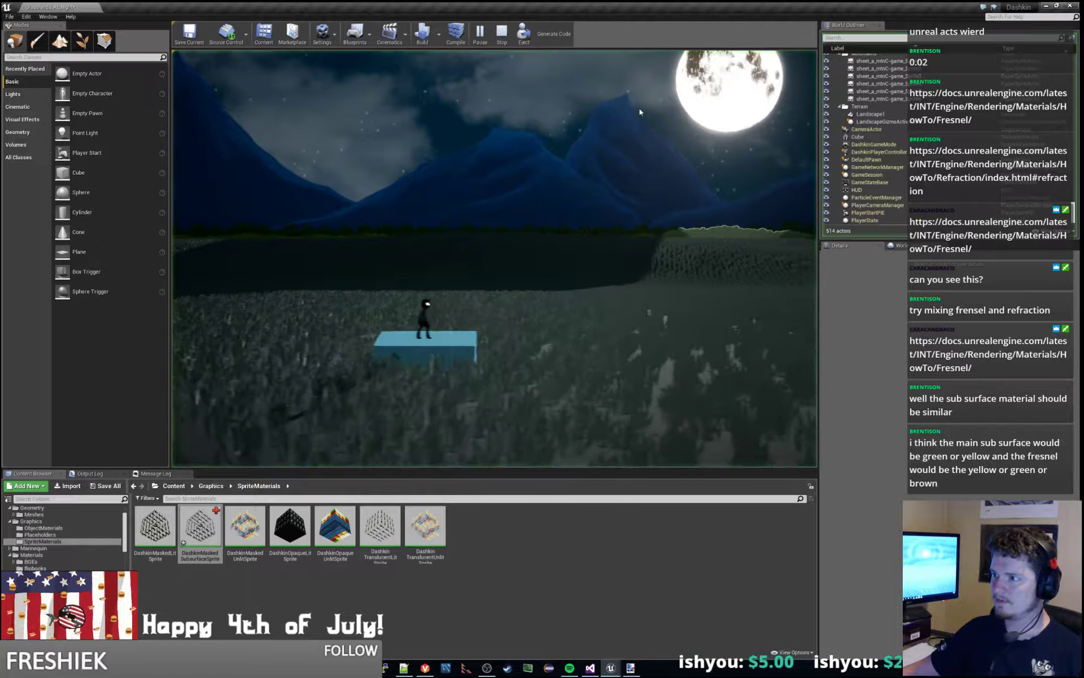
click(701, 121)
key(d)
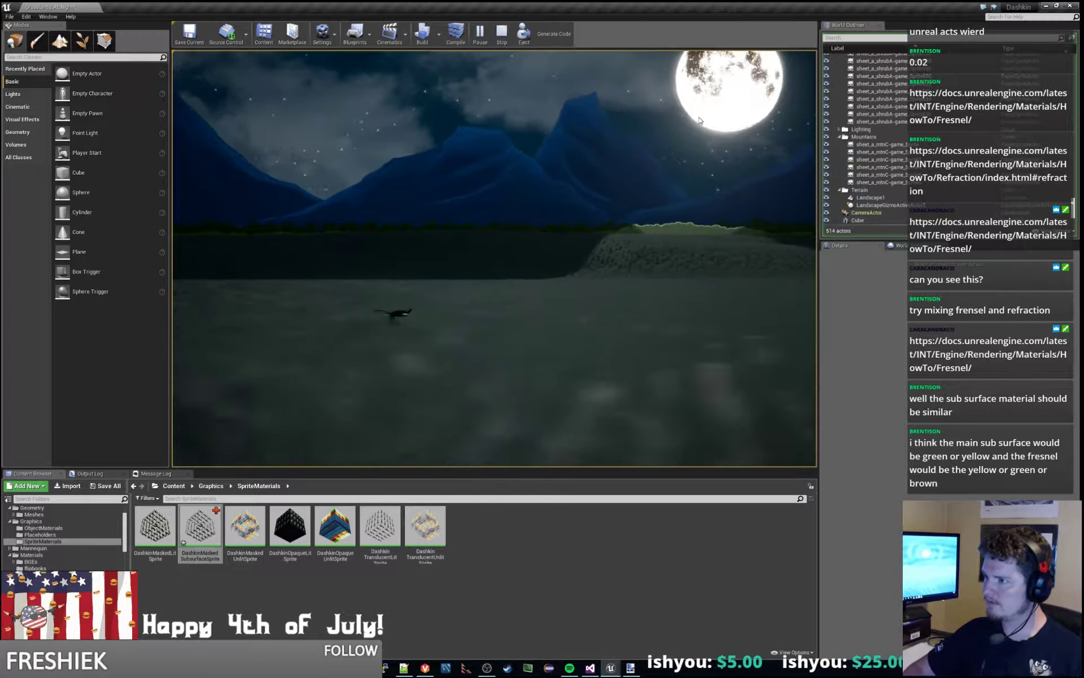
key(space)
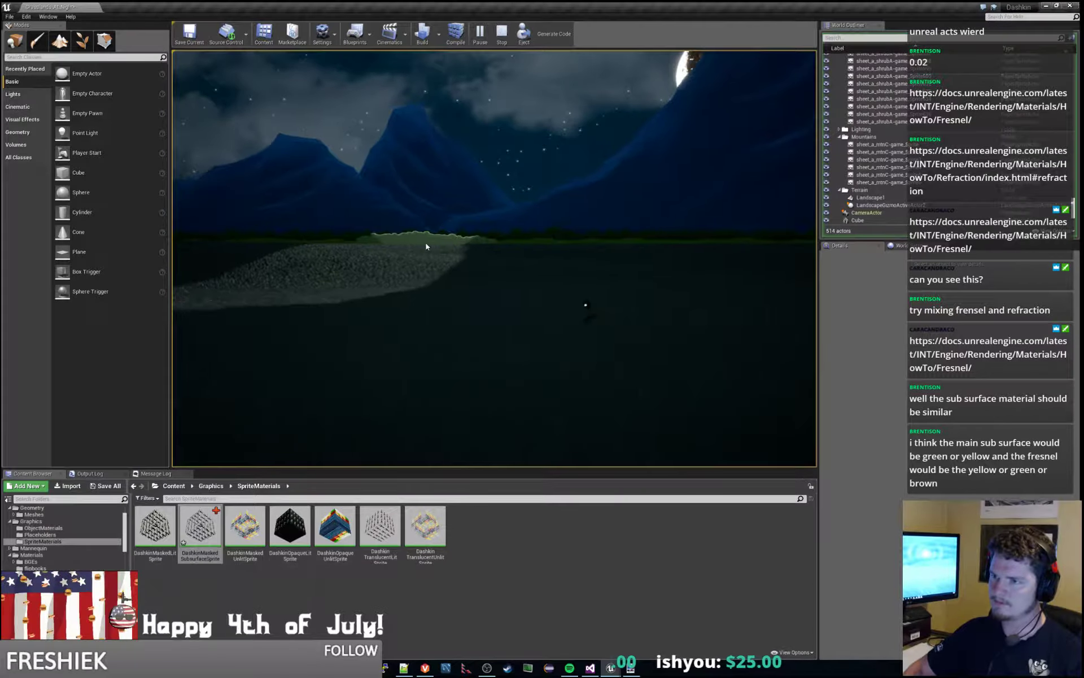
key(Escape)
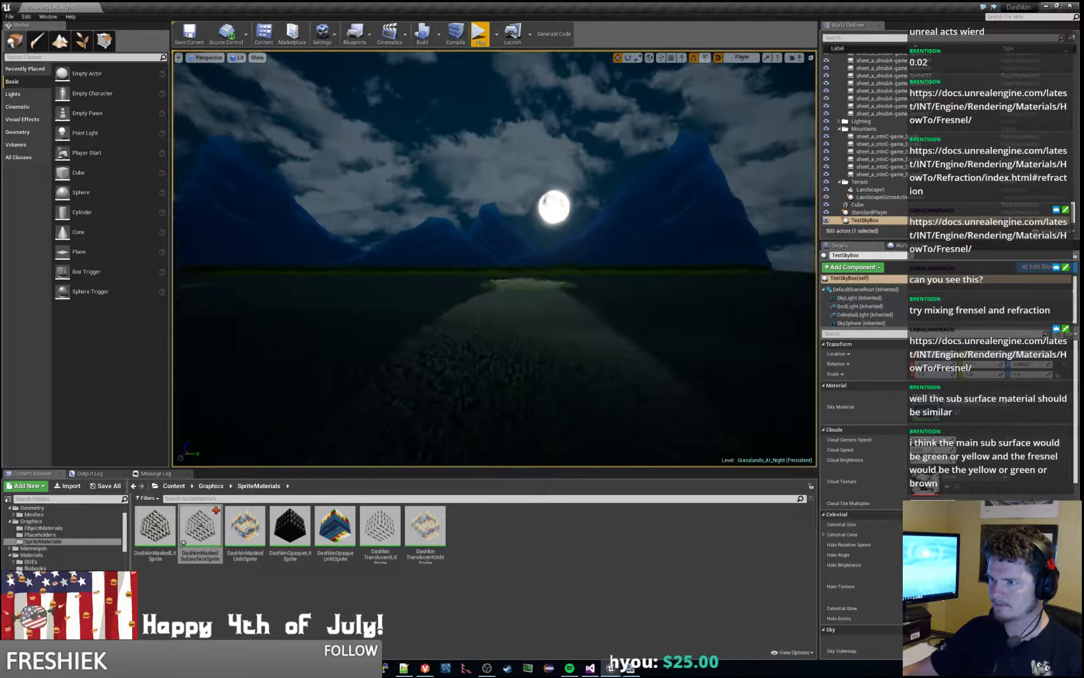
Move the subsurface-lit bad_forest sprite away from the mountains along the moonlit strip and raise it above the grass.
click(521, 262)
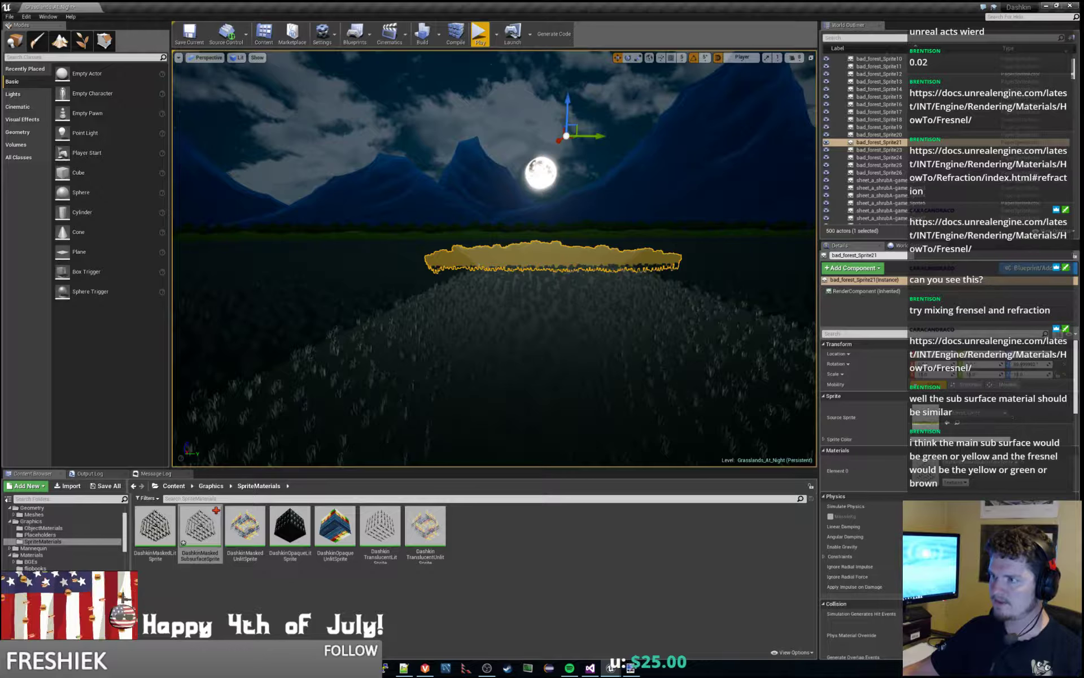
key(s)
right_drag(521, 261, 339, 270)
key(d)
drag(516, 164, 383, 173)
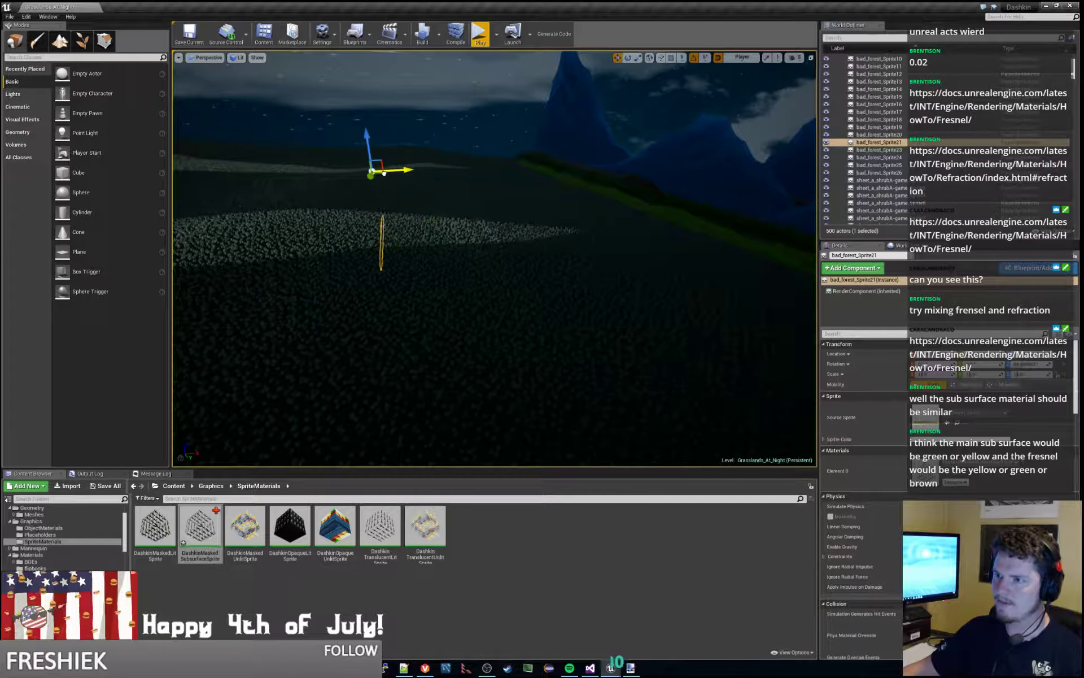
key(w)
right_drag(364, 176, 451, 186)
key(a)
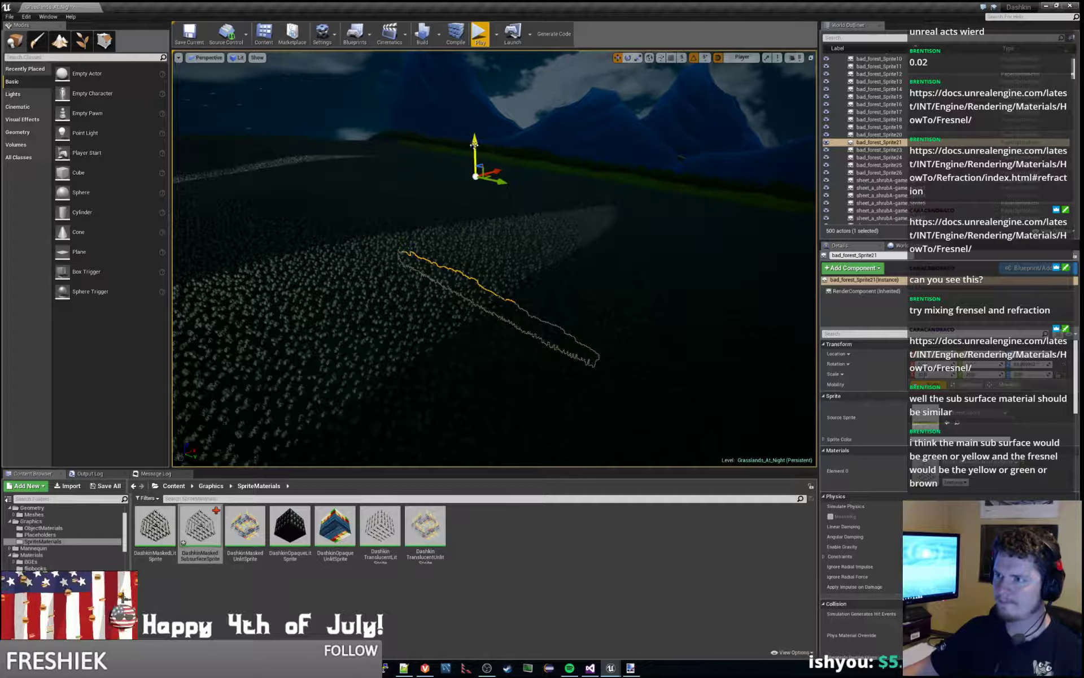
drag(474, 144, 507, 64)
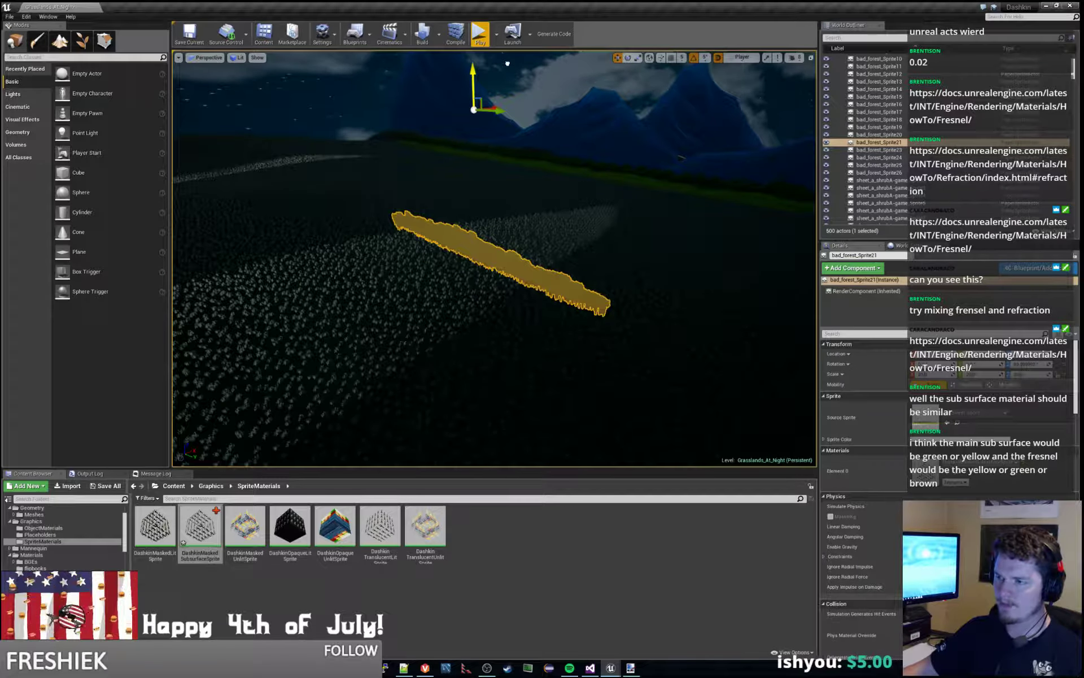
Reselect the bad_forest sprite, shift it sideways to line up with the moonlit strip, and lower it slightly.
click(507, 63)
right_drag(507, 63, 525, 77)
click(587, 225)
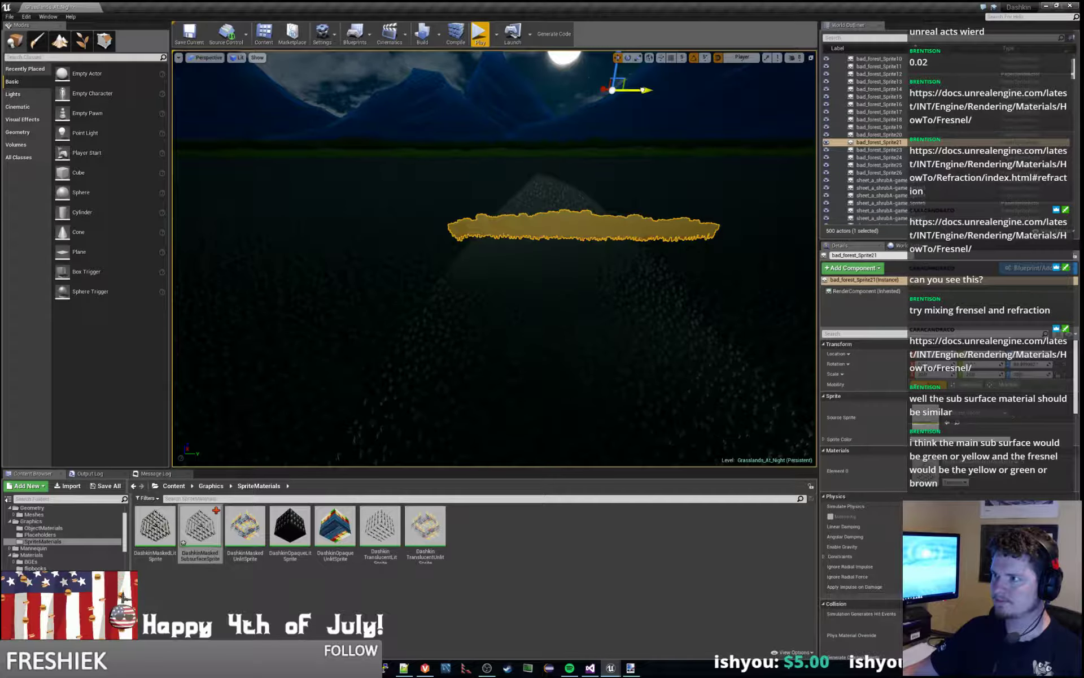
drag(643, 91, 585, 73)
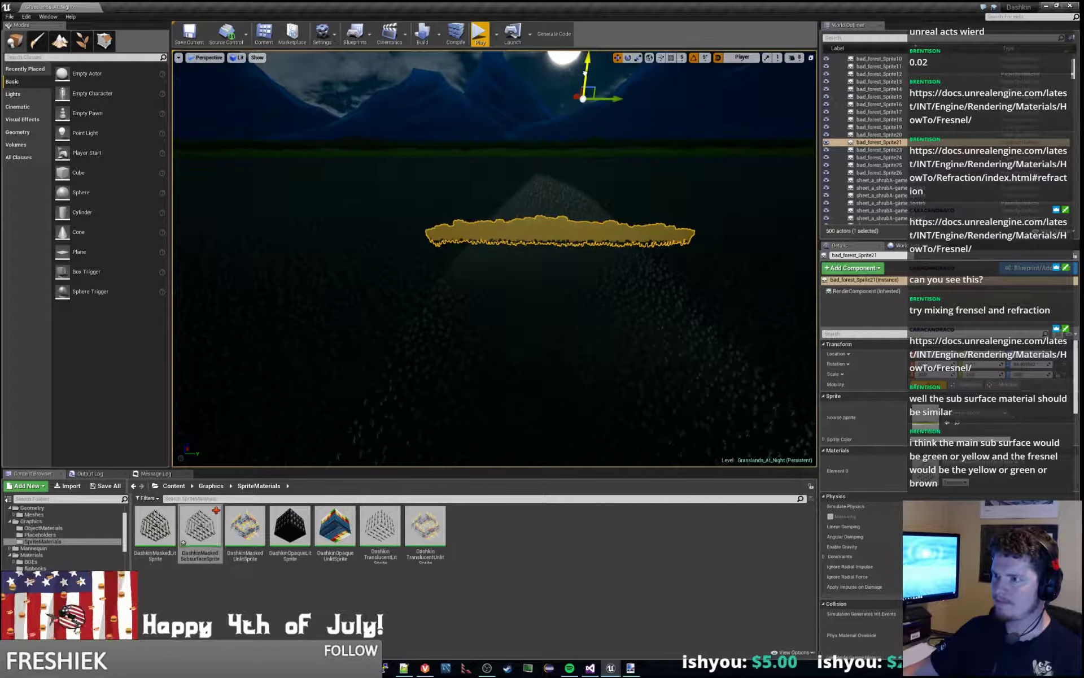
Play the level, walk the character back and forth to examine the repositioned forest sprite against the moonlight, and stop playing.
click(480, 34)
click(629, 218)
key(d)
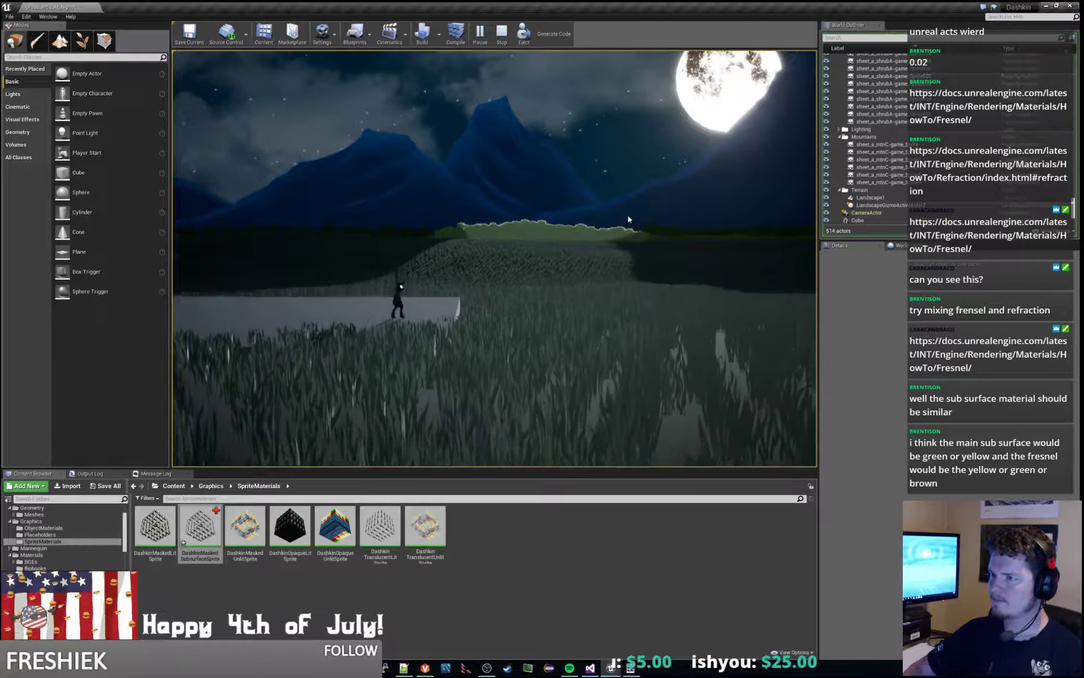
key(a)
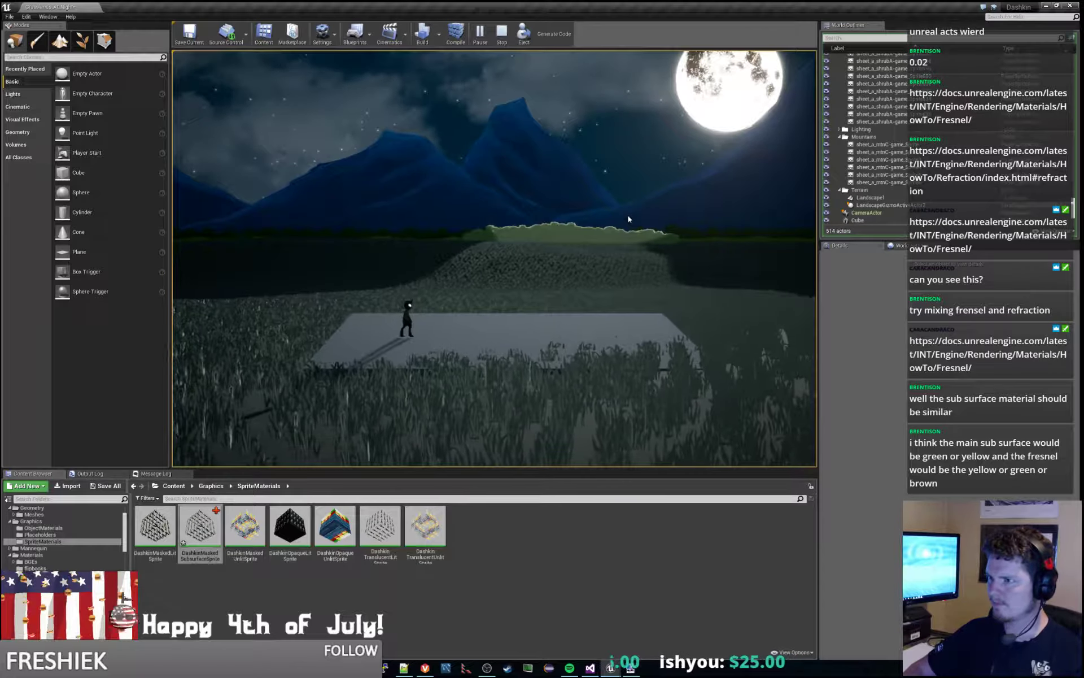
key(d)
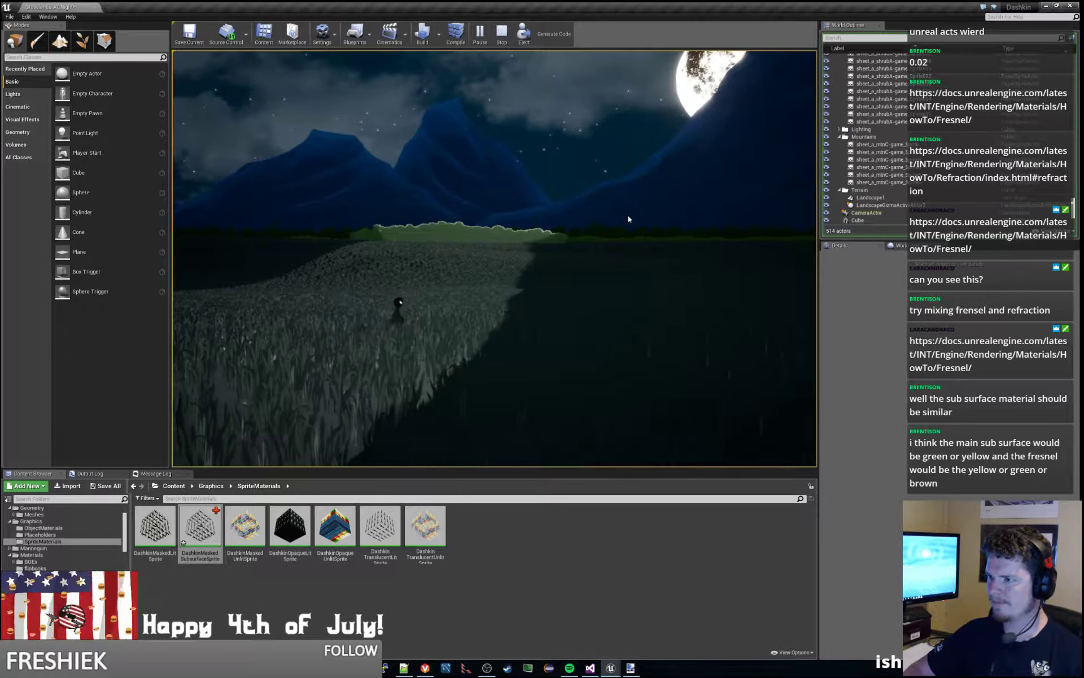
key(Escape)
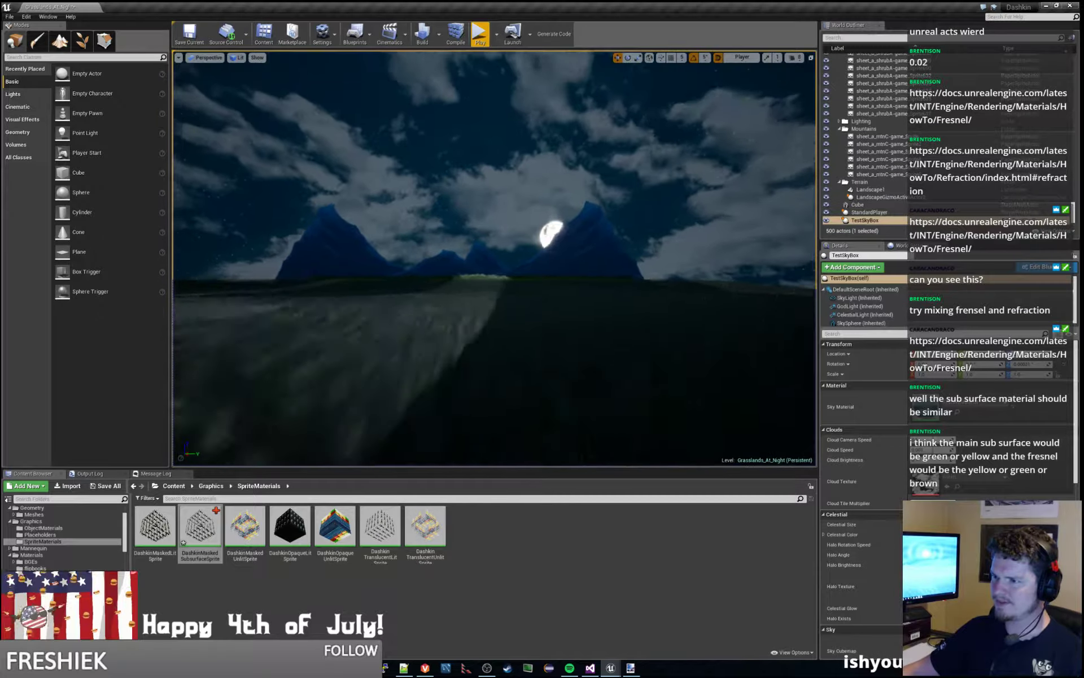
Move the bad_forest sprite from its moonlit strip over to the neighbouring strip, beyond the mountain-shaped shadow.
right_drag(494, 259, 495, 288)
key(w)
right_drag(551, 259, 734, 294)
key(w)
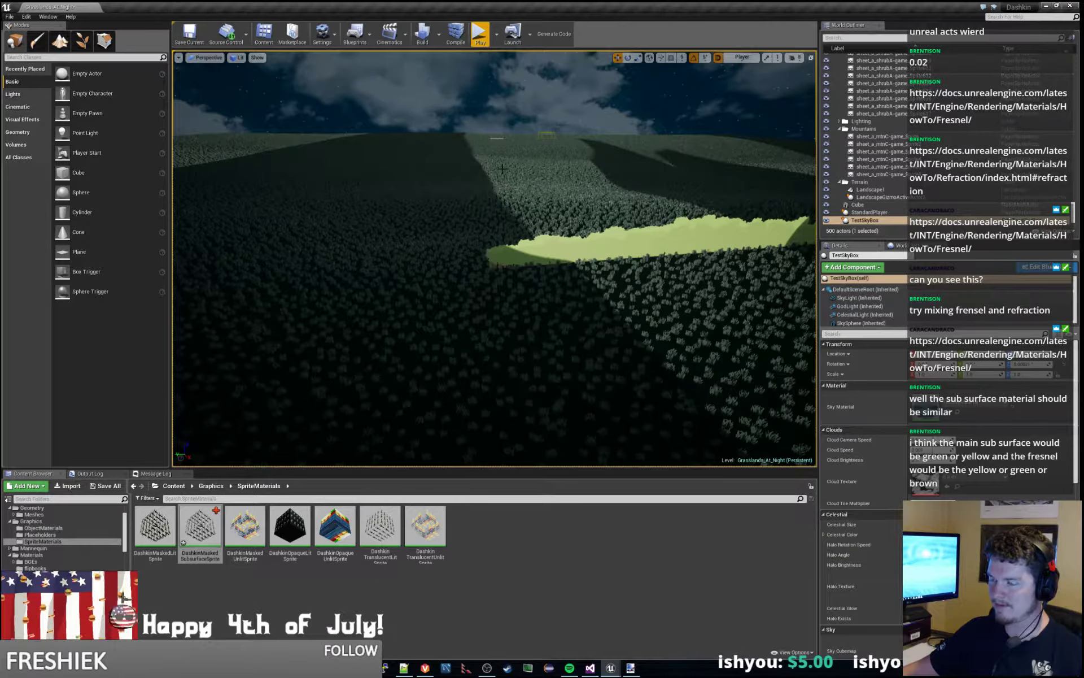
key(s)
right_drag(502, 168, 712, 175)
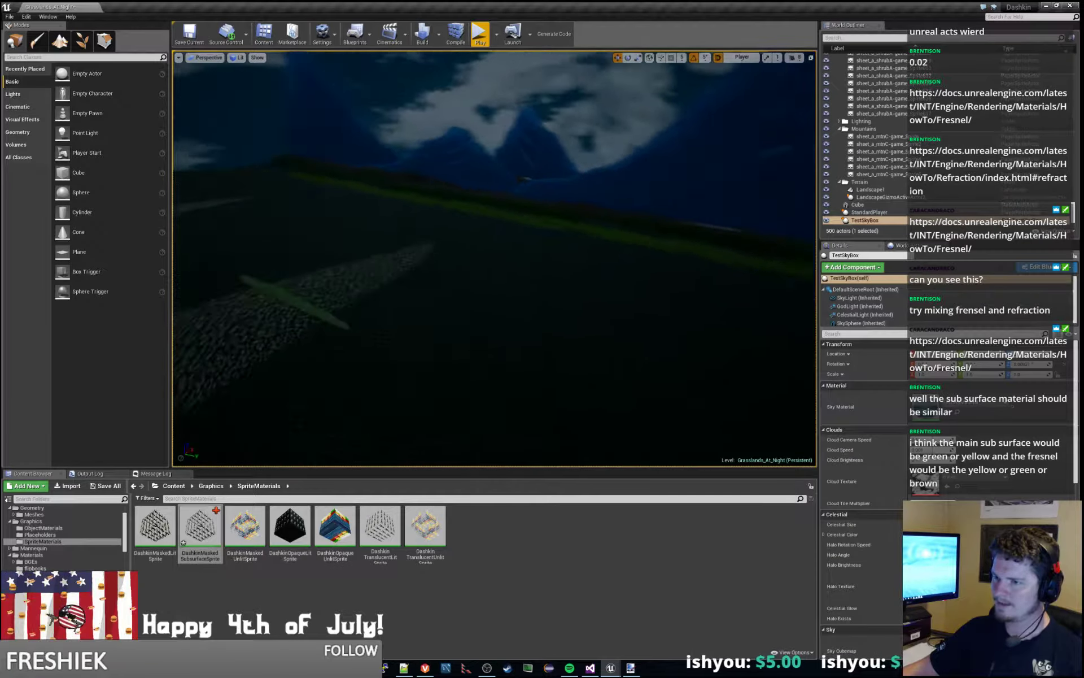
right_drag(552, 258, 551, 258)
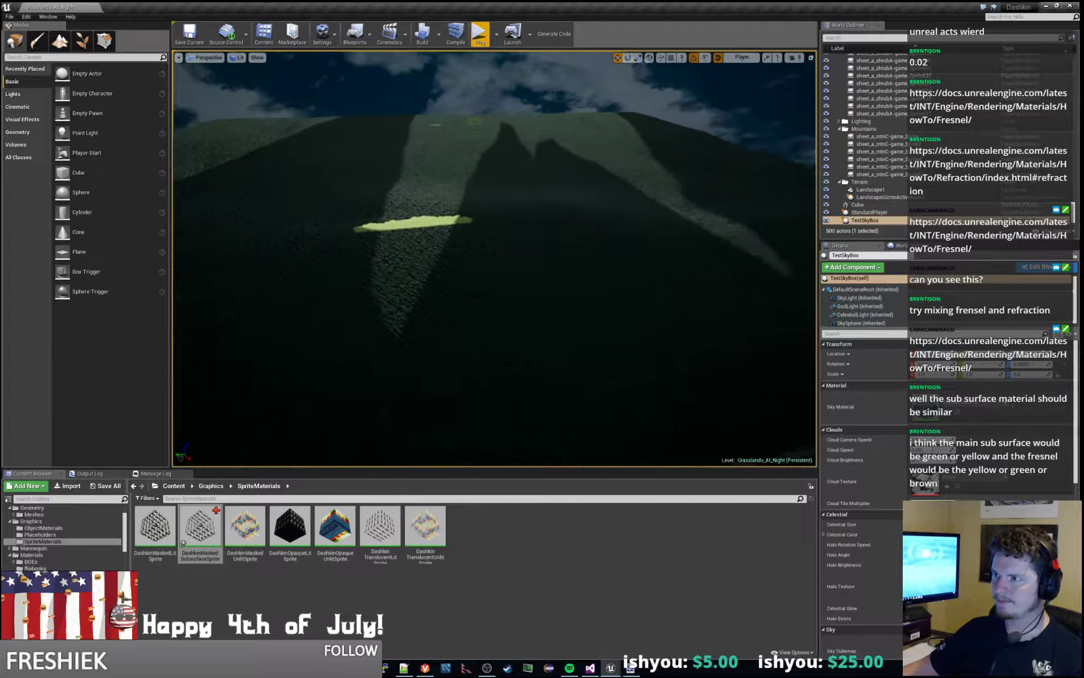
right_drag(449, 229, 449, 228)
click(445, 230)
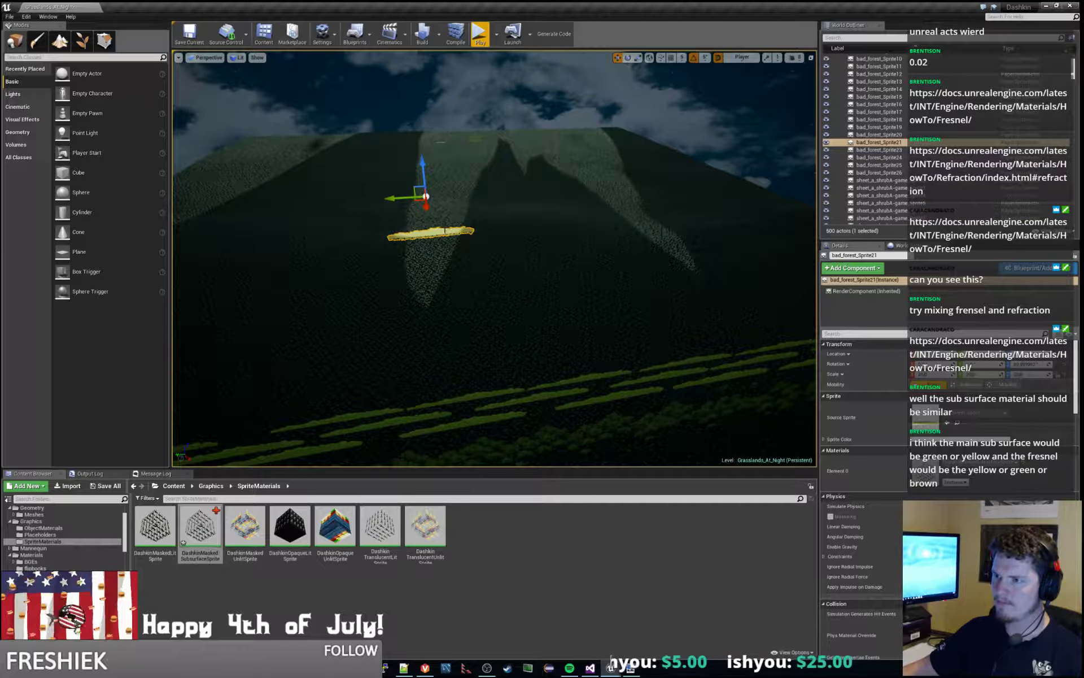
drag(425, 206, 601, 169)
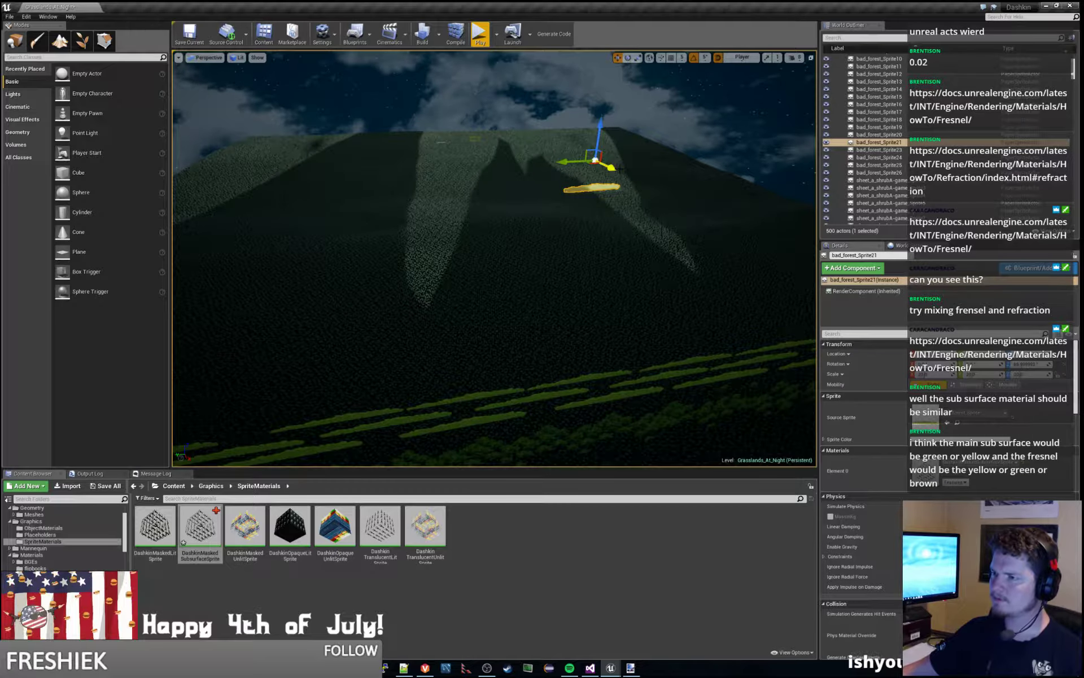
Shift the bad_forest sprite along its depth axis so it straddles the boundary between shadow and moonlight.
key(w)
right_drag(616, 170, 592, 155)
key(d)
drag(628, 237, 660, 222)
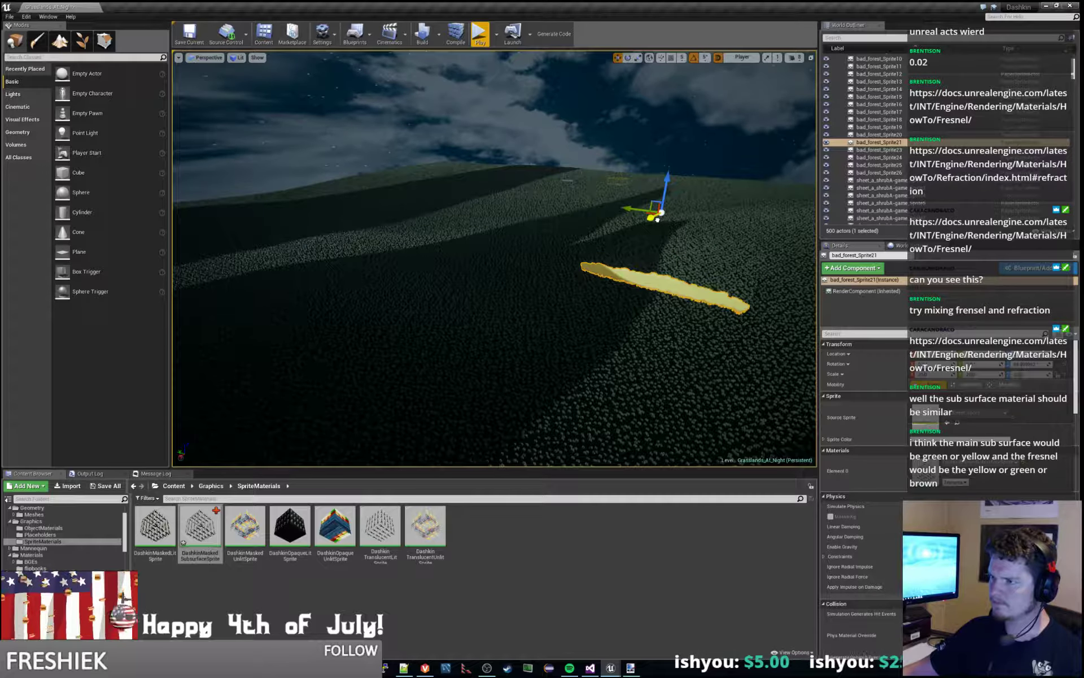
Switch to rotation and turn the bad_forest sprite about its vertical axis, trying different angles to the moonlight.
click(629, 60)
drag(680, 223, 652, 222)
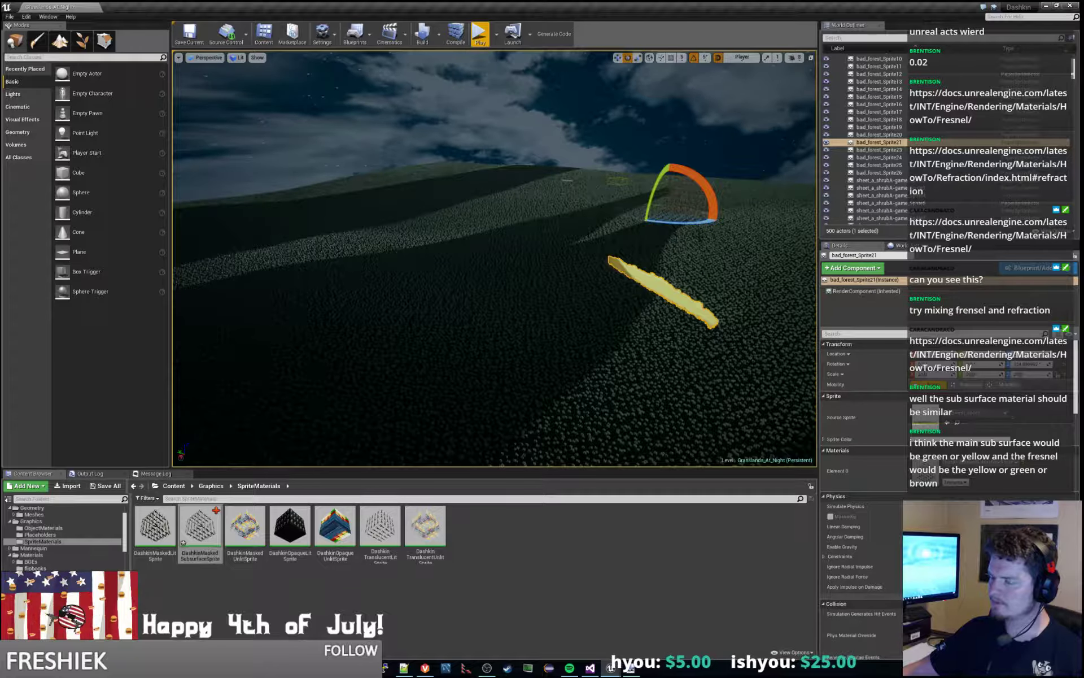
right_drag(607, 194, 658, 198)
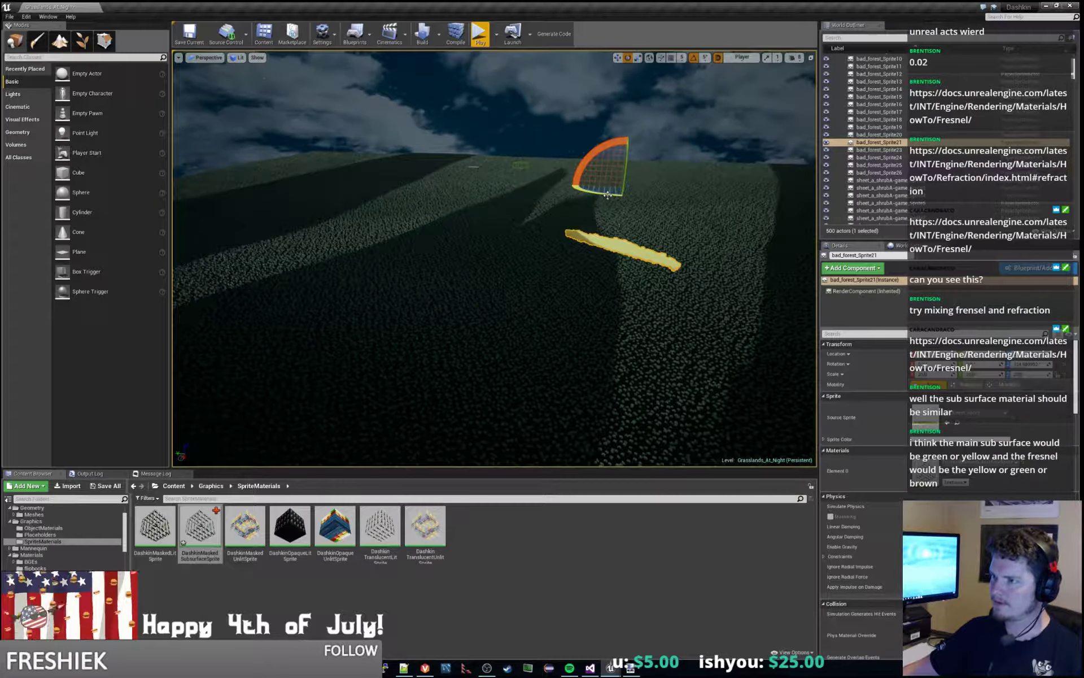
drag(608, 195, 622, 196)
right_drag(595, 102, 621, 153)
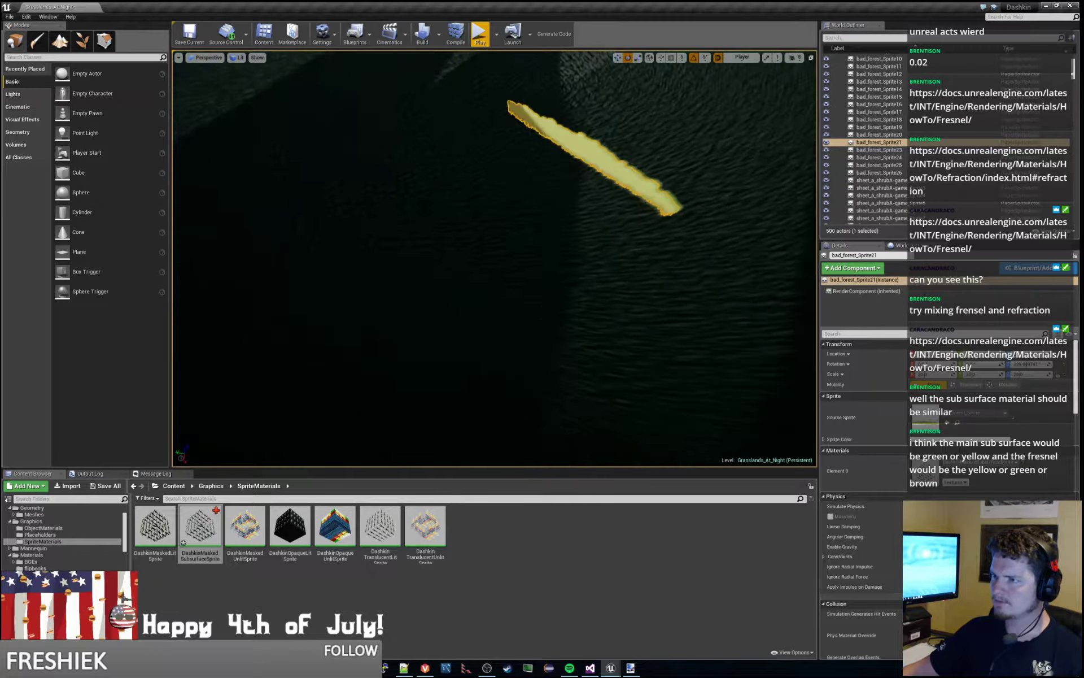
right_drag(661, 251, 655, 240)
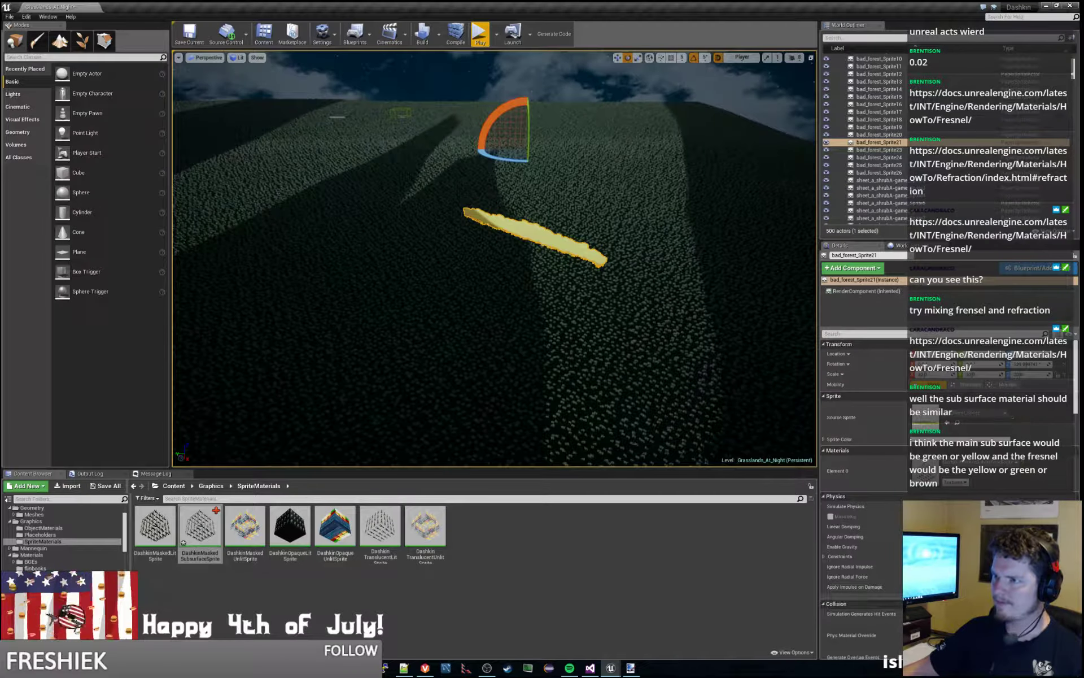
drag(501, 160, 543, 230)
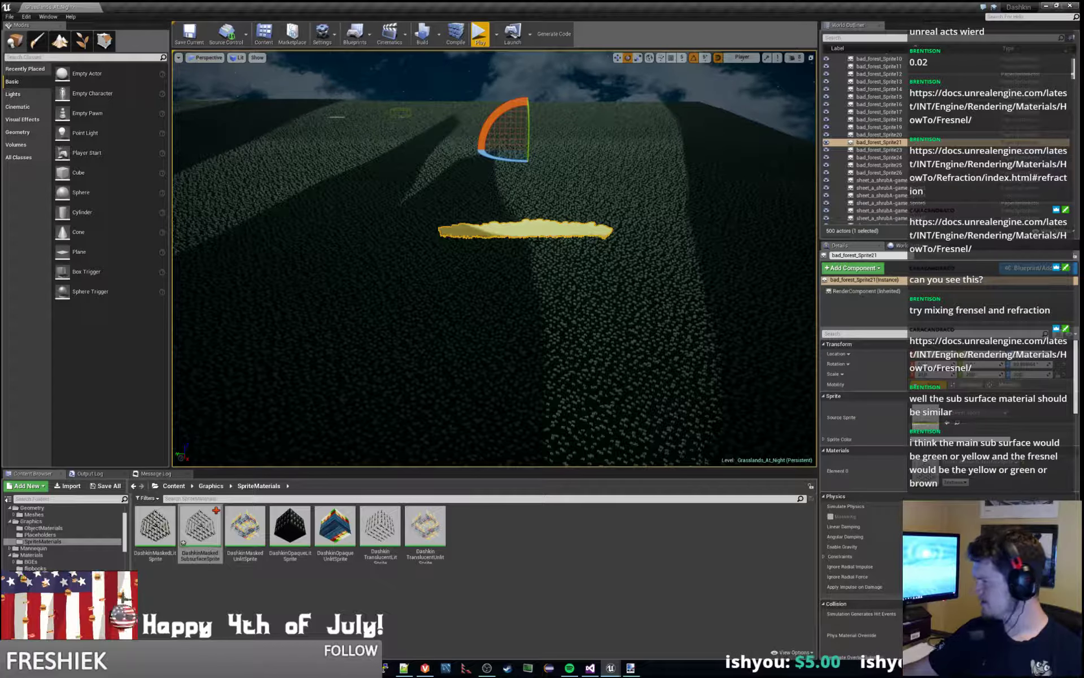
Move the bad_forest sprite toward the mountains into the moonlit patch below the moon and lower it onto the grass.
key(w)
right_drag(543, 231, 511, 189)
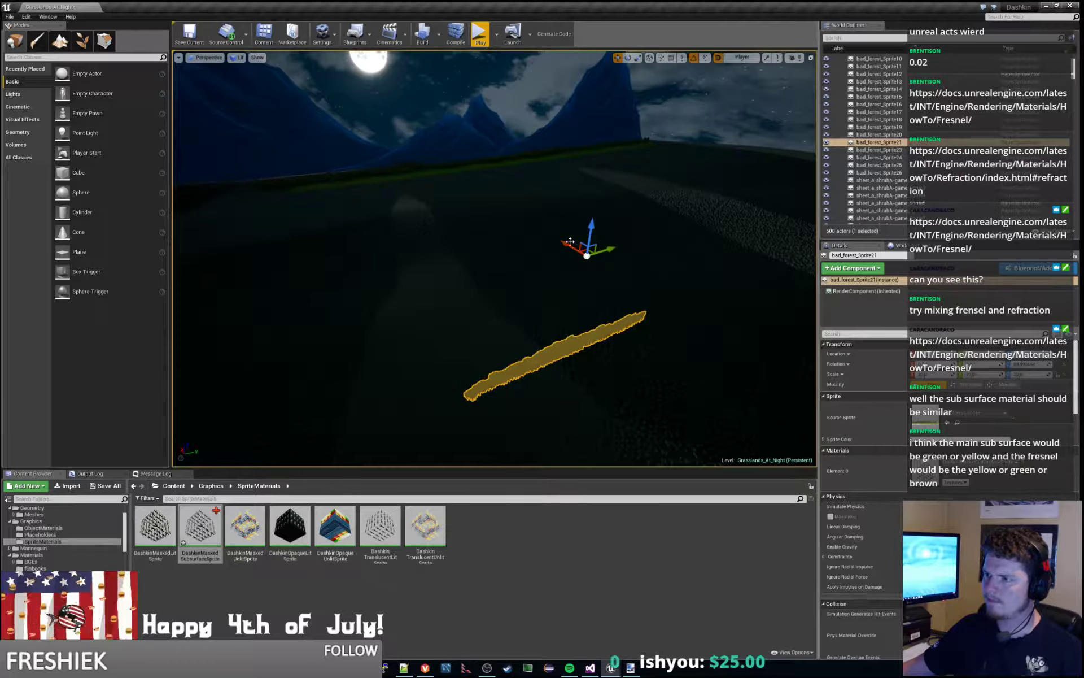
drag(571, 242, 389, 135)
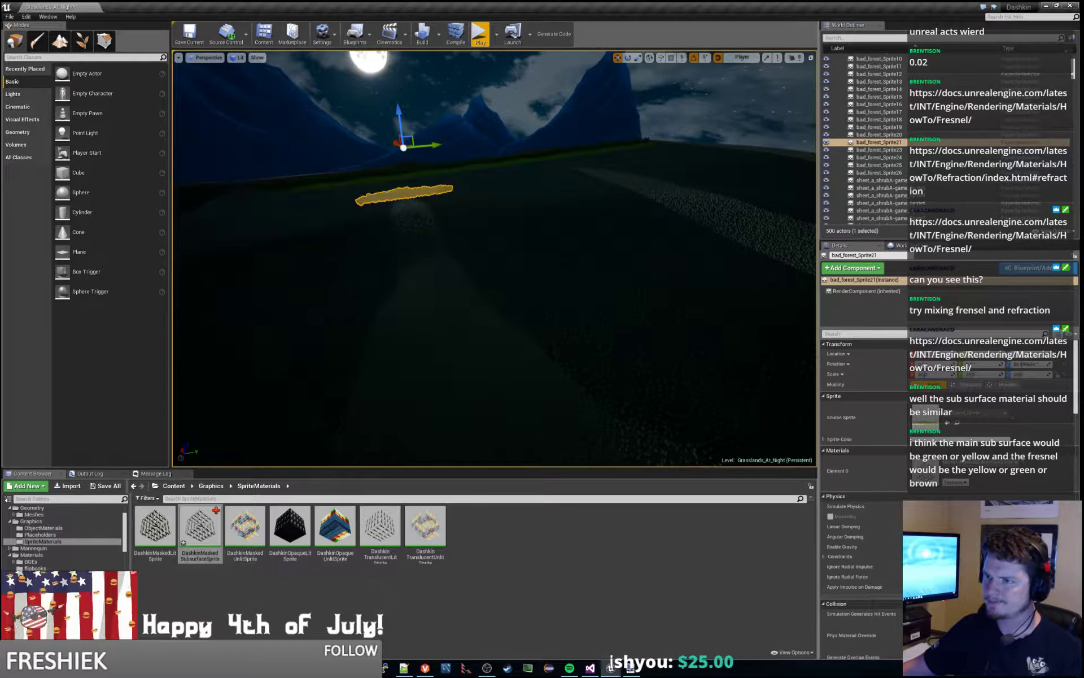
key(w)
right_drag(411, 141, 384, 79)
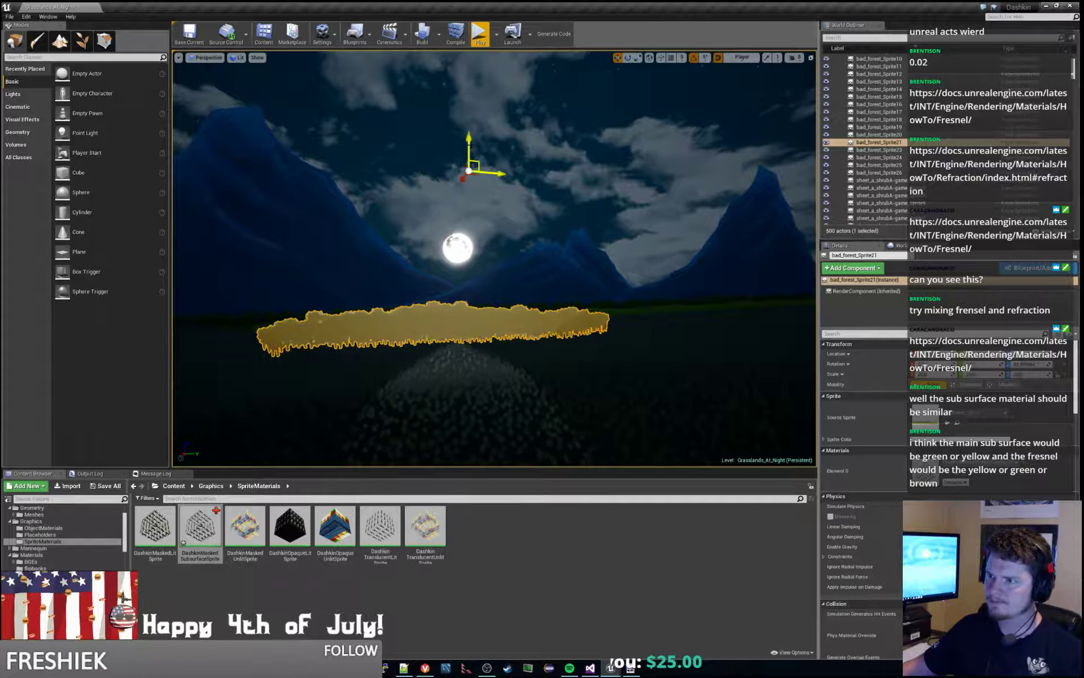
drag(467, 168, 468, 196)
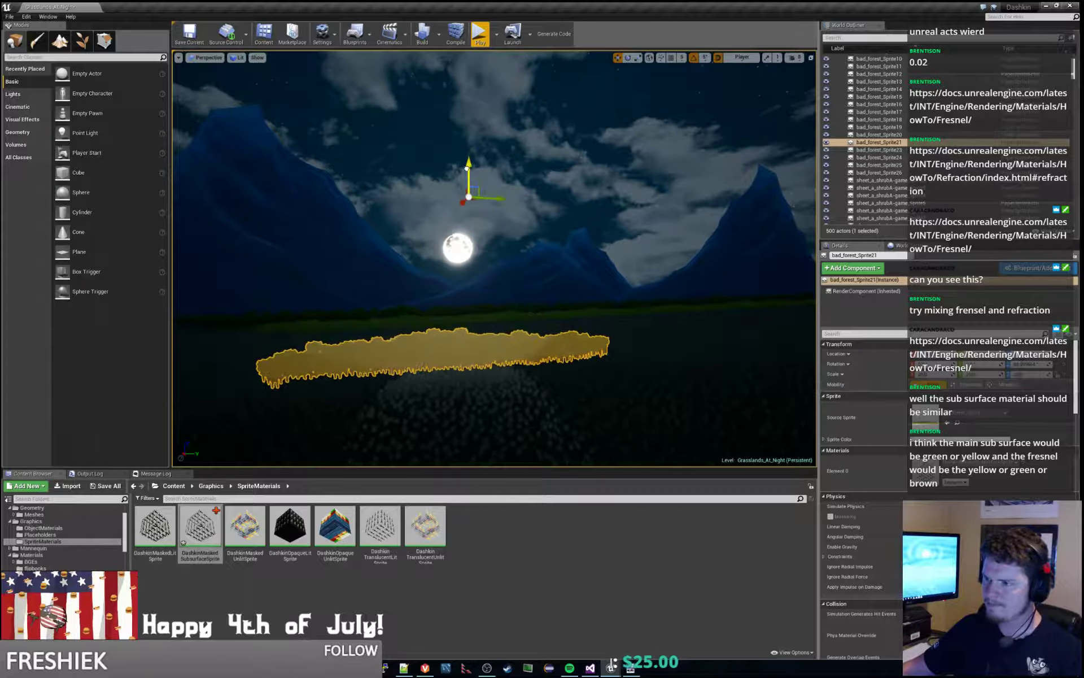
Deselect the forest sprite and examine its subsurface lighting and the moonlit grass around it from several distances.
click(577, 178)
right_click(512, 339)
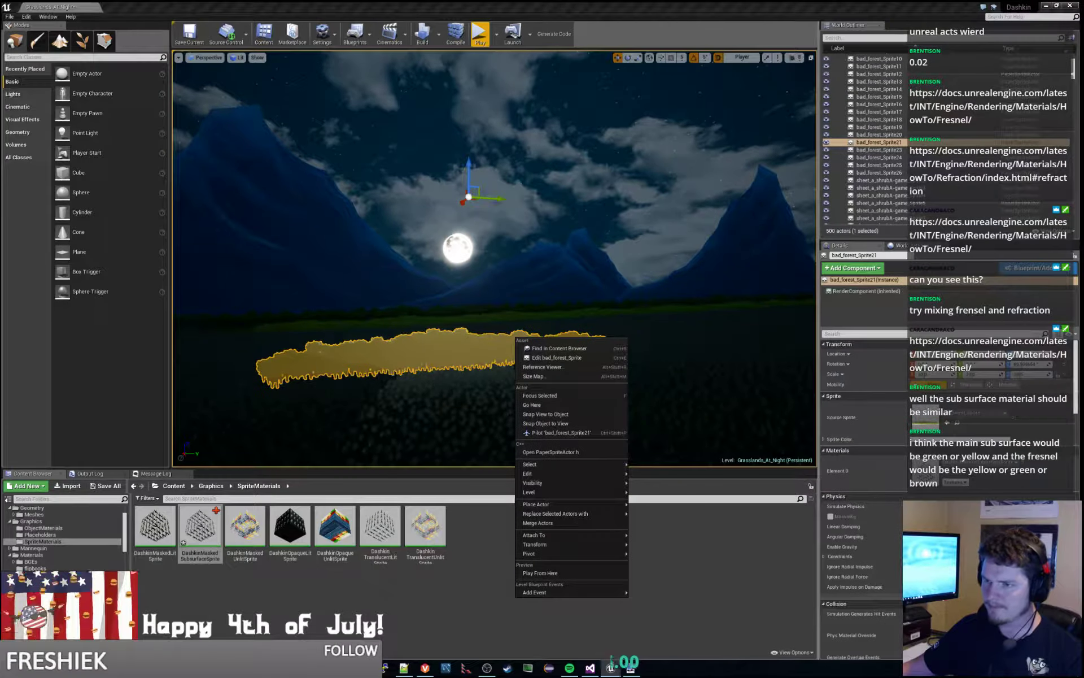
click(700, 334)
key(w)
right_drag(700, 334, 645, 438)
key(s)
key(w)
key(s)
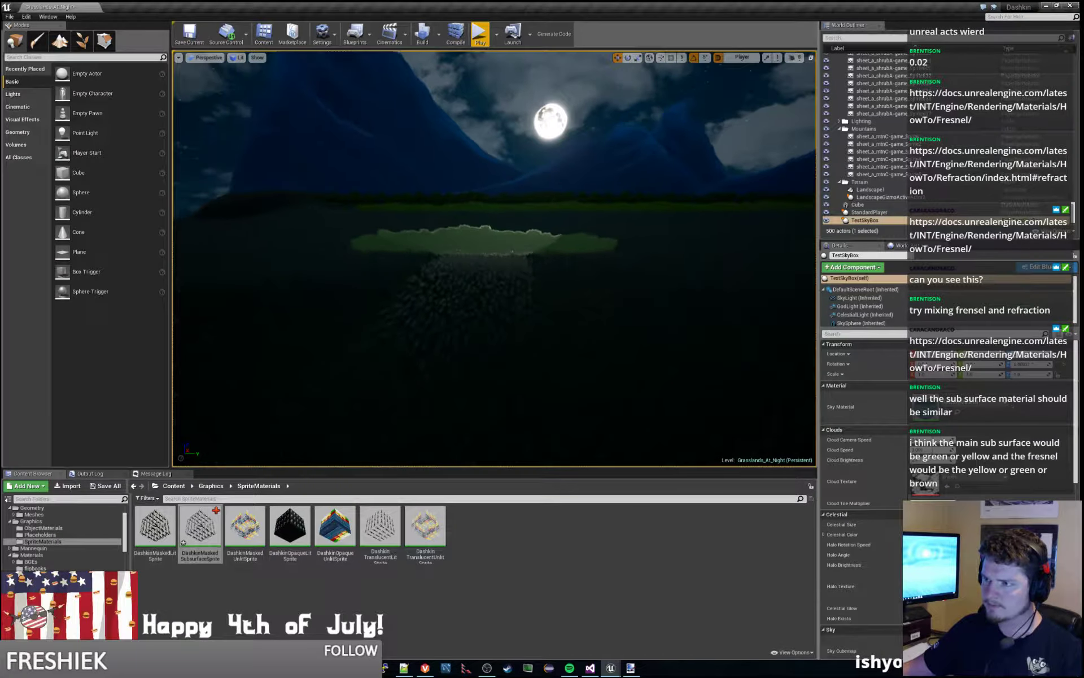
Enable Cast Shadow on the bad_forest sprite and compare its shading and shadow on the grass with the sprite deselected.
click(486, 244)
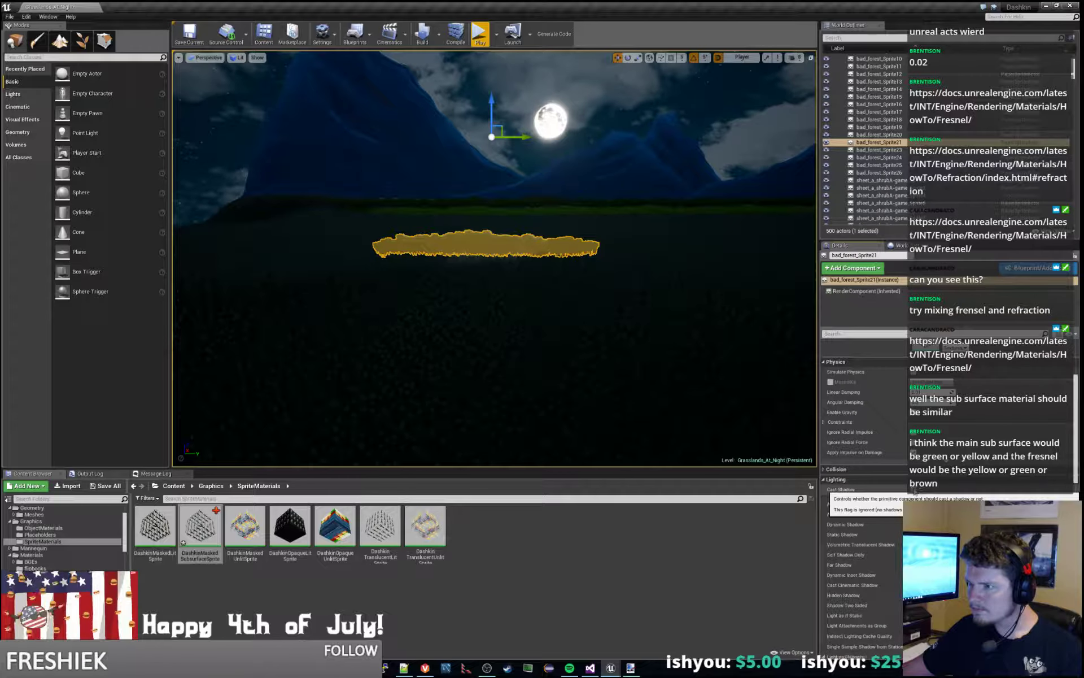
click(567, 114)
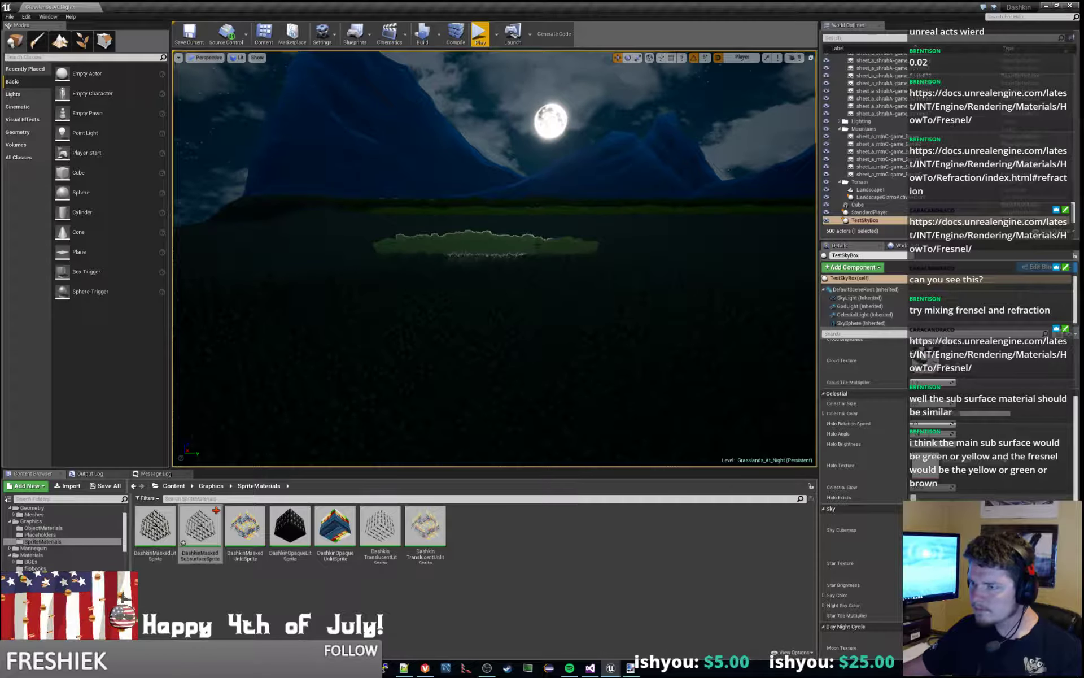
click(511, 241)
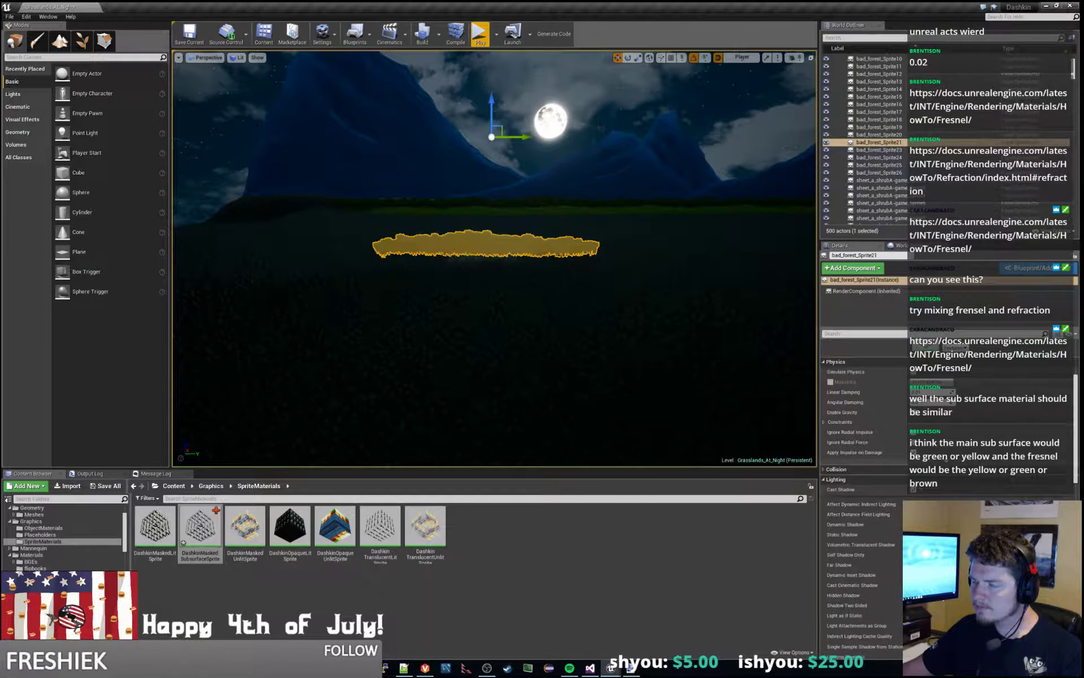
click(600, 124)
right_drag(600, 124, 566, 139)
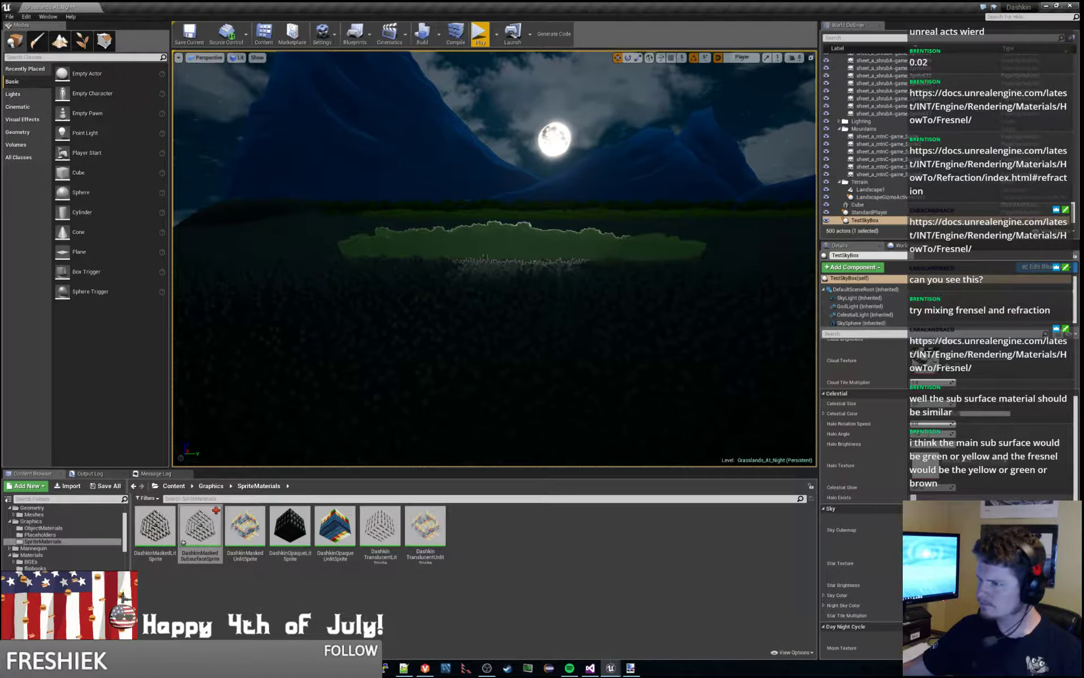
click(516, 245)
click(614, 78)
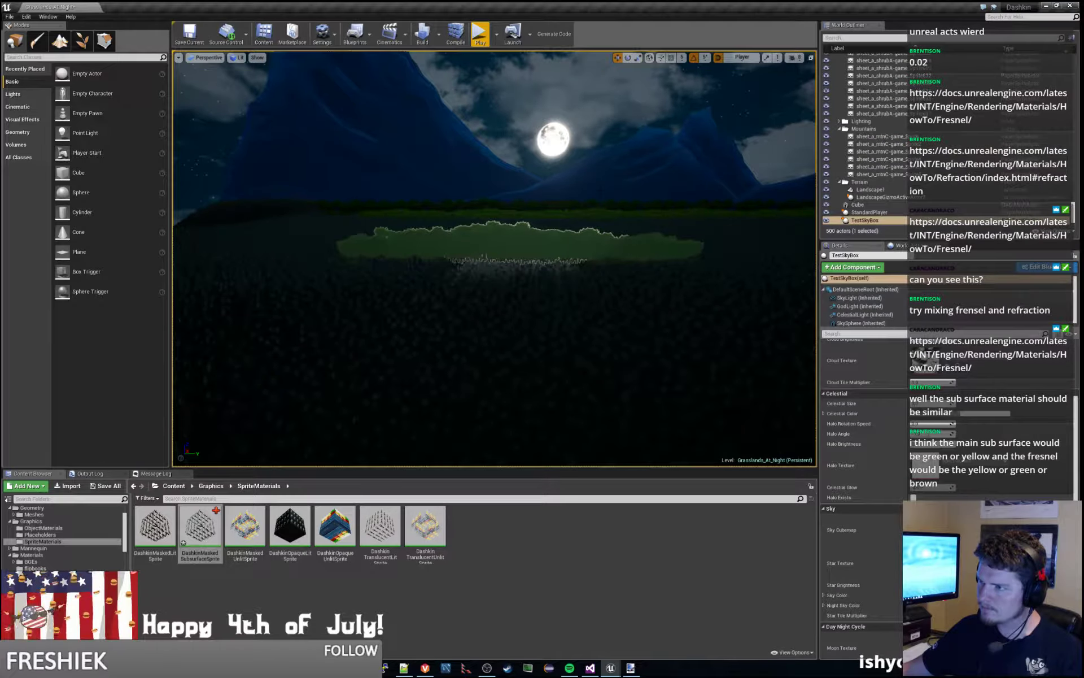
key(s)
right_drag(569, 227, 574, 230)
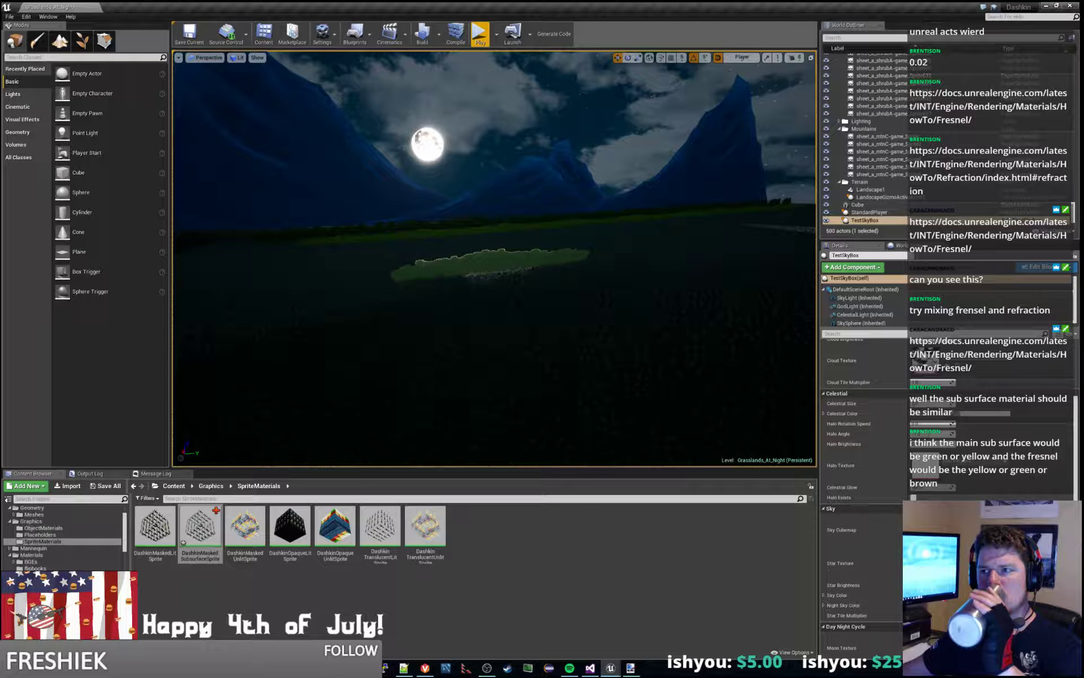
Select the bad_forest sprite on the grass up close and review its lighting, shadow and rendering settings.
click(505, 198)
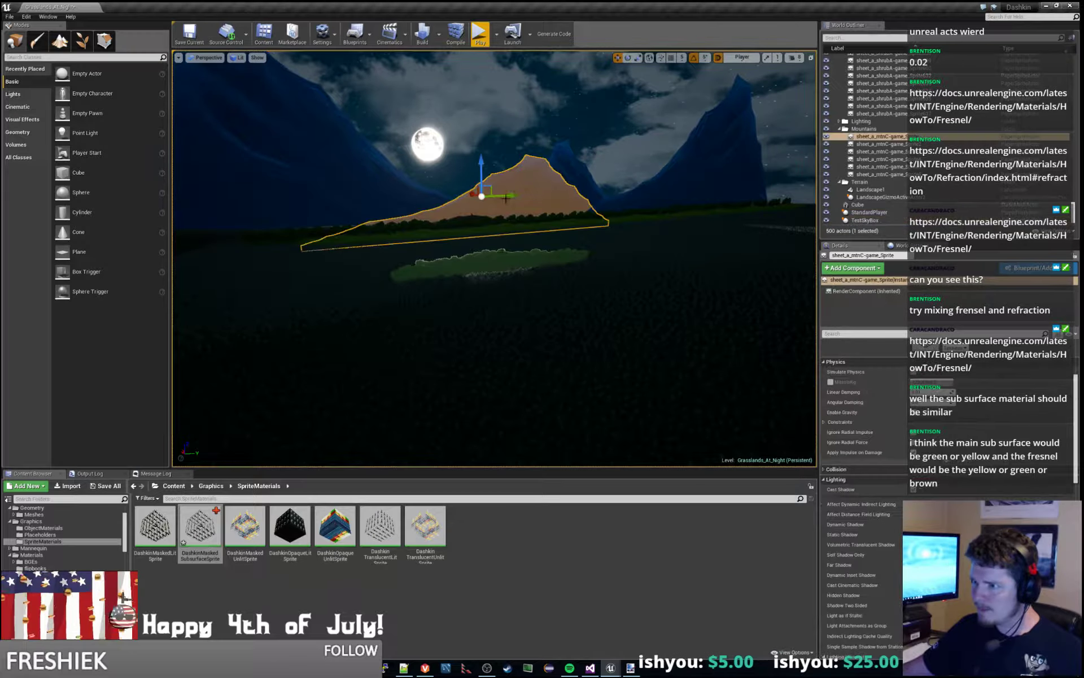
click(516, 260)
right_drag(516, 261, 494, 247)
key(w)
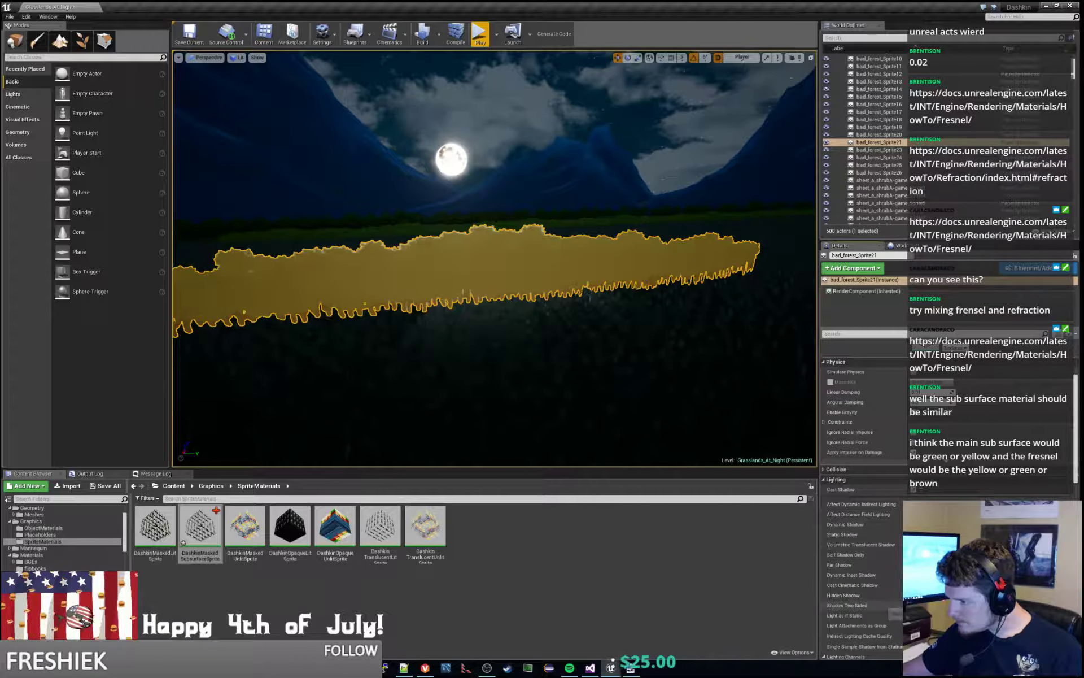
scroll(895, 614, down, 10)
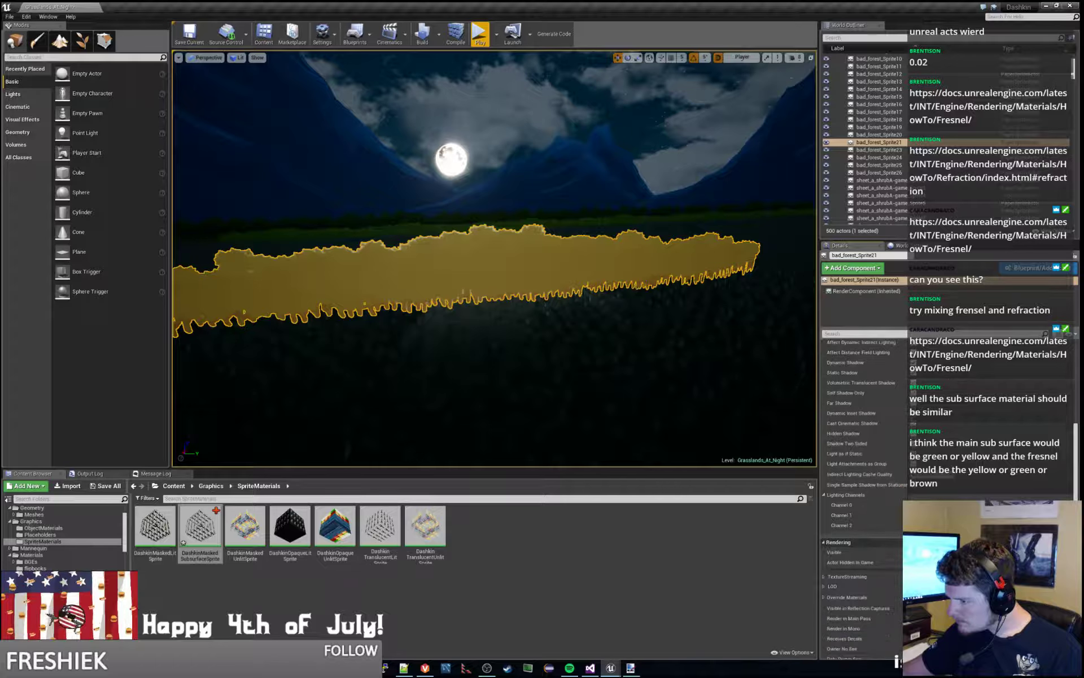
scroll(861, 508, down, 3)
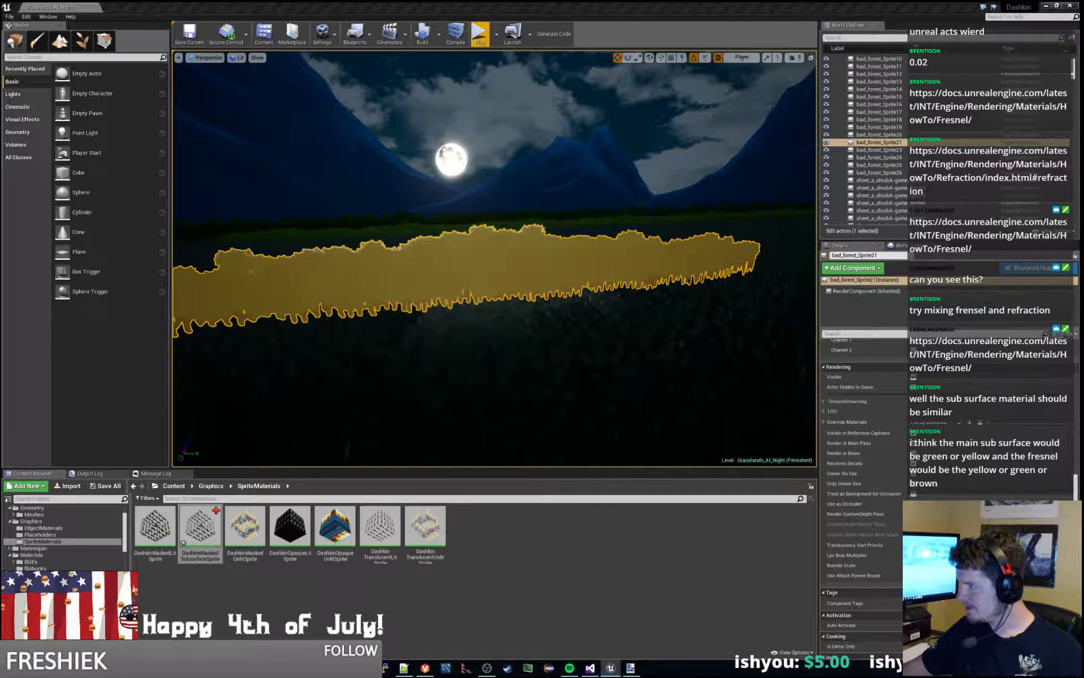
Examine the bad_forest sprite's shading and its shadow on the grass from both sides, reselecting and deselecting the sprite.
right_drag(494, 259, 717, 277)
click(495, 186)
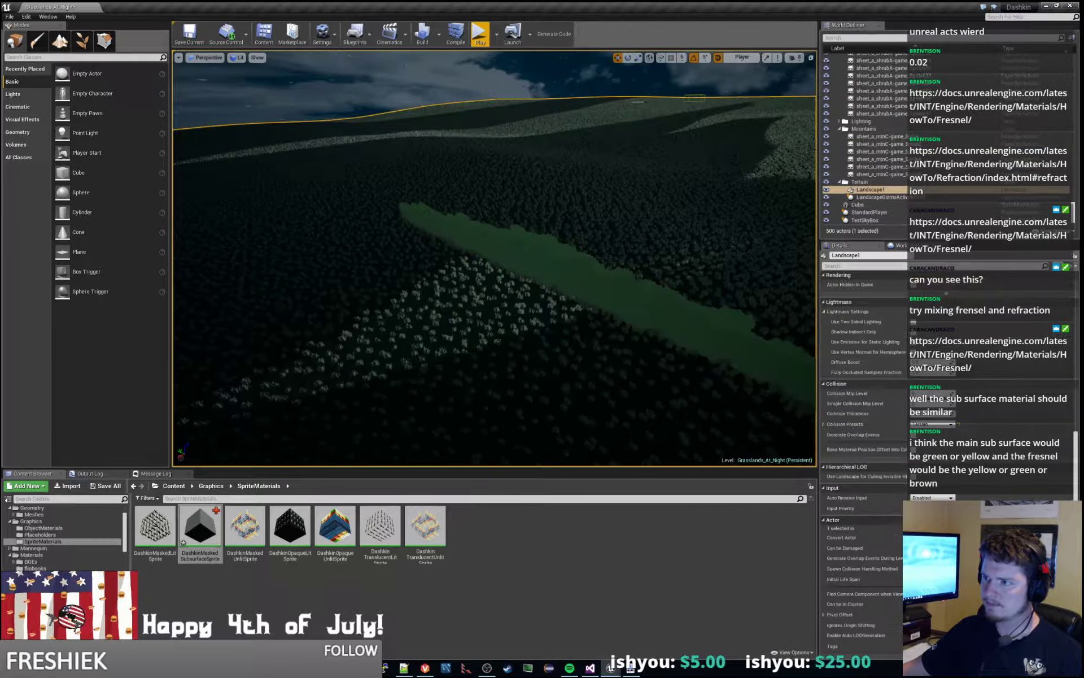
right_drag(495, 187, 463, 169)
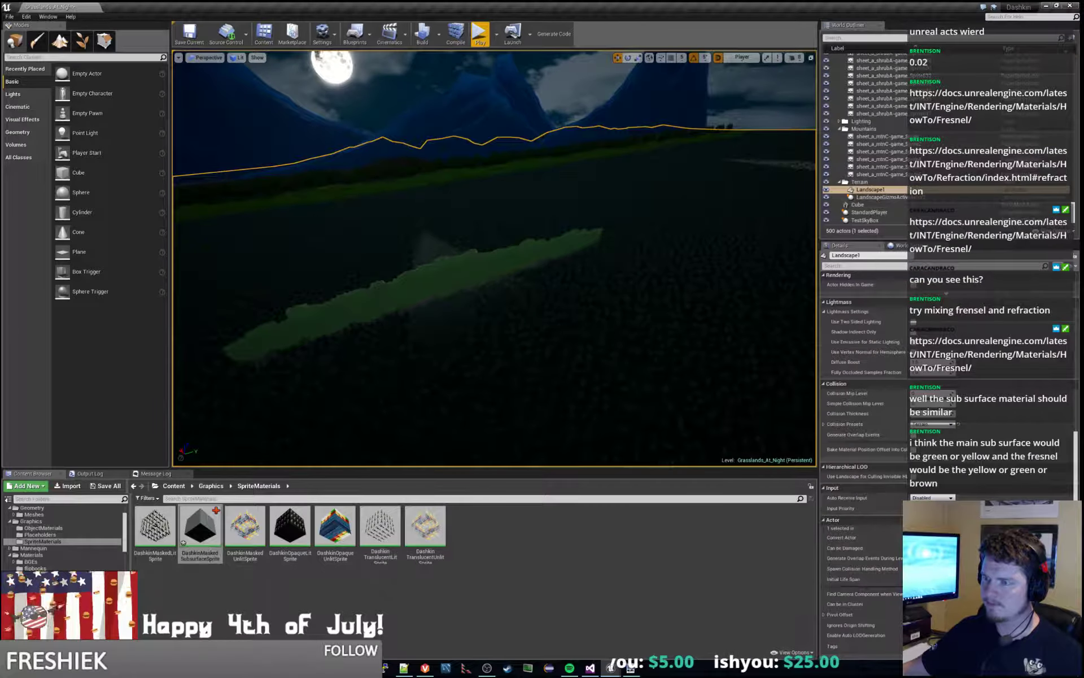
click(415, 291)
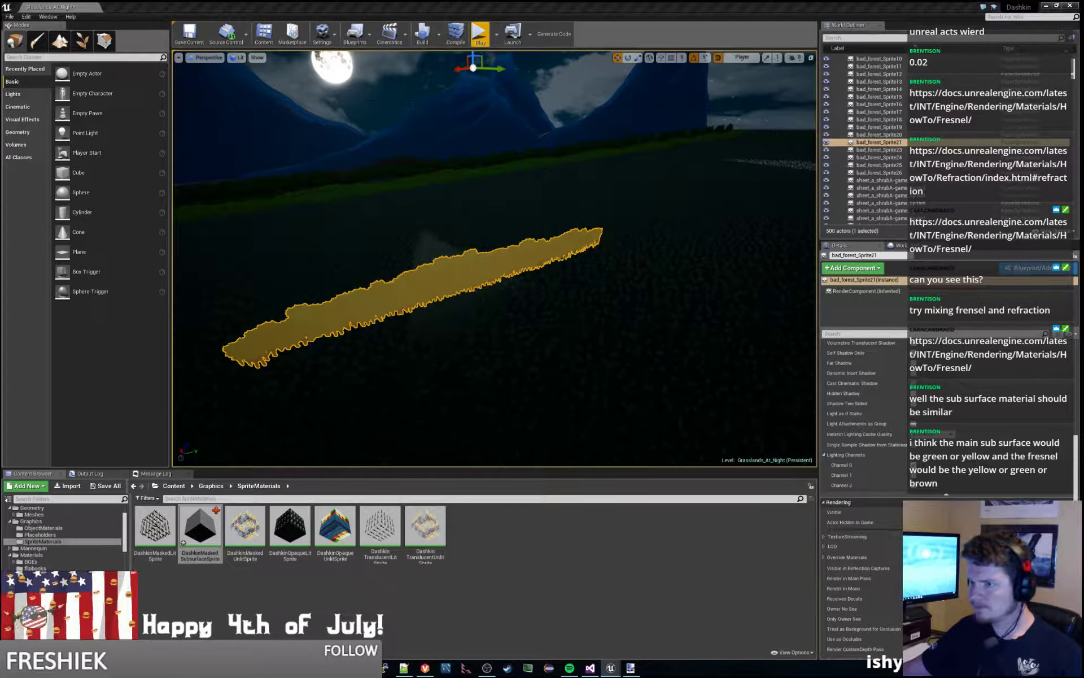
click(757, 105)
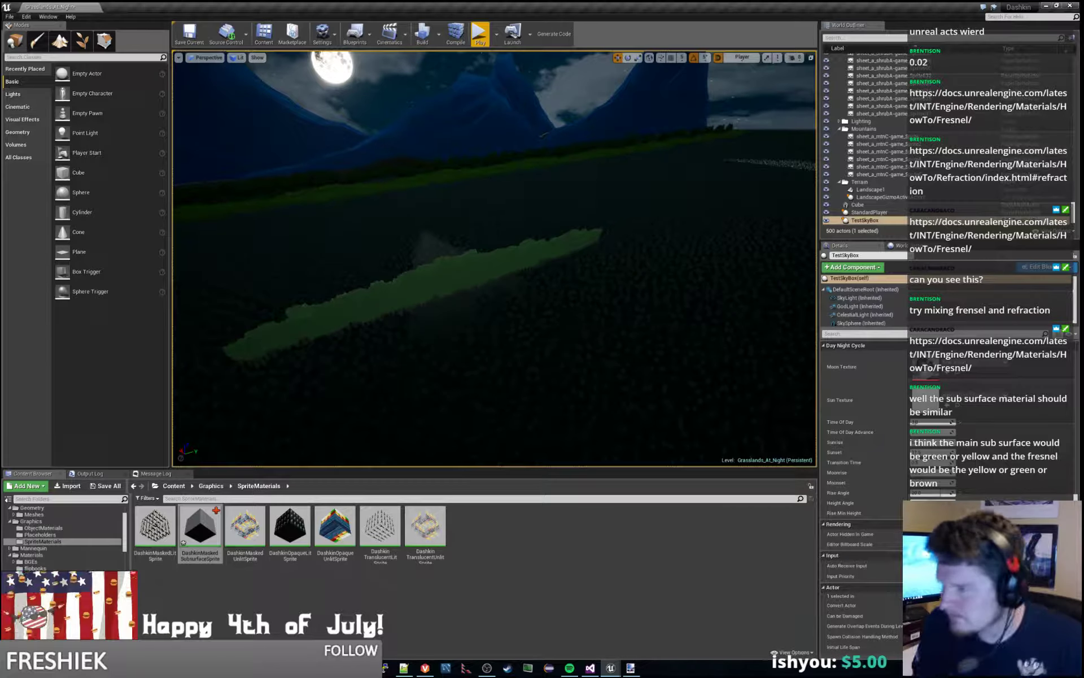
click(460, 275)
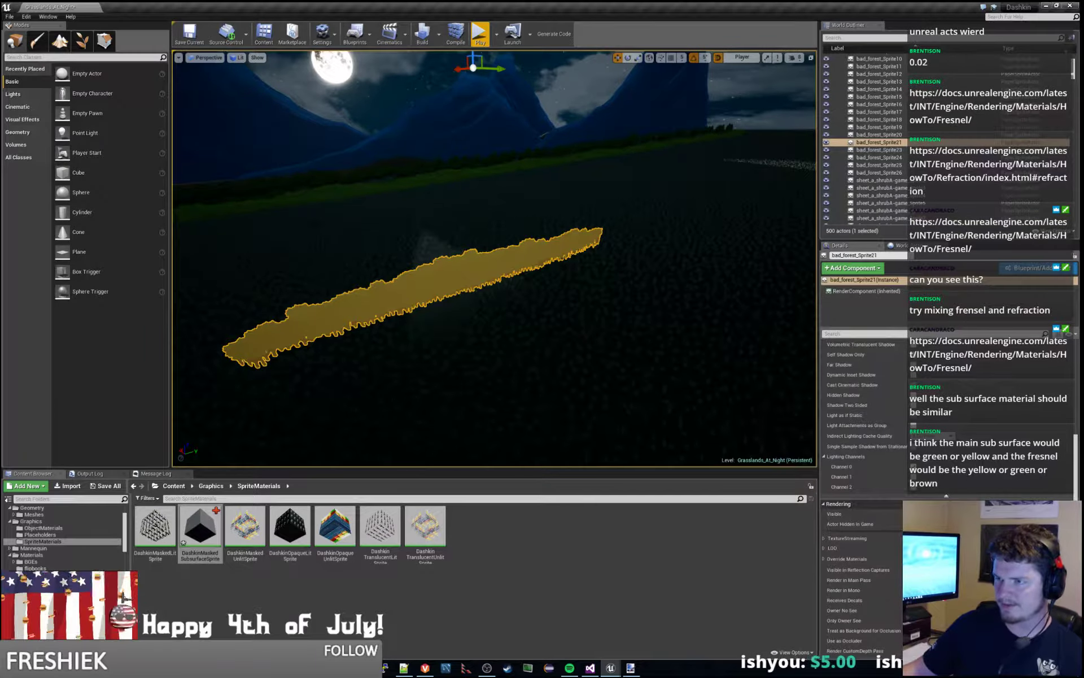
click(398, 140)
click(365, 84)
right_drag(364, 83, 370, 180)
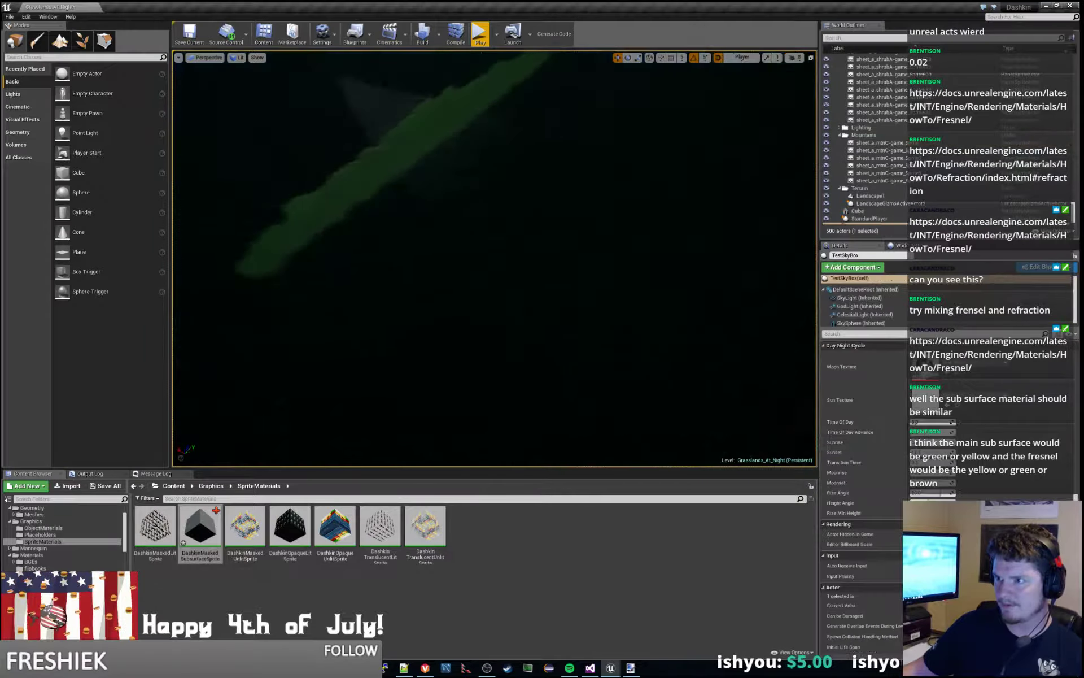